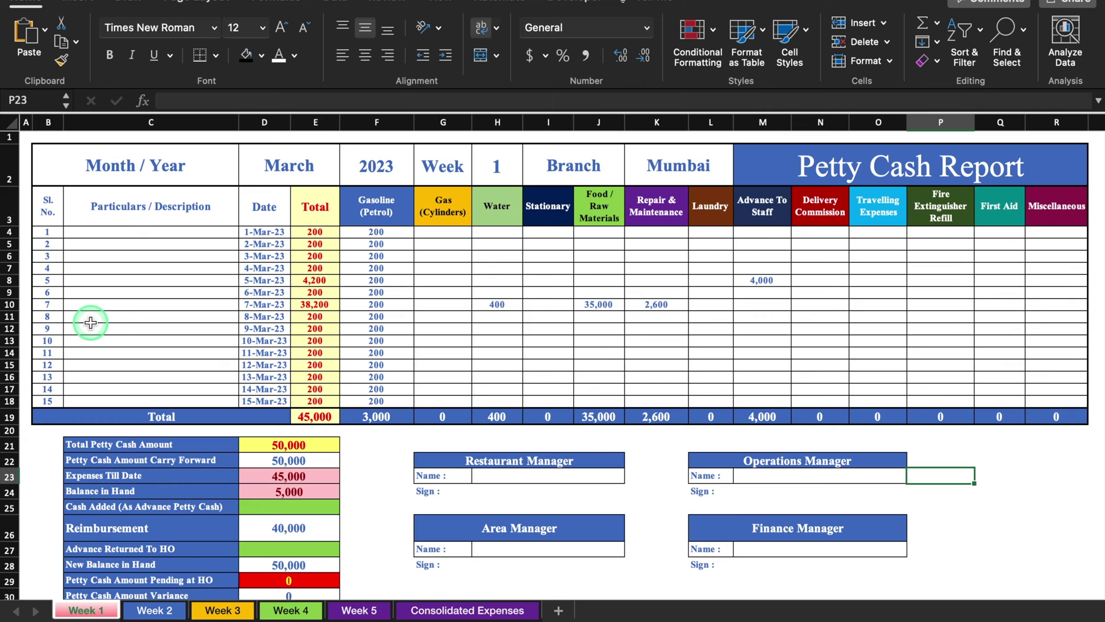
# Examine the column headings of the Week 1 petty cash report, from the serial number across the expense categories
pyautogui.click(48, 206)
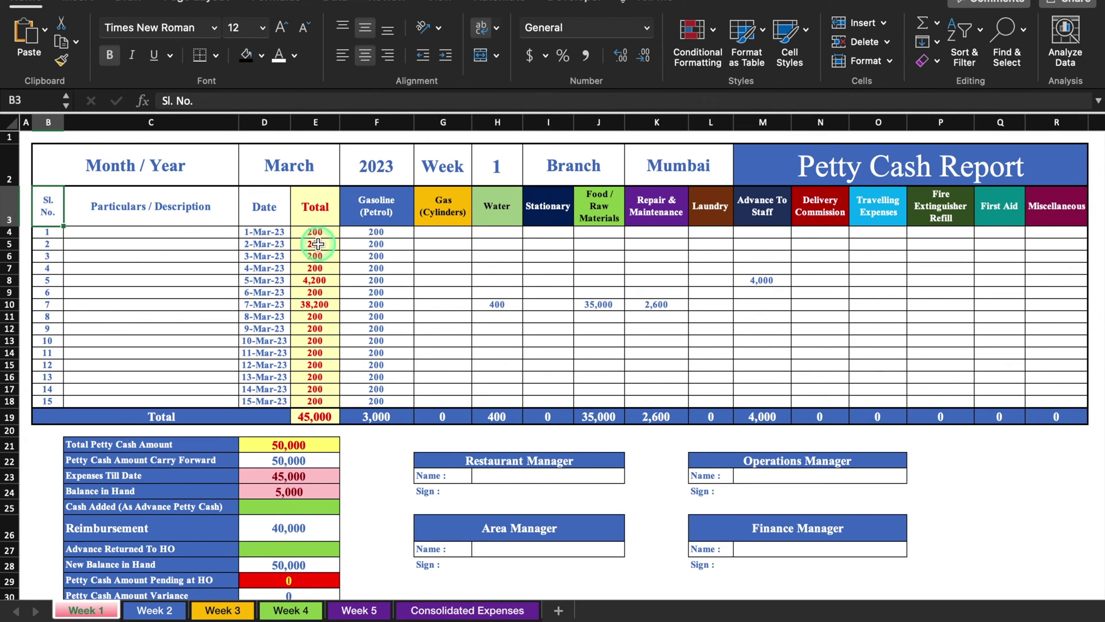
pyautogui.click(385, 215)
pyautogui.click(442, 211)
pyautogui.click(496, 207)
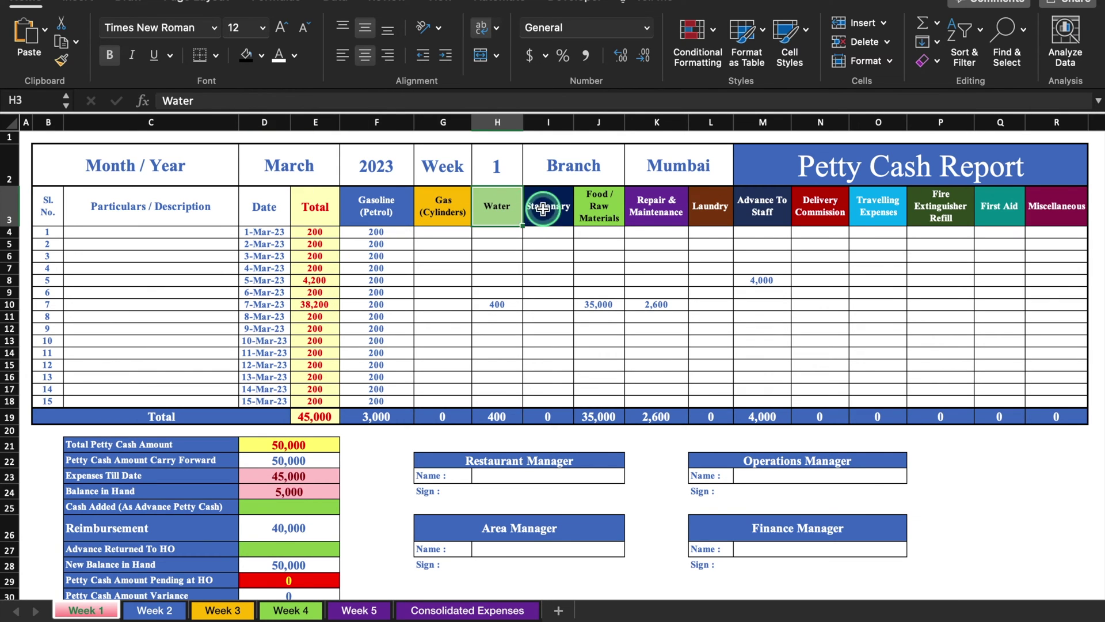
pyautogui.click(546, 208)
pyautogui.click(604, 209)
pyautogui.click(711, 328)
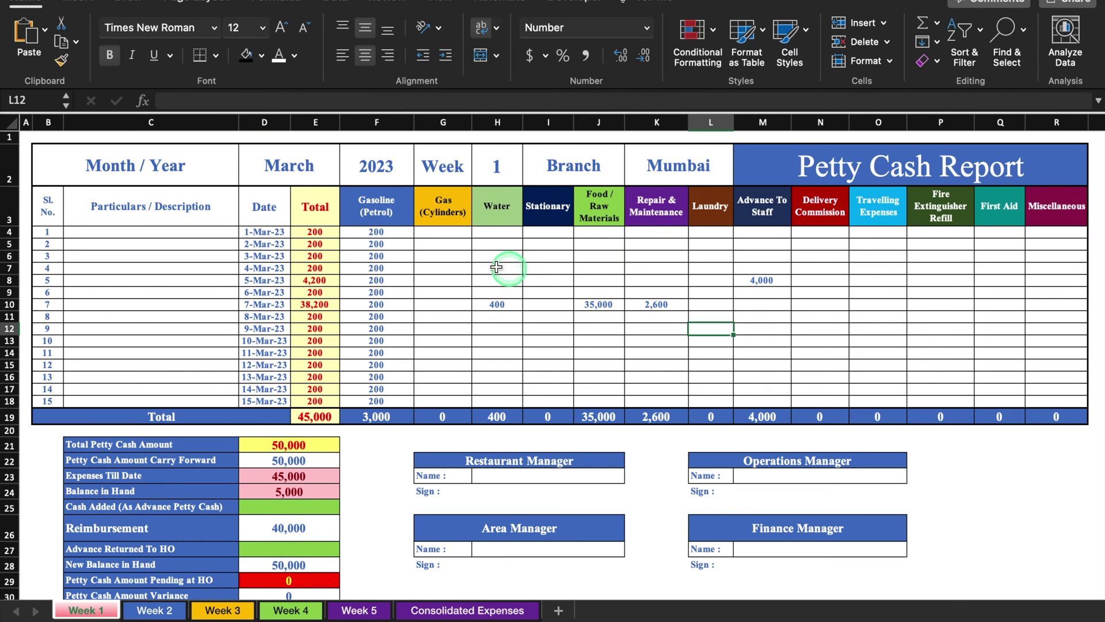
pyautogui.click(462, 257)
pyautogui.click(495, 326)
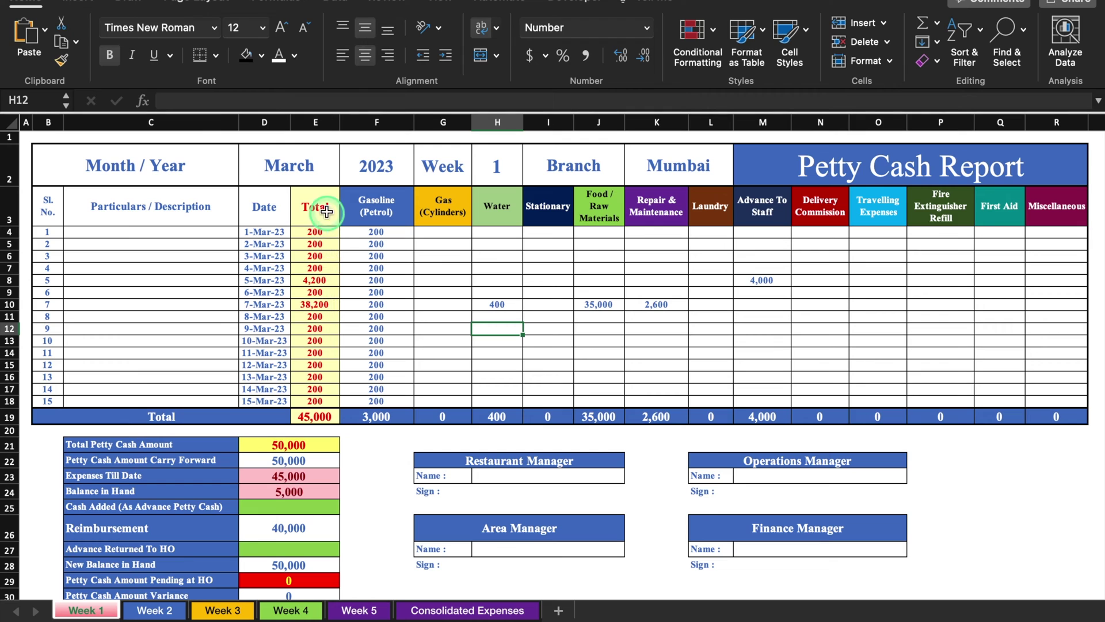
# Examine the Month / Year and Week header cells on Week 1, including the choices offered for month and year
pyautogui.click(227, 176)
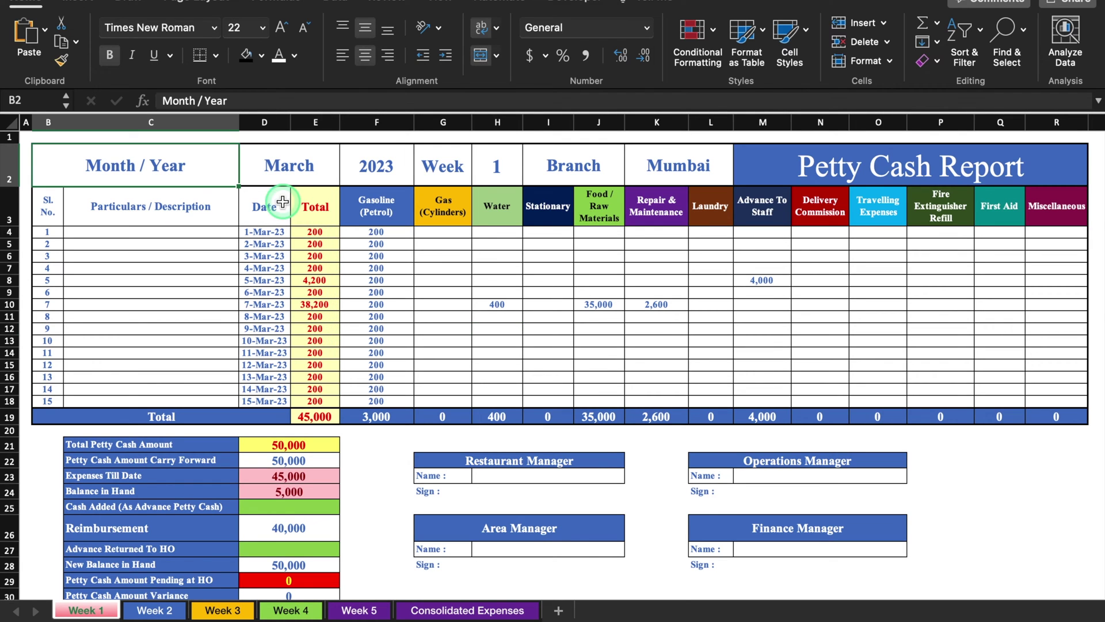
pyautogui.click(310, 163)
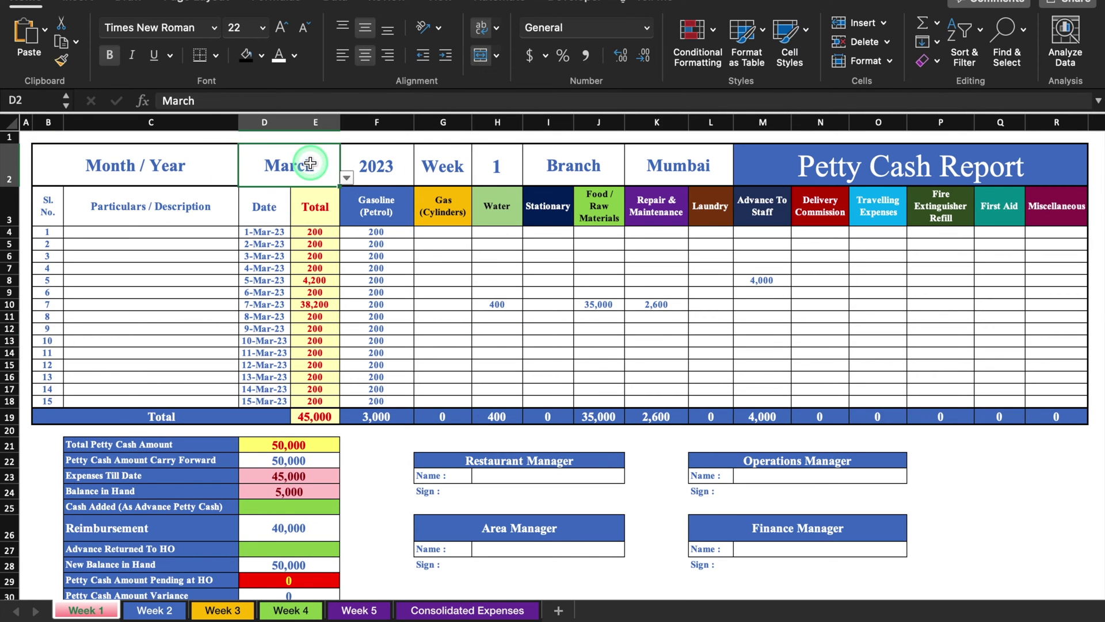
pyautogui.click(347, 178)
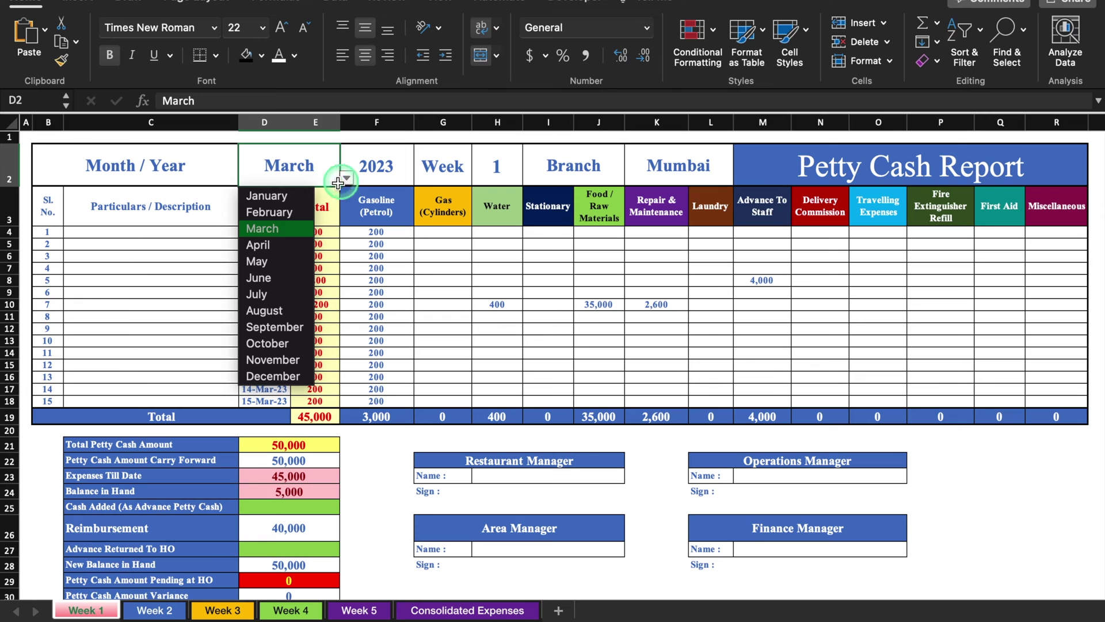
pyautogui.click(377, 163)
pyautogui.click(397, 166)
pyautogui.click(421, 180)
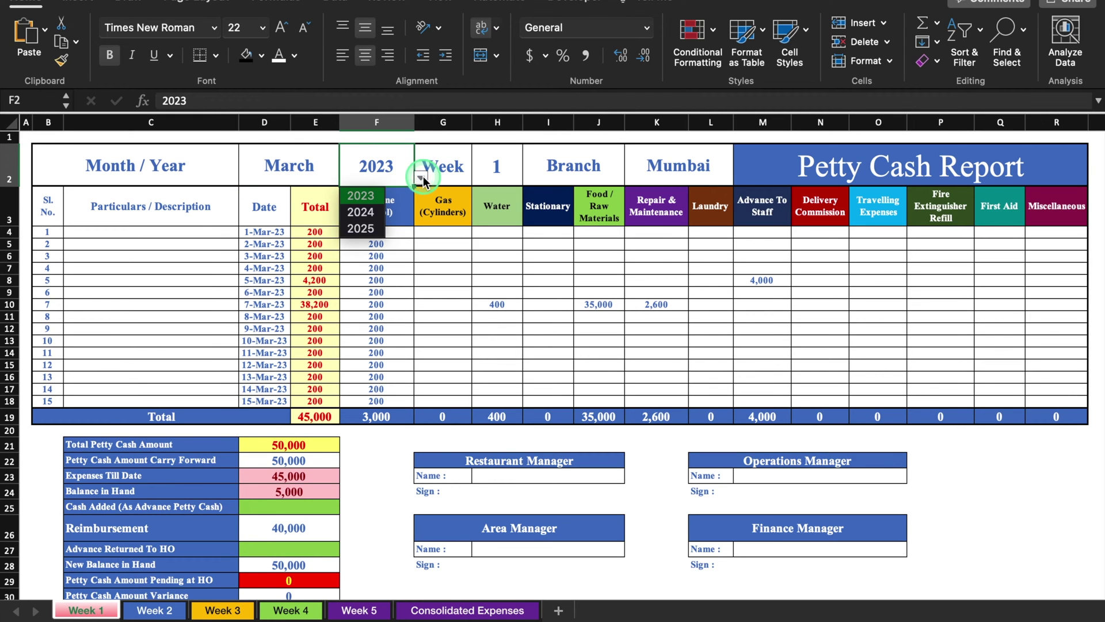
pyautogui.click(457, 166)
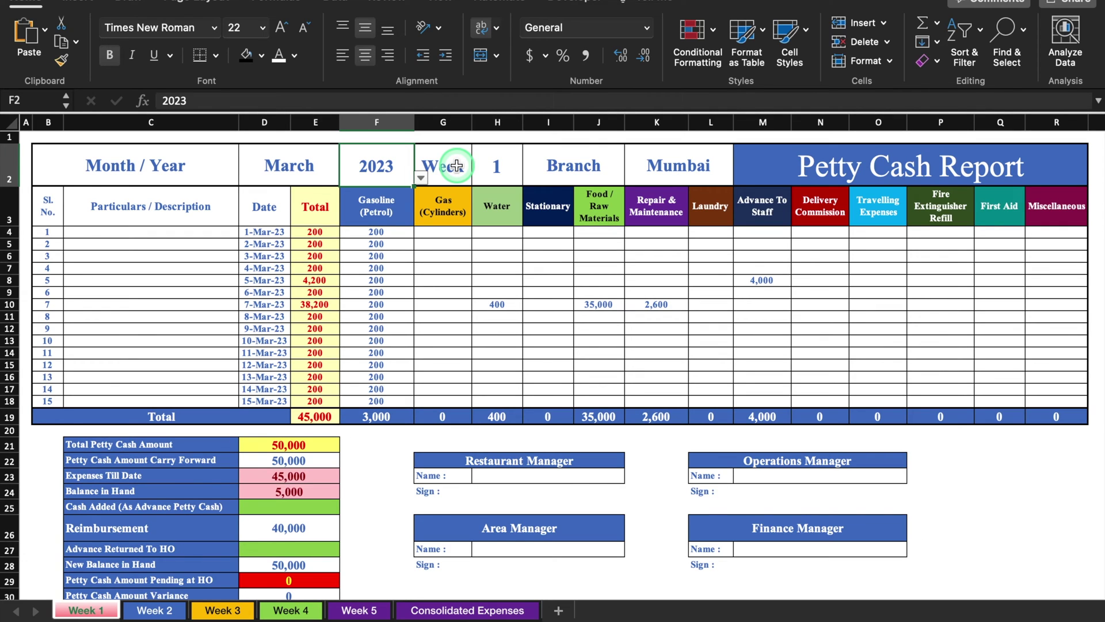
pyautogui.click(457, 166)
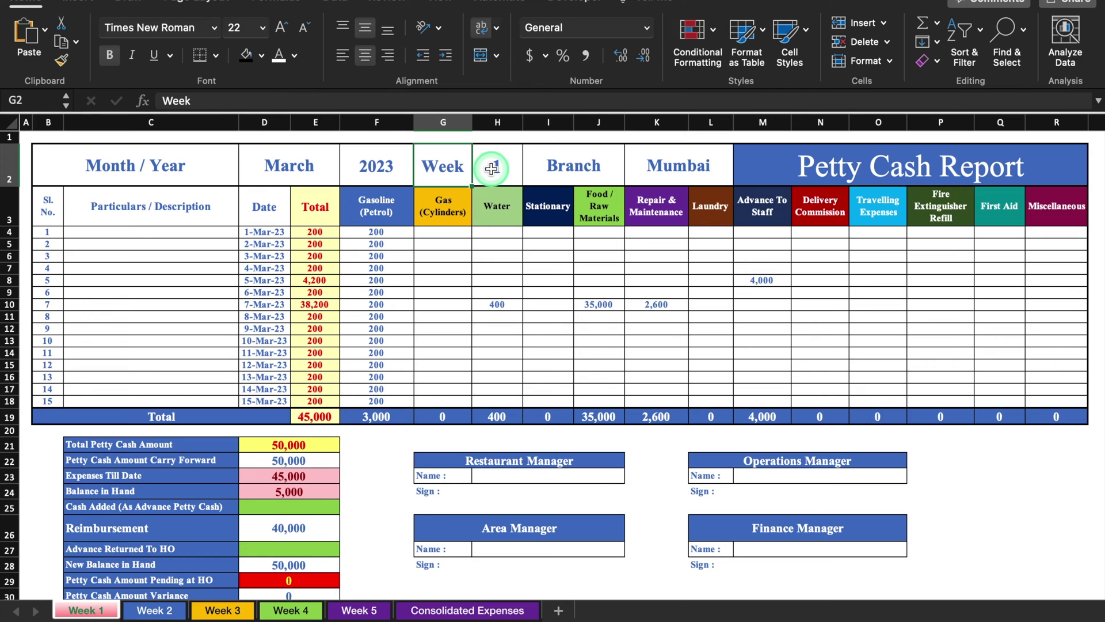
# View the Week 2 to Week 5 and Consolidated Expenses sheets and return to Week 1
pyautogui.click(157, 611)
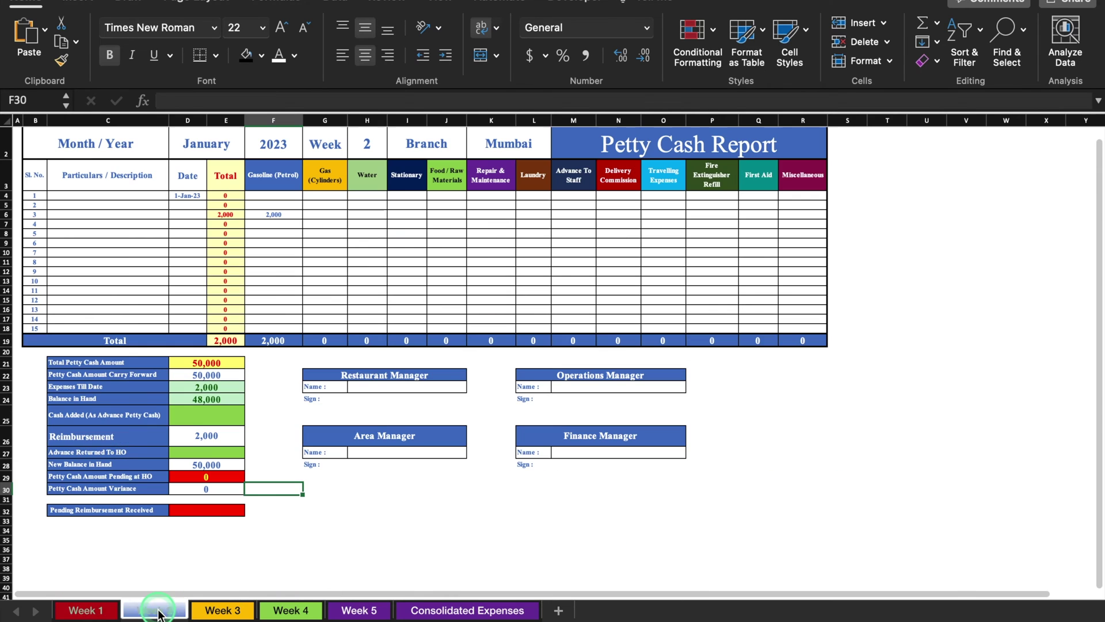
pyautogui.click(218, 611)
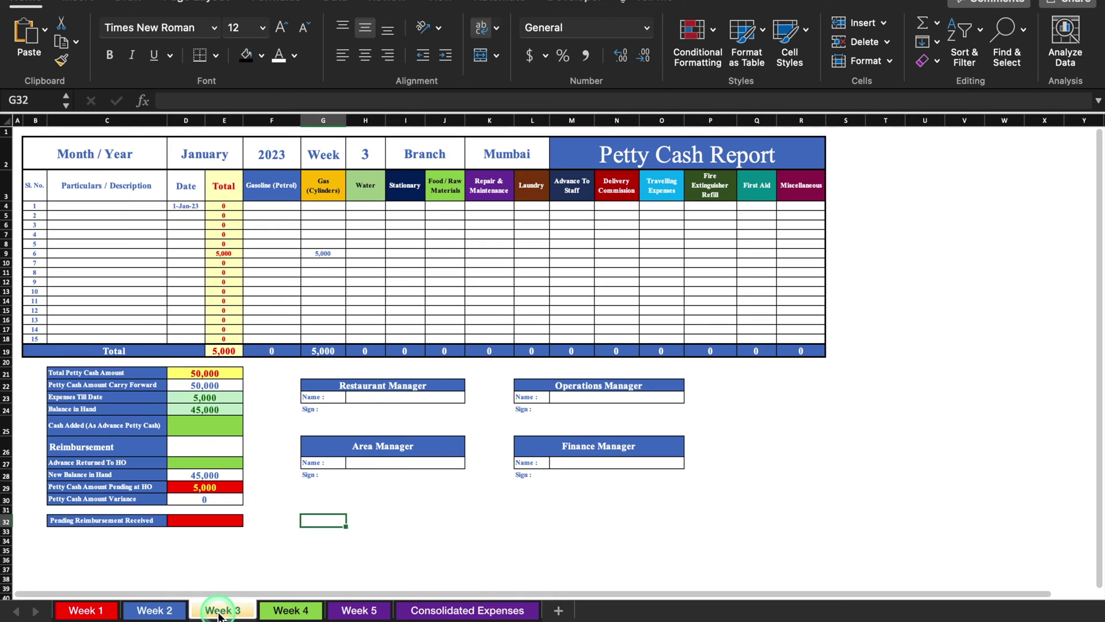
pyautogui.click(299, 611)
pyautogui.click(357, 611)
pyautogui.click(431, 614)
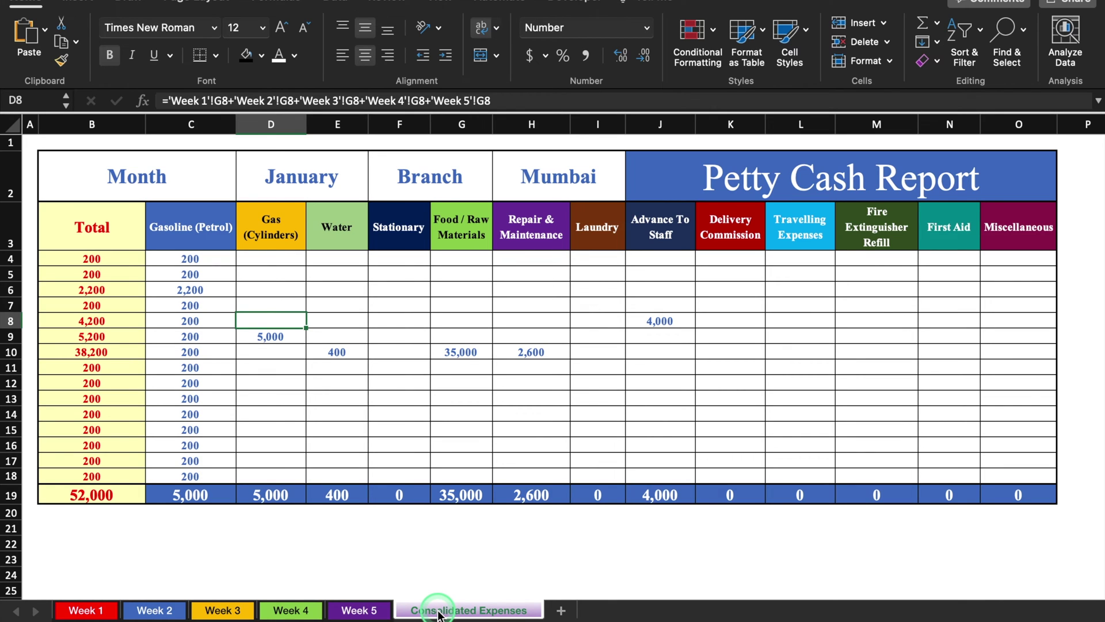
pyautogui.click(87, 611)
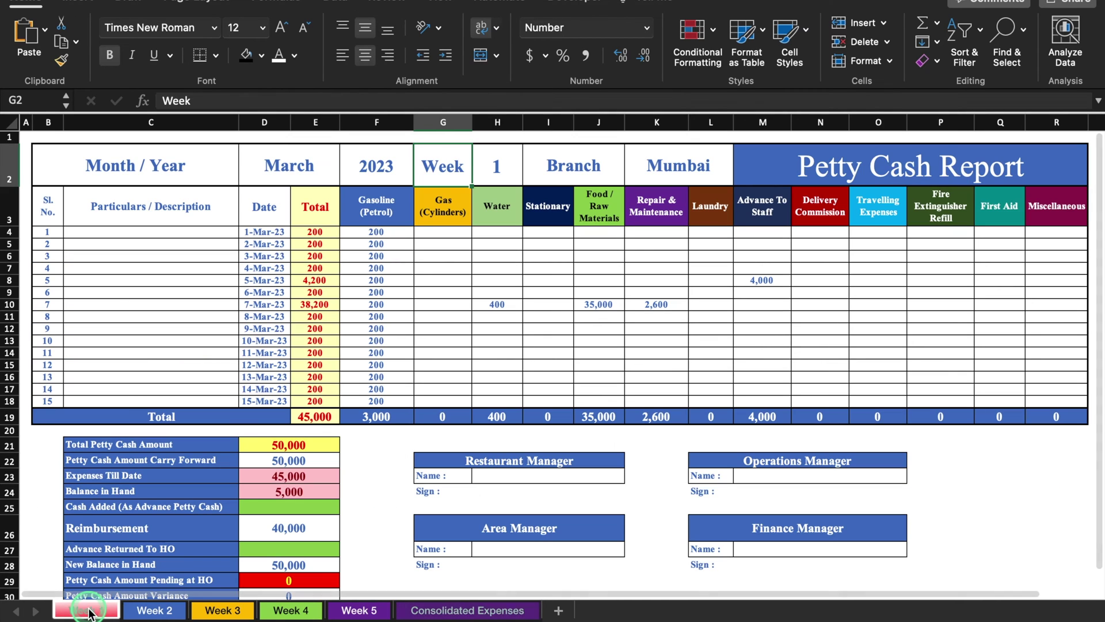
# Examine the Branch header cells and the Total row label on the Week 1 sheet
pyautogui.click(595, 172)
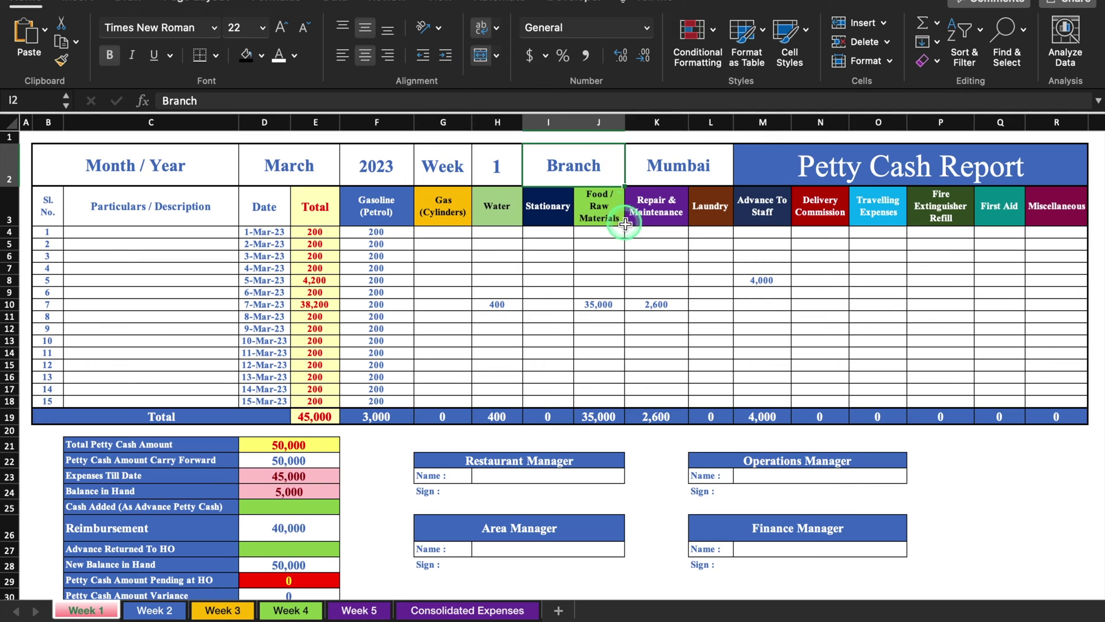
pyautogui.click(671, 168)
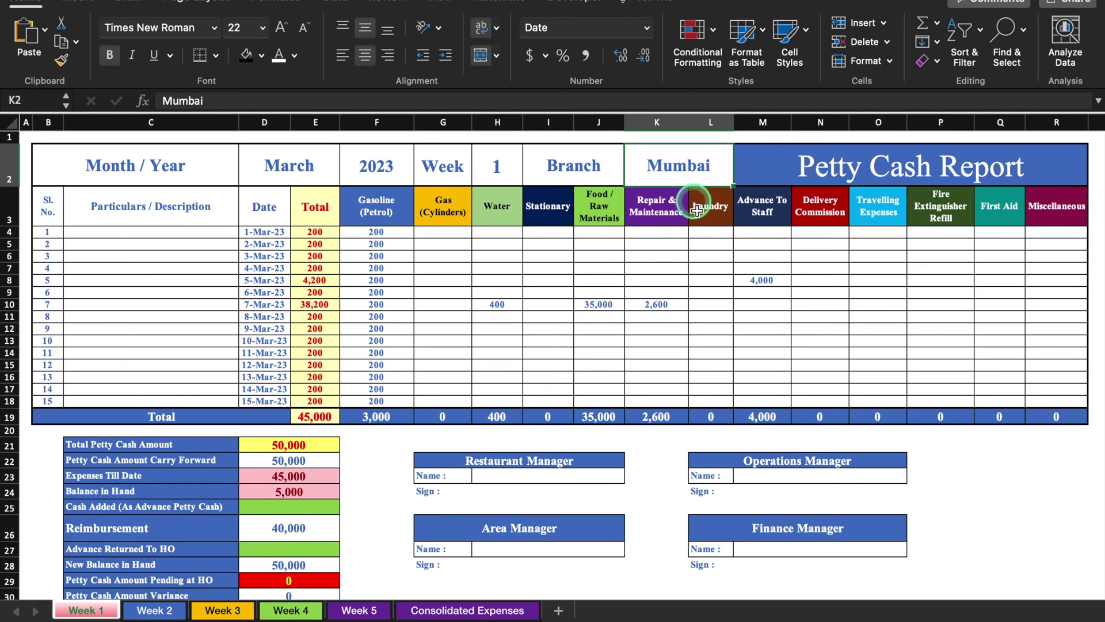
pyautogui.click(203, 417)
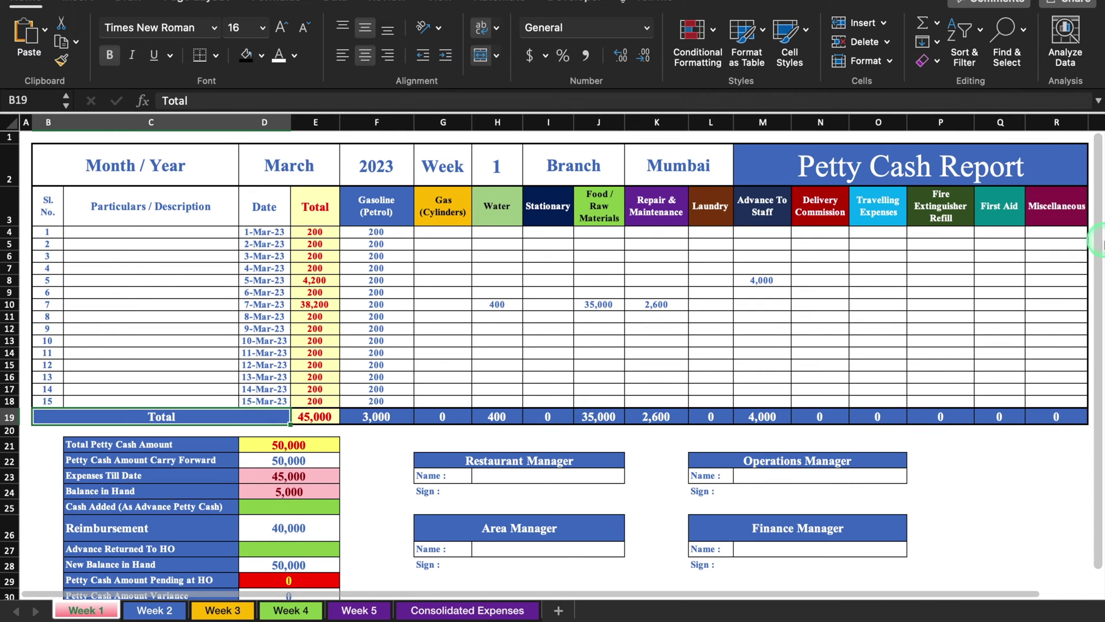
# Examine the cash summary below the Week 1 table, from Total Petty Cash Amount to Pending Reimbursement Received
pyautogui.scroll(-2, 1097, 239)
pyautogui.click(392, 524)
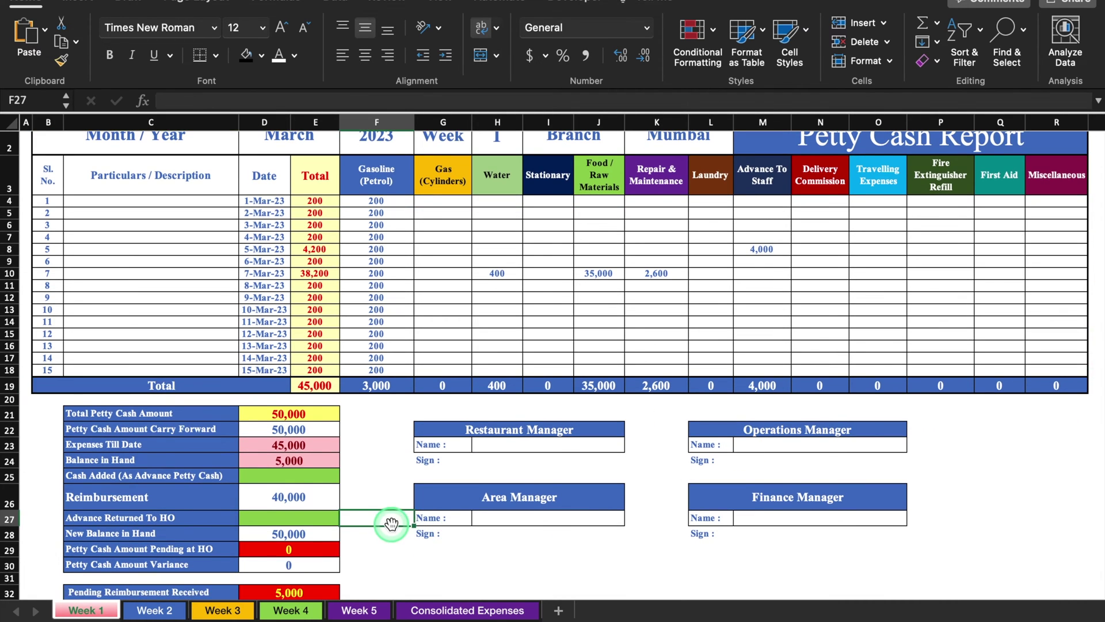
pyautogui.scroll(-5, 392, 524)
pyautogui.click(371, 349)
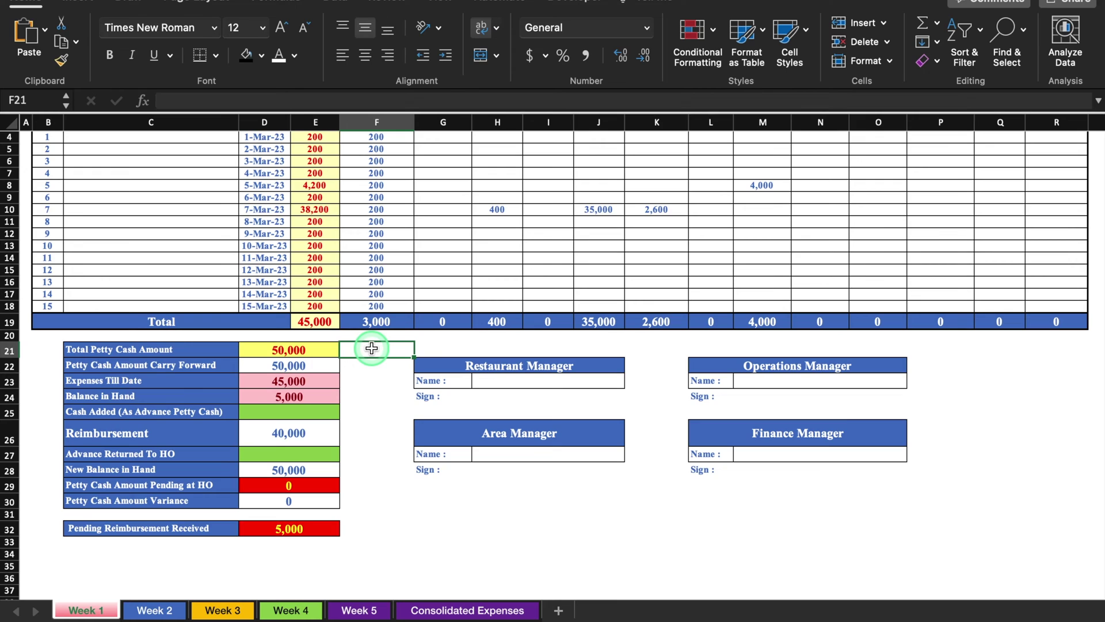
pyautogui.click(374, 363)
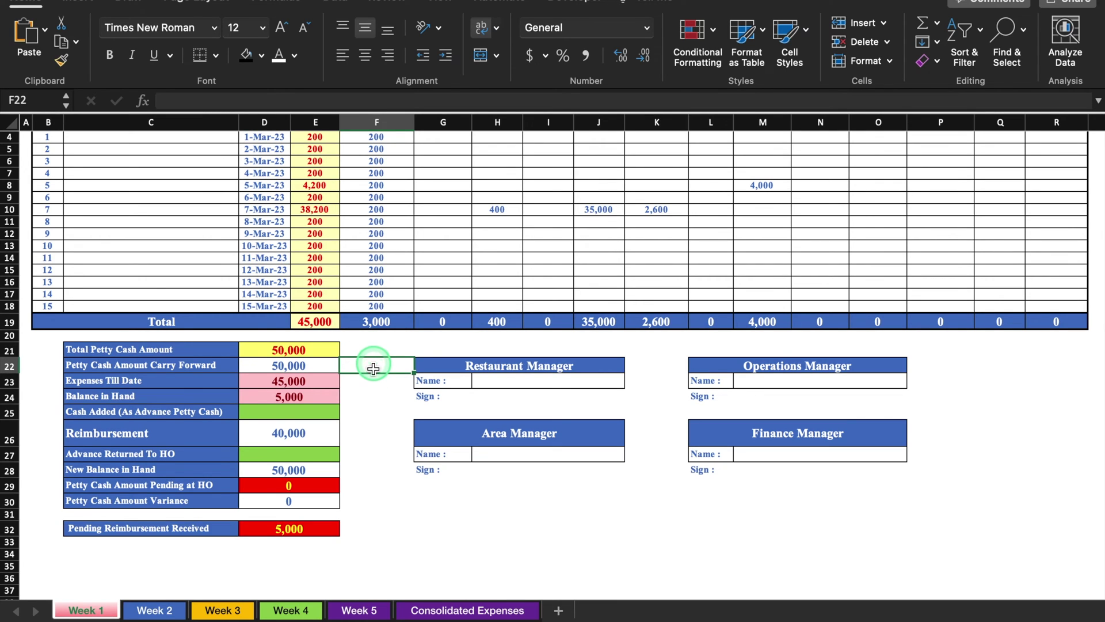
pyautogui.click(373, 378)
pyautogui.click(368, 396)
pyautogui.click(368, 412)
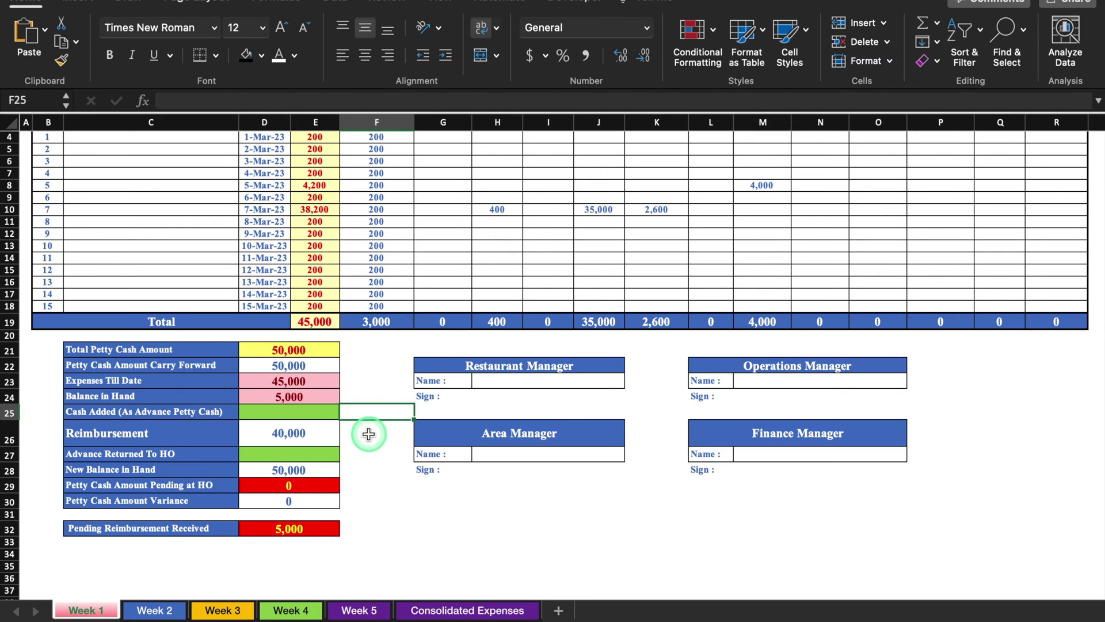
pyautogui.click(366, 433)
pyautogui.click(375, 453)
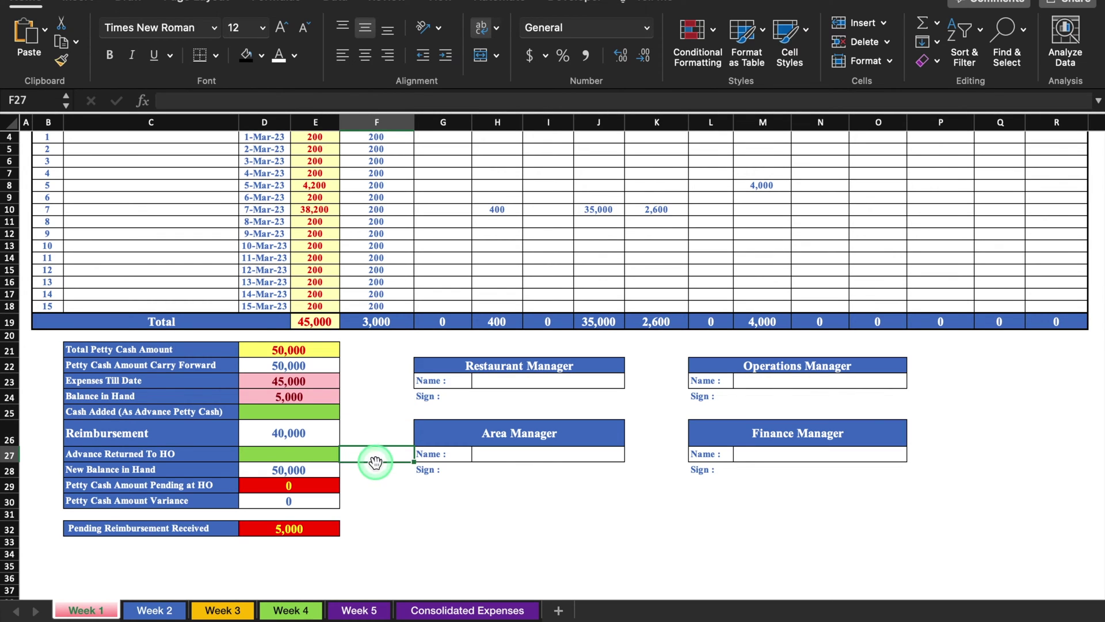
pyautogui.click(375, 467)
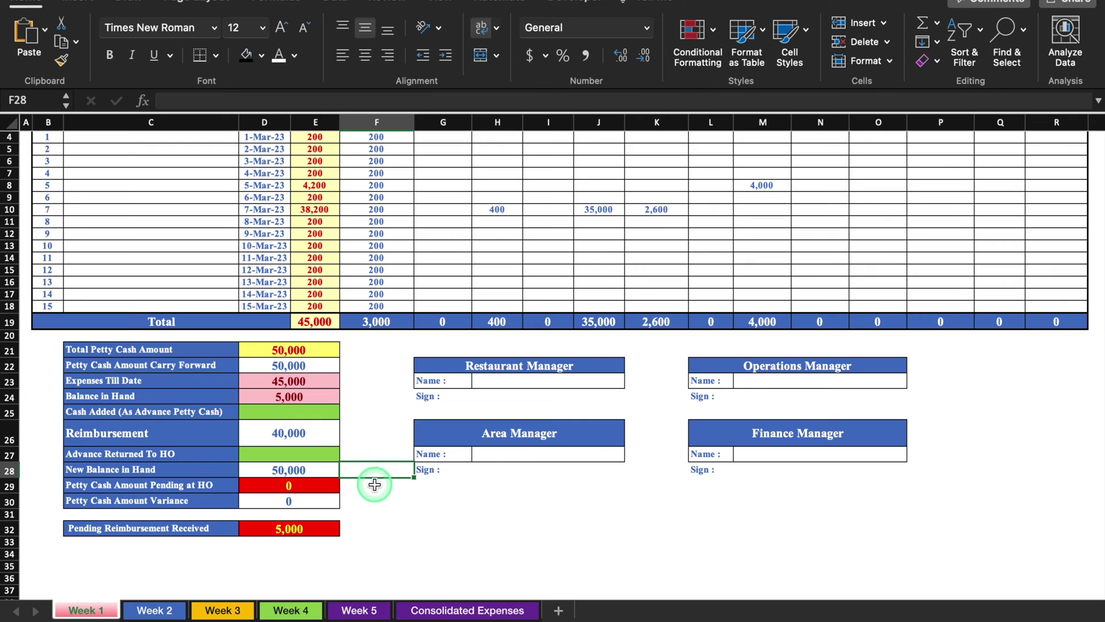
pyautogui.click(375, 484)
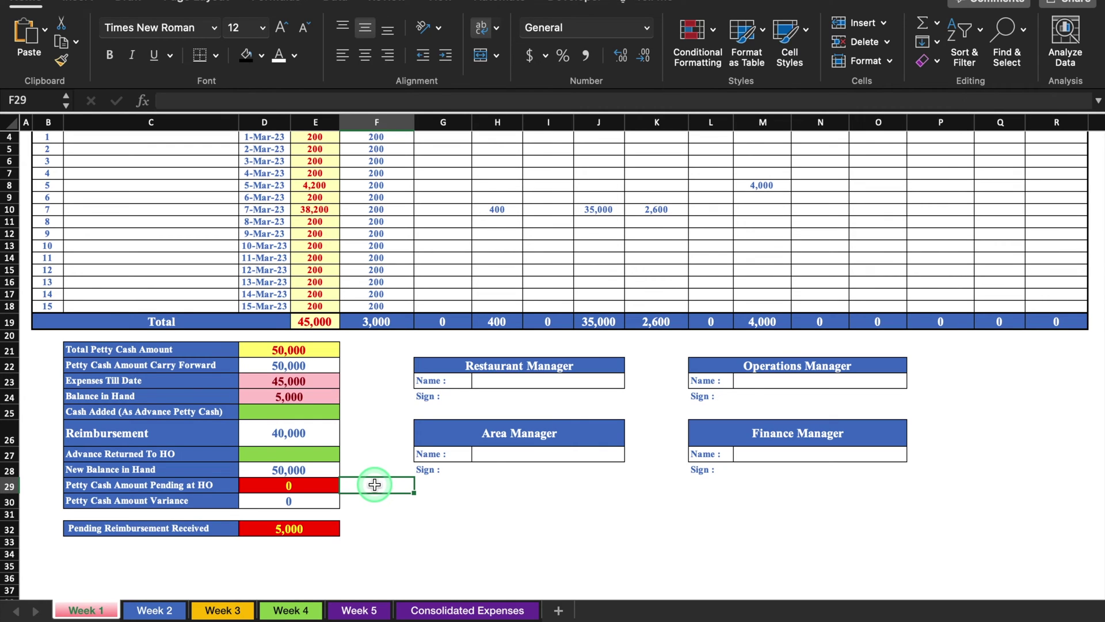
pyautogui.click(384, 498)
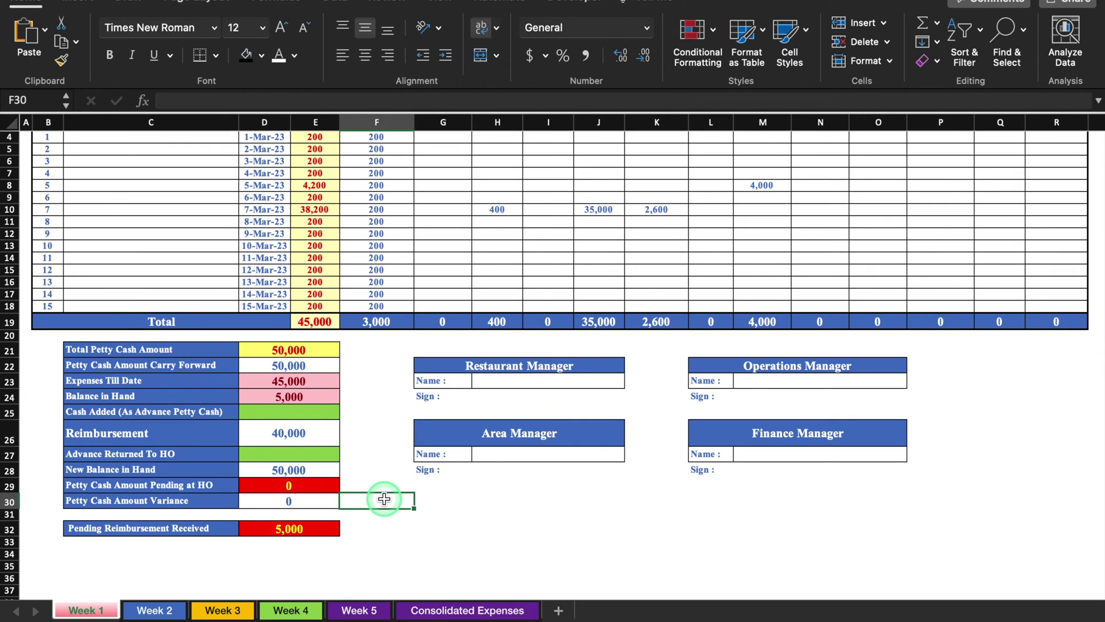
pyautogui.click(388, 525)
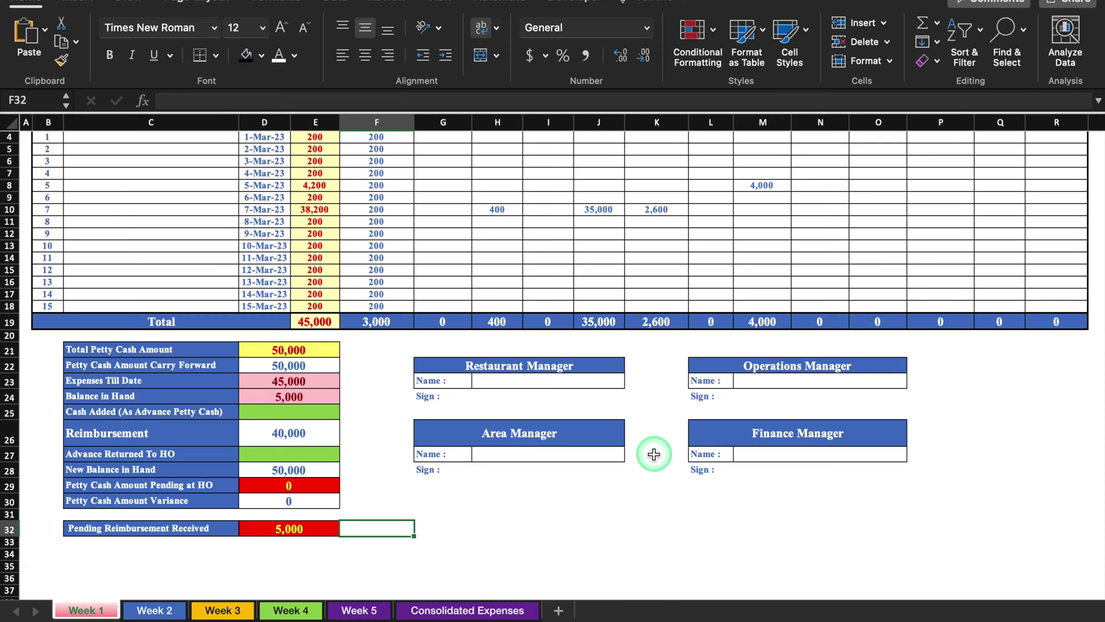
# Review the remaining weekly sheets in order and examine the Consolidated Expenses table
pyautogui.scroll(5, 1085, 363)
pyautogui.click(161, 613)
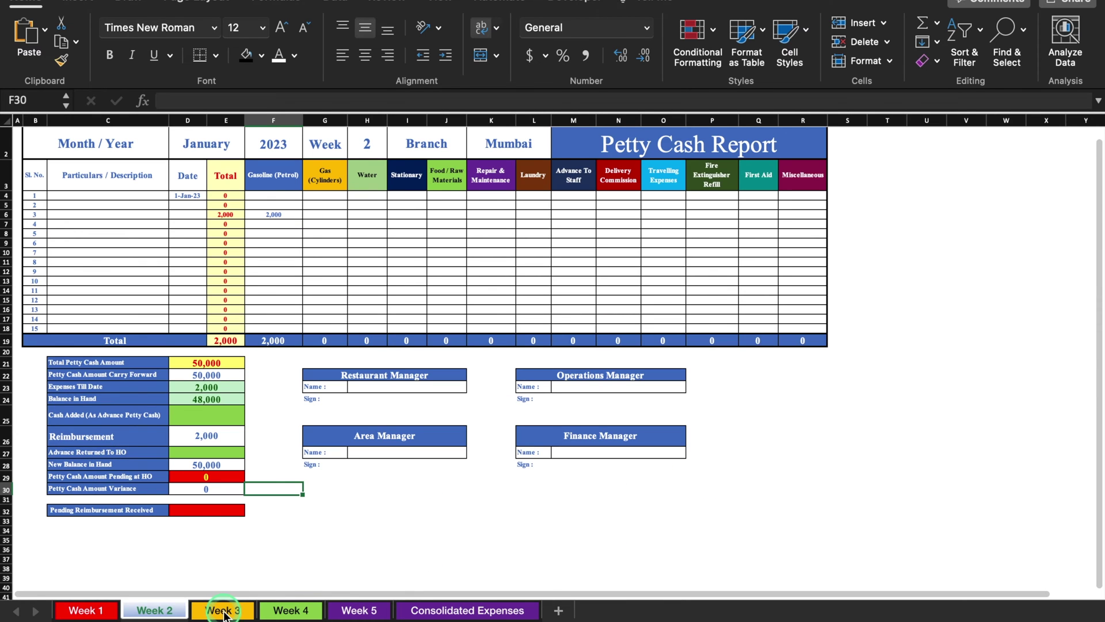
pyautogui.click(222, 611)
pyautogui.click(290, 612)
pyautogui.click(355, 614)
pyautogui.click(457, 609)
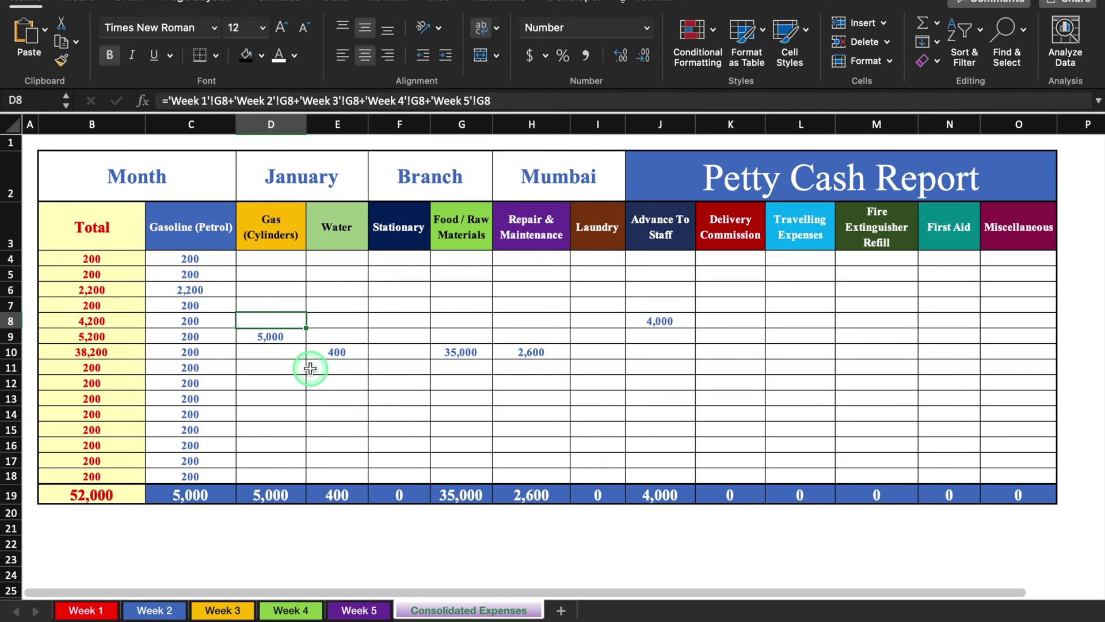
pyautogui.click(291, 528)
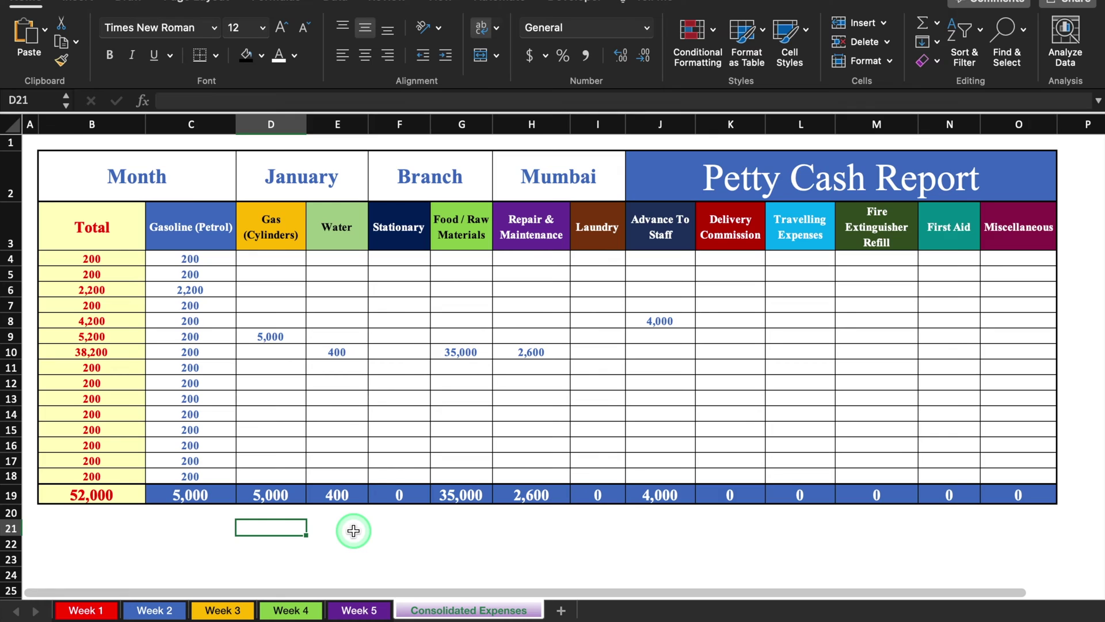
# Enter the headings "Sl. No." in B3 and "Particulars / Description" in C3 of a blank Sheet1
pyautogui.click(98, 167)
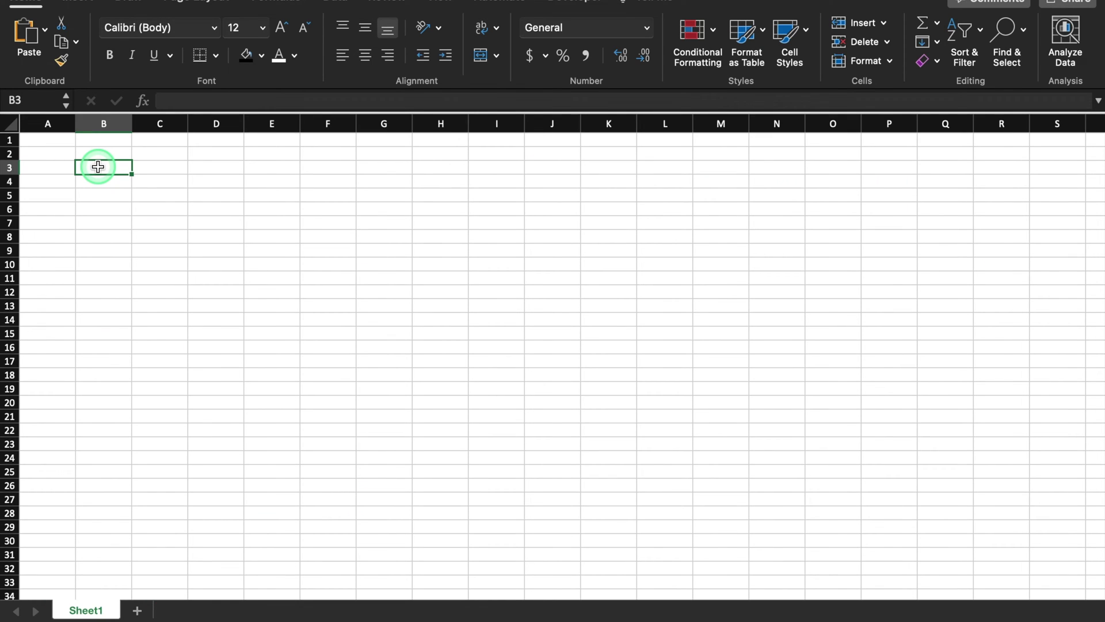
pyautogui.write('Sl. No.')
pyautogui.press('Tab')
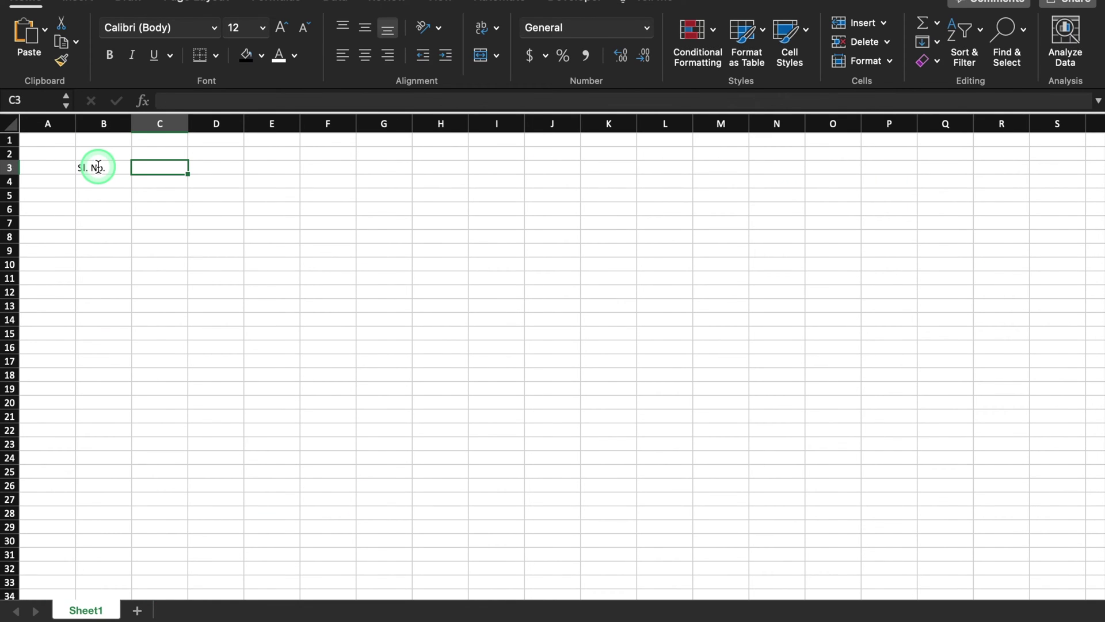
pyautogui.write('Particulars')
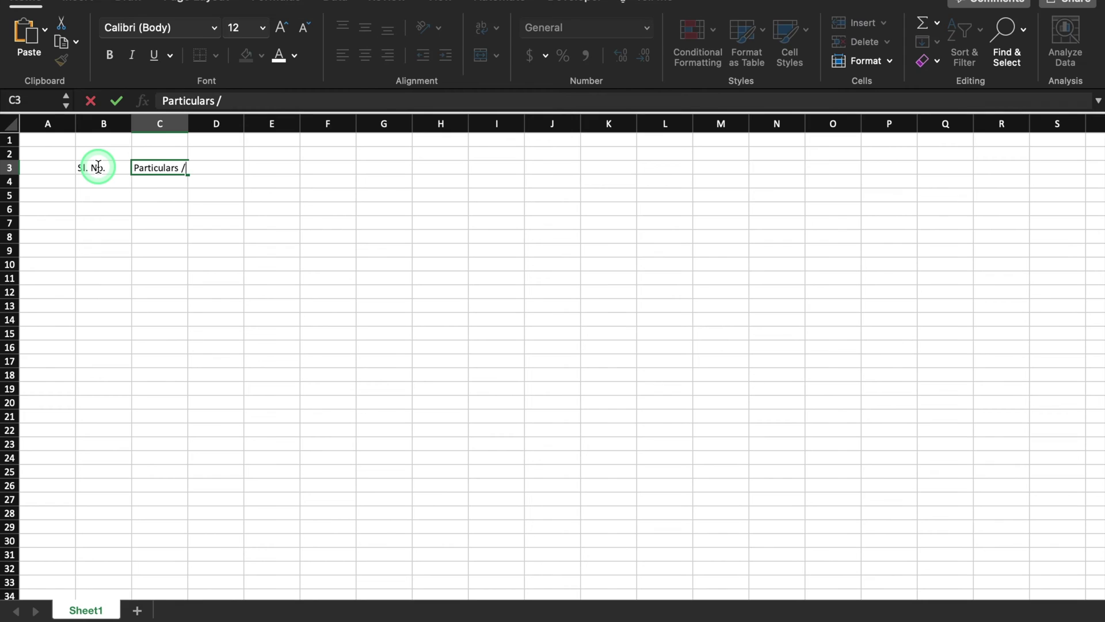
pyautogui.write(' / D')
pyautogui.write('escription')
pyautogui.press('Tab')
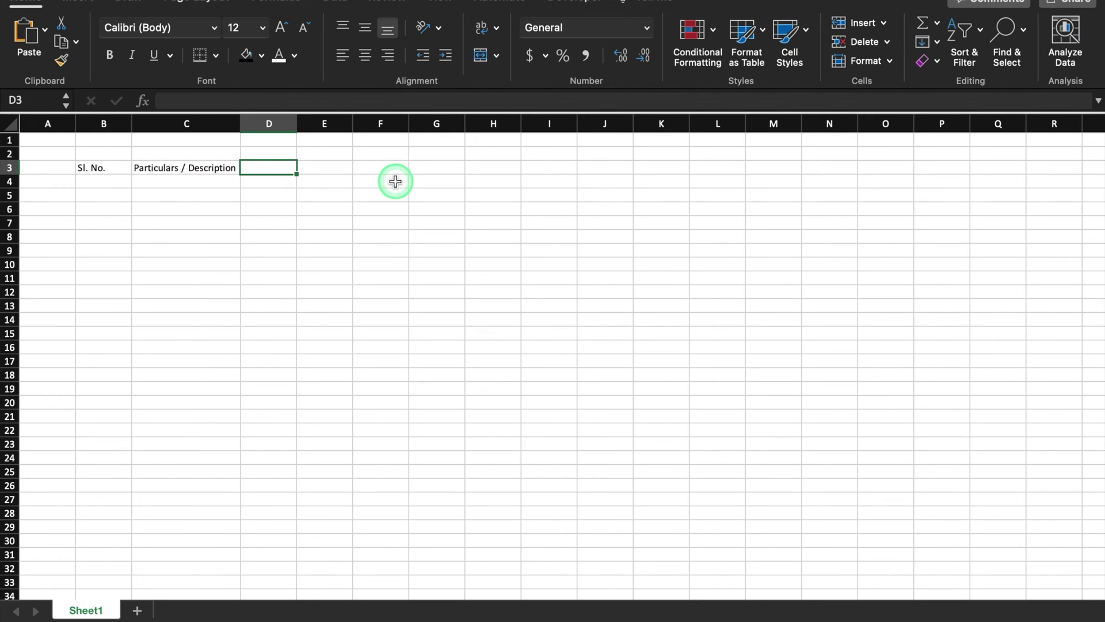
# Enter the headings "Date", "Total" and "Gasoline (Petrol)" in cells D3, E3 and F3
pyautogui.write('Date')
pyautogui.press('Tab')
pyautogui.write('Total')
pyautogui.press('Tab')
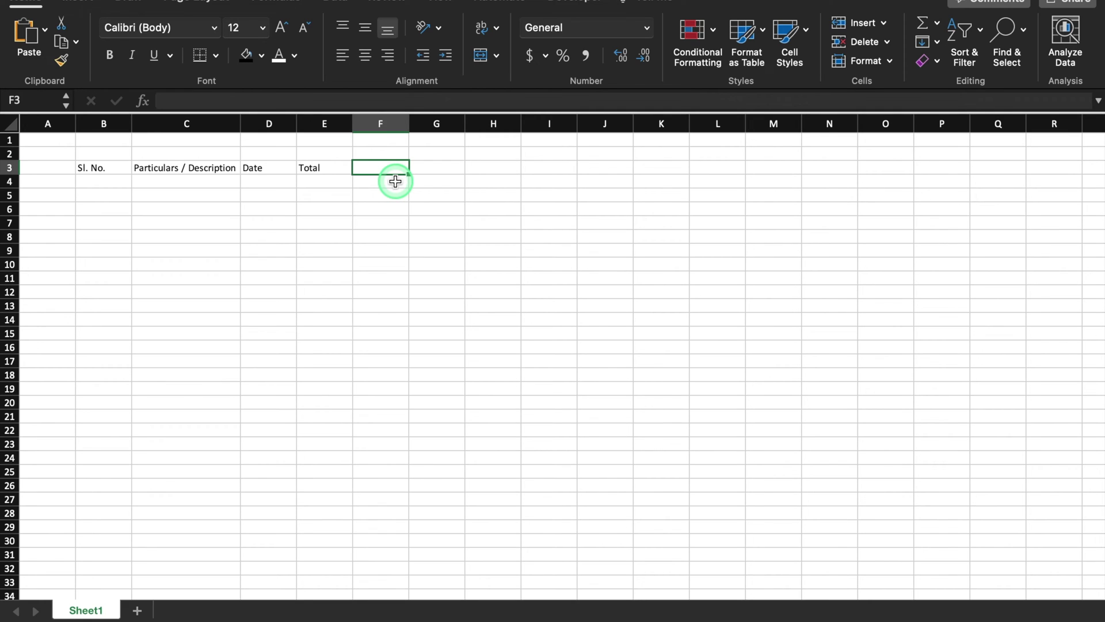
pyautogui.write('Gasoline ')
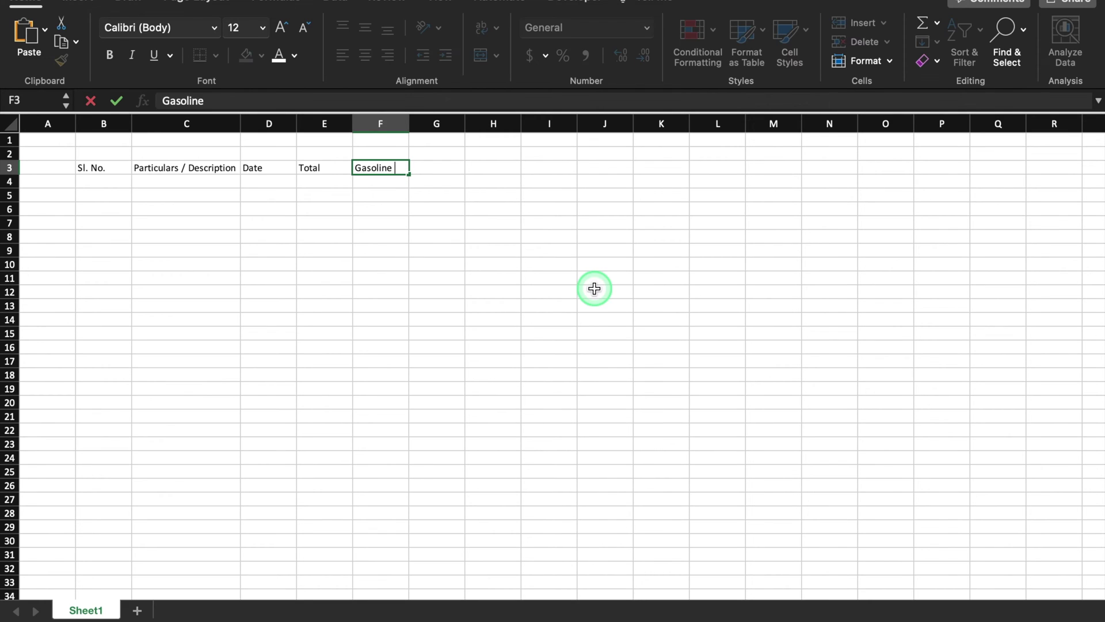
pyautogui.write('(Petrol)')
pyautogui.press('Tab')
# Enter the headings "Gas (Cylinders)", "Water" and "Stationary" in cells G3, H3 and I3
pyautogui.write('Gas (C')
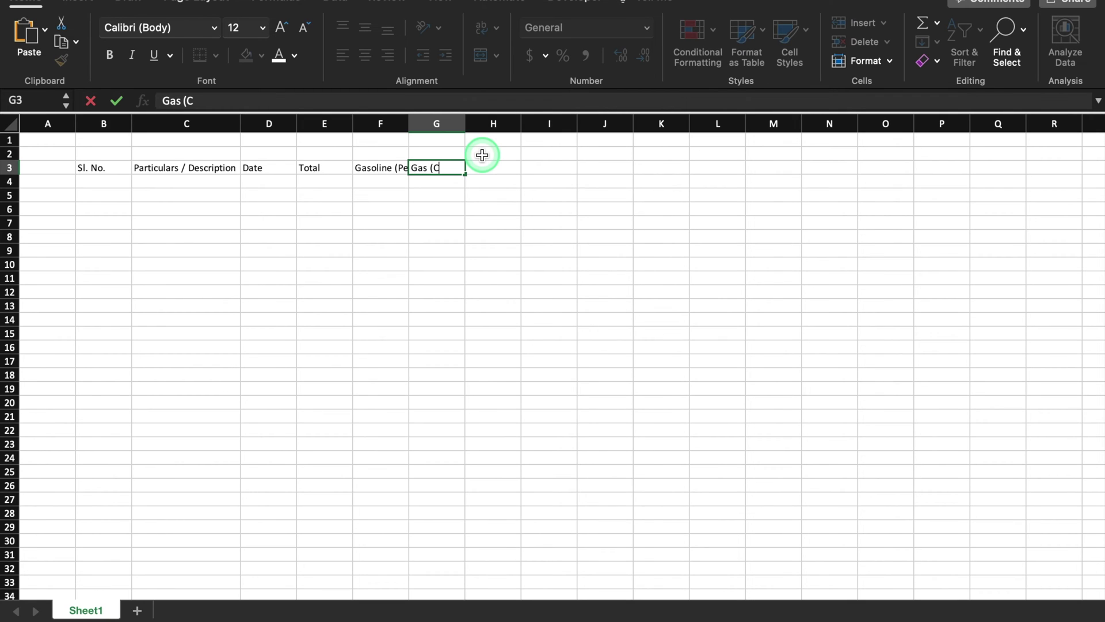
pyautogui.write('ylinder)')
pyautogui.press('Tab')
pyautogui.write('Water')
pyautogui.press('Tab')
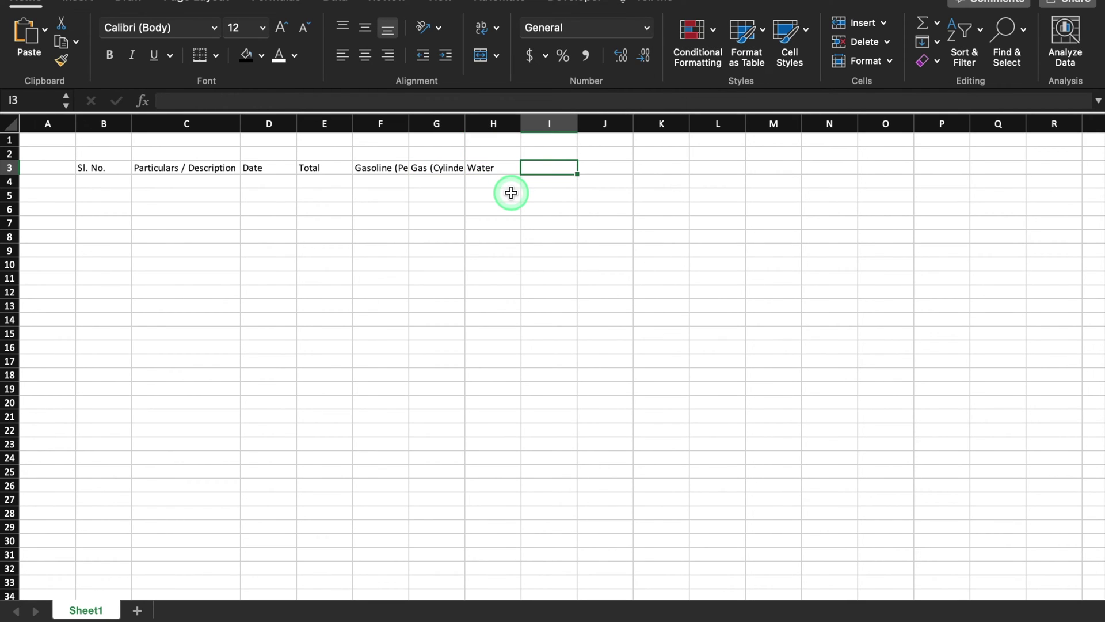
pyautogui.write('Stationary')
pyautogui.press('Tab')
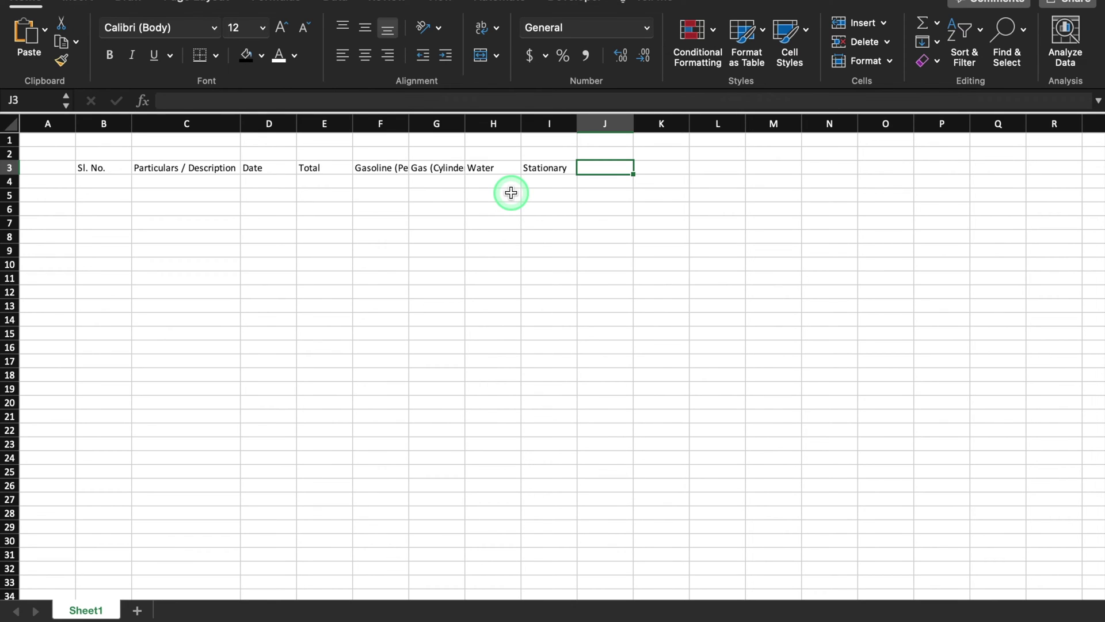
# Enter the headings "Food / Raw Materials", "Repair & Maintenance" and "Laundry" in cells J3, K3 and L3
pyautogui.write('Food')
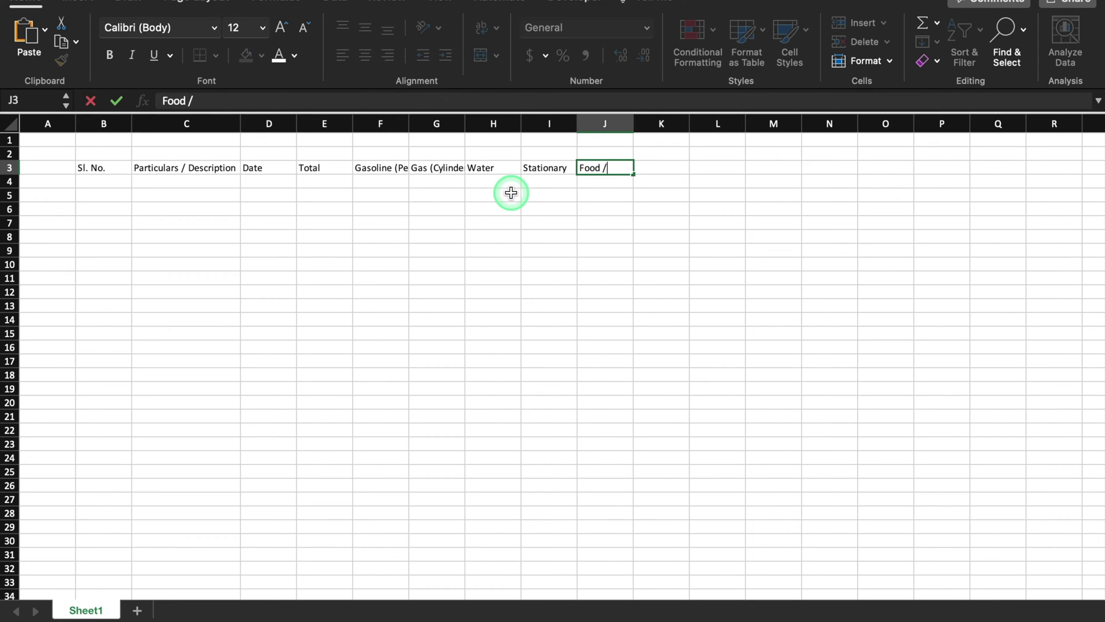
pyautogui.write(' / Raw')
pyautogui.press('Tab')
pyautogui.write('Reo')
pyautogui.press('BackSpace')
pyautogui.write('pair & Maintenance')
pyautogui.press('Tab')
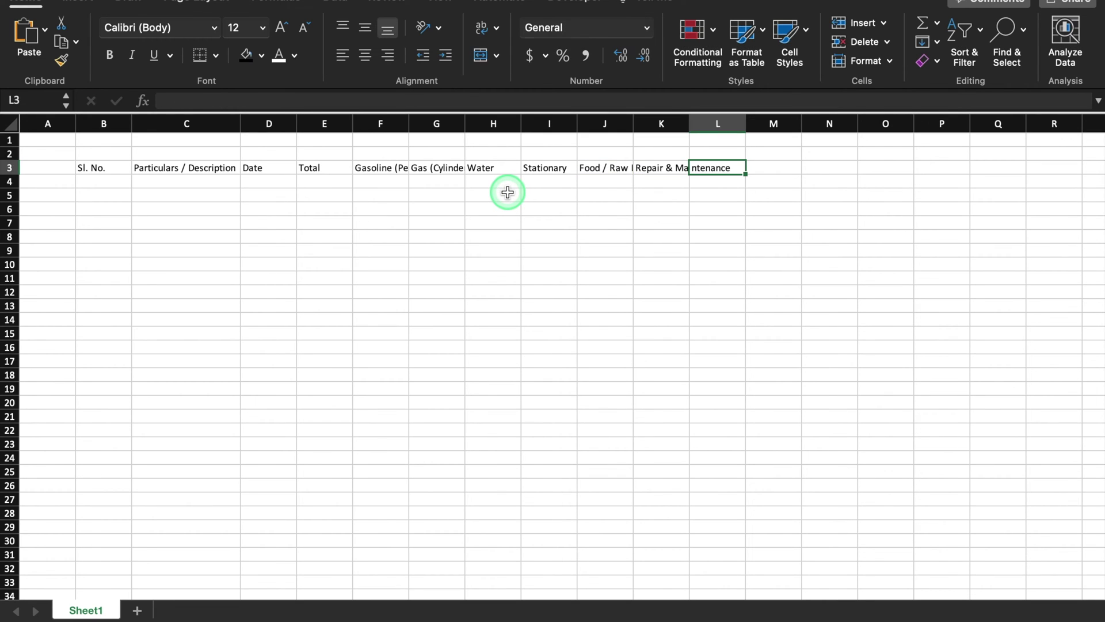
pyautogui.write('Laundry')
pyautogui.press('Tab')
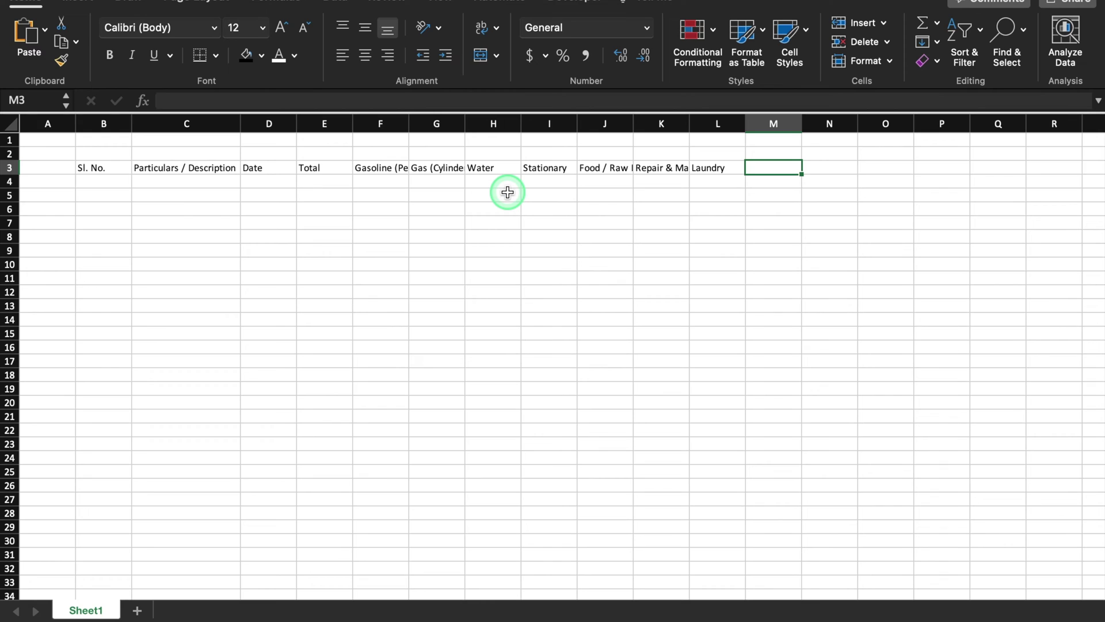
# Enter the headings "Advance To Staff", "Delivery Commission" and "Travelling Expenses" in cells M3, N3 and O3
pyautogui.write('Advance To Staff')
pyautogui.press('Tab')
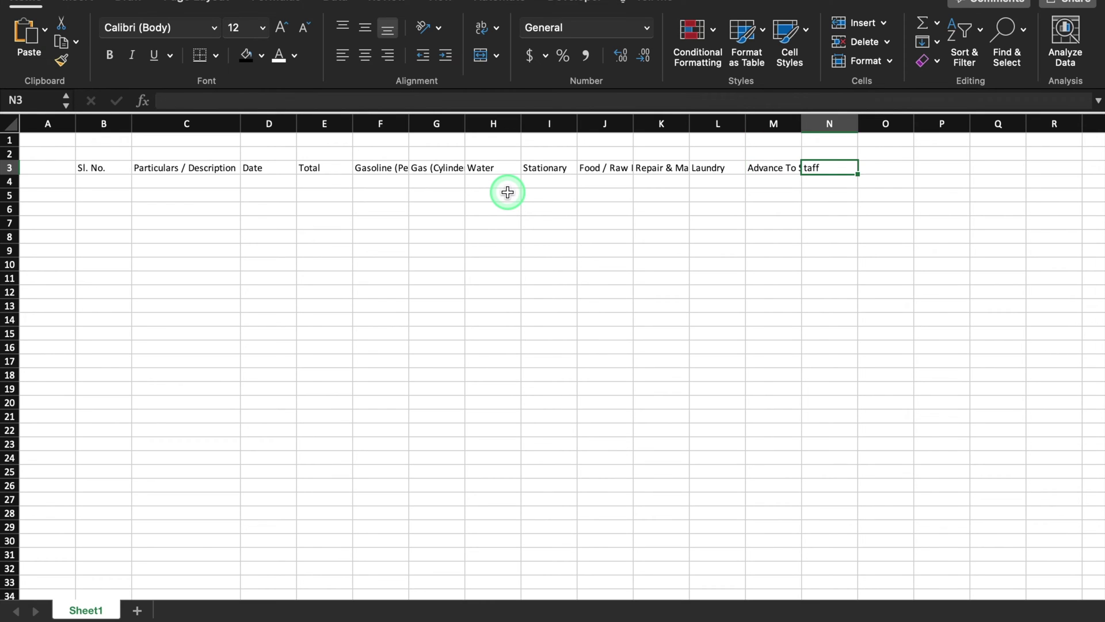
pyautogui.write('Delivery Commission')
pyautogui.press('Tab')
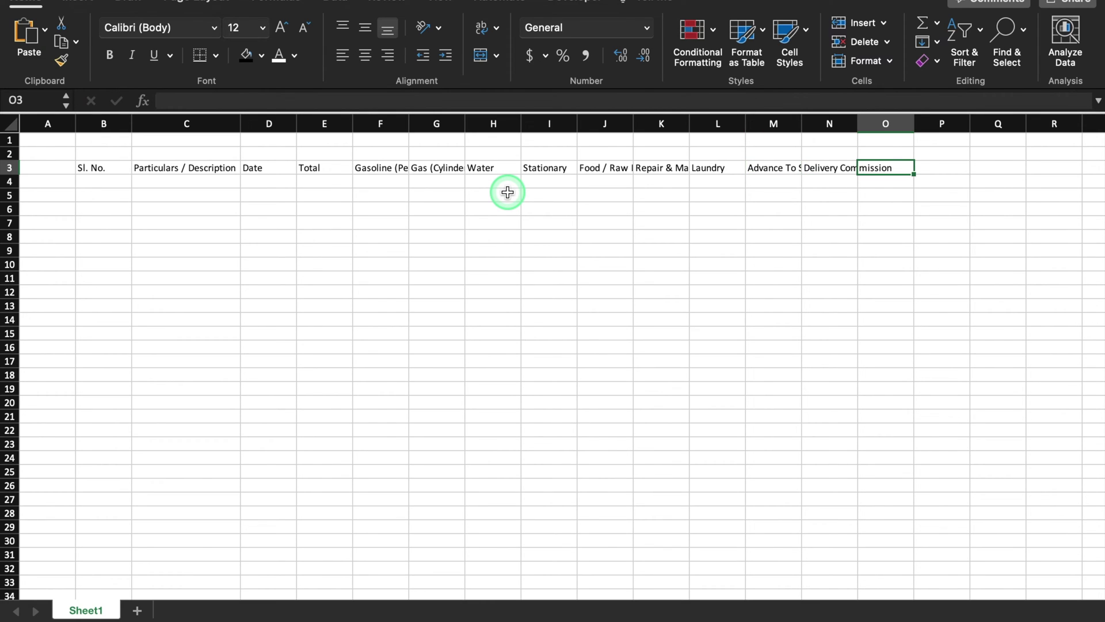
pyautogui.write('Travelling Expenses')
pyautogui.press('Tab')
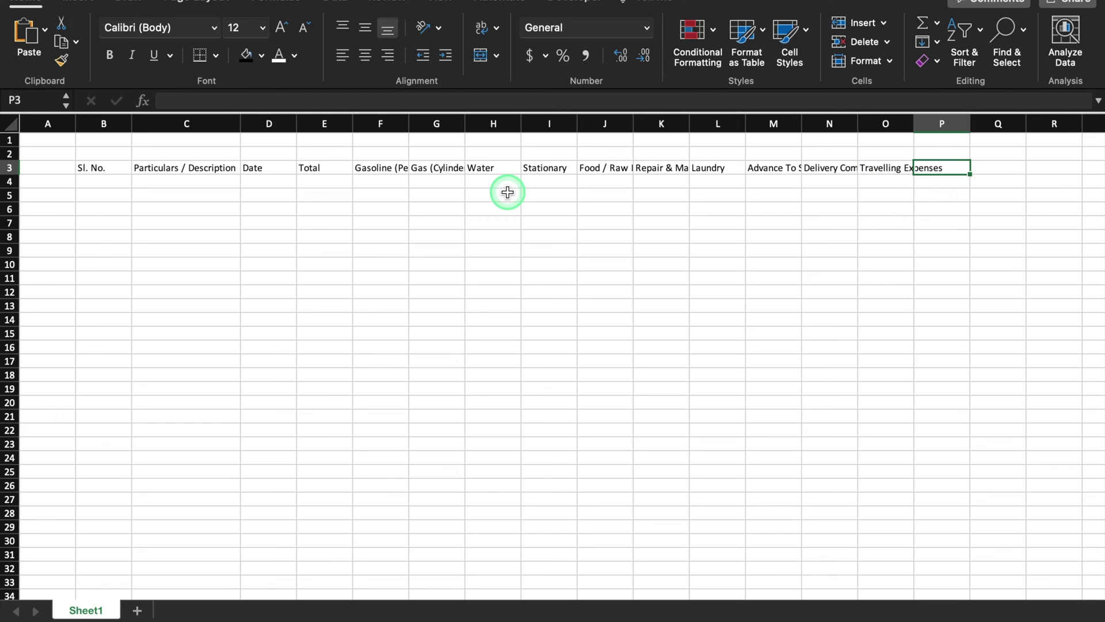
# Enter the headings "Fire Extinguisher Refill", "First Aid" and "Miscellaneous" in cells P3, Q3 and R3
pyautogui.write('Fire Extinguisher Refill')
pyautogui.press('Tab')
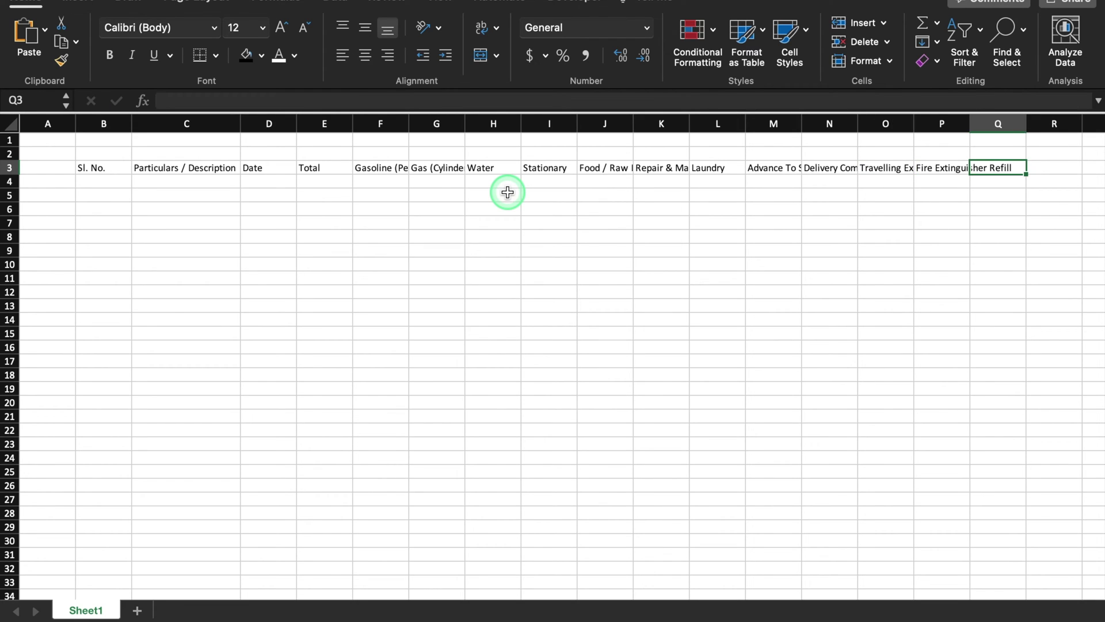
pyautogui.write('First Aid')
pyautogui.press('Tab')
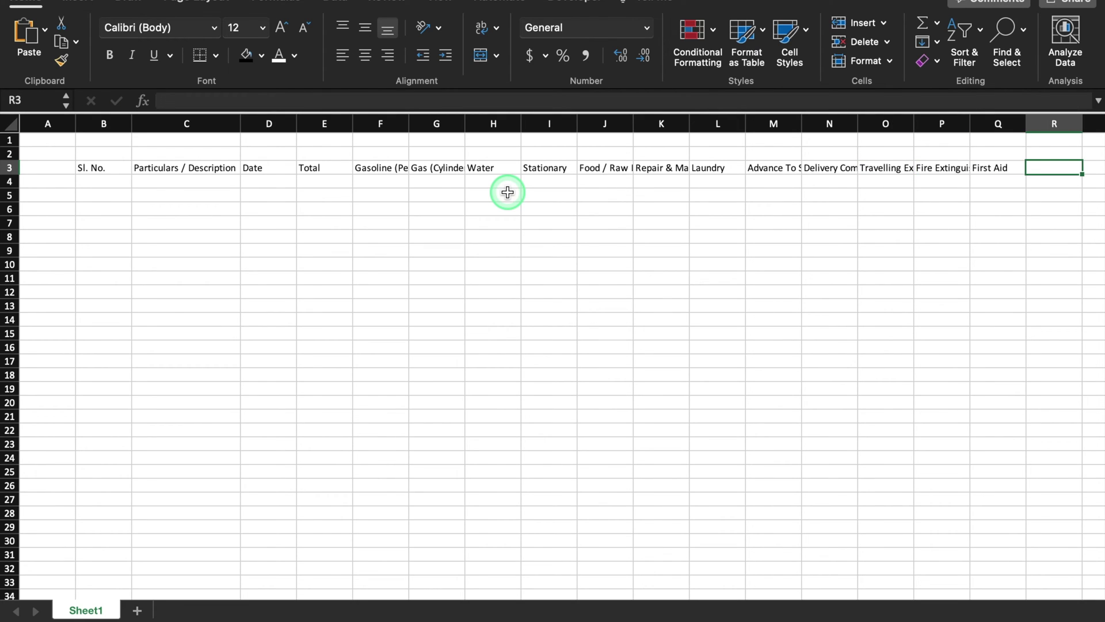
pyautogui.write('Miscellaneous')
pyautogui.click(11, 124)
pyautogui.click(107, 236)
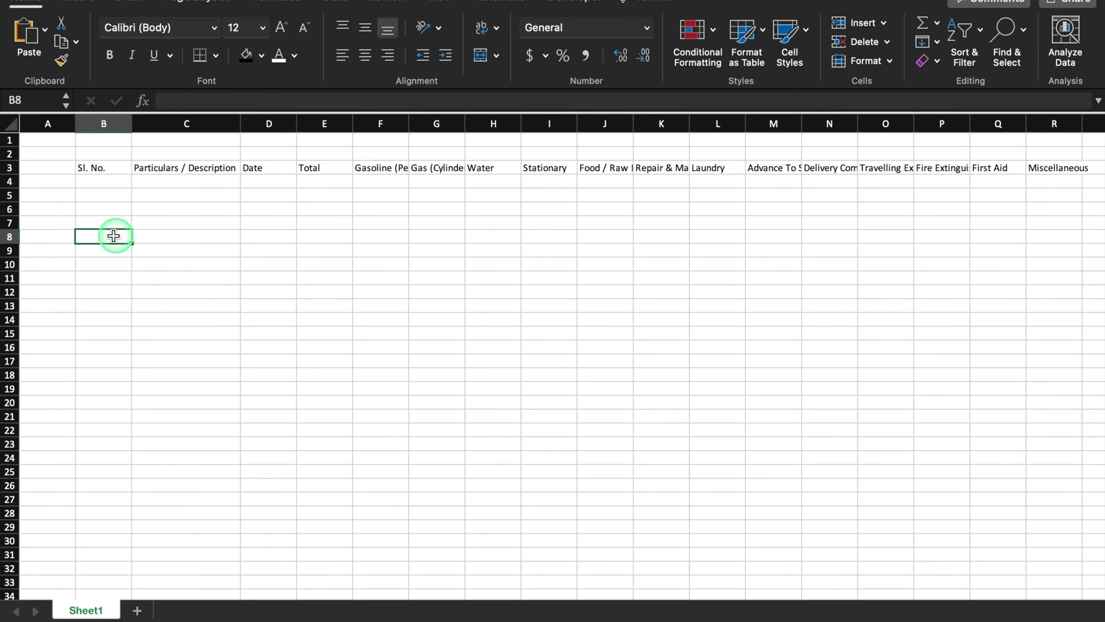
# Turn on Wrap Text for the entire sheet and narrow column A
pyautogui.click(11, 124)
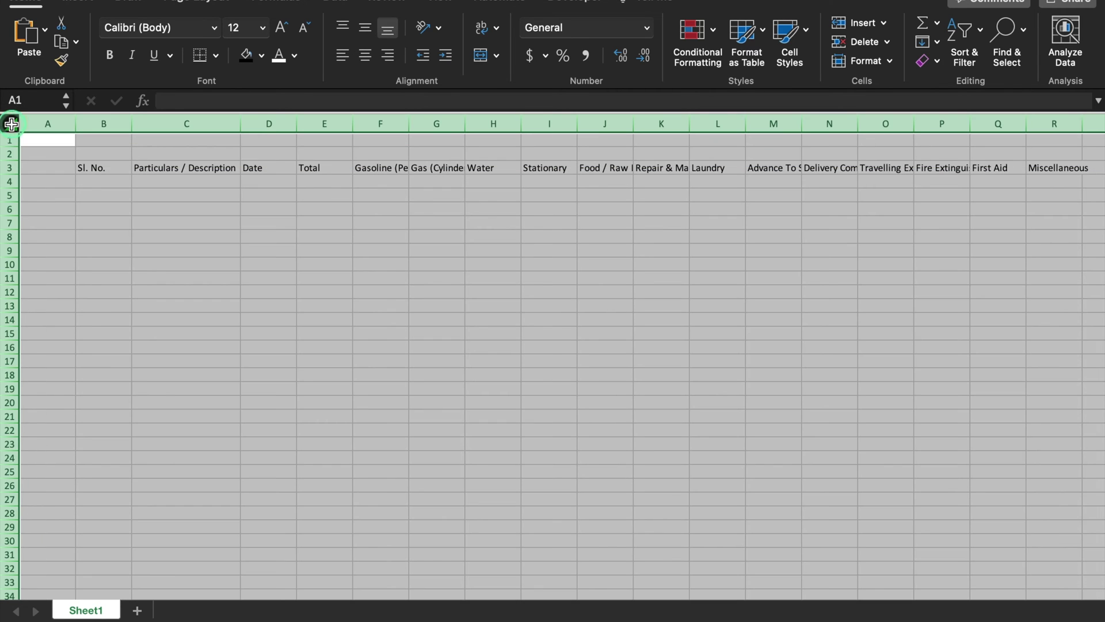
pyautogui.click(497, 28)
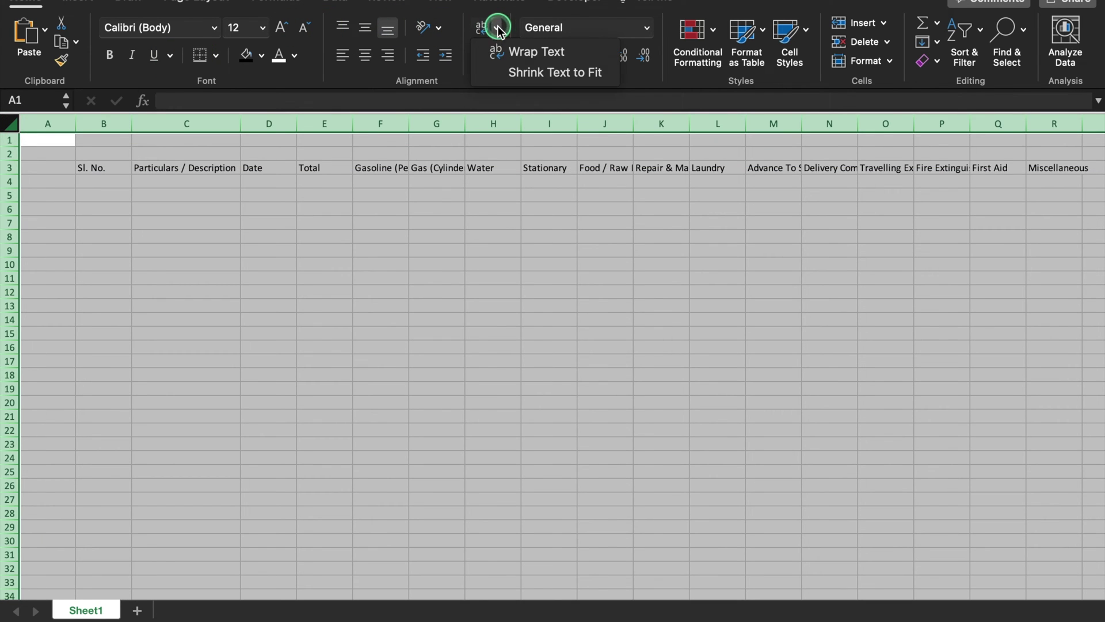
pyautogui.click(531, 50)
pyautogui.click(549, 267)
pyautogui.moveTo(74, 131); pyautogui.dragTo(36, 128)
pyautogui.click(191, 255)
# Fill the Sl. No. column with serial numbers 1 to 15 in cells B4 to B18
pyautogui.click(79, 212)
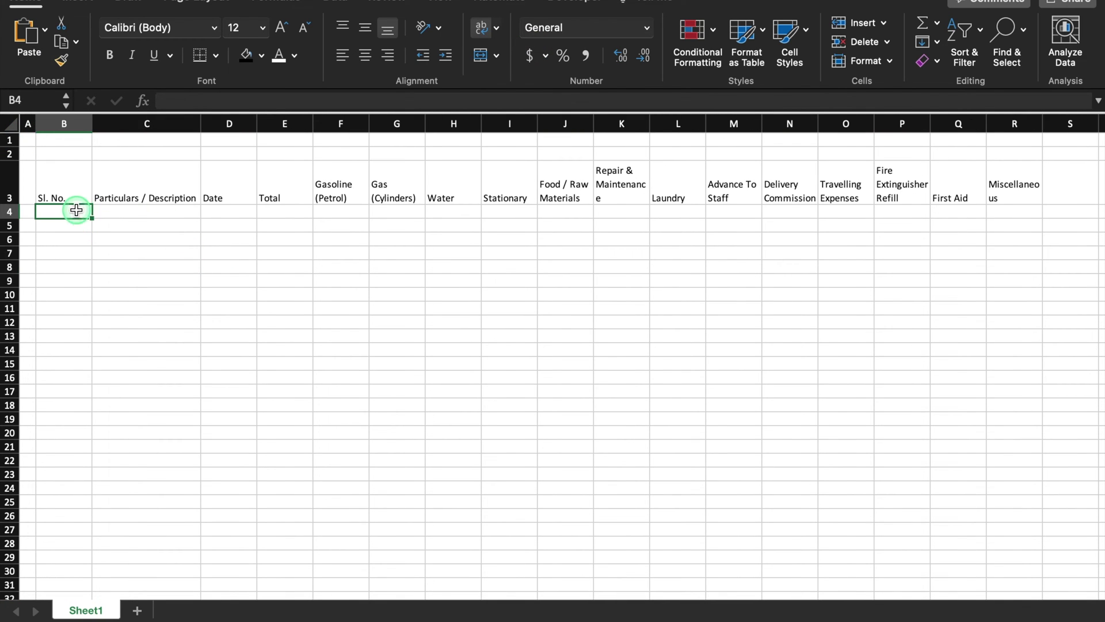
pyautogui.write('1')
pyautogui.click(125, 297)
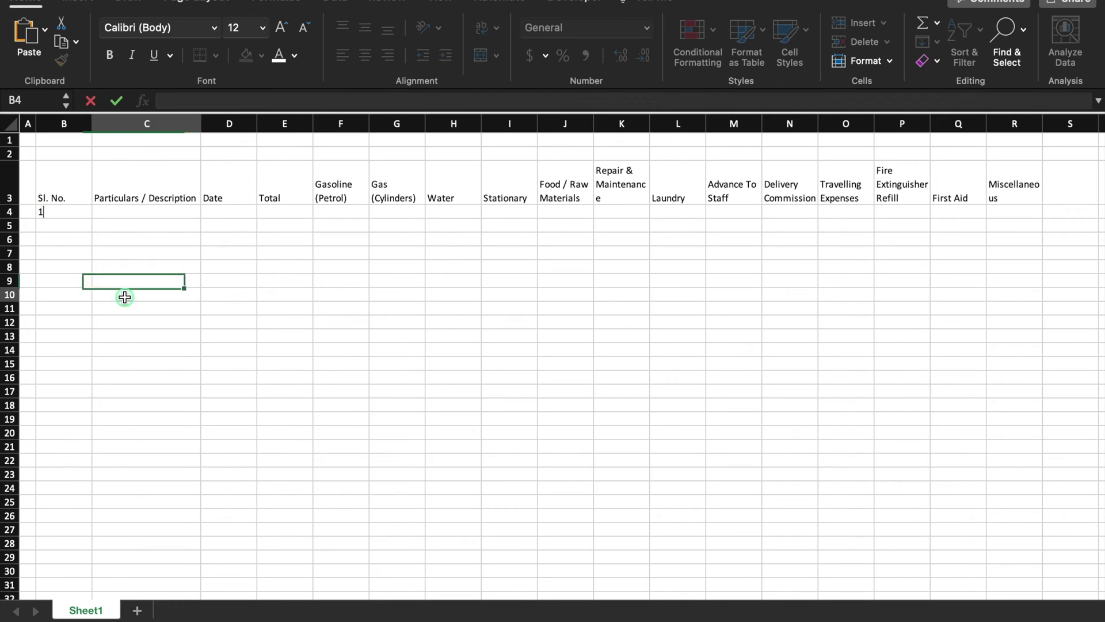
pyautogui.click(80, 213)
pyautogui.moveTo(91, 218); pyautogui.dragTo(82, 444)
pyautogui.click(103, 465)
pyautogui.click(92, 506)
pyautogui.press('Delete')
# Centre the contents of the Sl. No. column horizontally and vertically
pyautogui.click(64, 123)
pyautogui.click(365, 55)
pyautogui.click(621, 377)
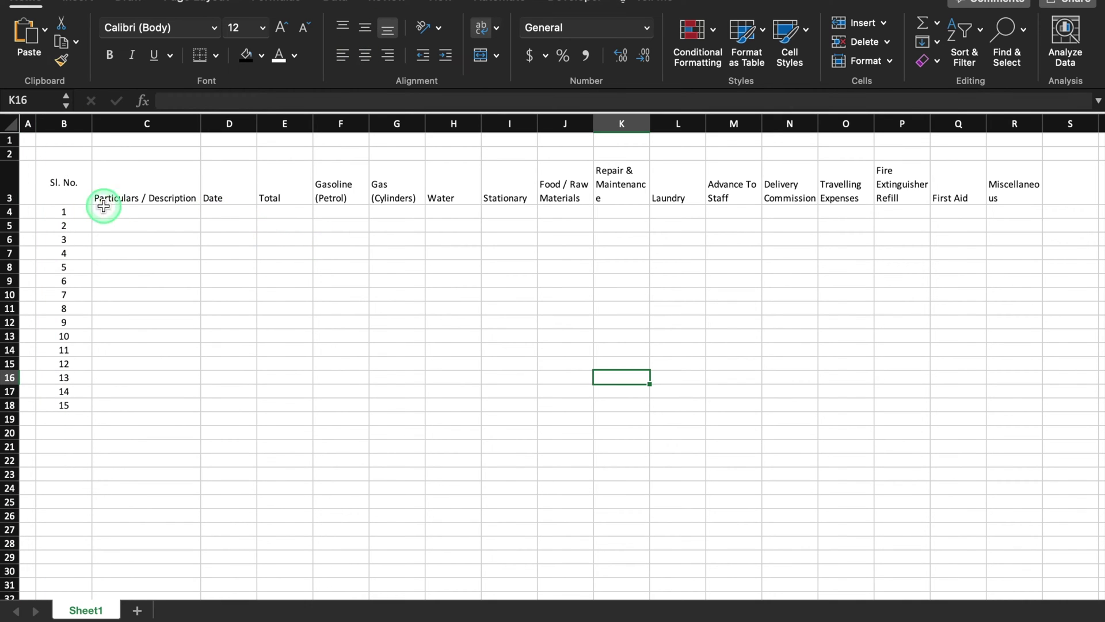
# Apply all borders to the table range B3:R18
pyautogui.moveTo(68, 179)
pyautogui.mouseDown()
pyautogui.moveTo(508, 232)
pyautogui.moveTo(1009, 247)
pyautogui.moveTo(1019, 406)
pyautogui.mouseUp()
pyautogui.click(216, 54)
pyautogui.click(231, 211)
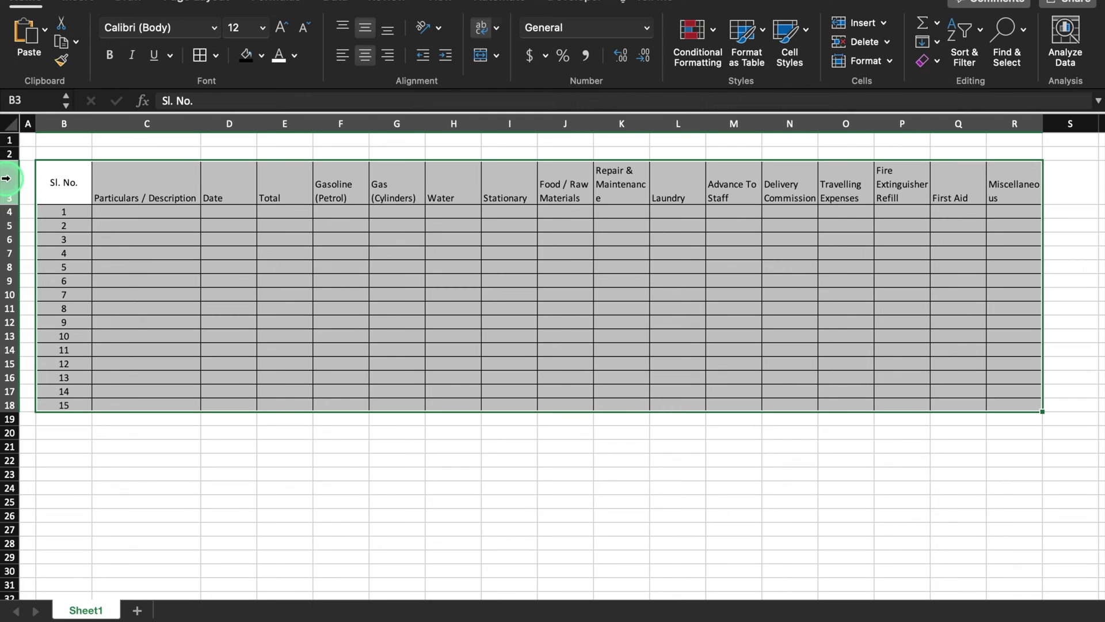
# Centre the headings in row 3 both horizontally and vertically
pyautogui.click(7, 178)
pyautogui.click(365, 53)
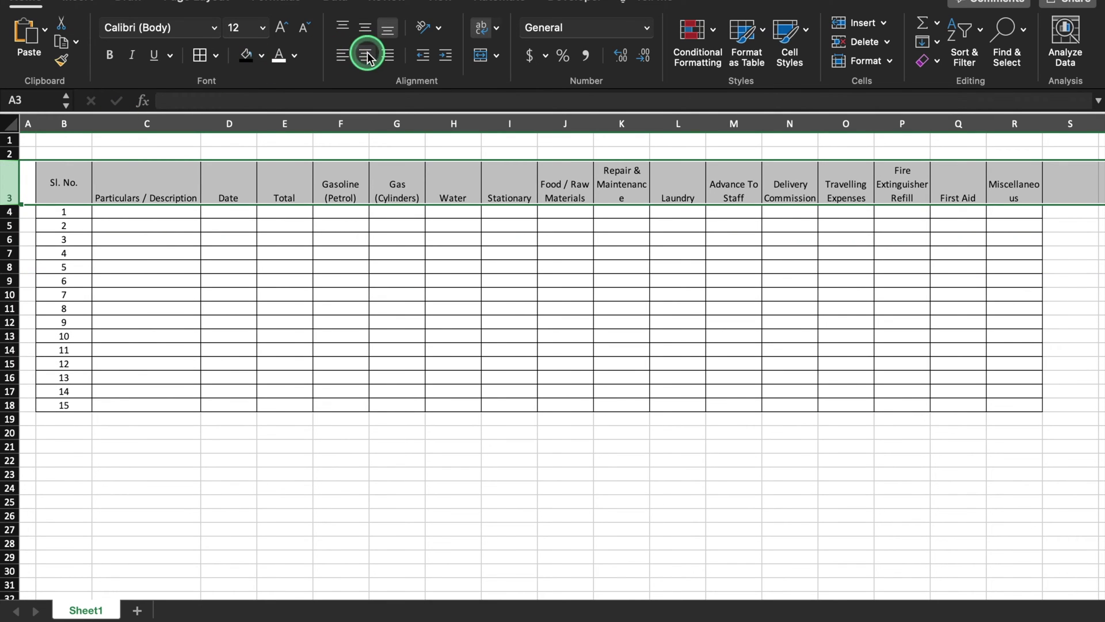
pyautogui.click(678, 225)
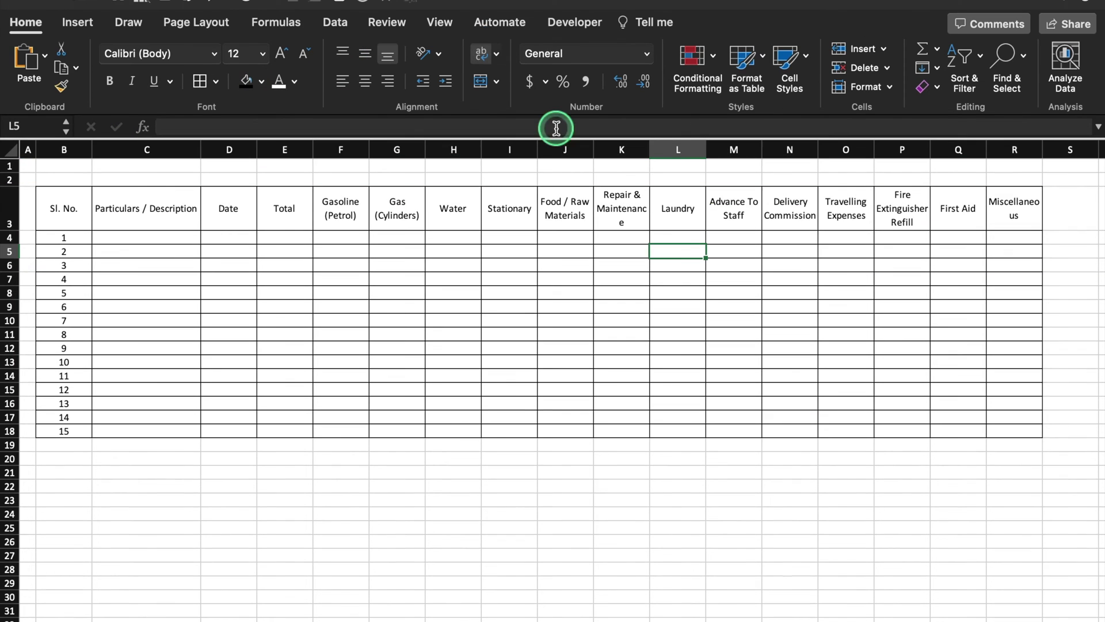
# Hide the gridlines on Sheet1
pyautogui.click(433, 23)
pyautogui.click(450, 55)
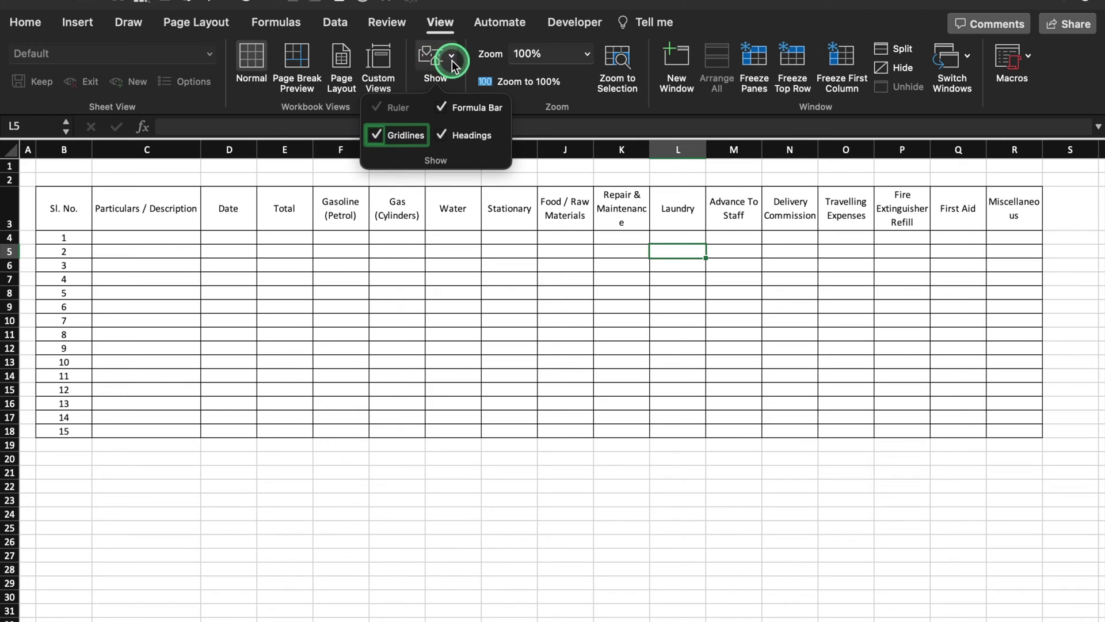
pyautogui.click(377, 134)
pyautogui.click(395, 331)
# Make row 2 taller, about the same height as the heading row, and enter "Month / Year" in B2
pyautogui.moveTo(8, 186); pyautogui.dragTo(8, 216)
pyautogui.click(69, 190)
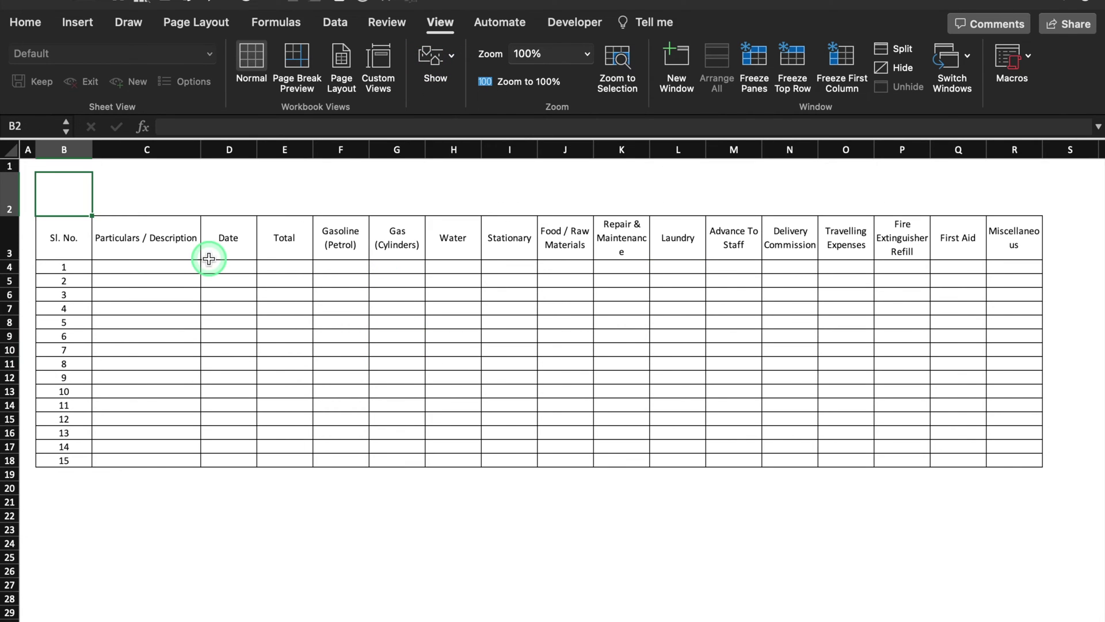
pyautogui.write('Month / ')
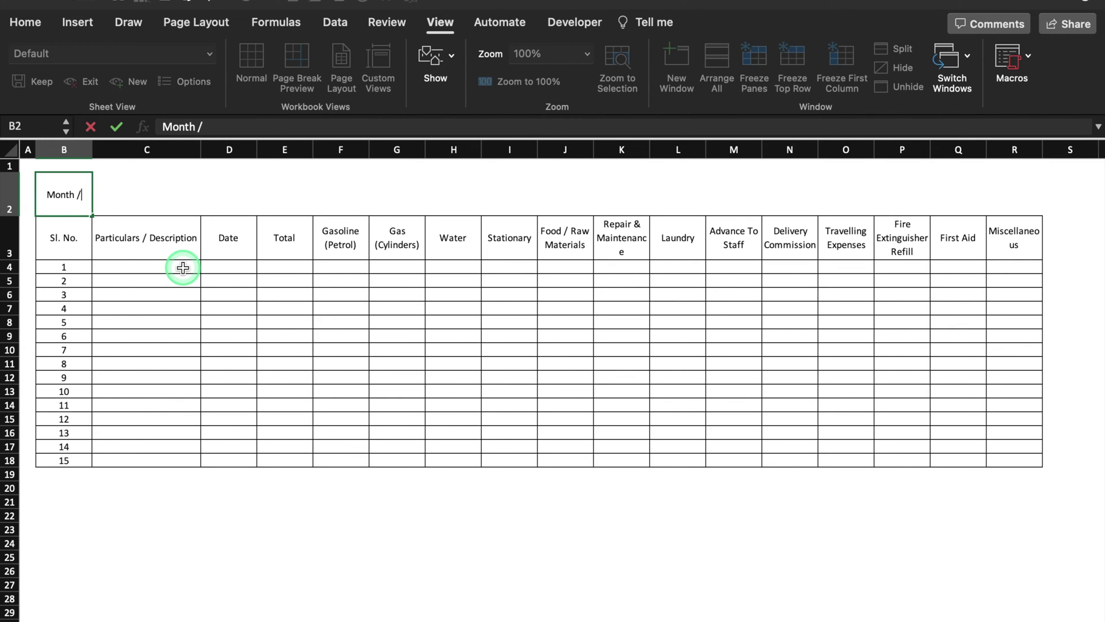
pyautogui.write('Year')
pyautogui.click(228, 237)
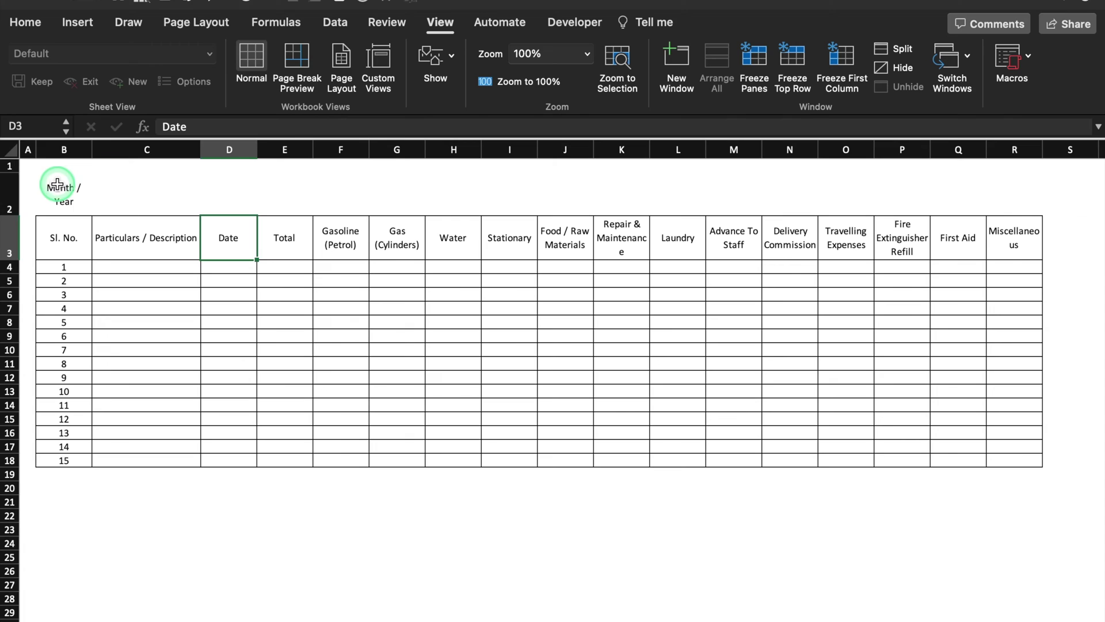
# Merge and centre cells B2:C2 for the Month / Year label and D2:E2 for its entry
pyautogui.moveTo(108, 187); pyautogui.dragTo(162, 187)
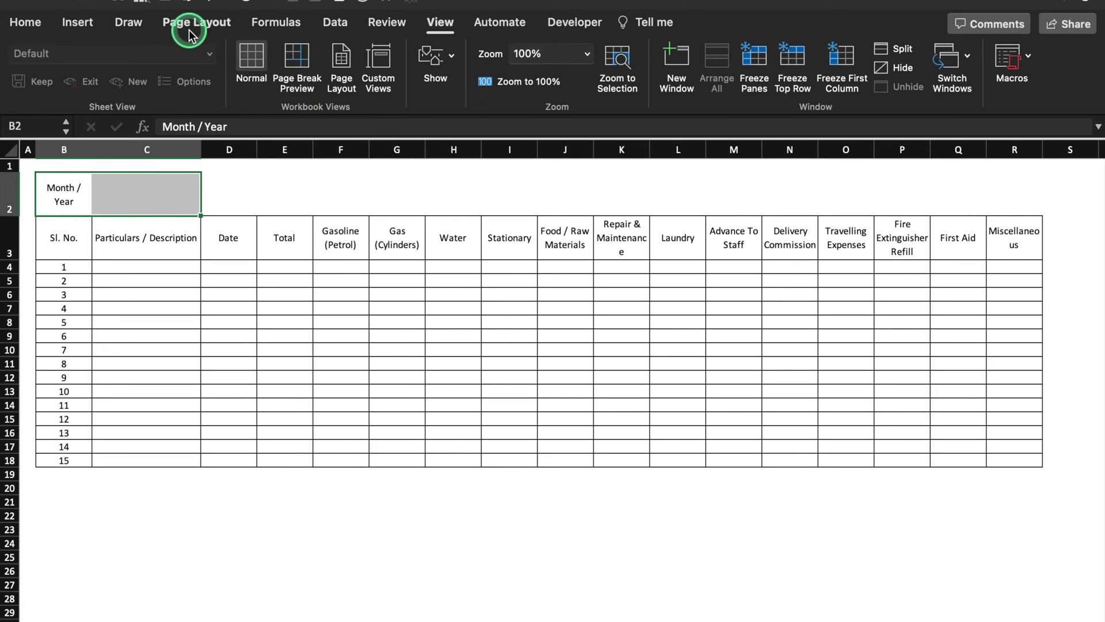
pyautogui.click(23, 21)
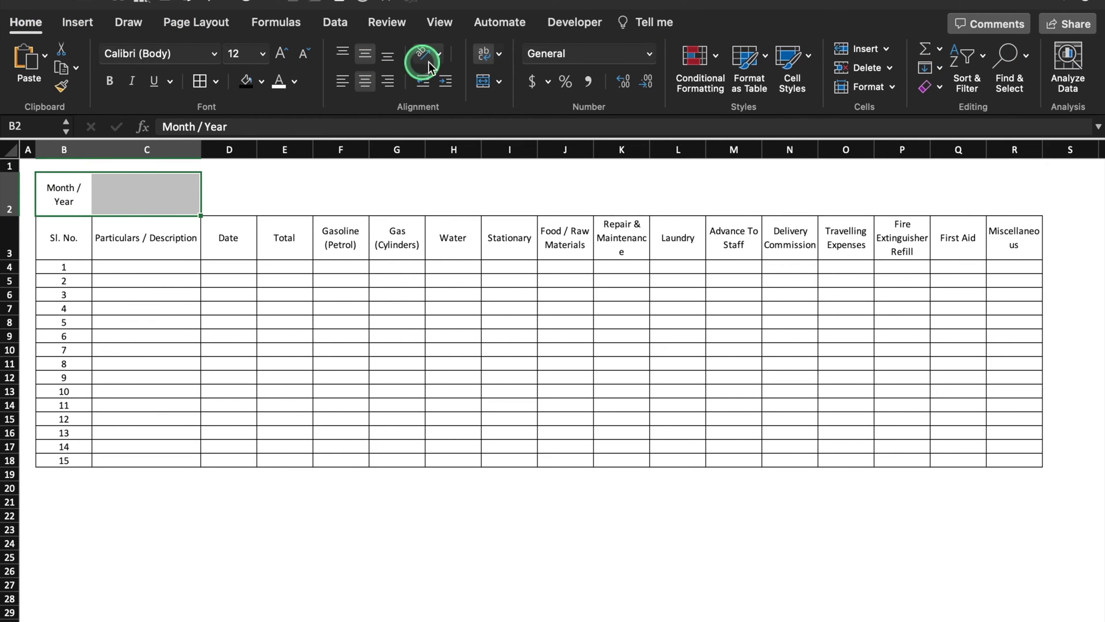
pyautogui.click(483, 82)
pyautogui.moveTo(230, 188); pyautogui.dragTo(286, 188)
pyautogui.click(483, 82)
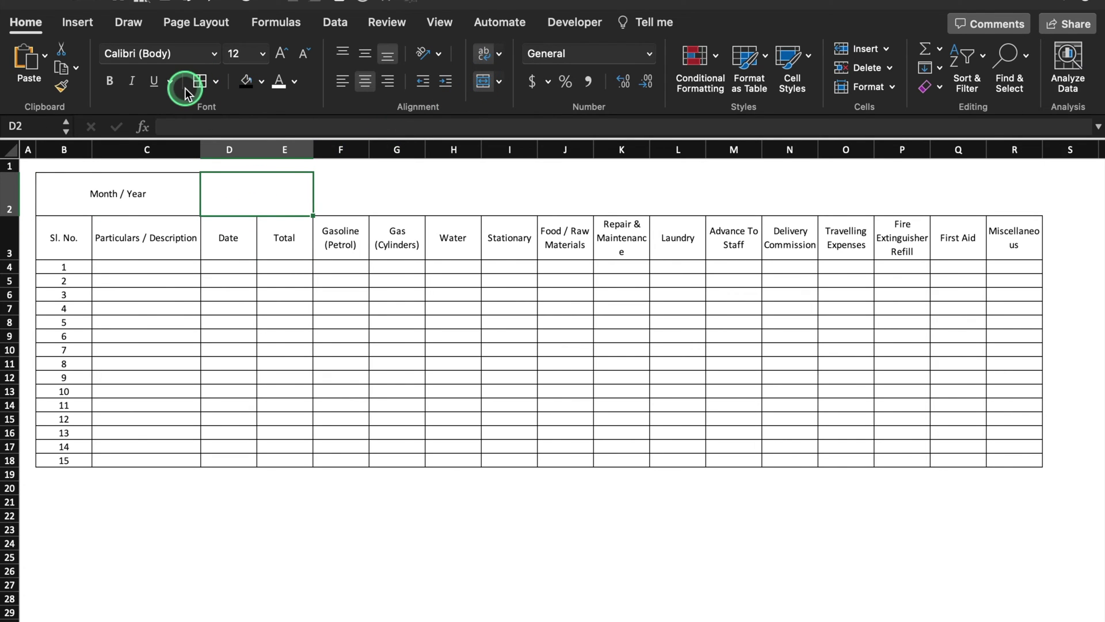
# Add a list validation with source Jan,Feb,Mar,April,May,June,July,Aug,Sept,Oct,Nov,Dec to merged cell D2 and choose Mar from it
pyautogui.click(335, 14)
pyautogui.click(765, 57)
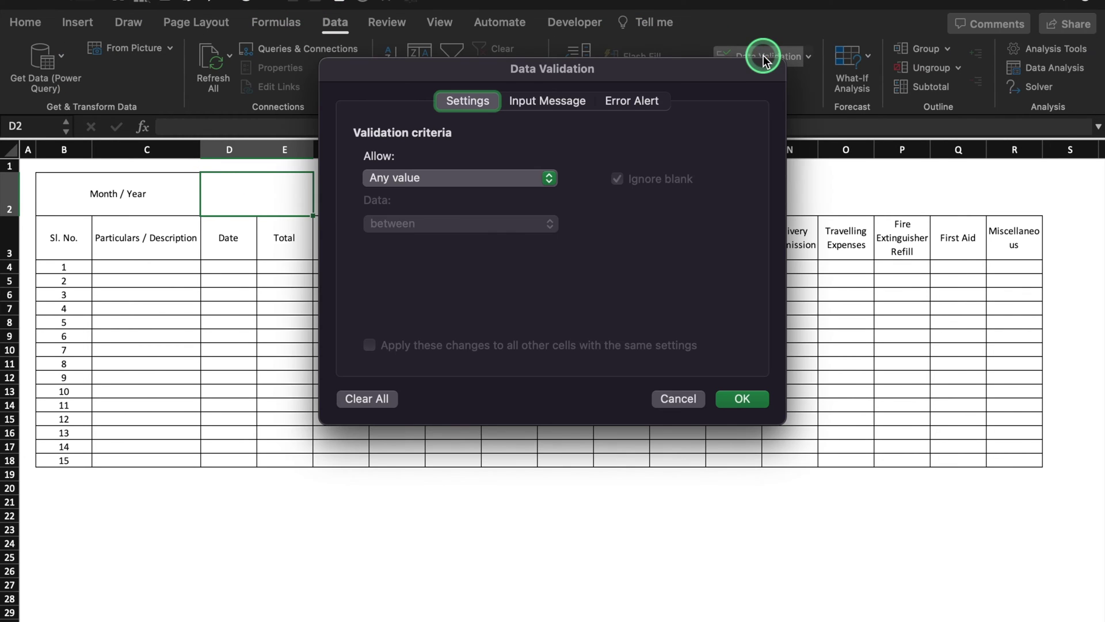
pyautogui.click(556, 188)
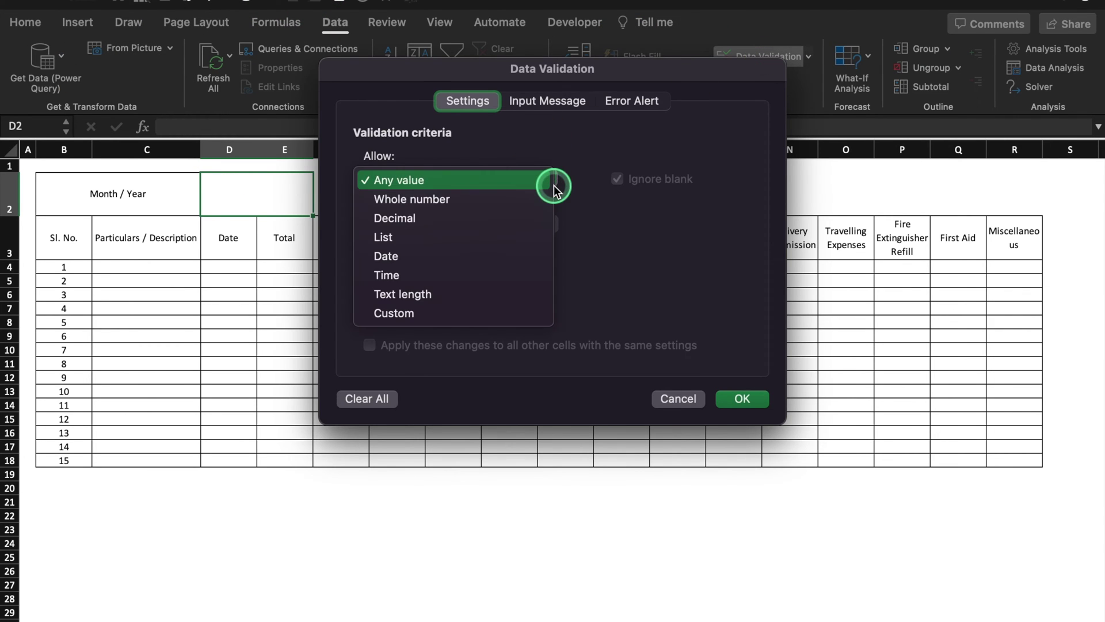
pyautogui.click(496, 233)
pyautogui.click(438, 269)
pyautogui.click(439, 270)
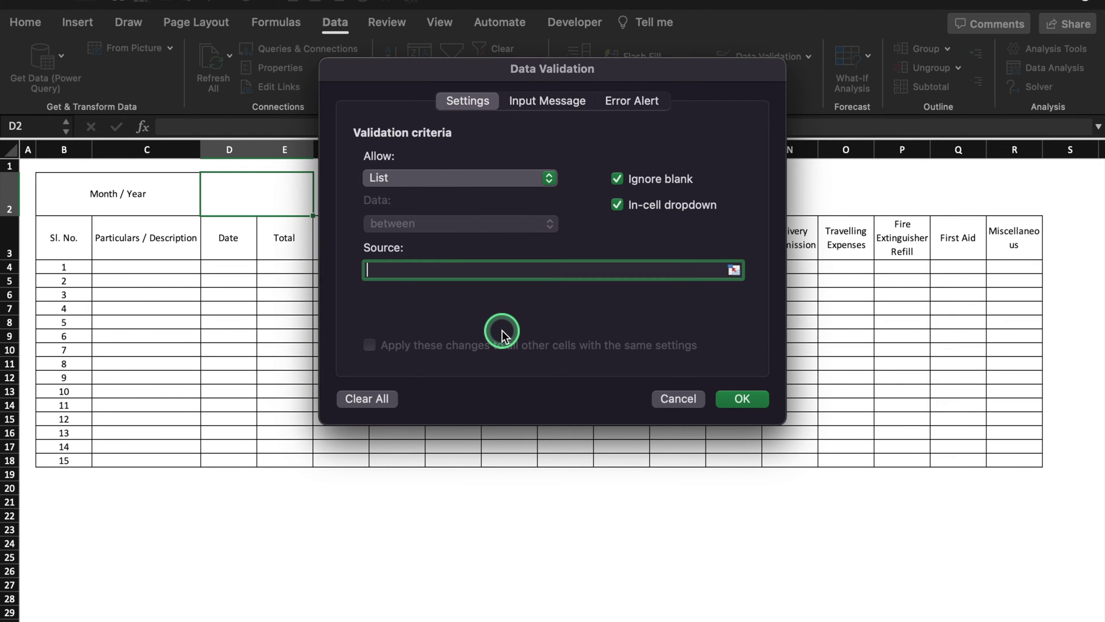
pyautogui.write('Jan,Feb,Mar,April,May,June,July,Aug,Sept,Oct,Nov,Dec')
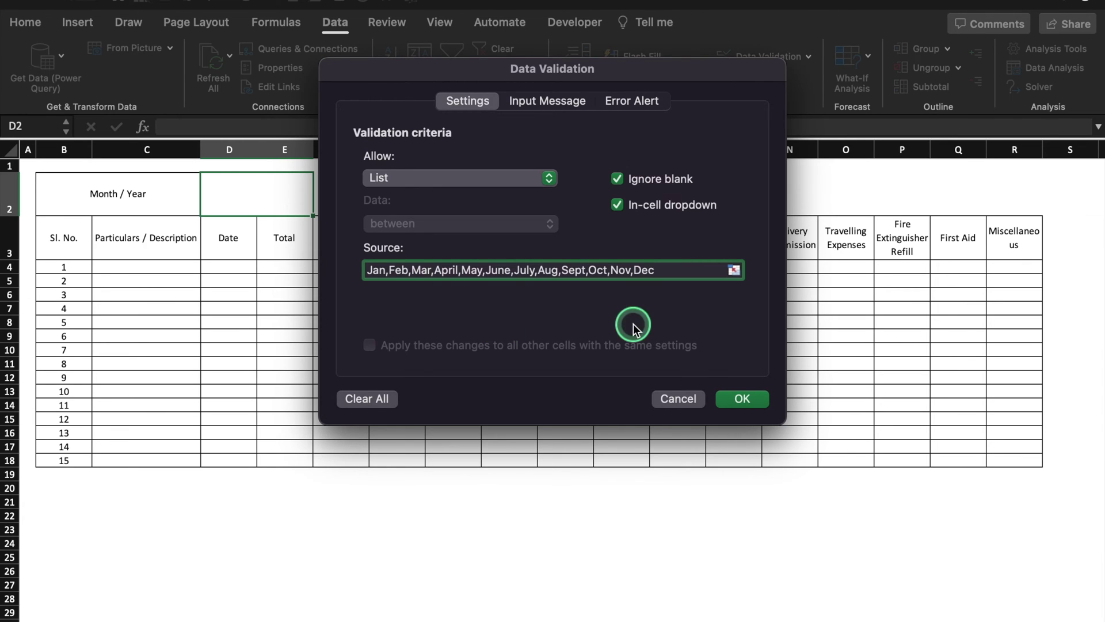
pyautogui.click(744, 397)
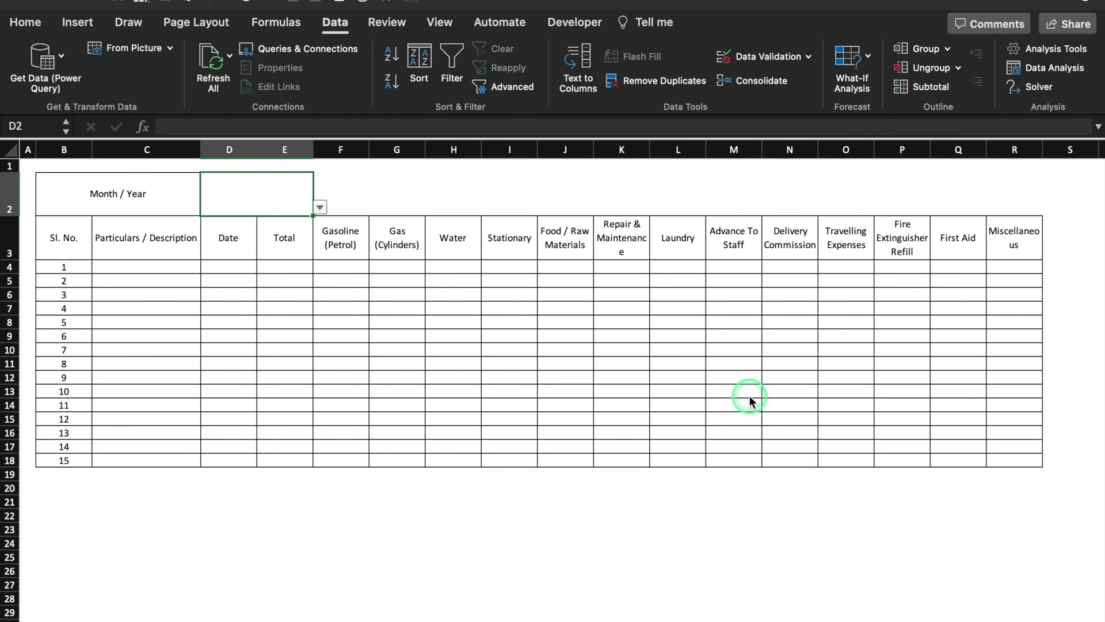
pyautogui.click(321, 207)
pyautogui.click(229, 256)
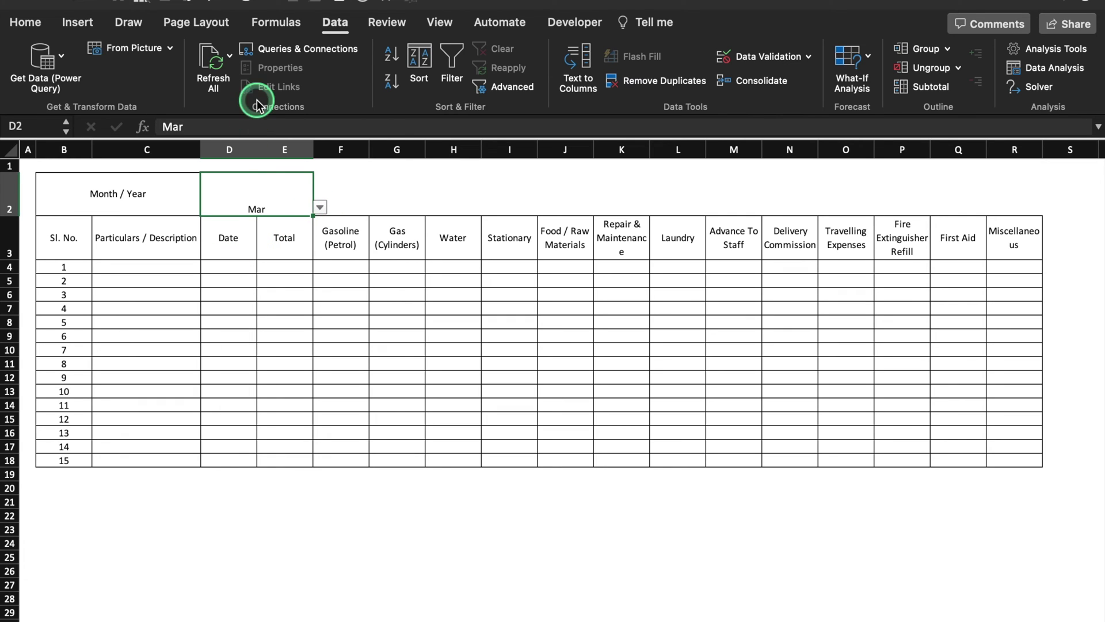
# Enlarge the Mar entry in merged cell D2 to 24 pt and align it vertically in the middle
pyautogui.click(35, 29)
pyautogui.click(281, 53)
pyautogui.click(281, 53)
pyautogui.click(281, 53)
pyautogui.click(282, 53)
pyautogui.click(281, 53)
pyautogui.click(281, 52)
pyautogui.click(365, 56)
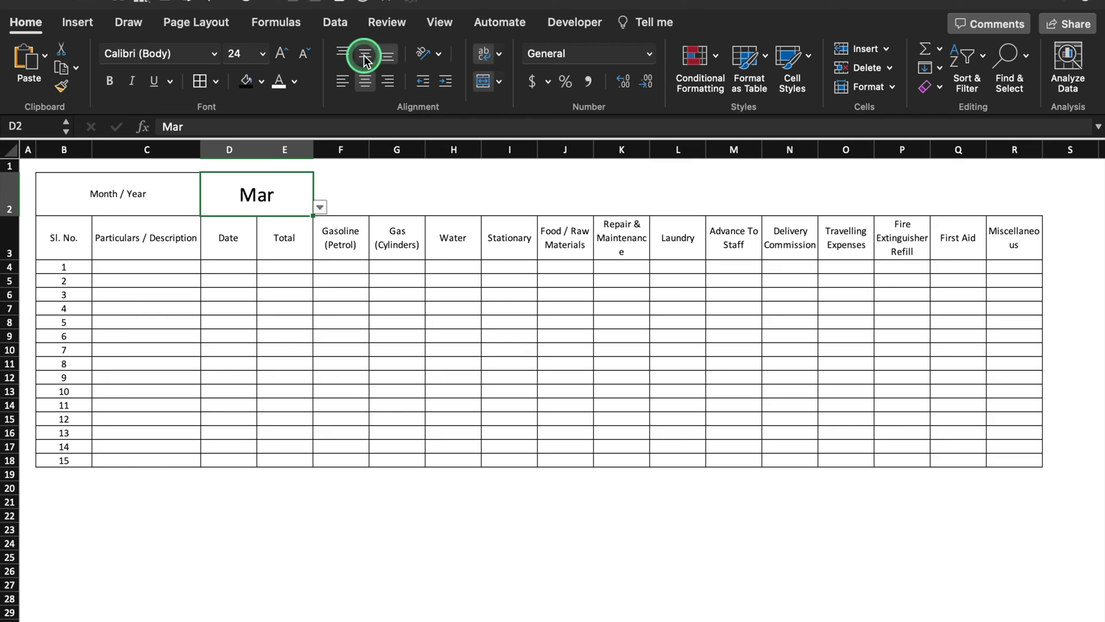
# Format the Month / Year label in B2 as bold 18 pt text
pyautogui.click(154, 195)
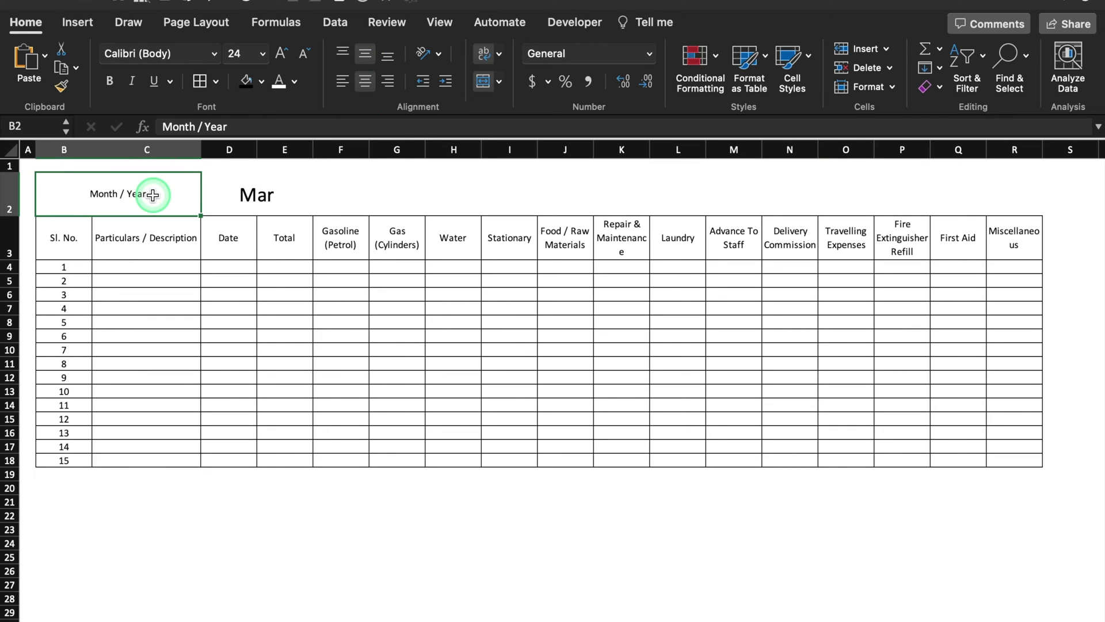
pyautogui.click(282, 54)
pyautogui.click(282, 55)
pyautogui.click(282, 55)
pyautogui.click(178, 81)
pyautogui.click(109, 81)
# Merge and centre cells F2:G2 for the year entry
pyautogui.moveTo(344, 195); pyautogui.dragTo(422, 155)
pyautogui.click(480, 81)
pyautogui.click(377, 181)
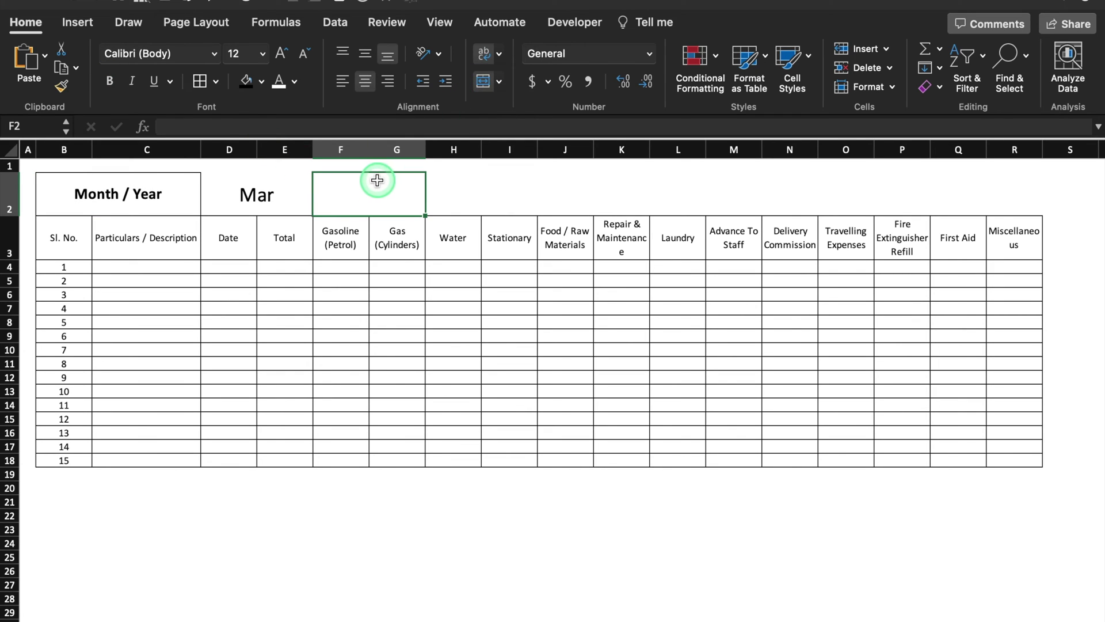
# Add a list validation with source 2023,2024,2025 to merged cell F2 and choose 2023 from it
pyautogui.click(334, 21)
pyautogui.click(756, 53)
pyautogui.click(543, 180)
pyautogui.click(478, 236)
pyautogui.click(455, 268)
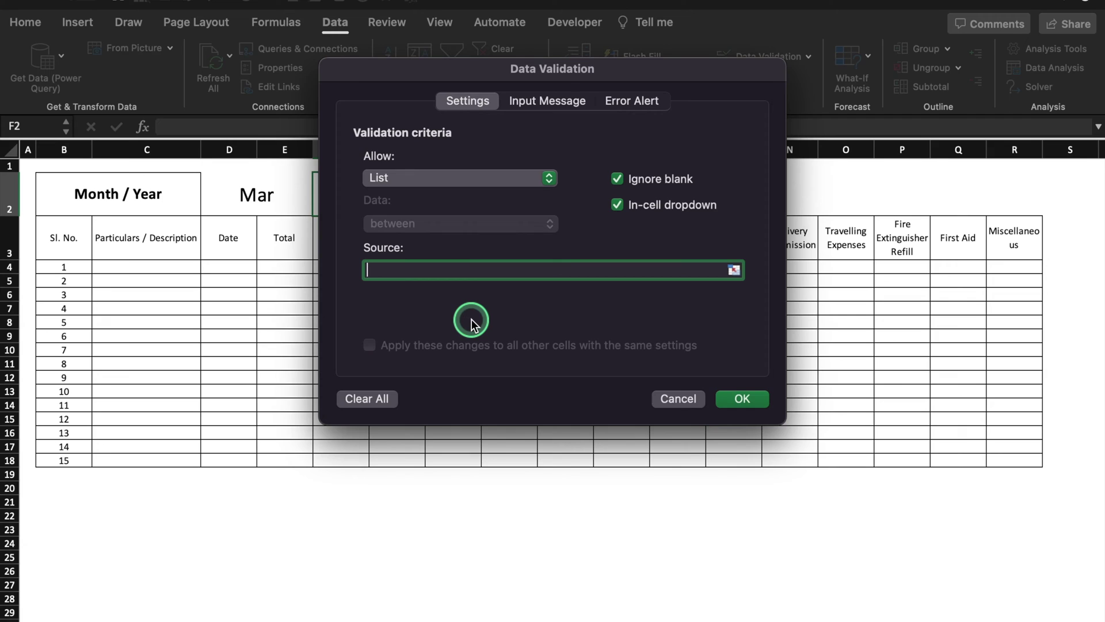
pyautogui.write('2023,2024,2025')
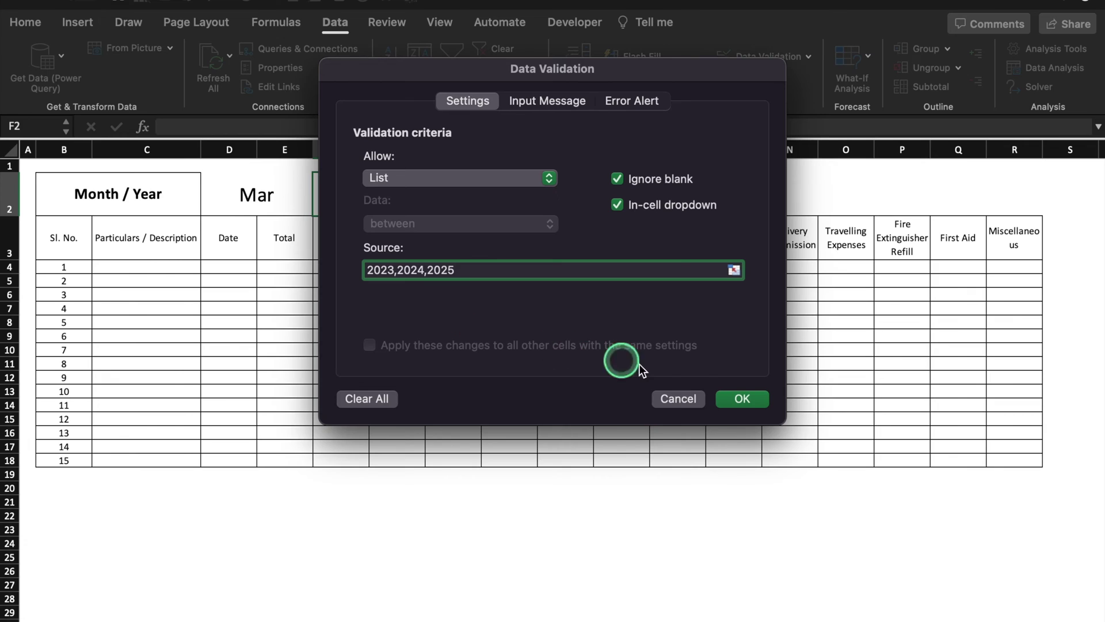
pyautogui.click(742, 399)
pyautogui.click(432, 207)
pyautogui.click(338, 226)
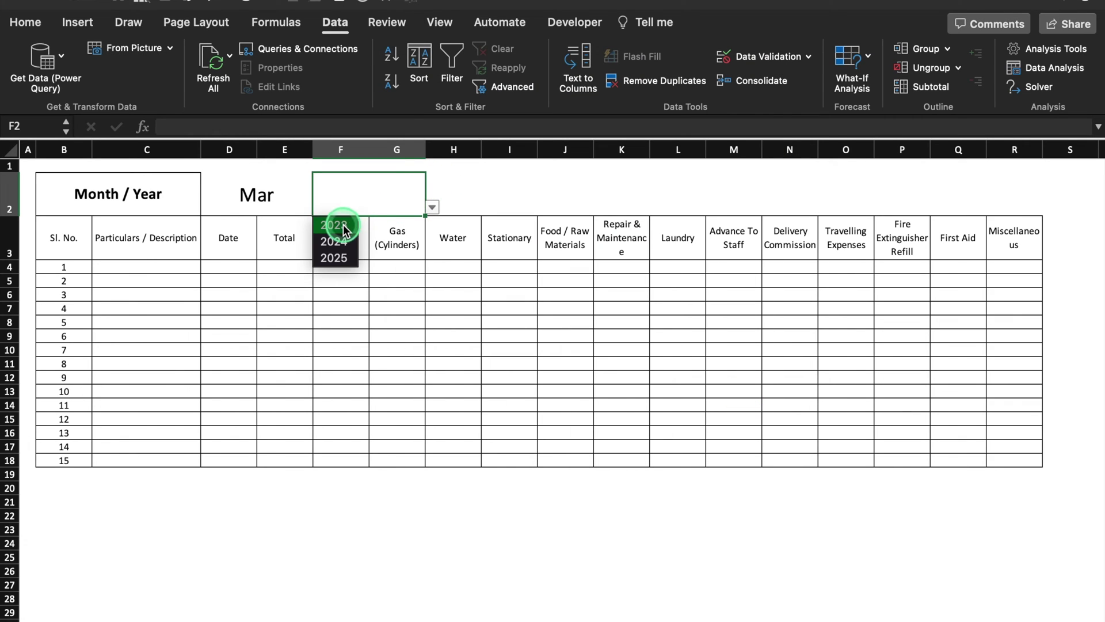
# Align the year 2023 in F2 vertically in the middle, enlarge it to nearly the size of Mar, and make it bold
pyautogui.click(28, 21)
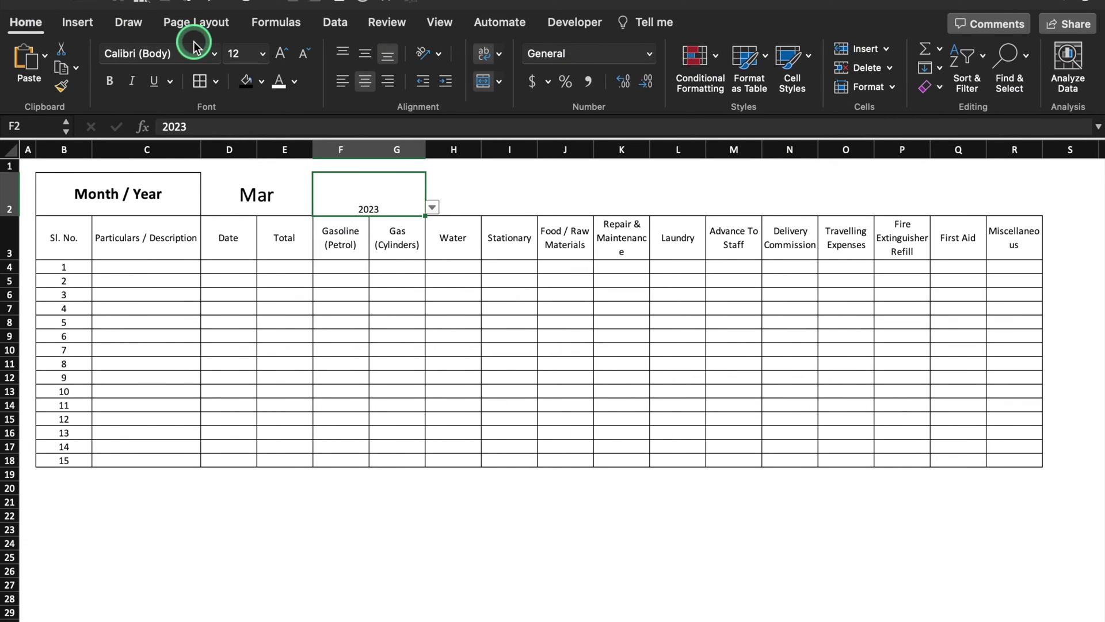
pyautogui.click(365, 55)
pyautogui.click(218, 82)
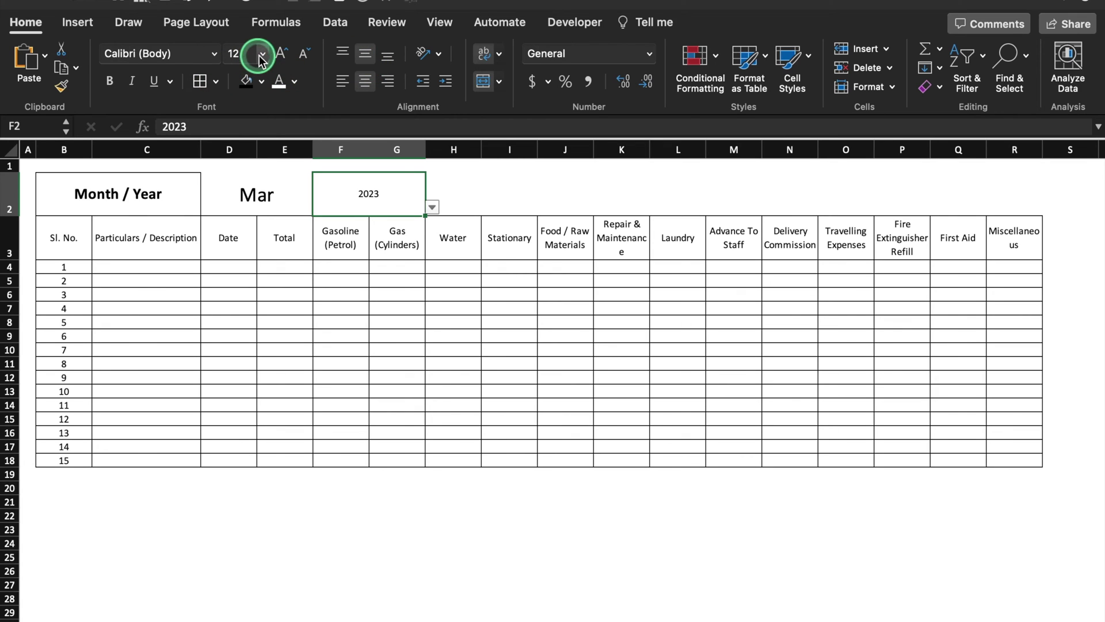
pyautogui.click(281, 54)
pyautogui.click(281, 54)
pyautogui.click(280, 54)
pyautogui.click(281, 54)
pyautogui.click(281, 54)
pyautogui.click(109, 81)
# Merge and centre cells H2:I2 and enter "Week" in them
pyautogui.click(467, 188)
pyautogui.moveTo(466, 188); pyautogui.dragTo(494, 189)
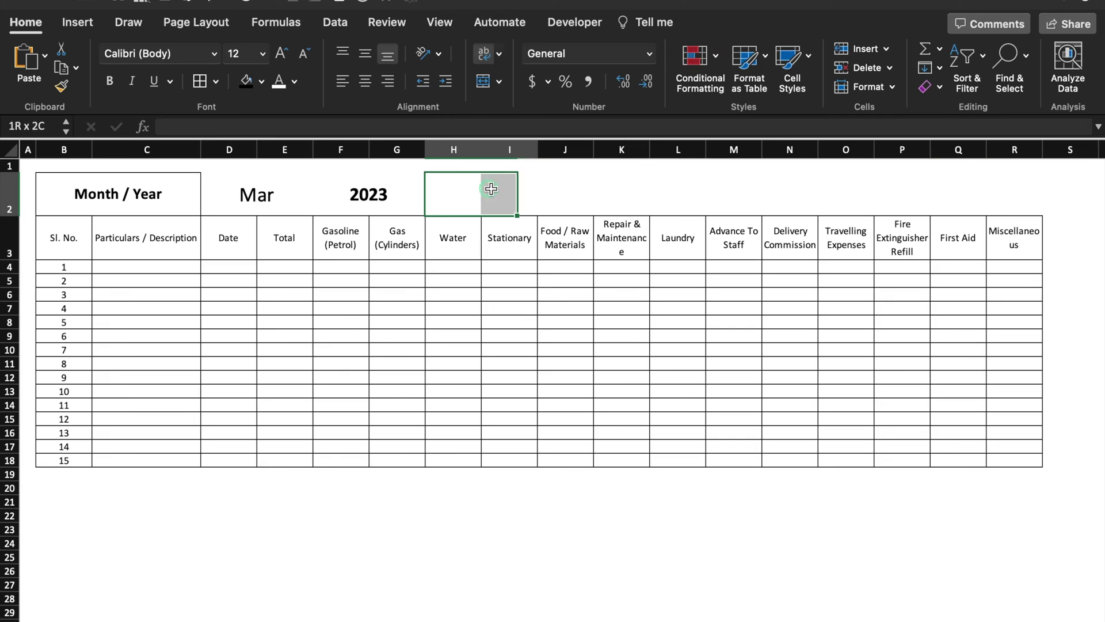
pyautogui.click(483, 81)
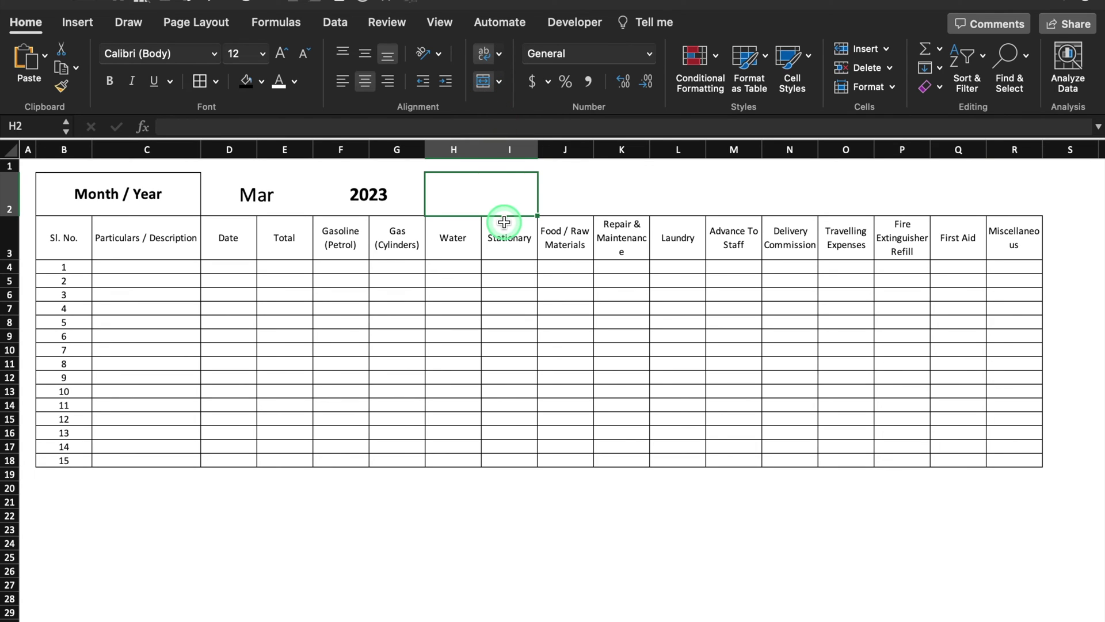
pyautogui.write('Week')
pyautogui.click(501, 193)
# Add a list validation with source 1,2,3,4,5 to cell J2 and choose 1 from it
pyautogui.click(569, 195)
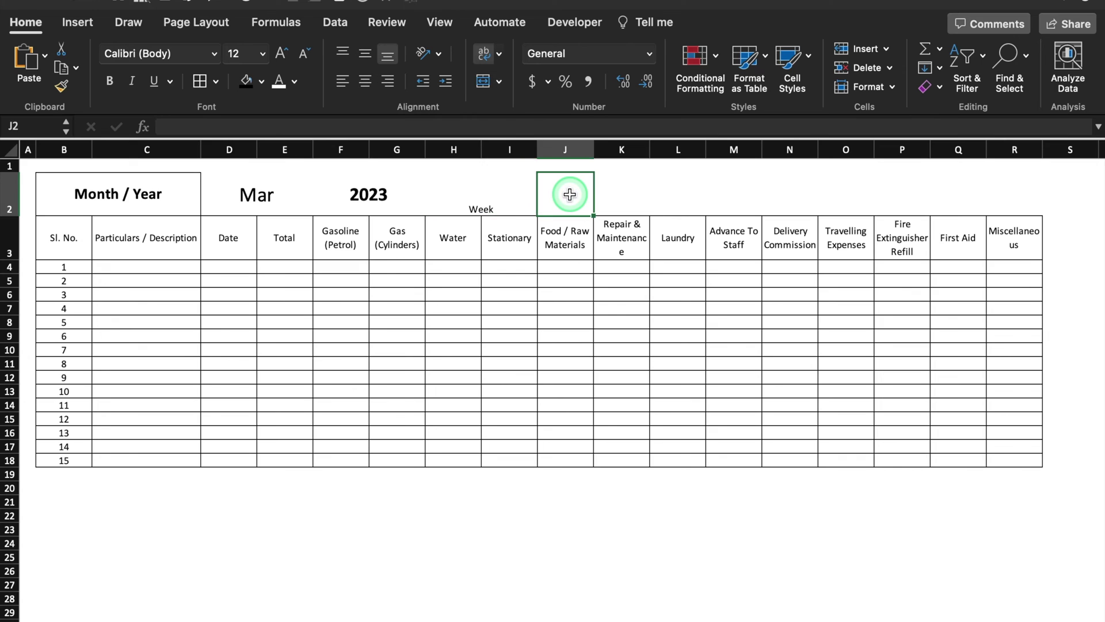
pyautogui.click(342, 24)
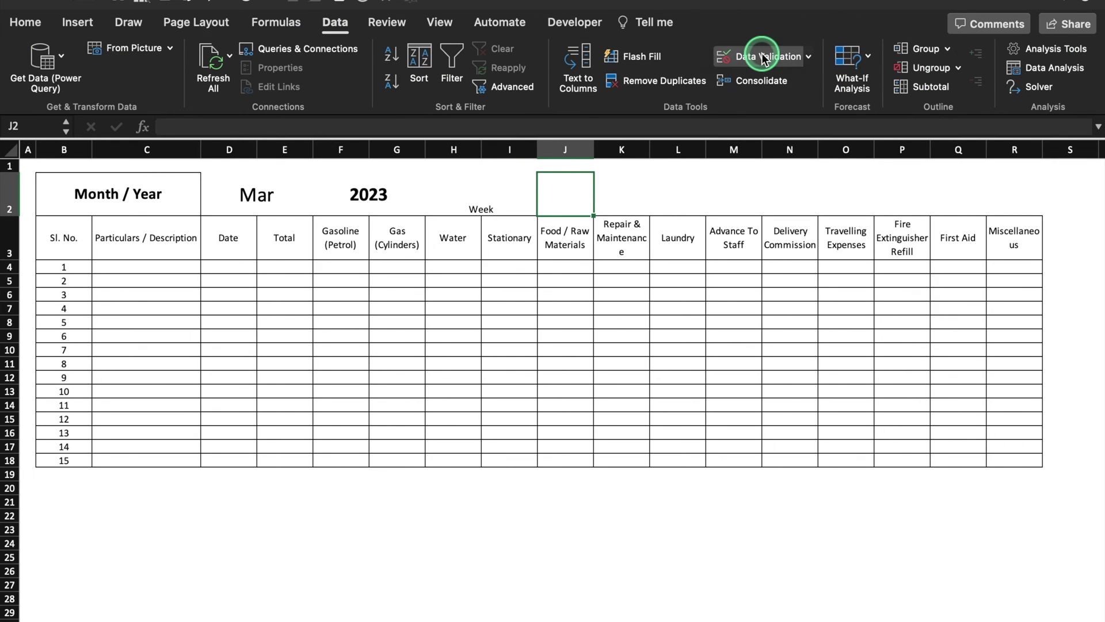
pyautogui.click(745, 56)
pyautogui.click(544, 178)
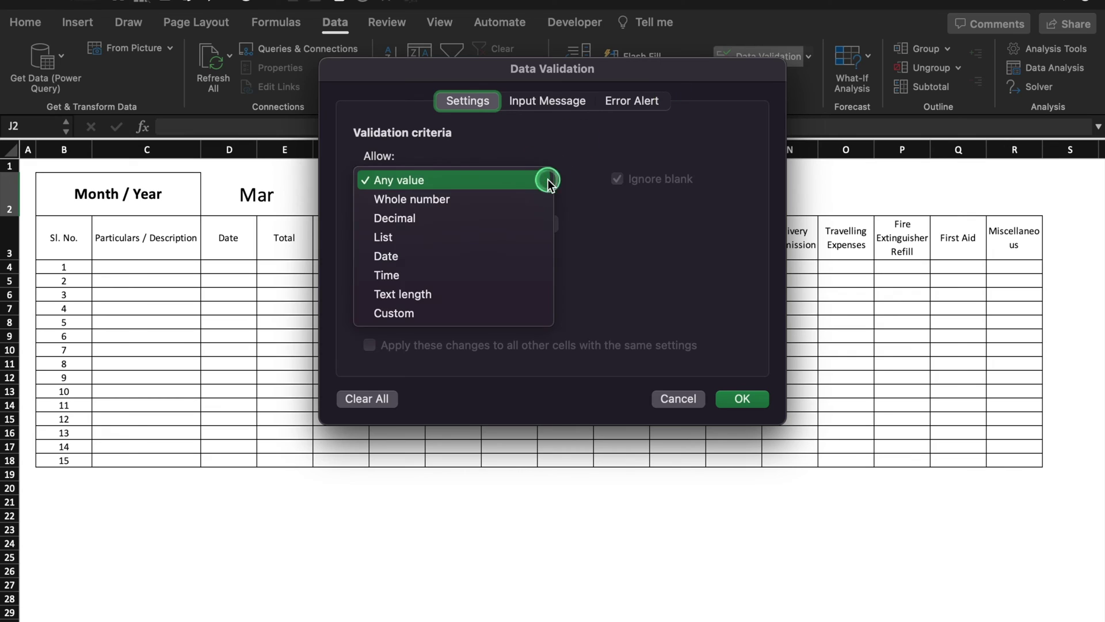
pyautogui.click(445, 237)
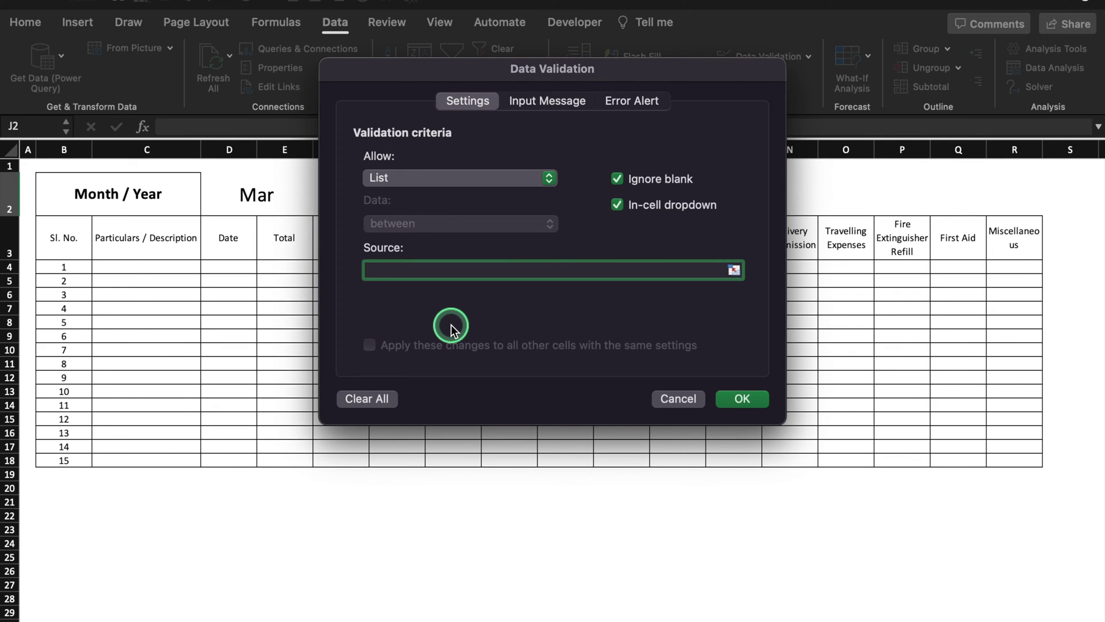
pyautogui.write('1,2,3,4,5')
pyautogui.click(742, 398)
pyautogui.click(600, 206)
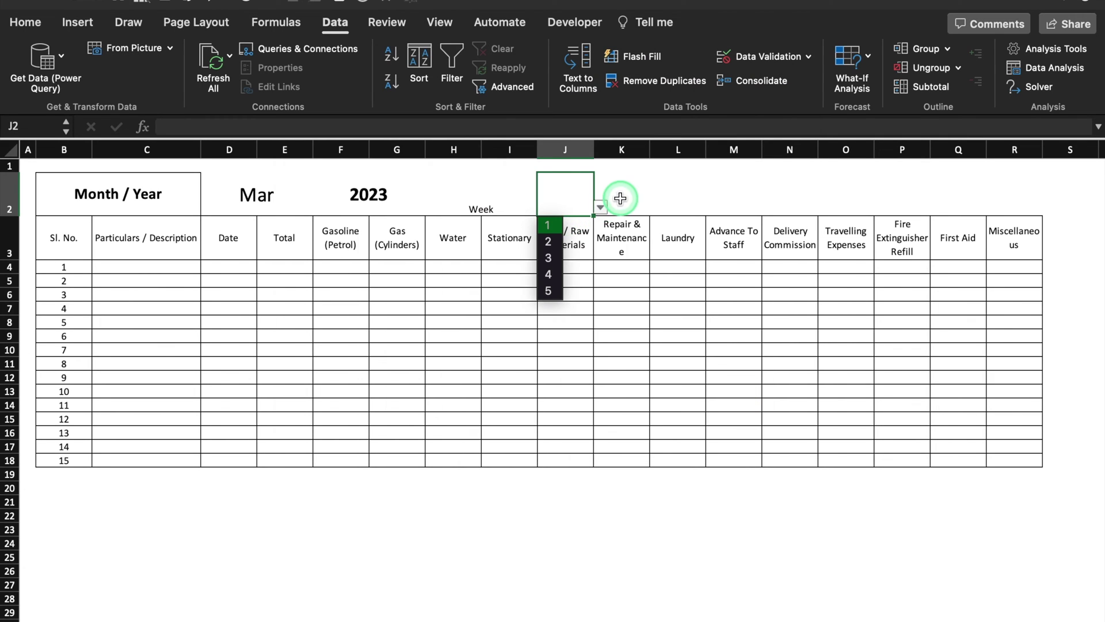
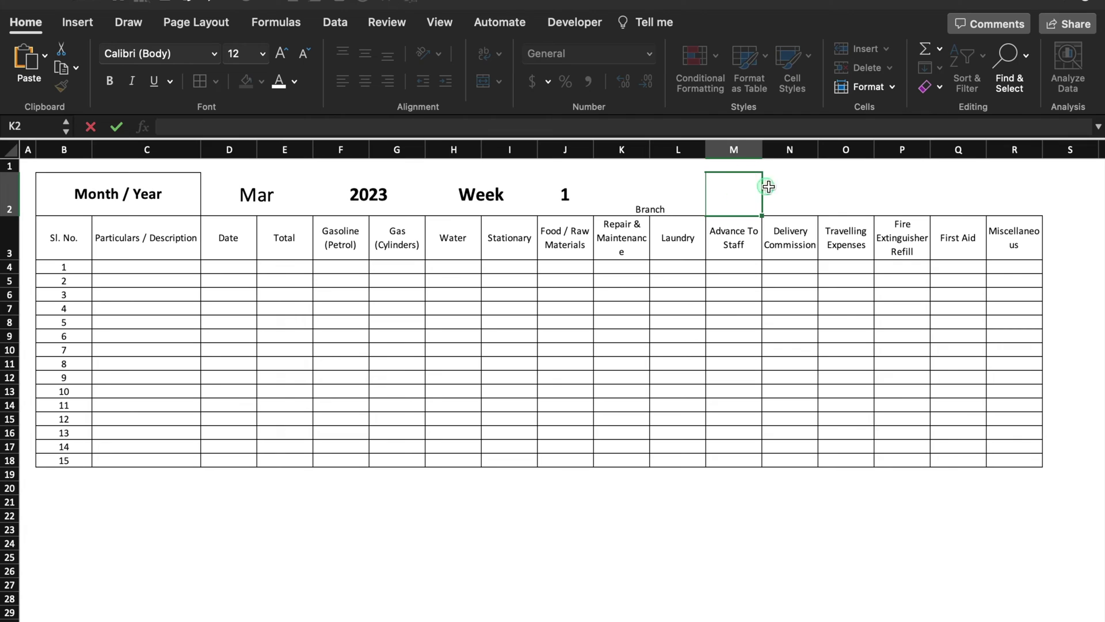
# Merge and centre cells M2:N2 and enter "Mumbai" as the branch
pyautogui.click(483, 81)
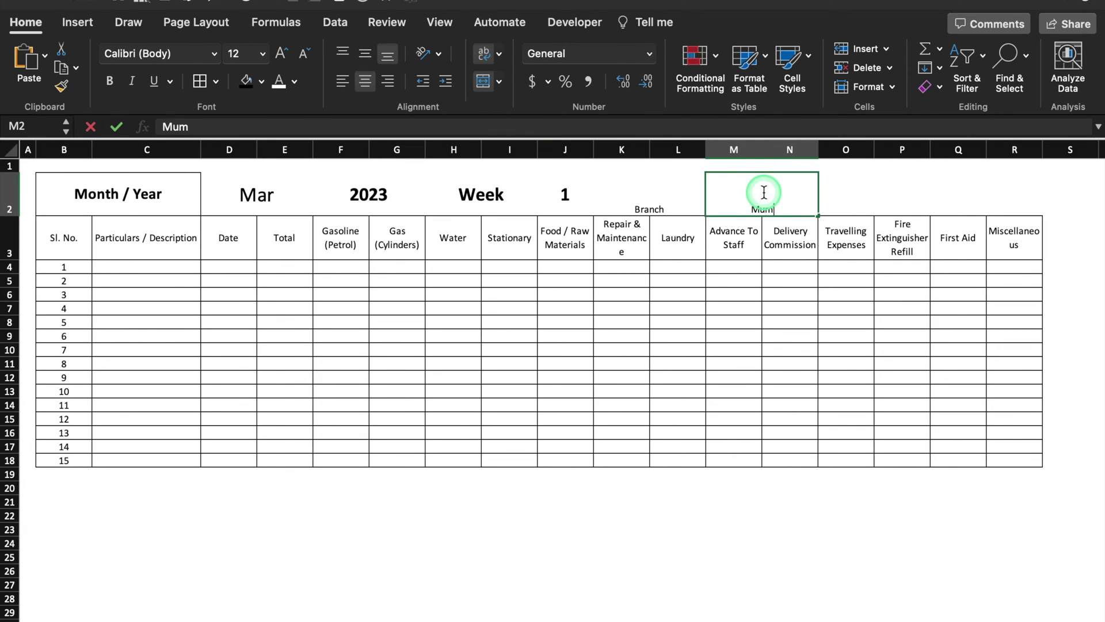
pyautogui.click(826, 190)
# Centre the Branch and Mumbai cells horizontally and vertically and format their text as bold 20 pt
pyautogui.moveTo(649, 192); pyautogui.dragTo(731, 195)
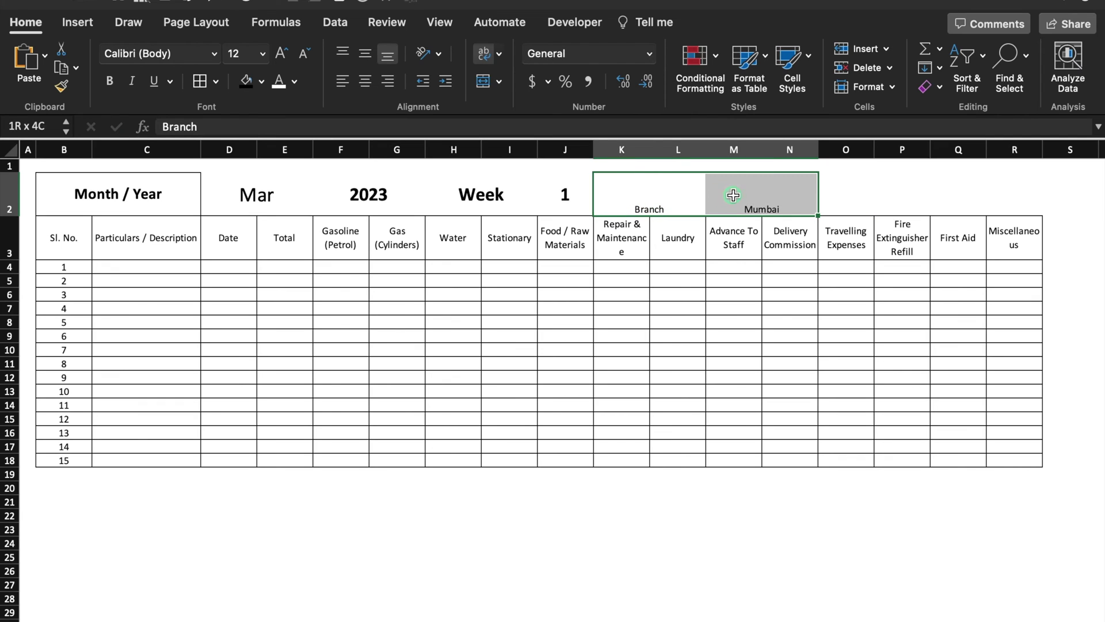
pyautogui.click(365, 79)
pyautogui.click(363, 53)
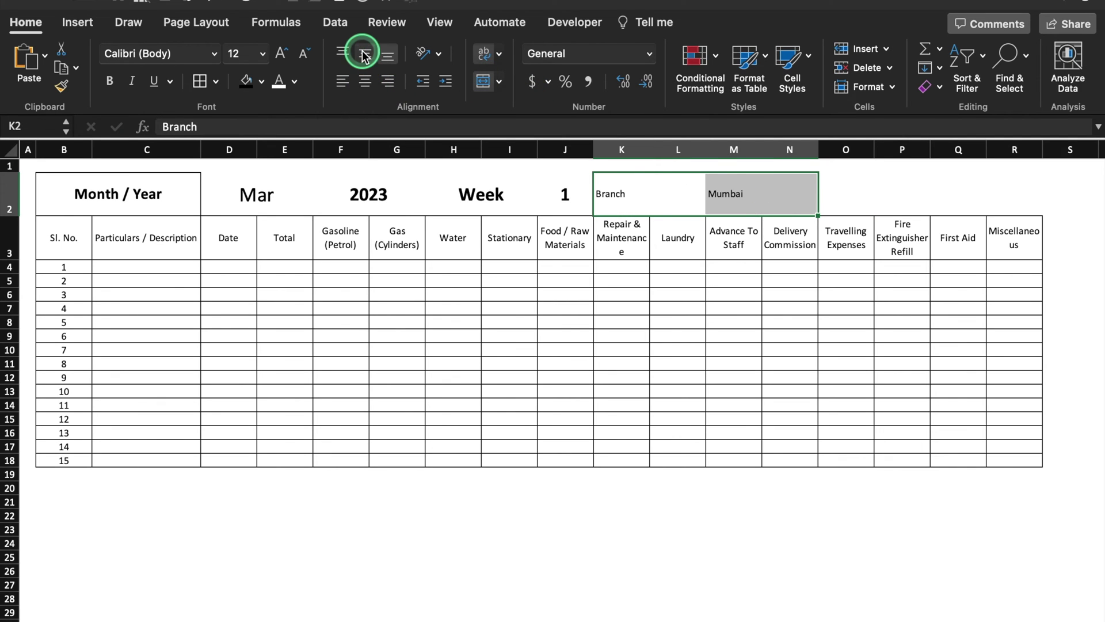
pyautogui.click(365, 81)
pyautogui.click(281, 54)
pyautogui.click(280, 53)
pyautogui.click(281, 54)
pyautogui.click(281, 54)
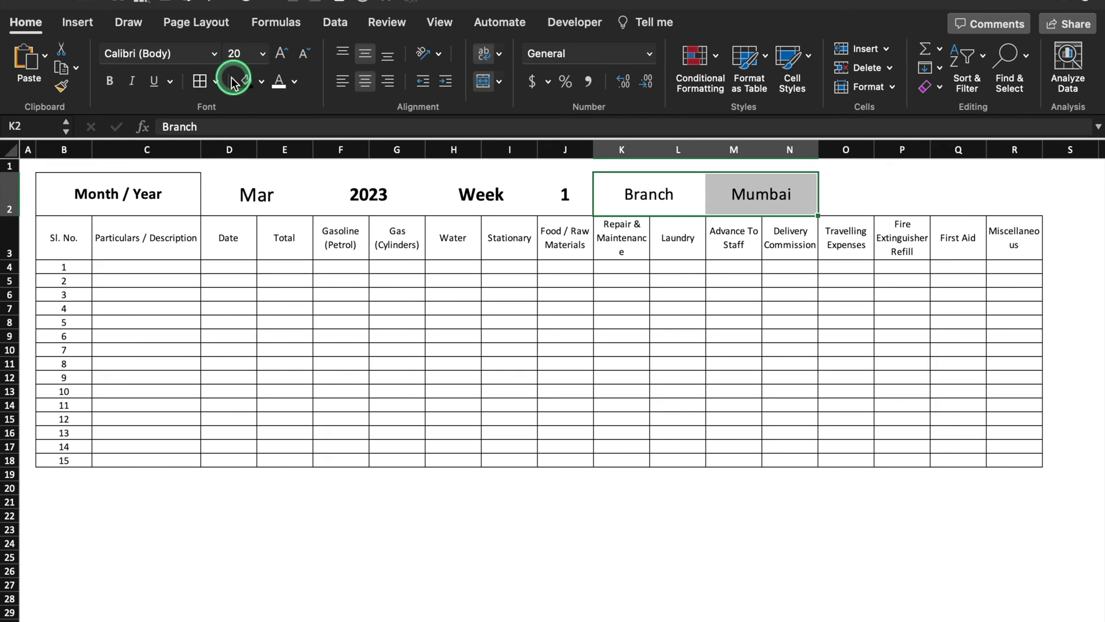
pyautogui.click(121, 85)
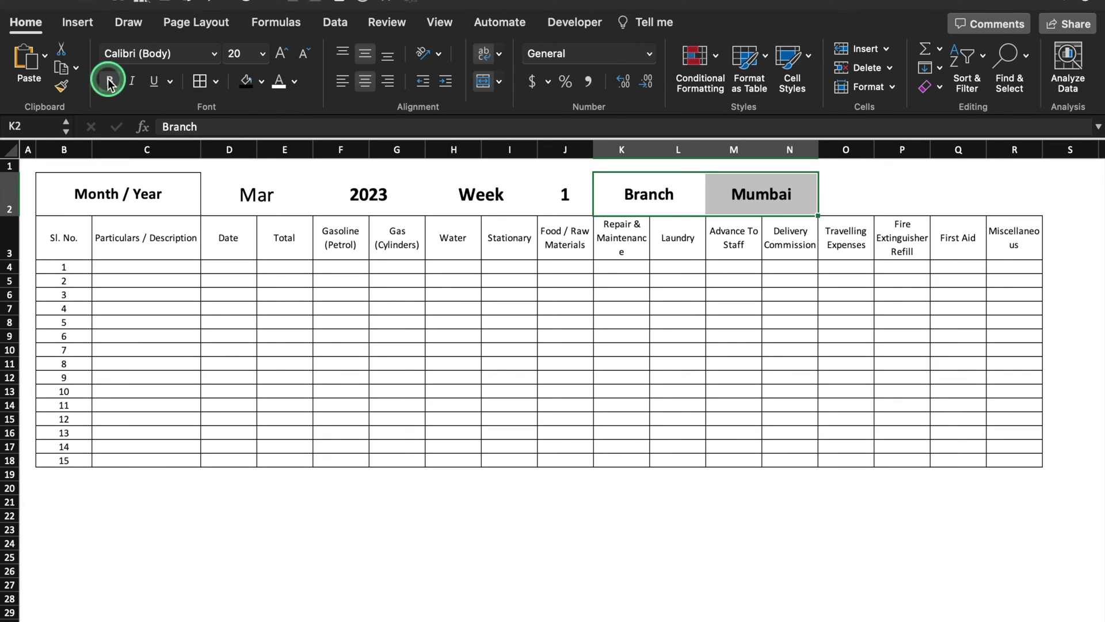
# Merge and centre cells O2:R2 and enter the title "Petty Cash Report"
pyautogui.click(834, 187)
pyautogui.moveTo(834, 187); pyautogui.dragTo(1013, 188)
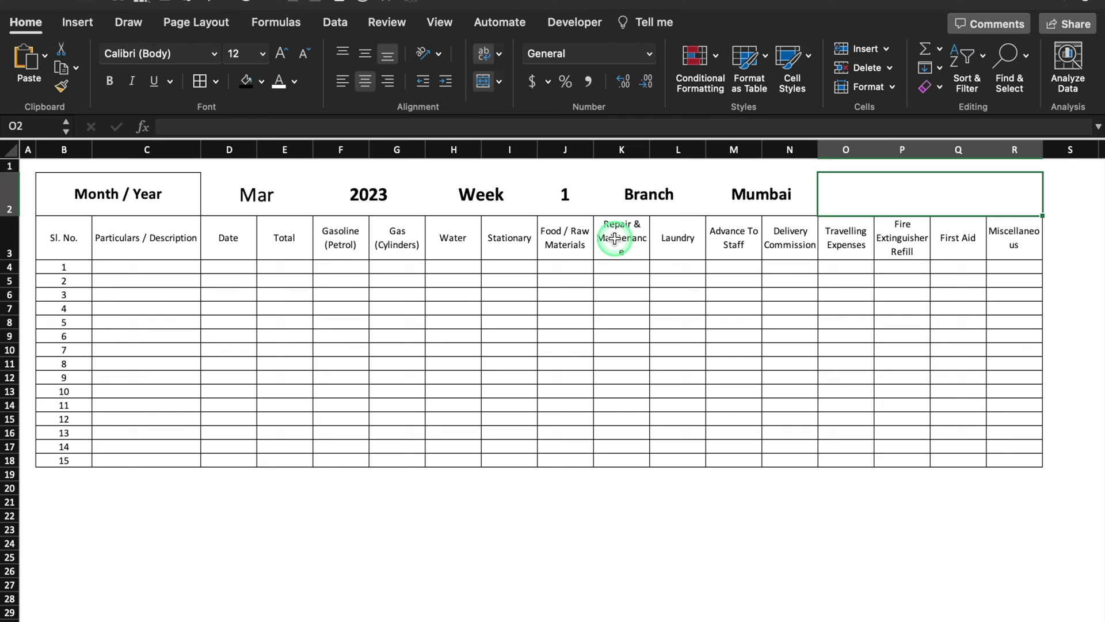
pyautogui.write('Petty Cash Report')
pyautogui.click(734, 308)
# Align the Petty Cash Report title vertically in the middle and format it as bold 26 pt text
pyautogui.click(911, 188)
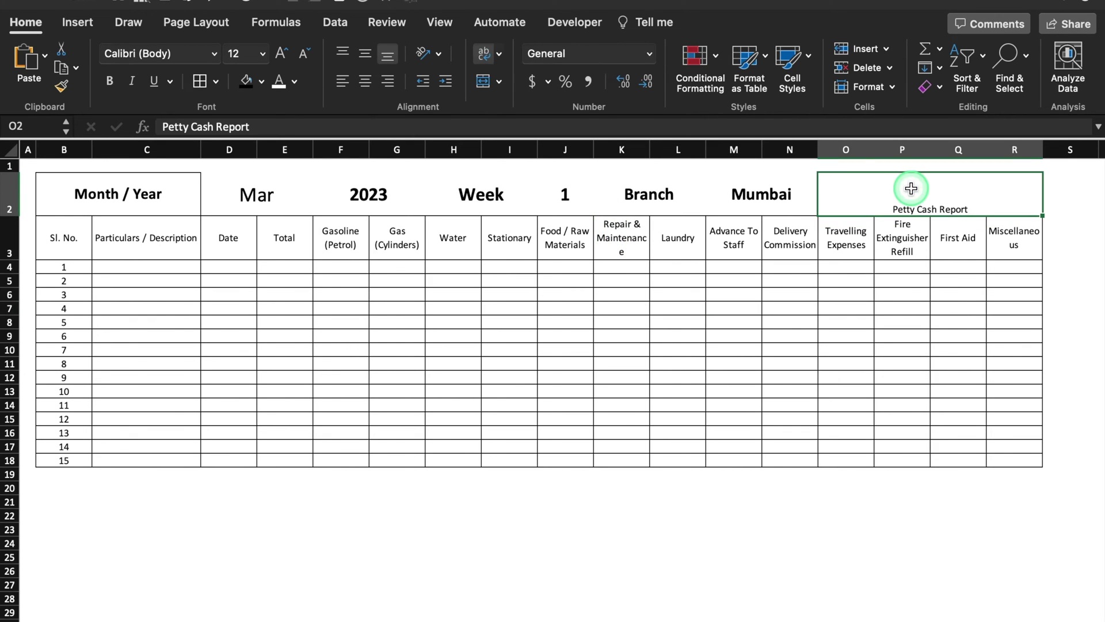
pyautogui.click(366, 55)
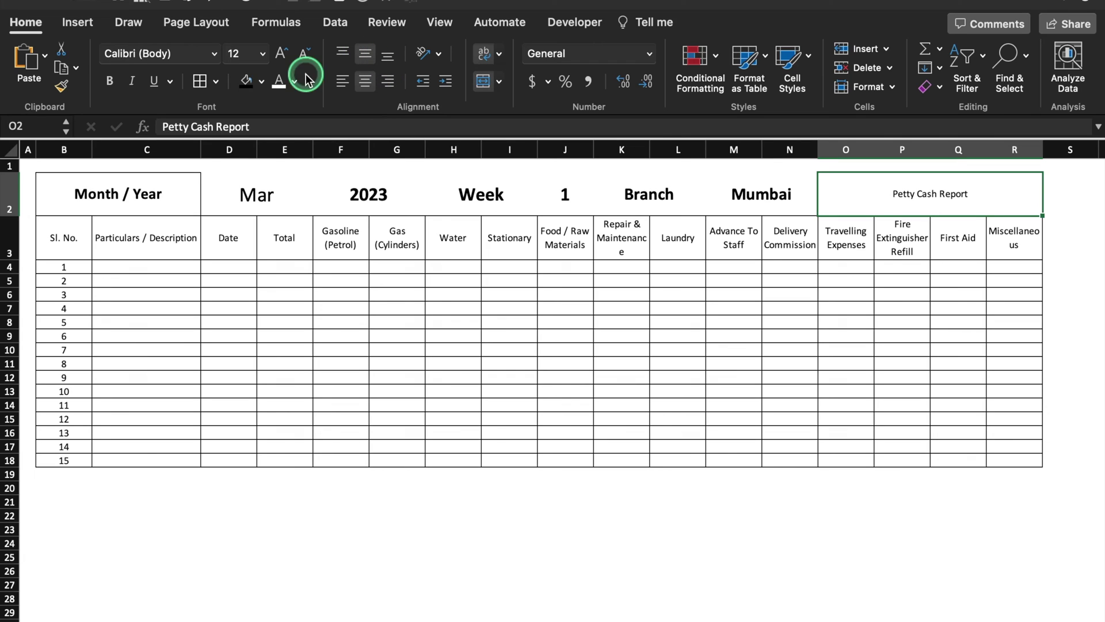
pyautogui.click(280, 53)
pyautogui.click(281, 54)
pyautogui.click(281, 54)
pyautogui.click(281, 54)
pyautogui.click(280, 53)
pyautogui.click(280, 54)
pyautogui.click(109, 81)
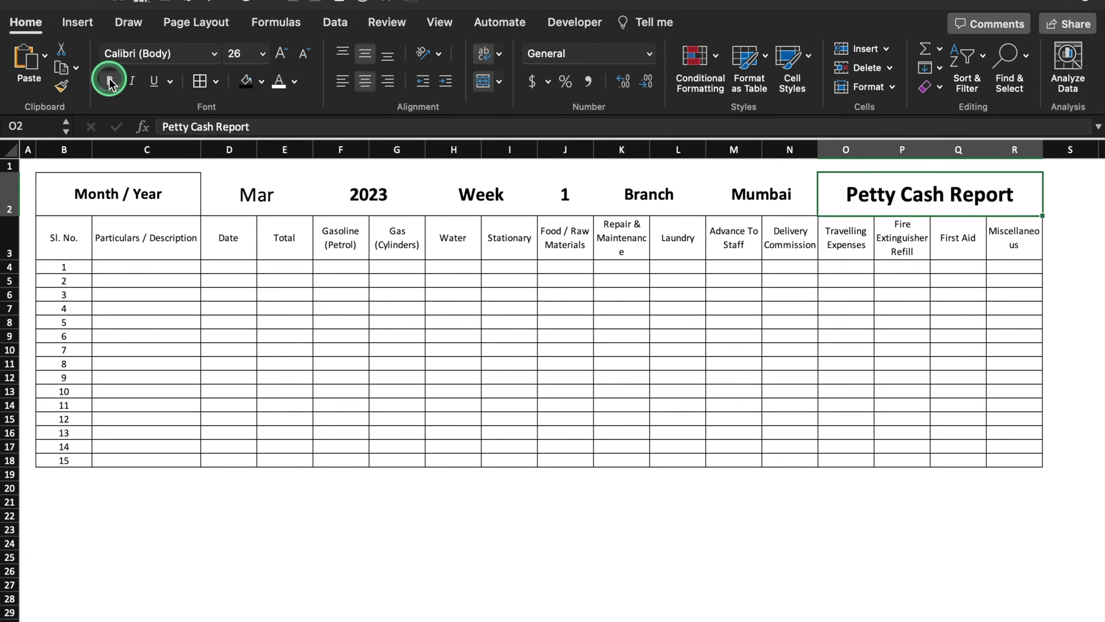
# Apply all borders to the header cells B2:R2
pyautogui.click(102, 180)
pyautogui.moveTo(102, 181)
pyautogui.mouseDown()
pyautogui.moveTo(370, 192)
pyautogui.moveTo(905, 188)
pyautogui.mouseUp()
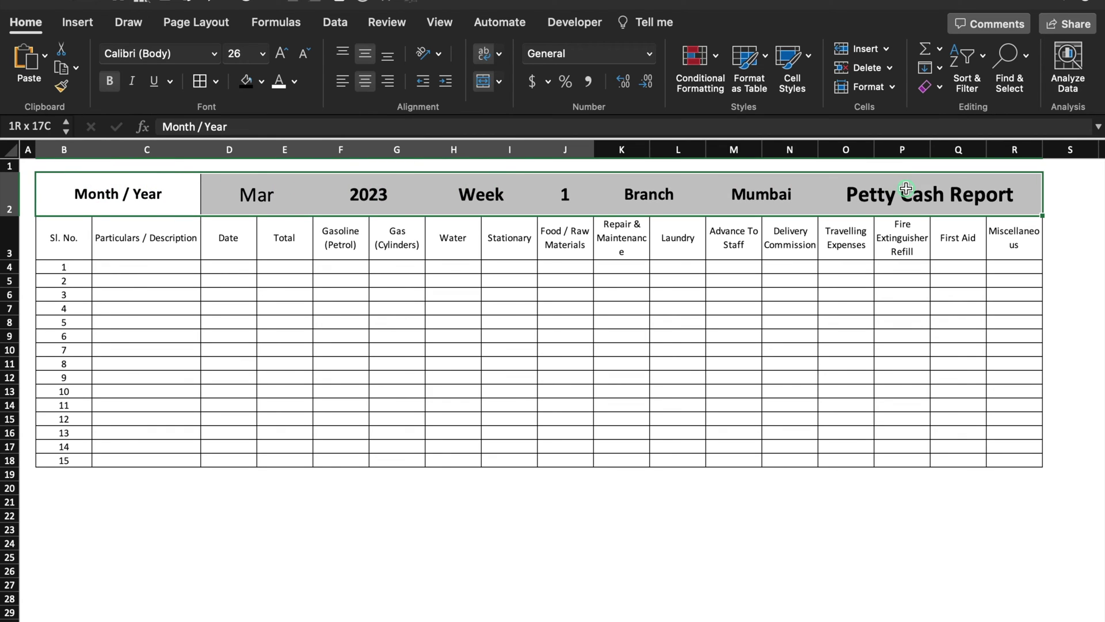
pyautogui.click(201, 81)
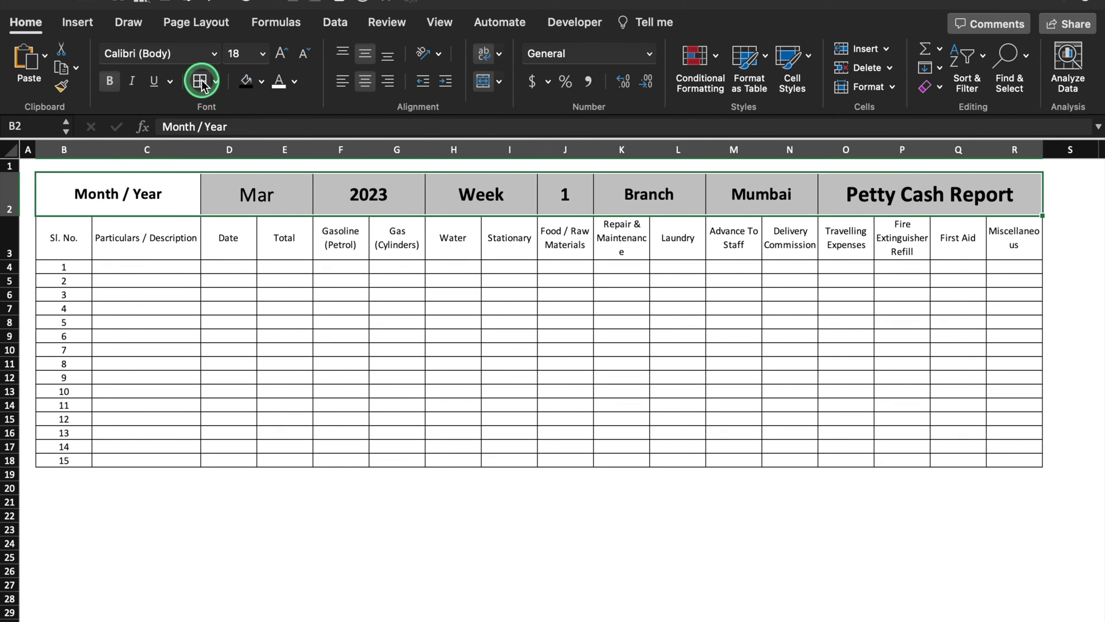
# Give the Petty Cash Report title cell a blue theme fill and white text
pyautogui.click(889, 196)
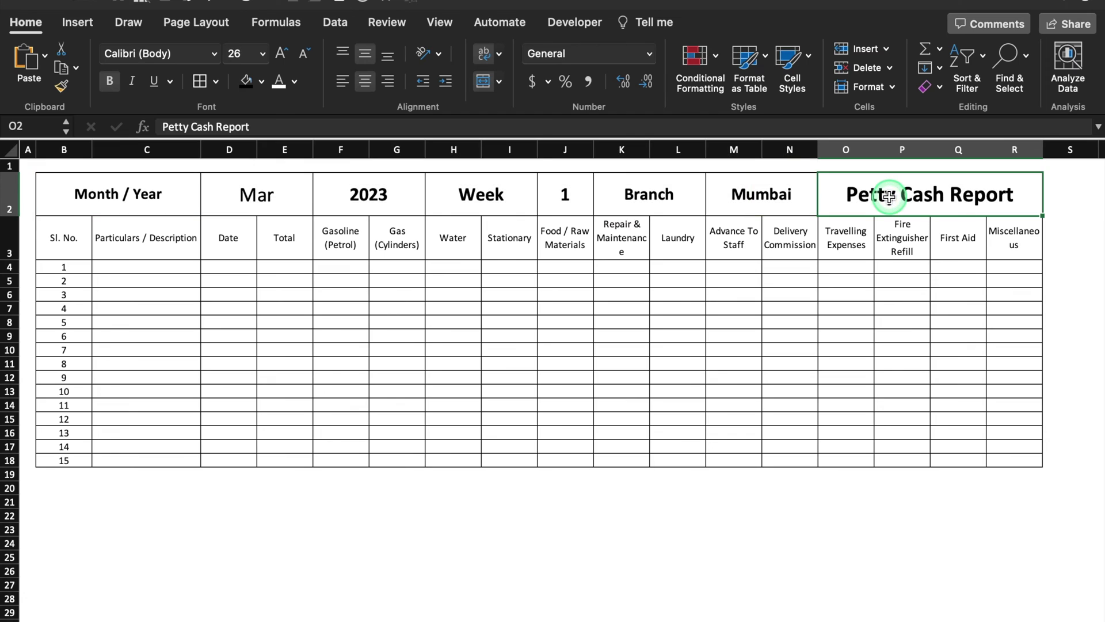
pyautogui.click(263, 83)
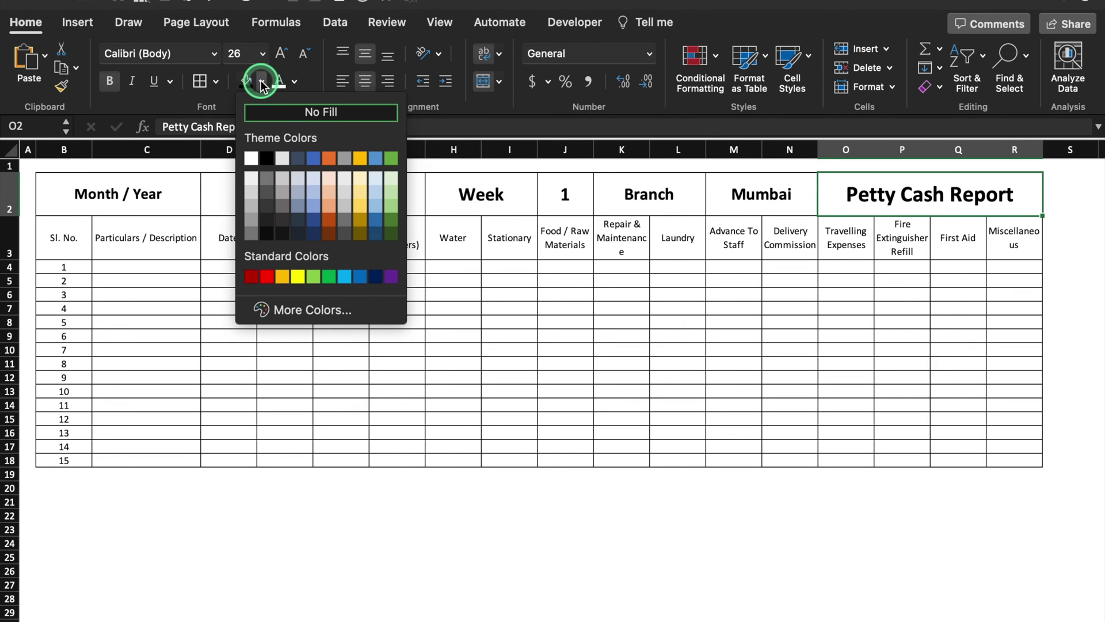
pyautogui.click(316, 157)
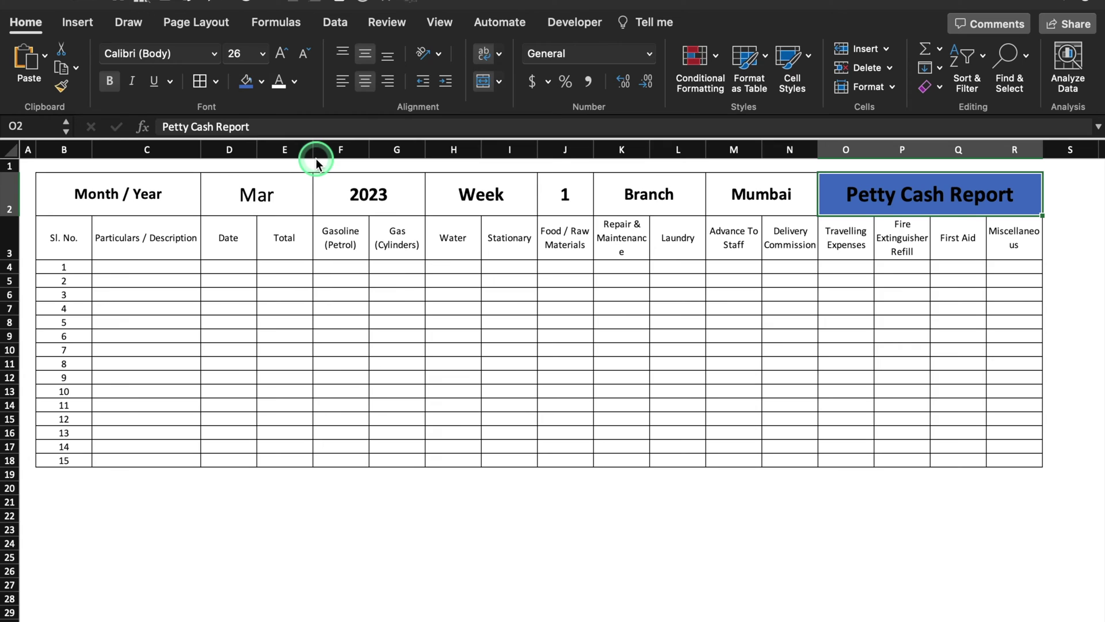
pyautogui.click(279, 84)
# Colour the text in header cells B2:N2 the same blue as the title's fill
pyautogui.moveTo(109, 194); pyautogui.dragTo(740, 206)
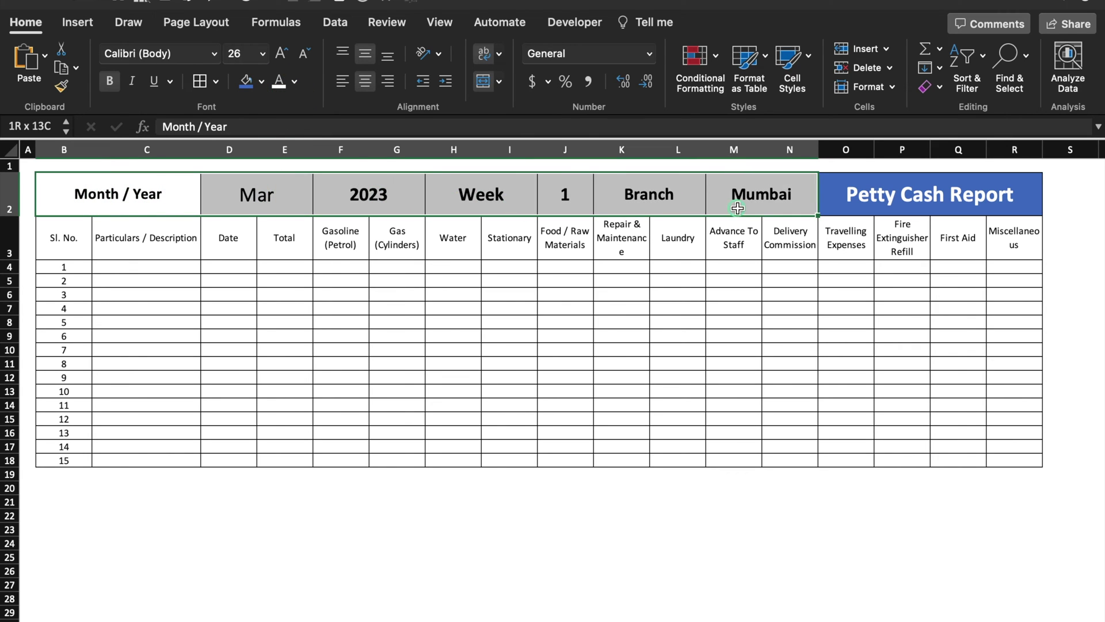
pyautogui.click(295, 80)
pyautogui.click(347, 163)
# Narrow column B so that it just fits the Sl. No. heading
pyautogui.click(99, 144)
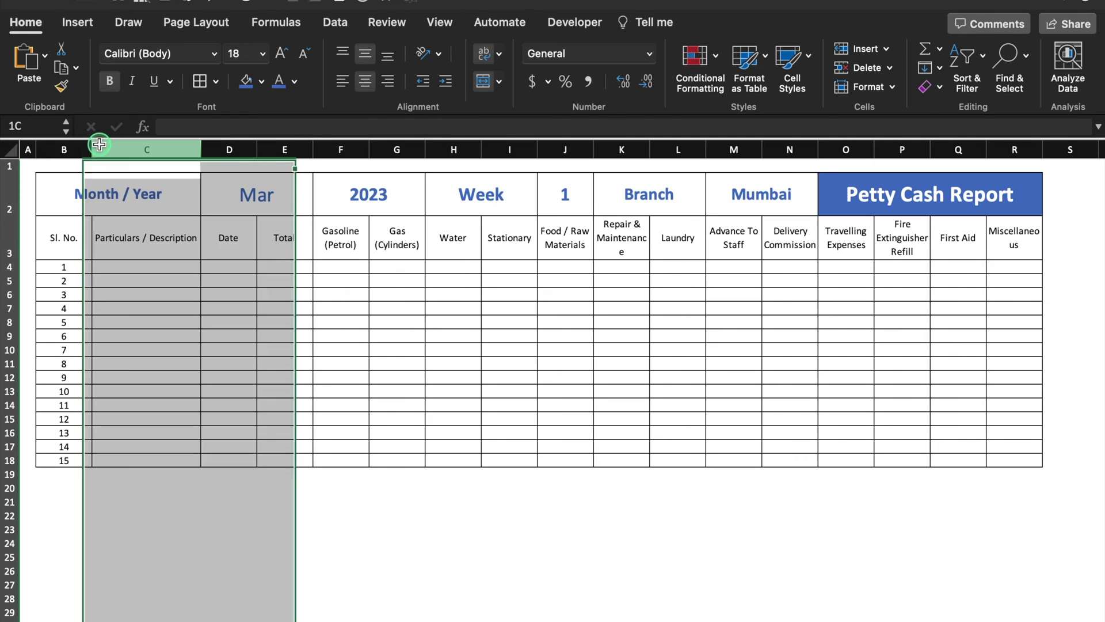
pyautogui.moveTo(92, 148); pyautogui.dragTo(71, 150)
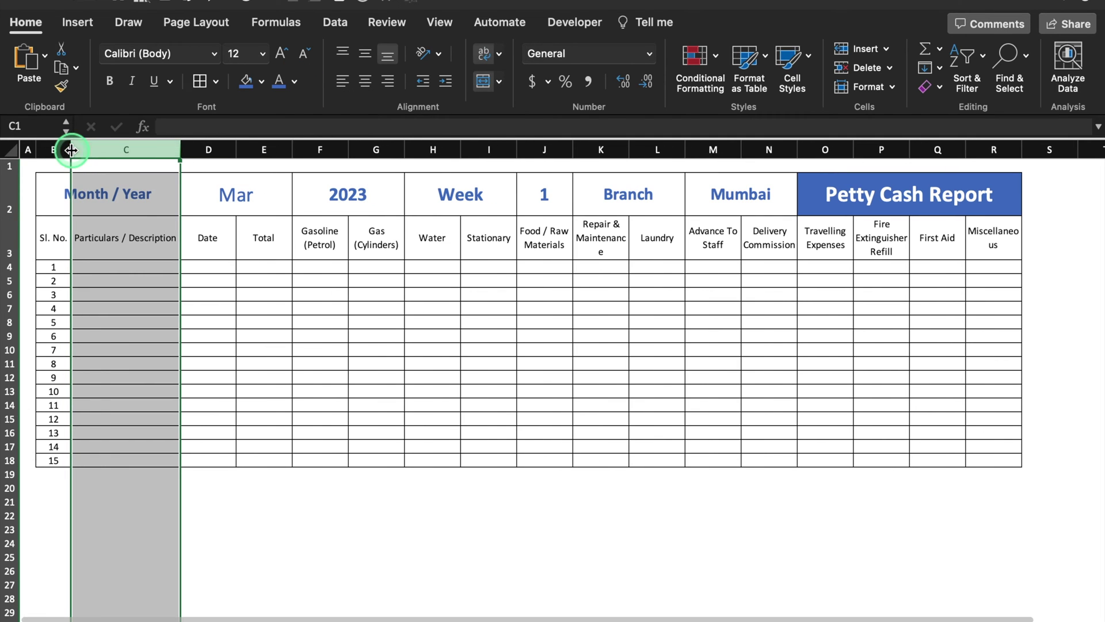
# Fill the Total column cells E3:E18 yellow and make their text bold red
pyautogui.click(272, 231)
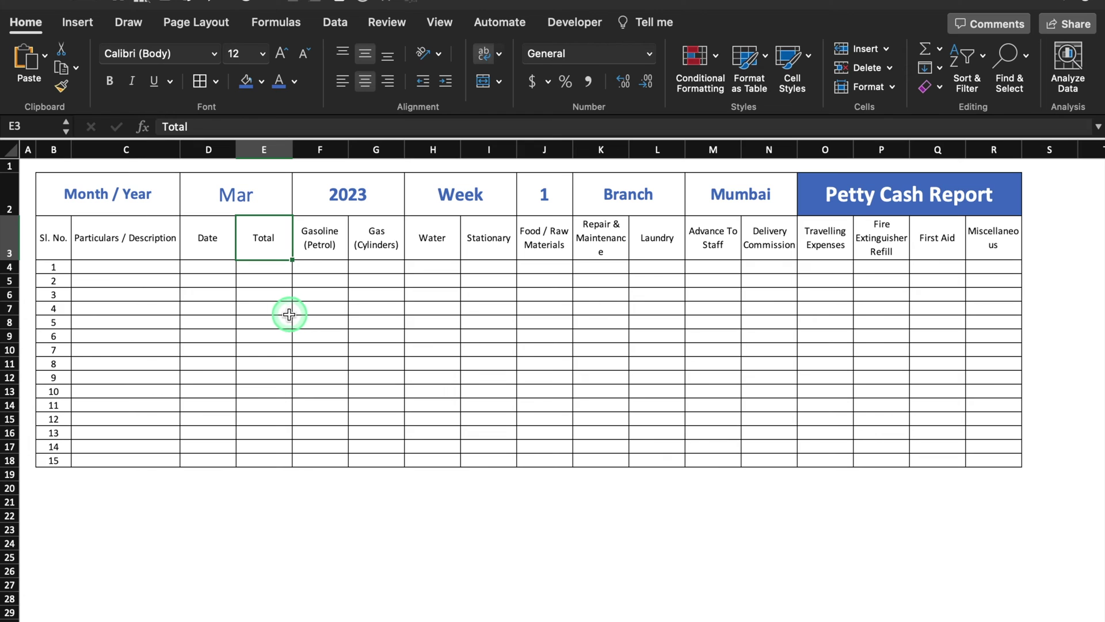
pyautogui.moveTo(263, 236); pyautogui.dragTo(266, 456)
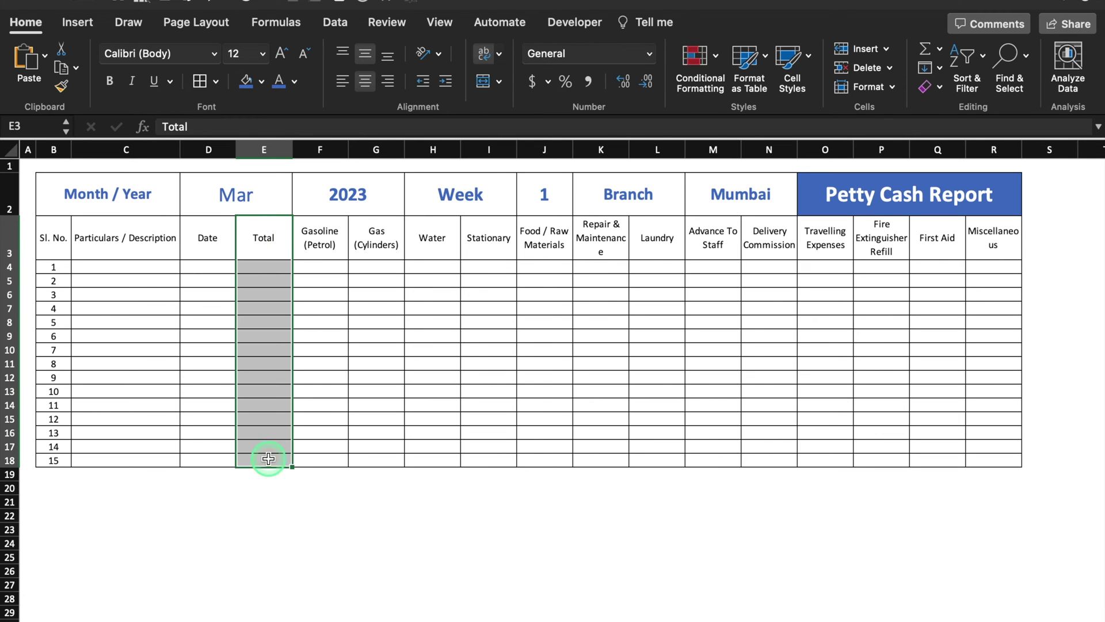
pyautogui.click(262, 81)
pyautogui.click(308, 288)
pyautogui.click(294, 81)
pyautogui.click(300, 278)
pyautogui.click(204, 352)
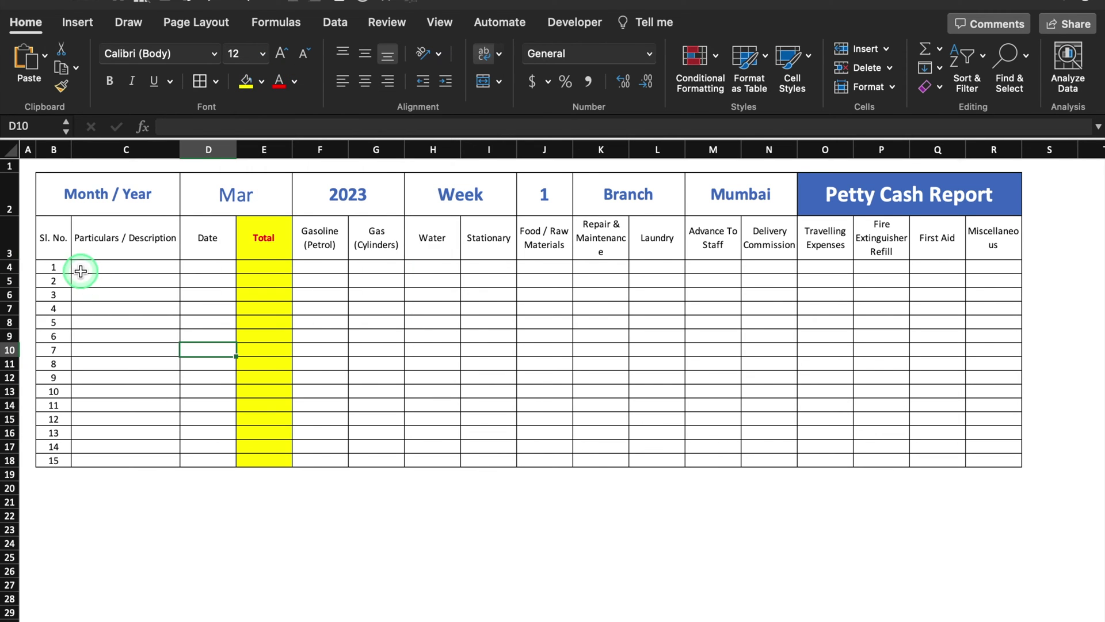
# Change the font of the entire sheet to Times New Roman
pyautogui.click(9, 149)
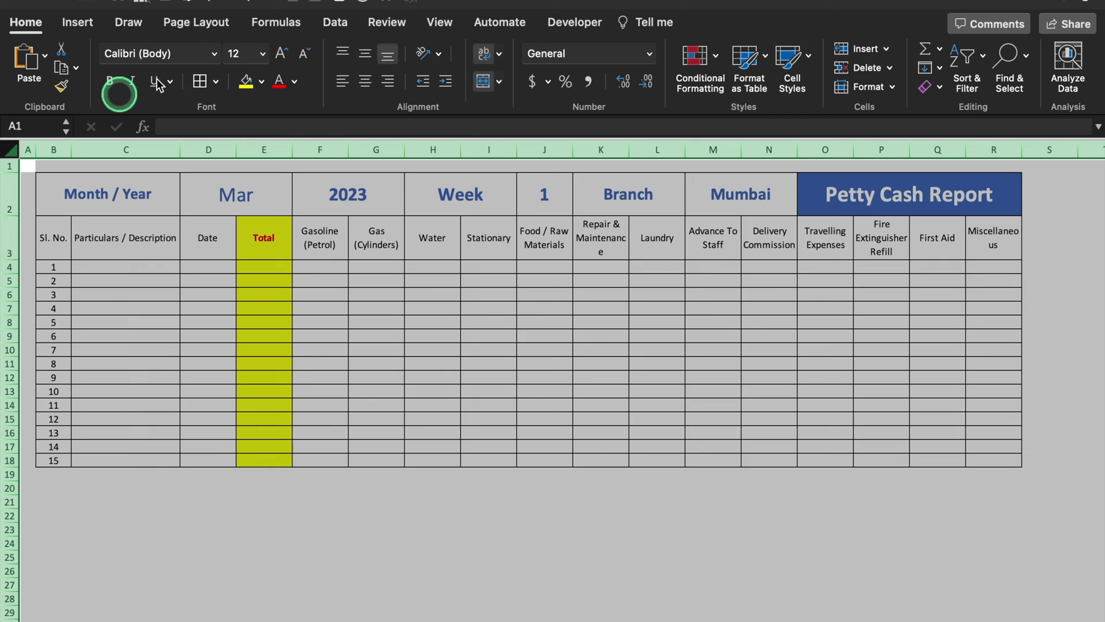
pyautogui.click(215, 53)
pyautogui.click(172, 163)
pyautogui.click(432, 376)
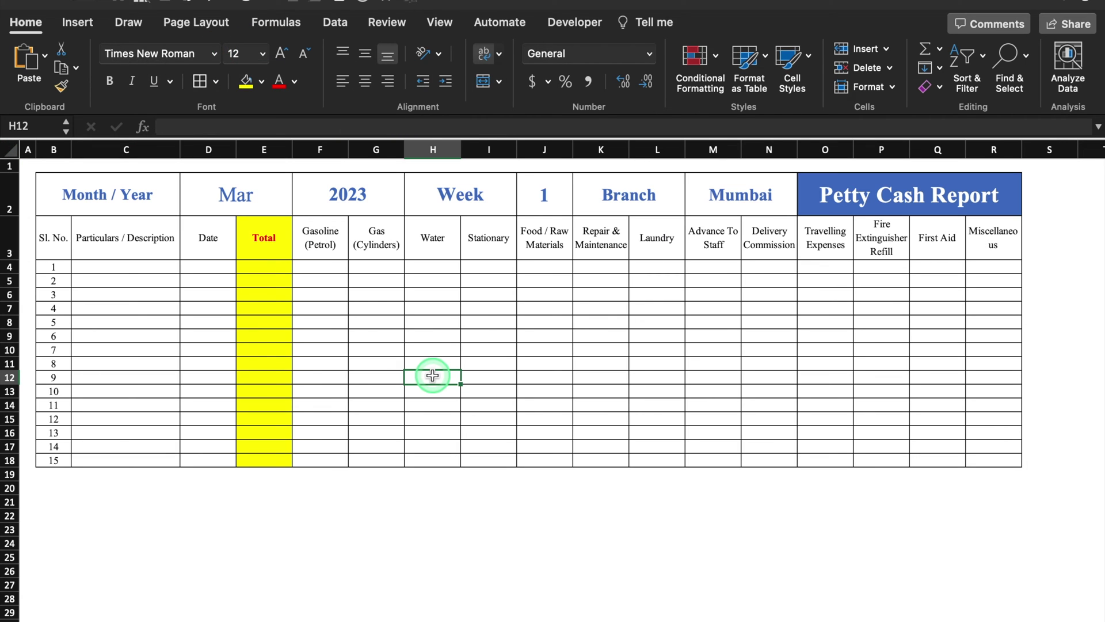
pyautogui.click(396, 311)
pyautogui.click(316, 247)
pyautogui.click(366, 346)
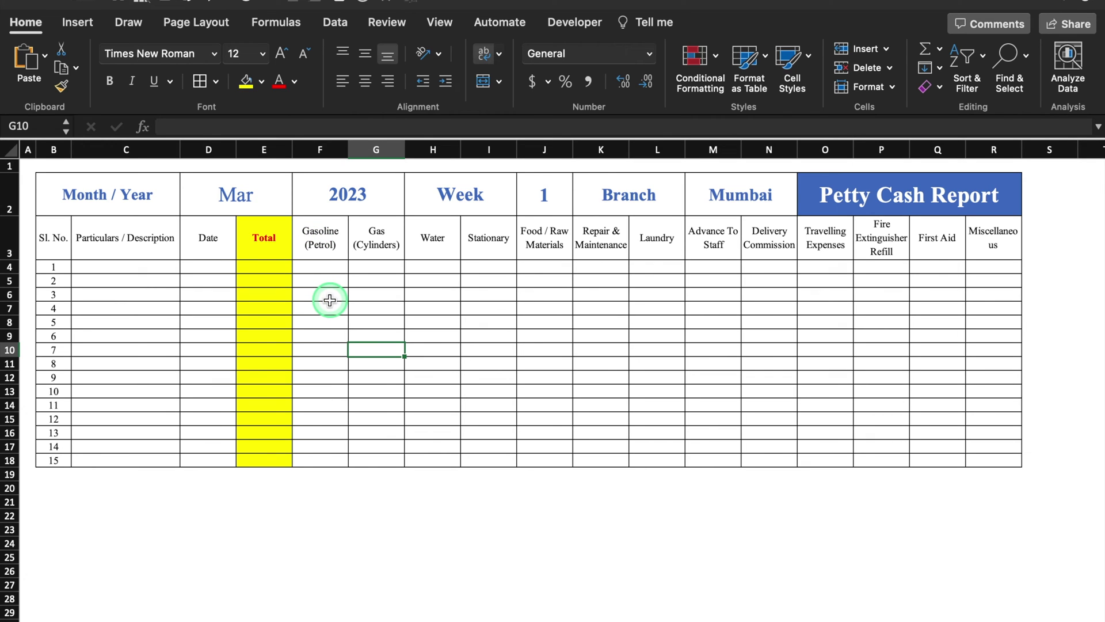
# Fill the Gasoline (Petrol) heading light green and the Gas (Cylinders) heading purple
pyautogui.click(320, 238)
pyautogui.click(261, 82)
pyautogui.click(323, 271)
pyautogui.press('Tab')
pyautogui.click(261, 81)
pyautogui.click(345, 288)
# Fill the Water heading light orange, Stationary green, Food / Raw Materials dark blue and Repair & Maintenance gold
pyautogui.press('Tab')
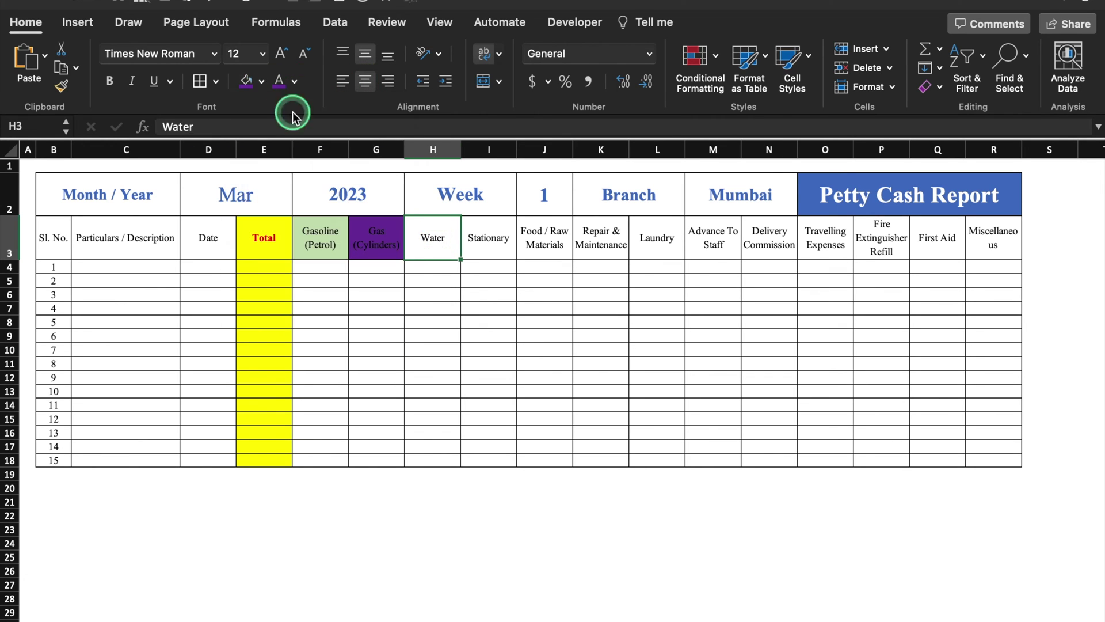
pyautogui.click(261, 81)
pyautogui.click(330, 185)
pyautogui.press('Tab')
pyautogui.click(261, 82)
pyautogui.click(330, 274)
pyautogui.press('Tab')
pyautogui.click(379, 274)
# Fill the Laundry heading light green and the Advance To Staff heading black
pyautogui.click(663, 234)
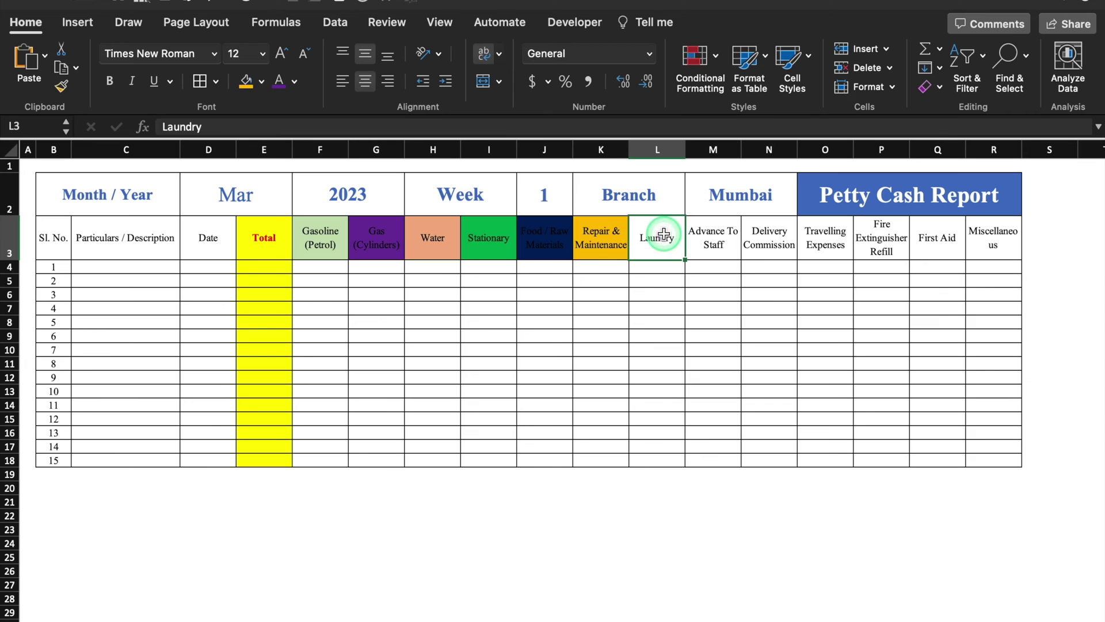
pyautogui.click(246, 82)
pyautogui.press('Tab')
pyautogui.click(261, 81)
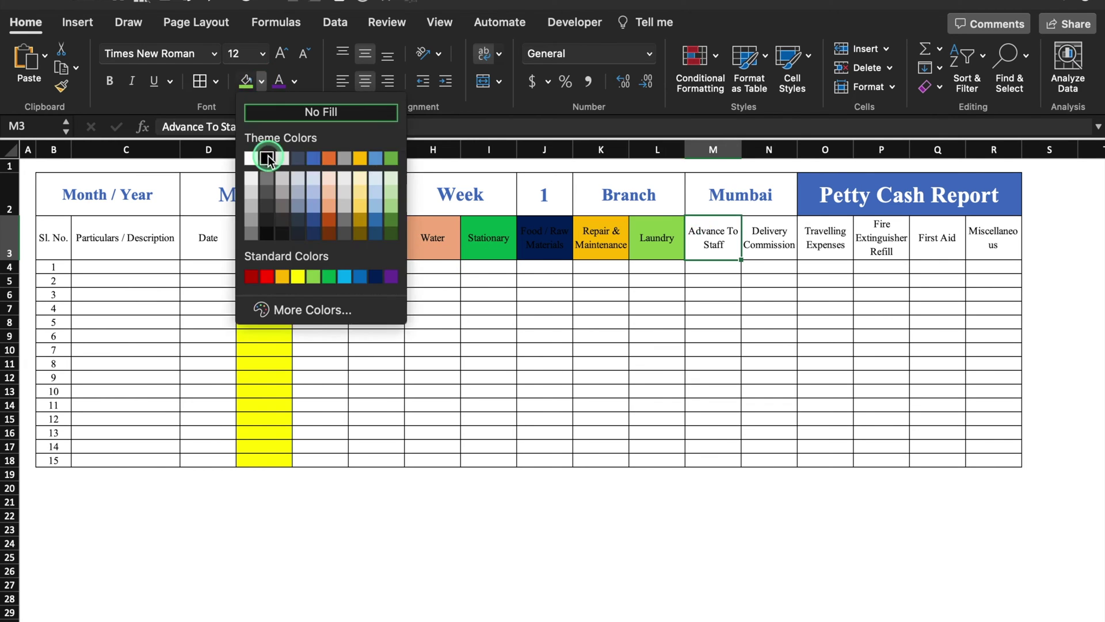
pyautogui.click(267, 158)
# Fill the Delivery Commission heading blue, Travelling Expenses dark navy, Fire Extinguisher Refill light blue, First Aid dark red and Miscellaneous orange
pyautogui.press('Tab')
pyautogui.click(261, 81)
pyautogui.click(313, 158)
pyautogui.press('Tab')
pyautogui.click(261, 81)
pyautogui.click(375, 276)
# Make headings F3:R3 bold with white text, using black for Gasoline (Petrol), Water, Laundry and Fire Extinguisher Refill
pyautogui.click(320, 237)
pyautogui.moveTo(402, 236); pyautogui.dragTo(1000, 236)
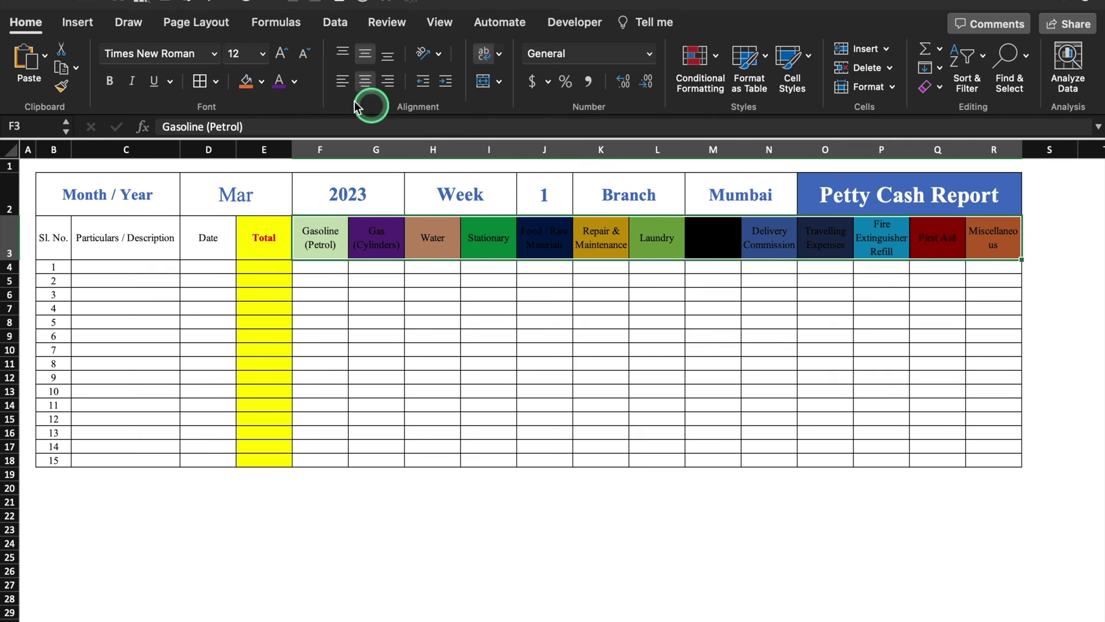
pyautogui.click(110, 80)
pyautogui.click(294, 82)
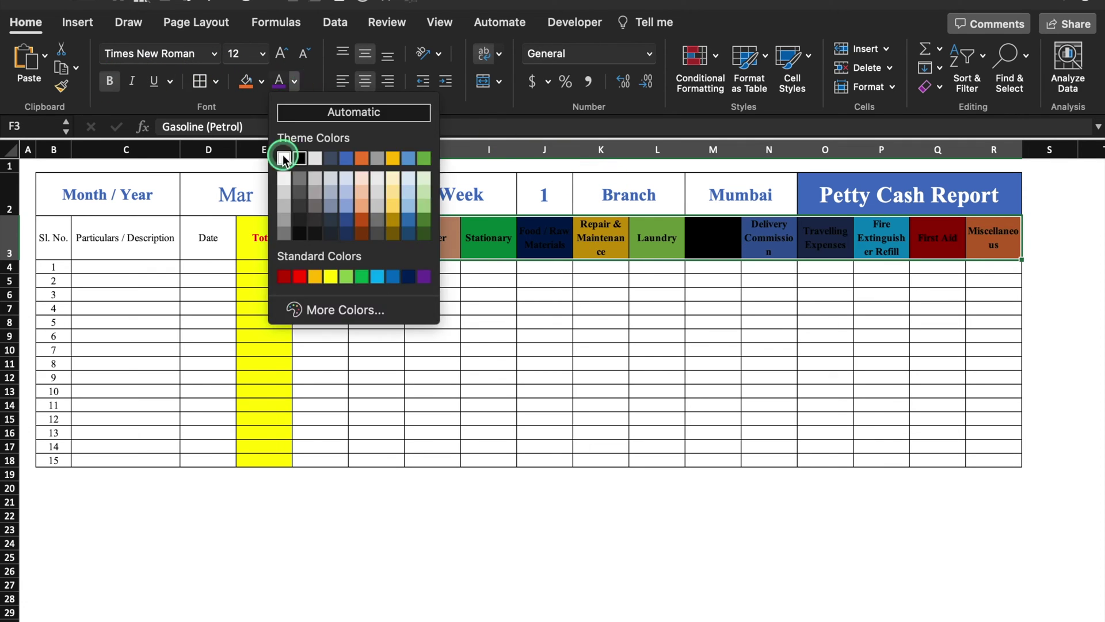
pyautogui.click(293, 158)
pyautogui.click(433, 238)
pyautogui.click(656, 238)
pyautogui.click(825, 294)
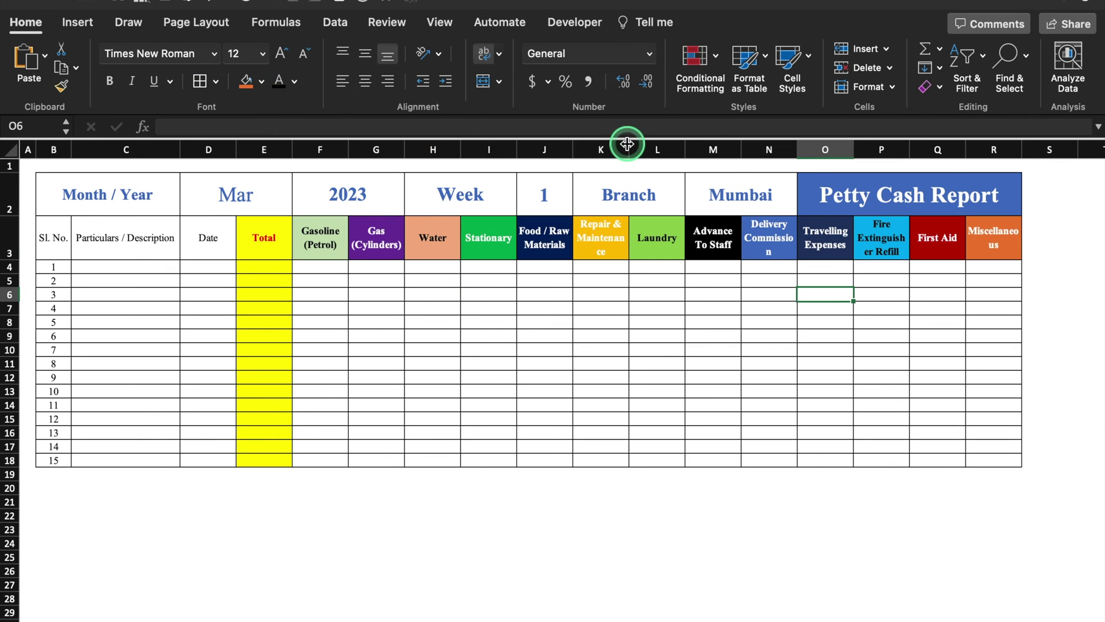
# Widen columns K, N, P and R so their headings fit without breaking words
pyautogui.moveTo(629, 147); pyautogui.dragTo(642, 148)
pyautogui.moveTo(809, 148); pyautogui.dragTo(820, 149)
pyautogui.moveTo(931, 150); pyautogui.dragTo(946, 150)
pyautogui.moveTo(1058, 150); pyautogui.dragTo(1070, 150)
pyautogui.click(848, 515)
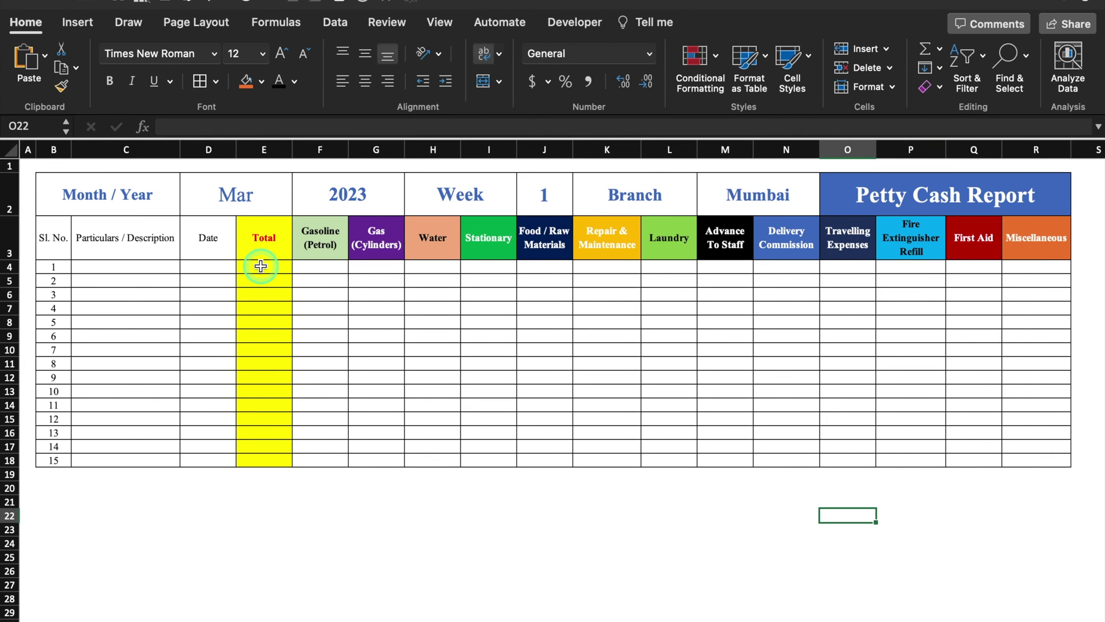
# Enter a SUM formula in E4 that totals the row's expenses from F4 to R4
pyautogui.click(264, 265)
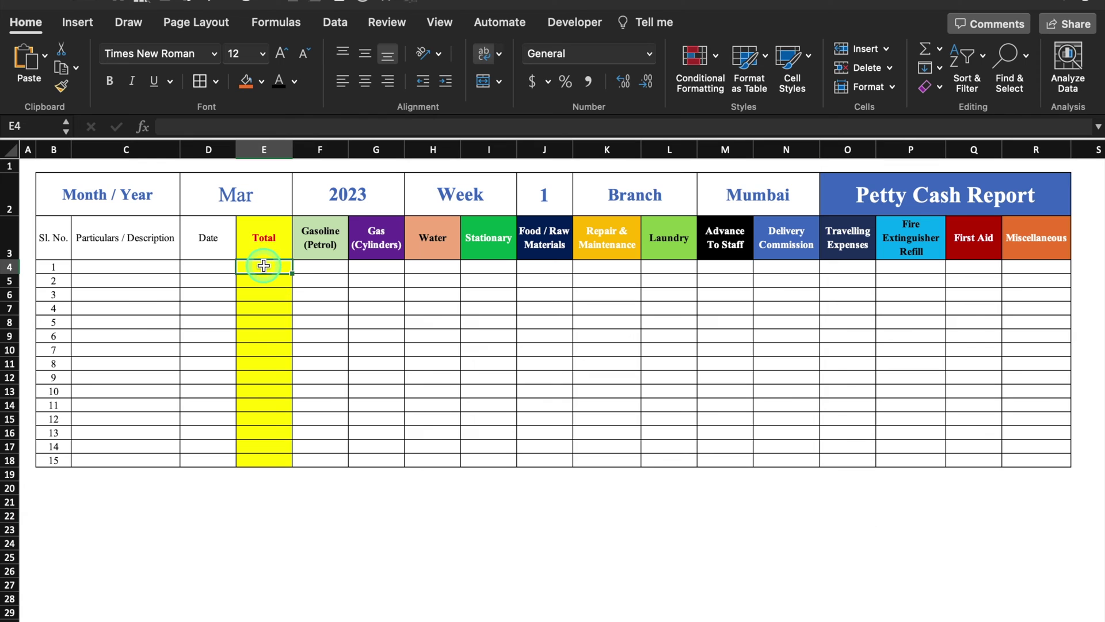
pyautogui.write('=sum')
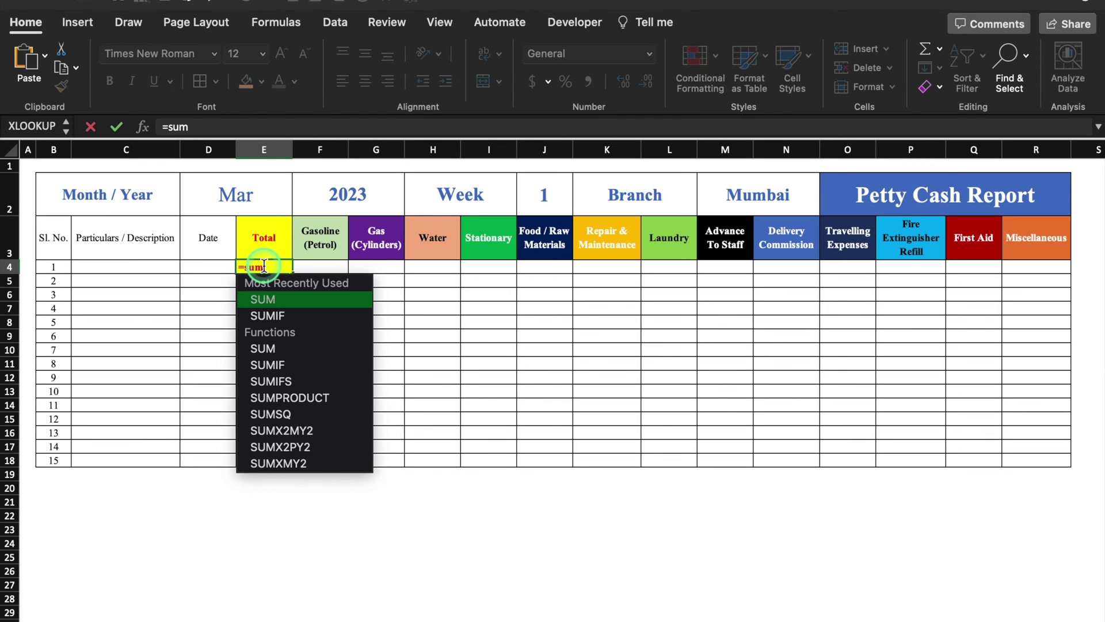
pyautogui.write('(')
pyautogui.moveTo(327, 265); pyautogui.dragTo(1030, 266)
pyautogui.write(')')
pyautogui.press('Return')
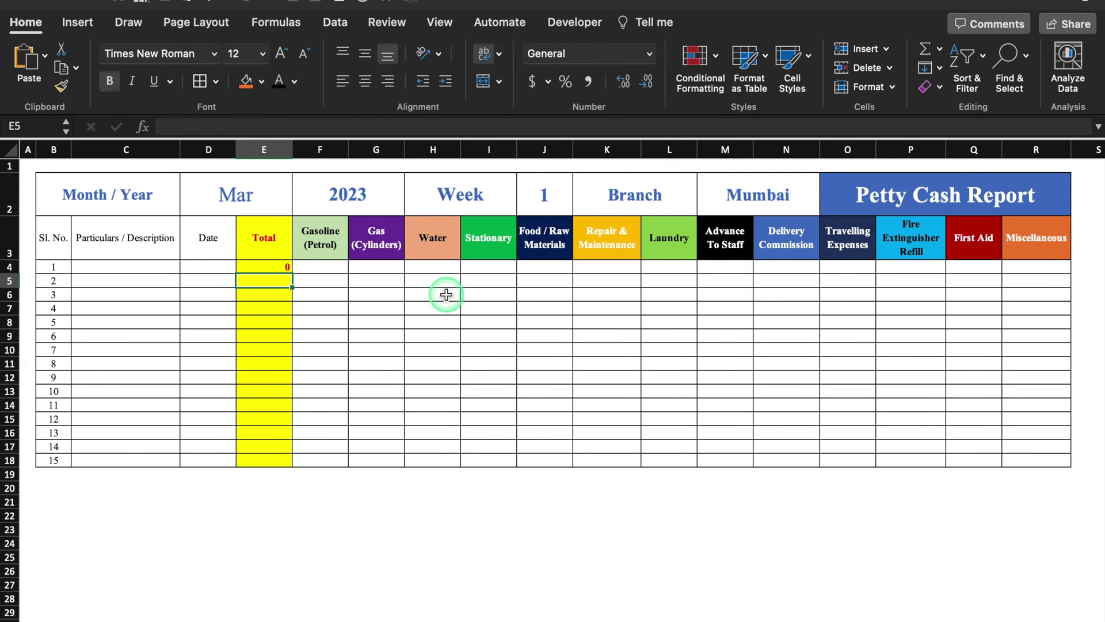
# Centre column E horizontally and vertically, and copy the E4 total formula down to E18
pyautogui.click(264, 150)
pyautogui.click(365, 80)
pyautogui.click(365, 55)
pyautogui.click(264, 267)
pyautogui.moveTo(294, 274); pyautogui.dragTo(292, 461)
pyautogui.click(320, 501)
# Add all borders to B19:R19 and enter SUM totals of rows 4 to 18 across E19:R19
pyautogui.moveTo(50, 472); pyautogui.dragTo(1062, 473)
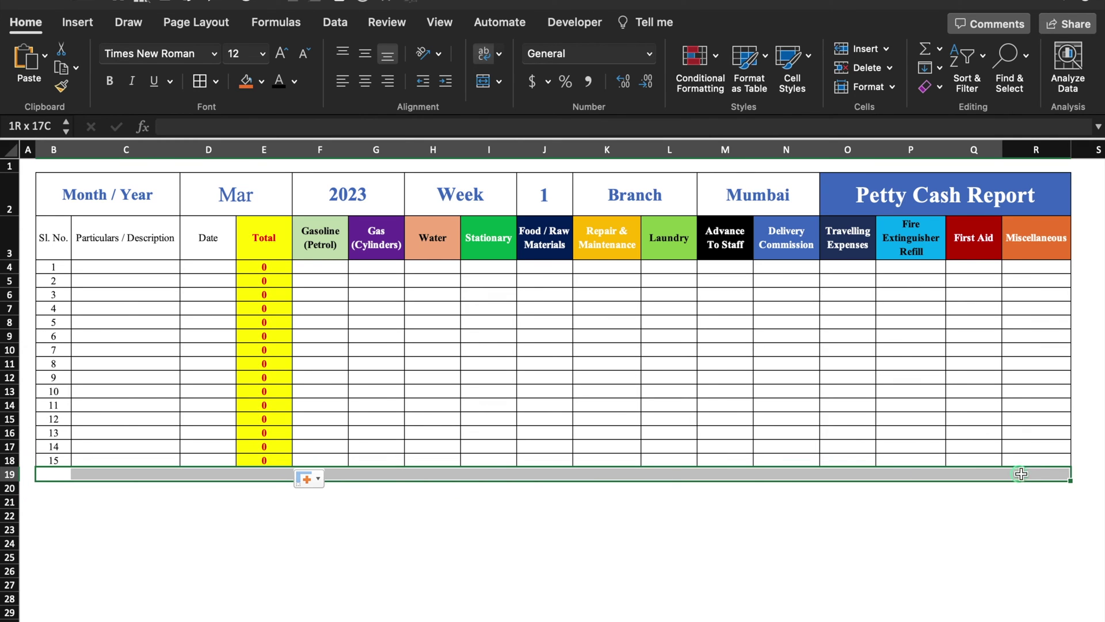
pyautogui.click(200, 81)
pyautogui.click(271, 473)
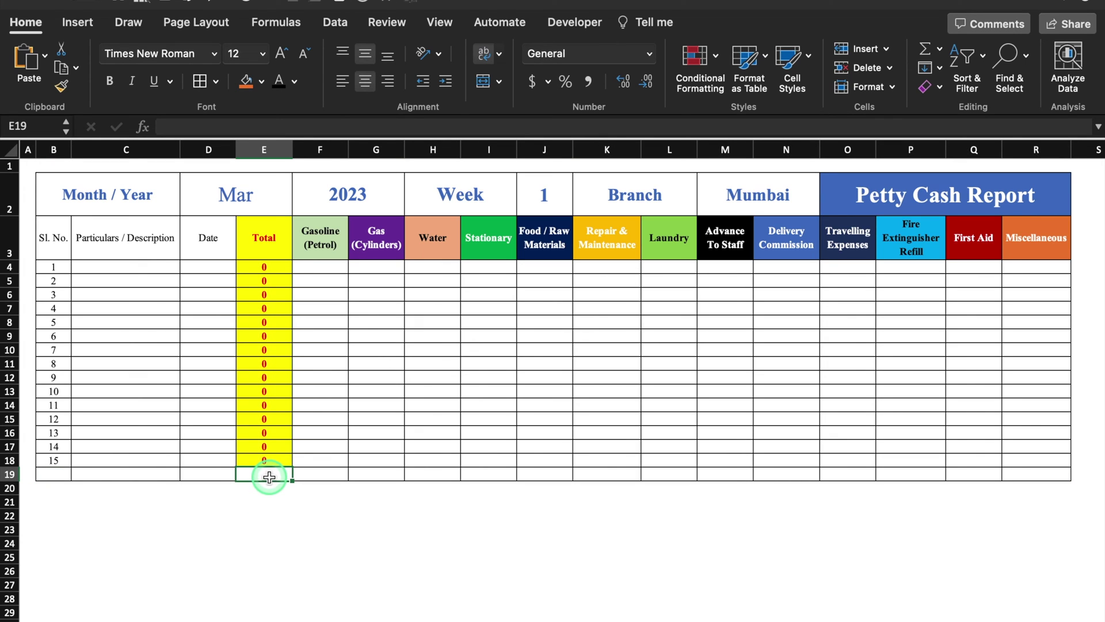
pyautogui.write('=sum')
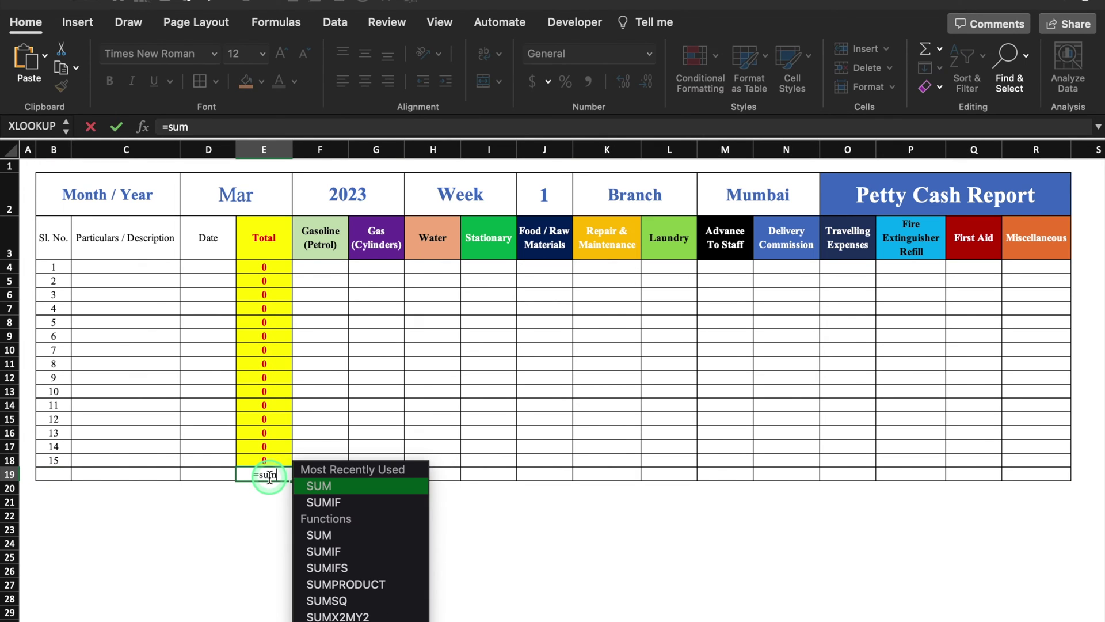
pyautogui.write('(')
pyautogui.moveTo(277, 269); pyautogui.dragTo(278, 458)
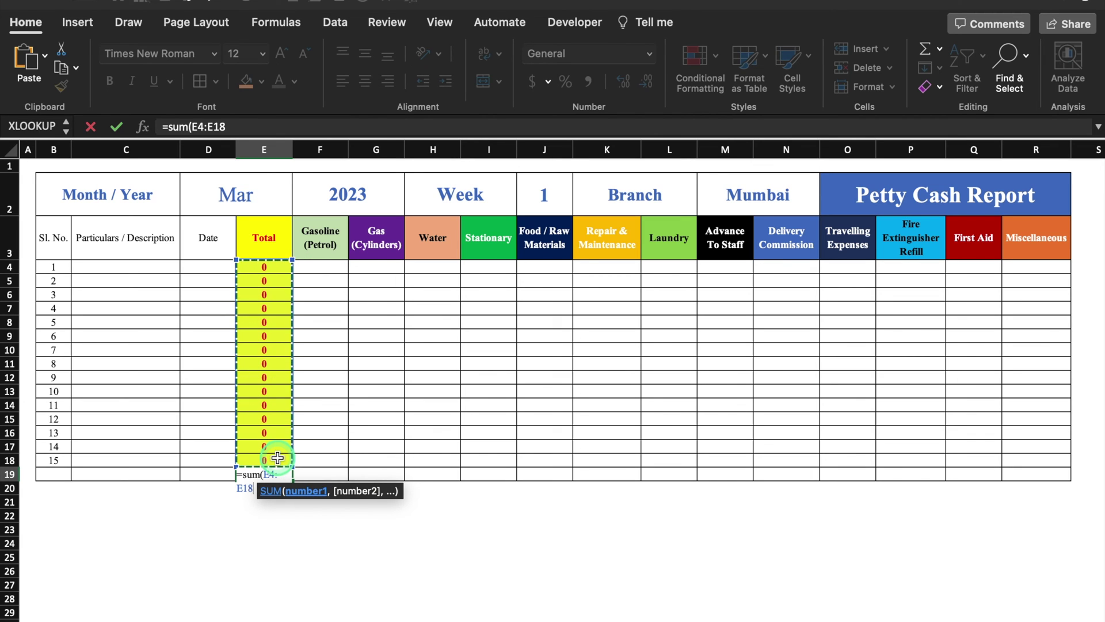
pyautogui.write(')')
pyautogui.press('Return')
pyautogui.click(288, 476)
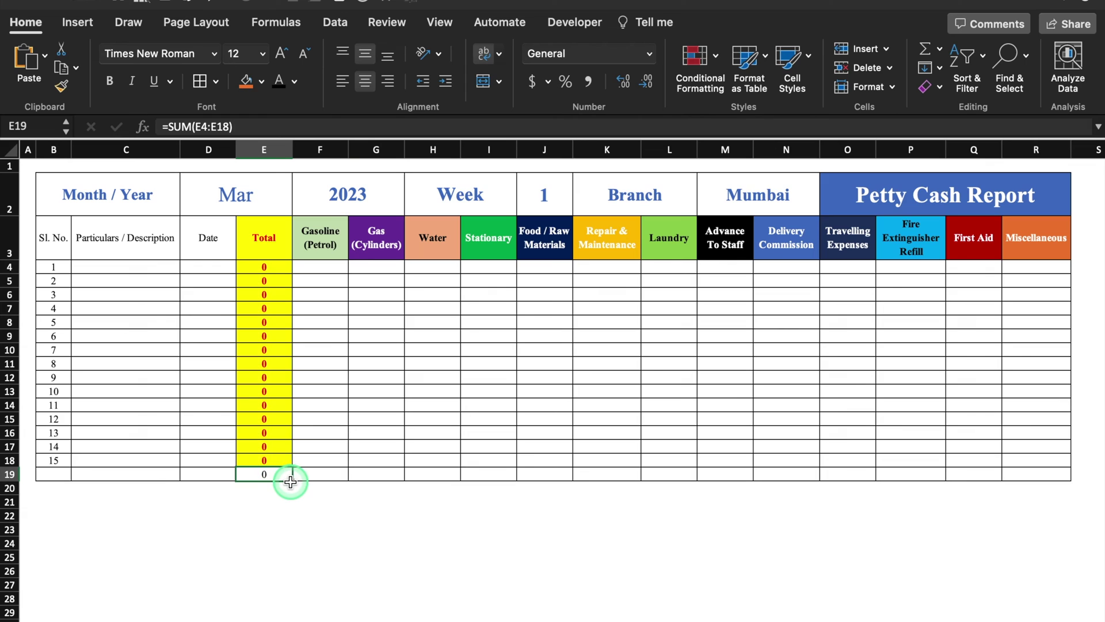
pyautogui.moveTo(292, 480); pyautogui.dragTo(1062, 499)
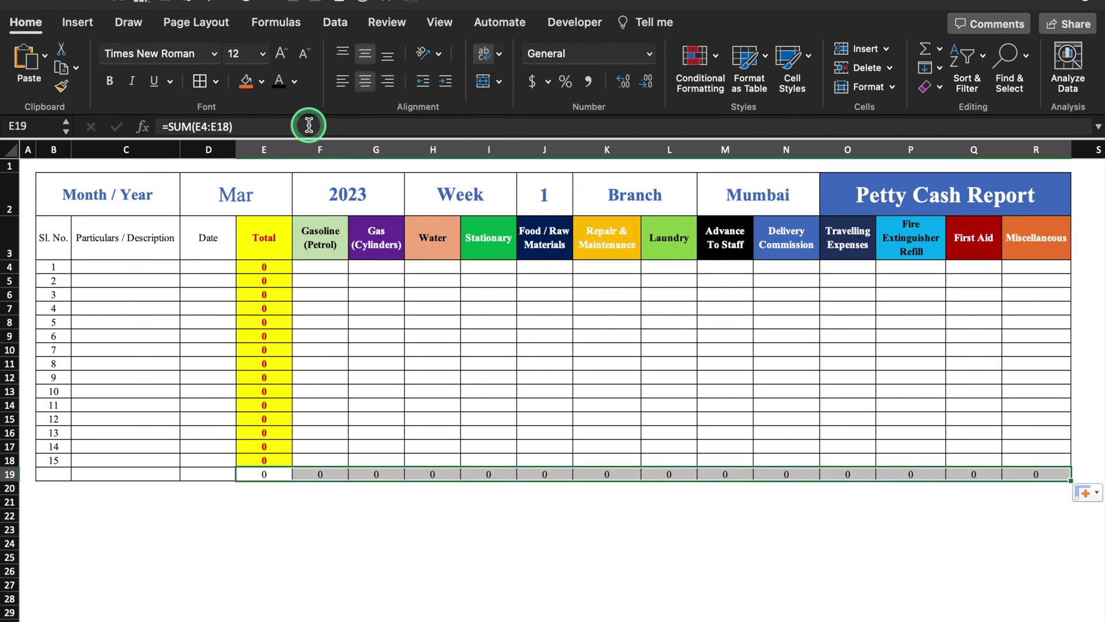
# Give the totals in E19:R19 a blue theme fill and bold white text
pyautogui.click(261, 81)
pyautogui.click(314, 158)
pyautogui.click(295, 82)
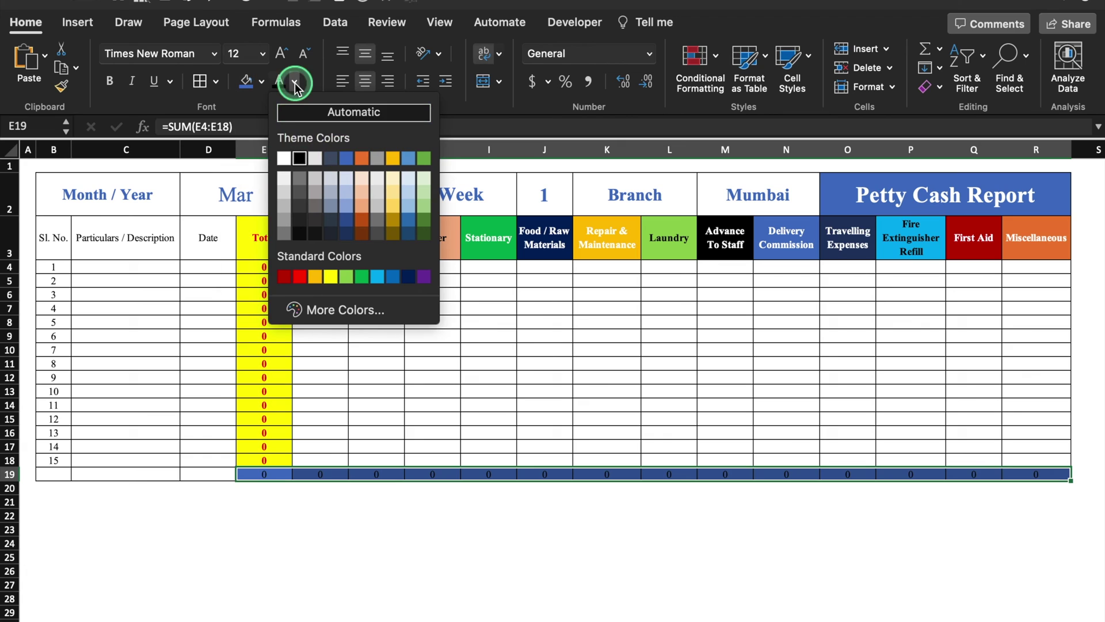
pyautogui.click(287, 154)
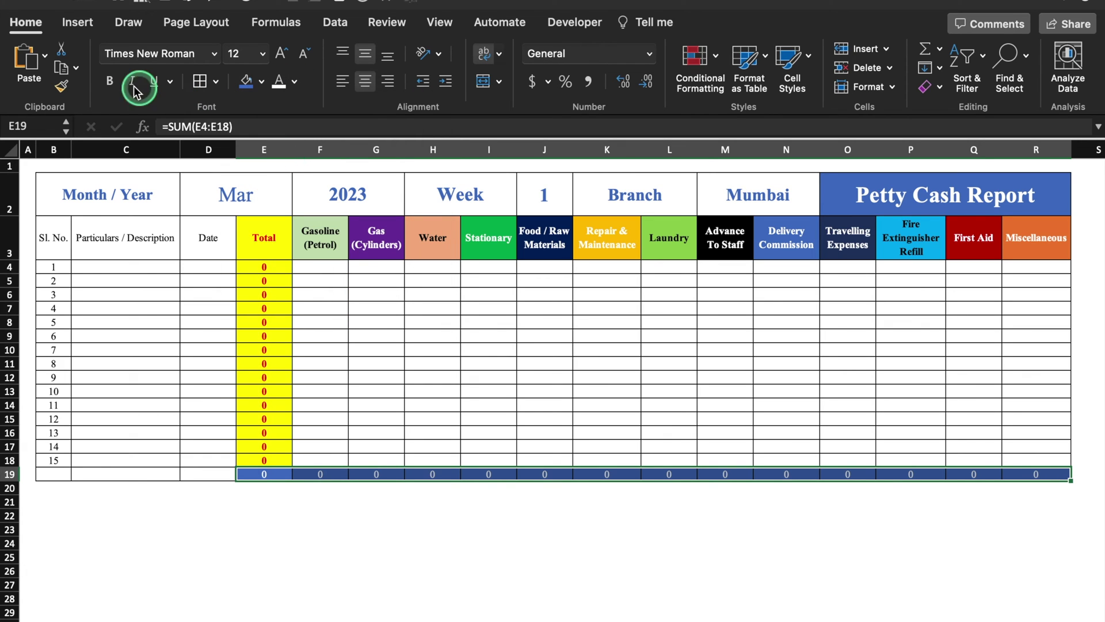
pyautogui.click(185, 535)
# Merge and centre cells B19:D19 and enter the label Total Expenses
pyautogui.click(47, 471)
pyautogui.moveTo(47, 471); pyautogui.dragTo(196, 472)
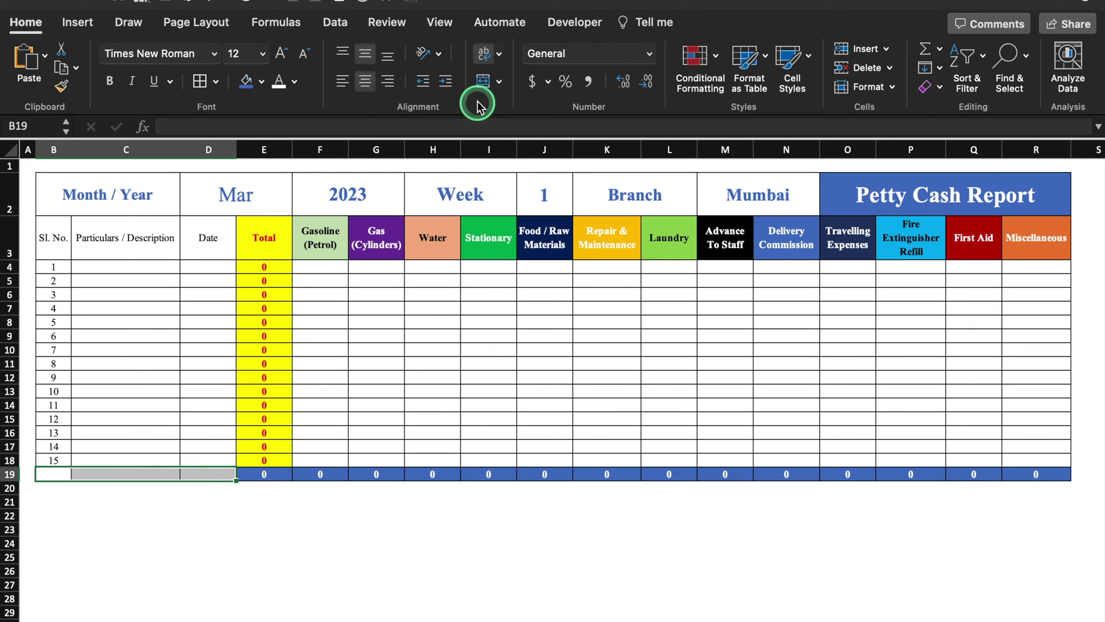
pyautogui.click(482, 82)
pyautogui.write('T')
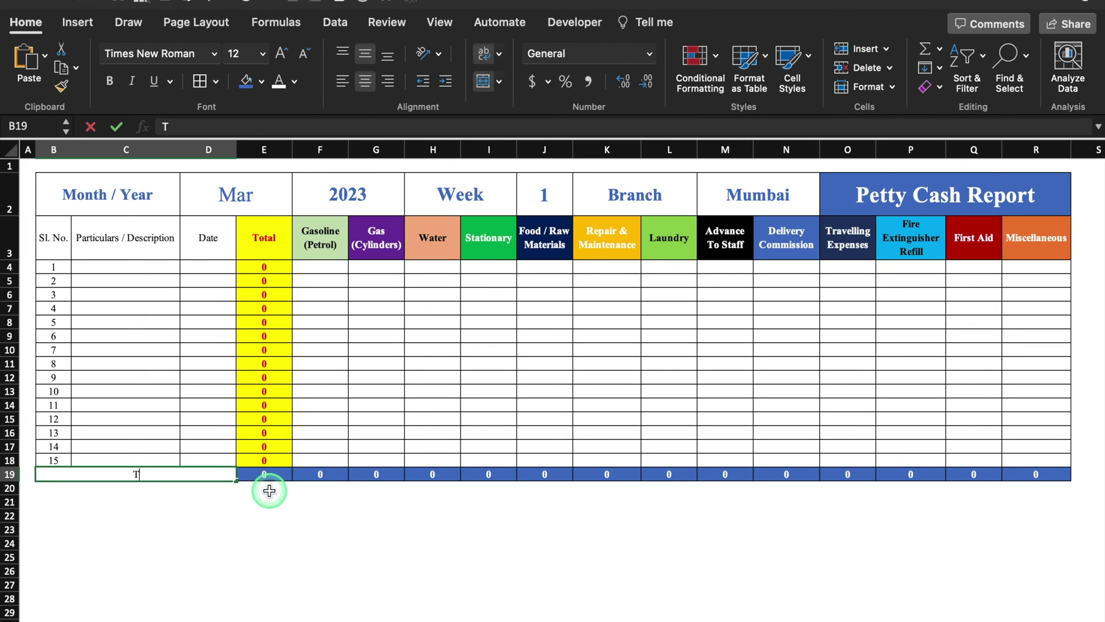
pyautogui.write('otal Expenses')
pyautogui.hotkey('ctrl', 'Return')
# Make the Total Expenses label blue and bold, and enlarge its font
pyautogui.click(295, 82)
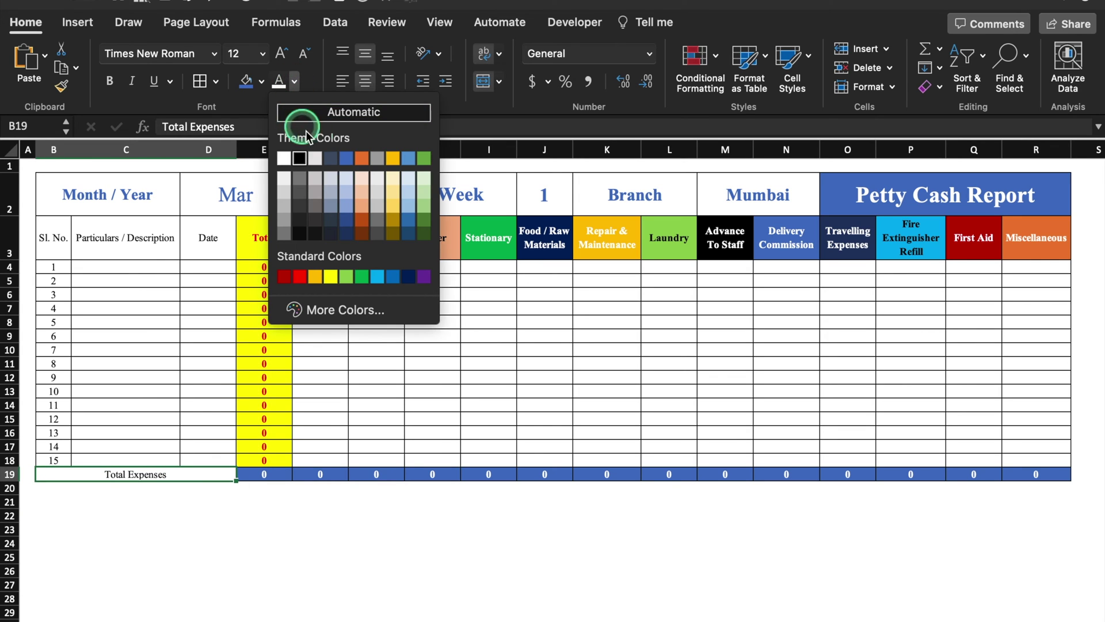
pyautogui.click(346, 157)
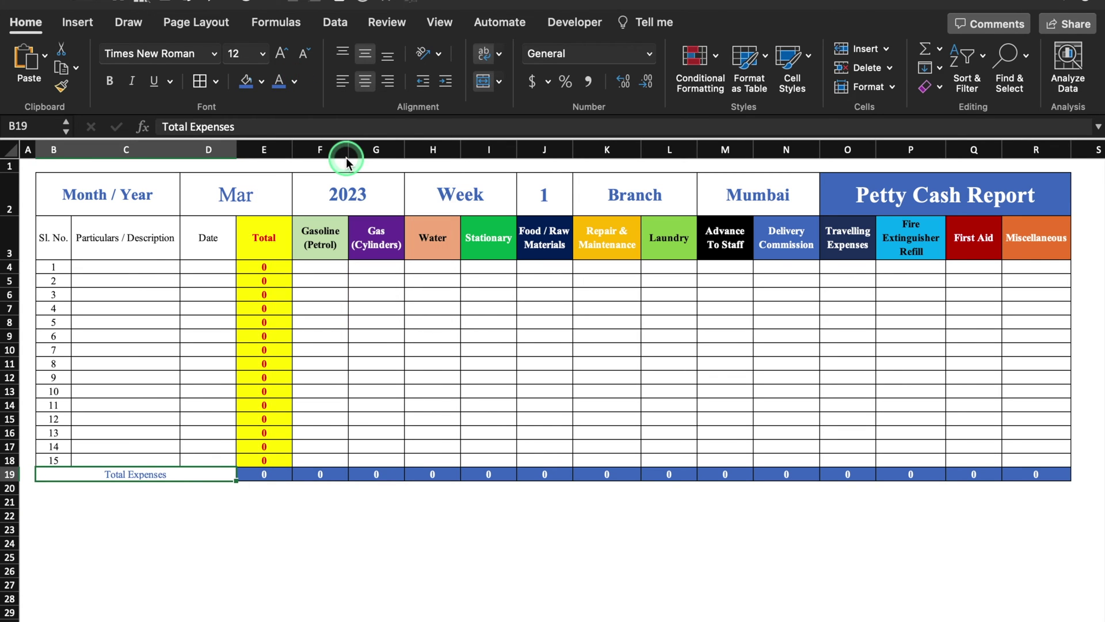
pyautogui.click(110, 80)
pyautogui.click(281, 54)
pyautogui.click(280, 53)
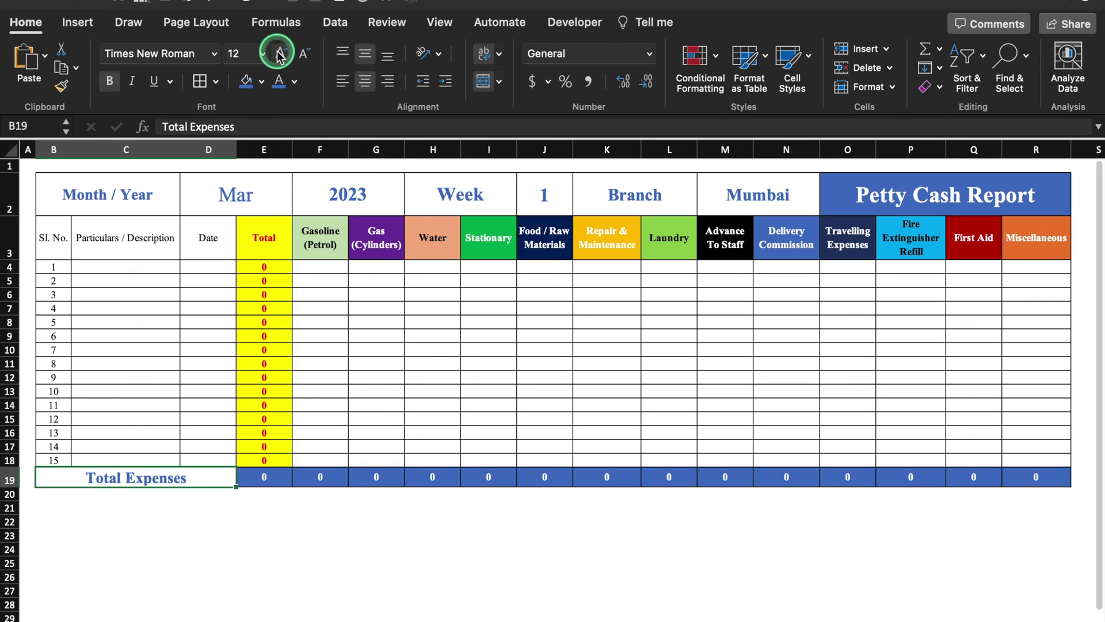
pyautogui.click(281, 54)
pyautogui.click(125, 547)
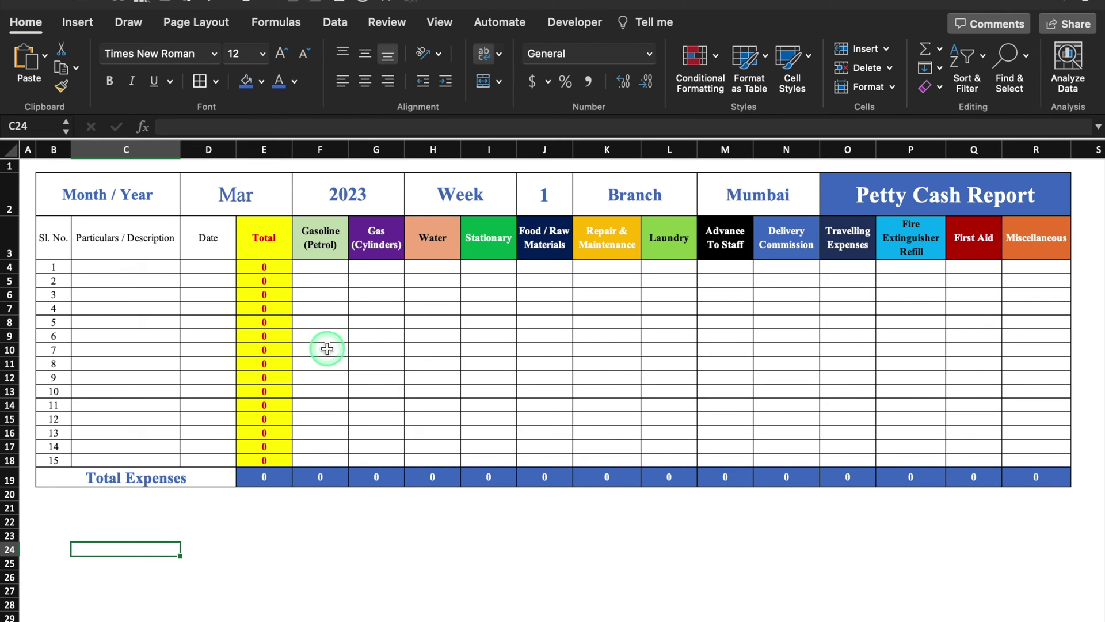
# Enter Total Petty Cash Amount in C21 and reduce its font size to 11
pyautogui.click(101, 506)
pyautogui.press('super+v')
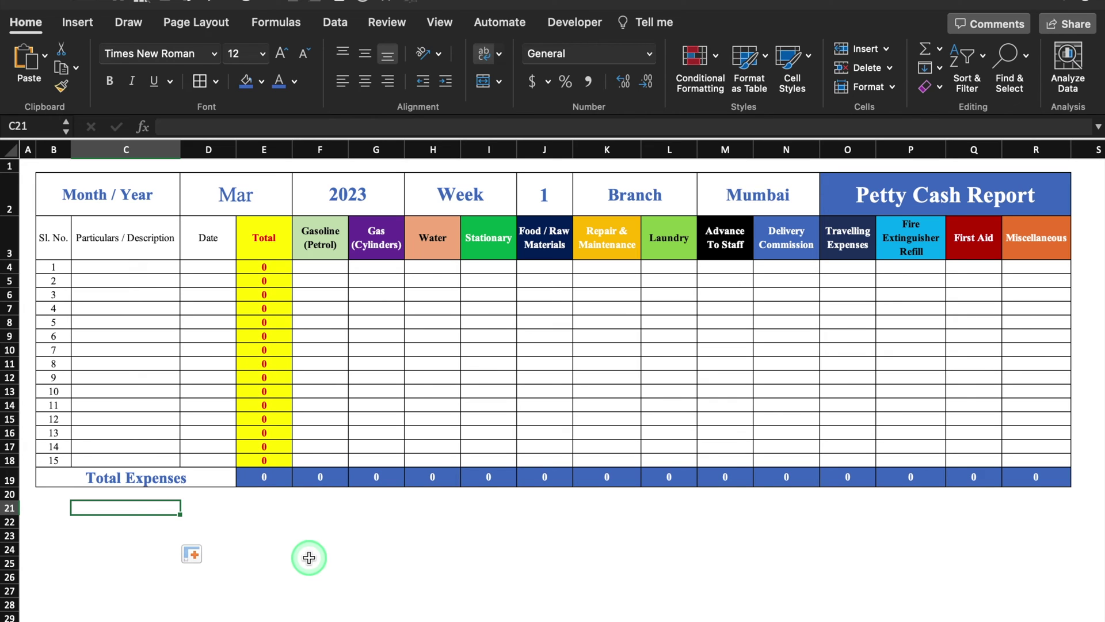
pyautogui.write('Total Petty Cash Amount')
pyautogui.click(311, 561)
pyautogui.click(168, 523)
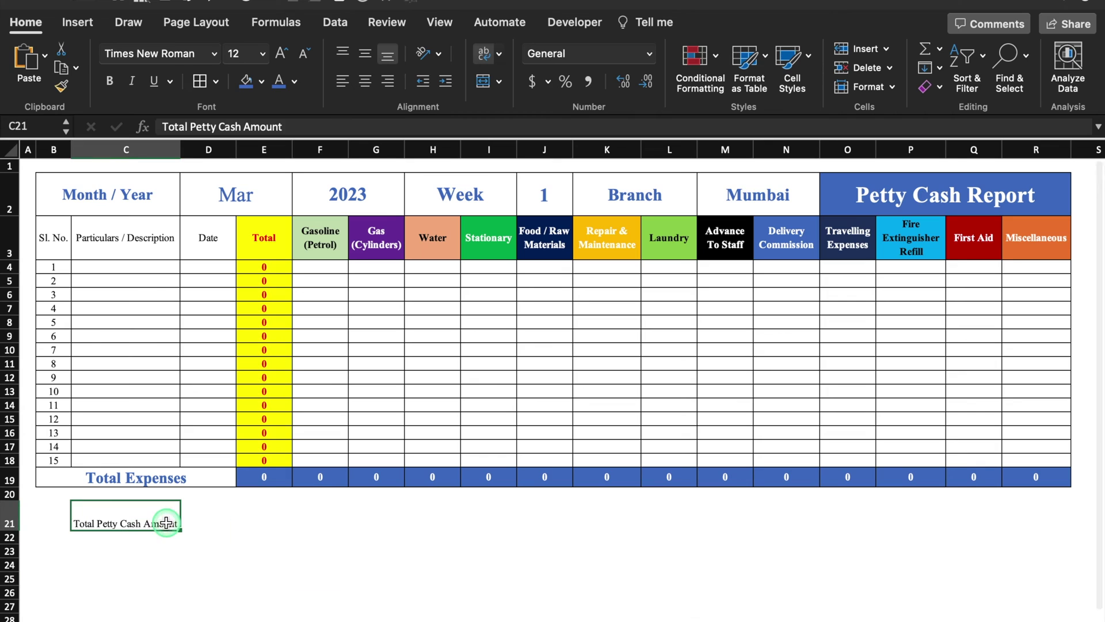
pyautogui.click(303, 53)
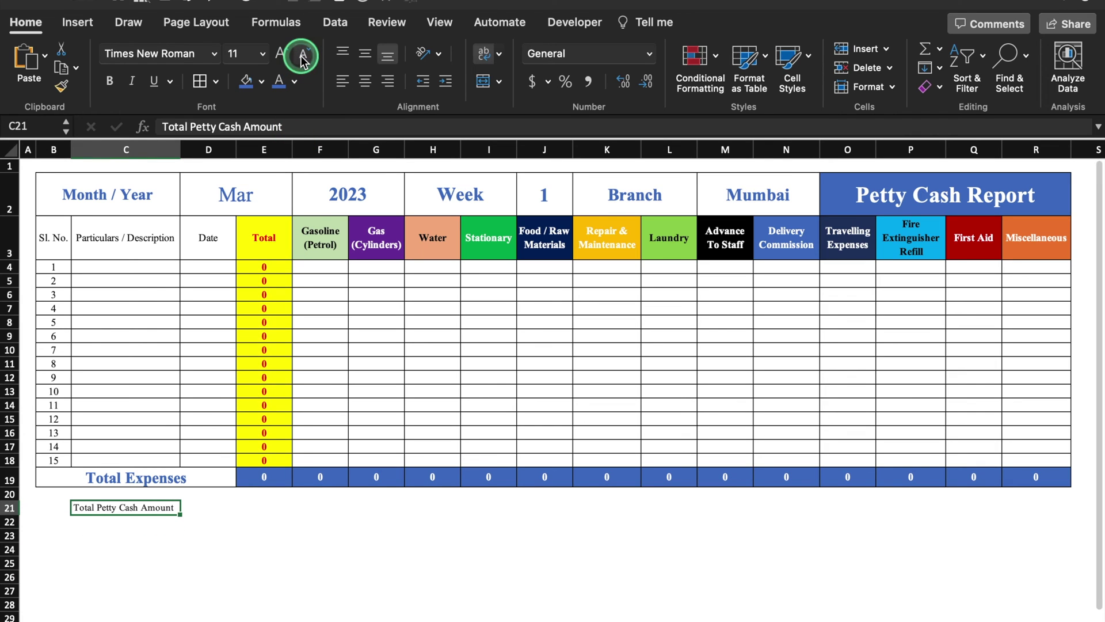
# Copy the C21 label into C22, edit it to Petty Cash Amount Carry Forward, and widen column C to fit
pyautogui.moveTo(179, 516); pyautogui.dragTo(178, 526)
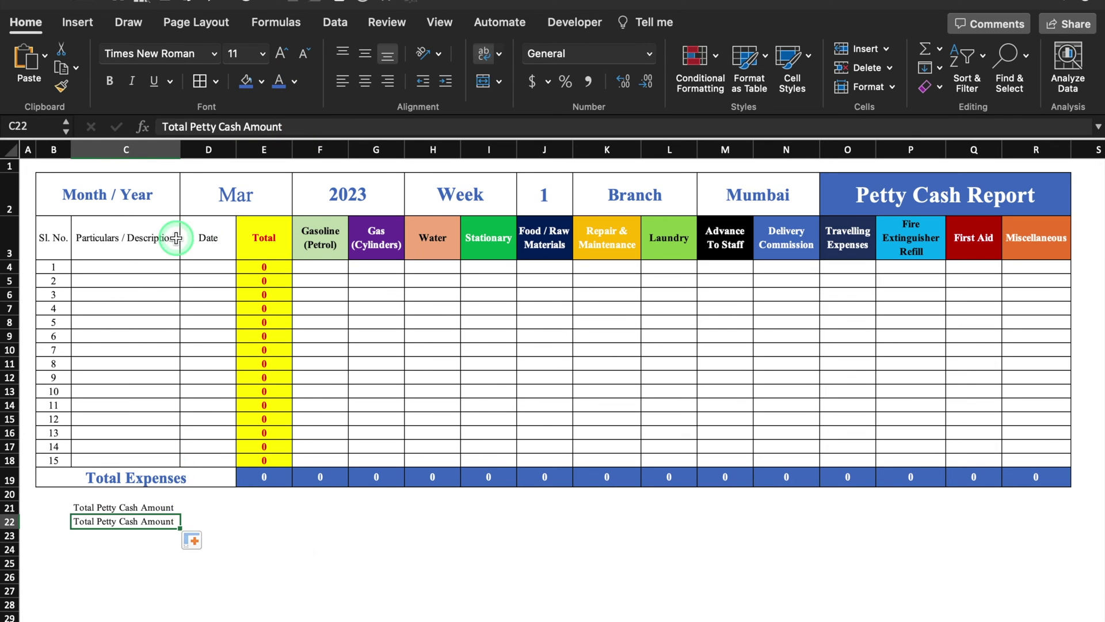
pyautogui.moveTo(192, 126); pyautogui.dragTo(137, 127)
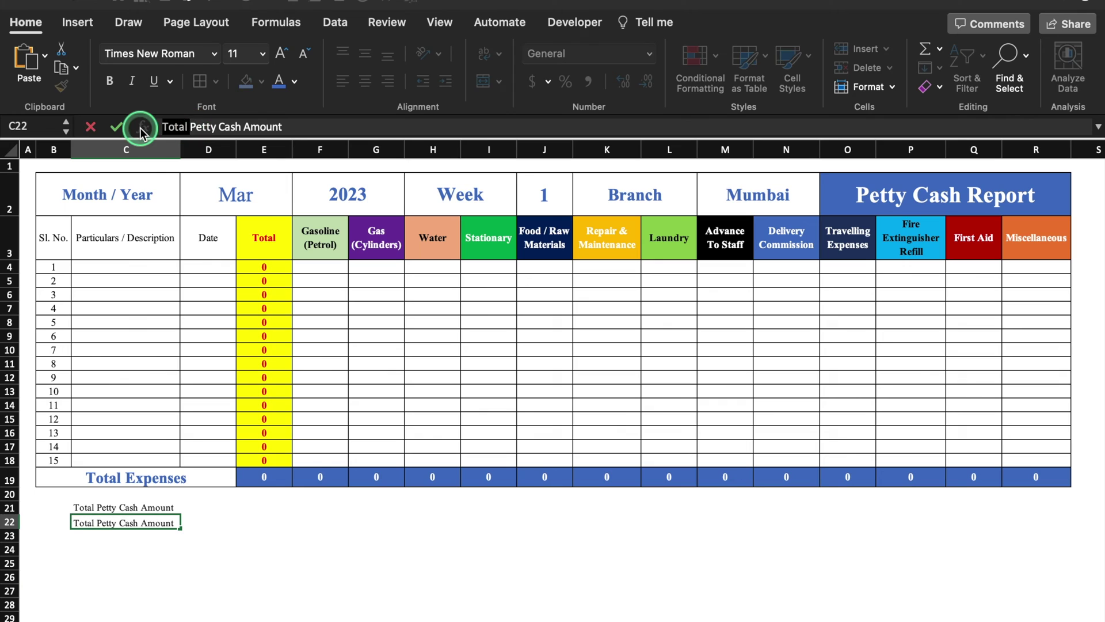
pyautogui.press('BackSpace')
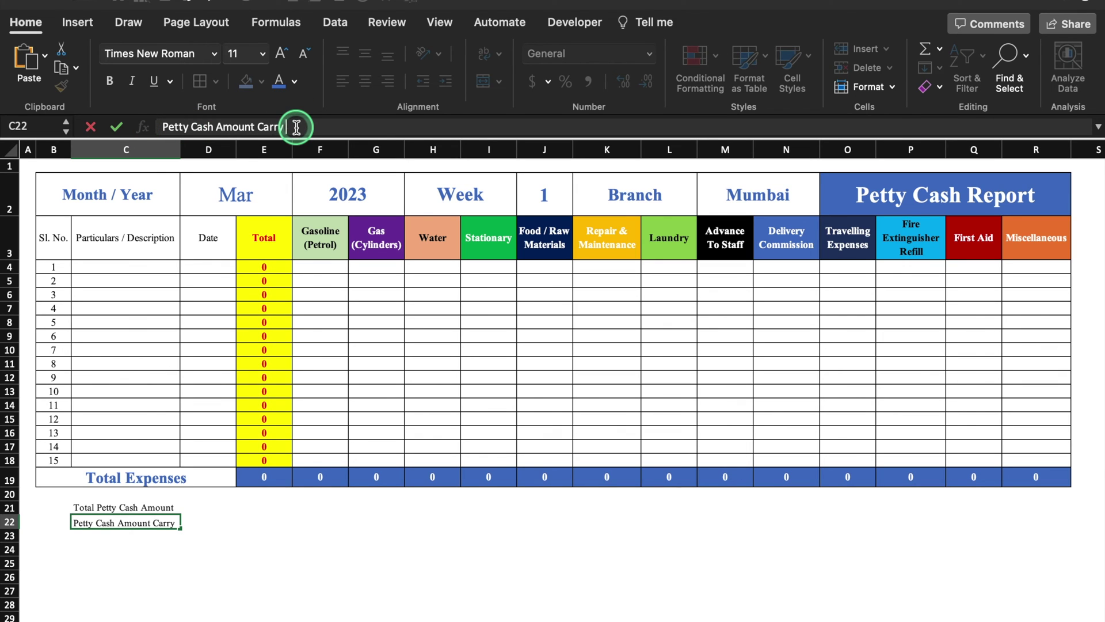
pyautogui.press('Tab')
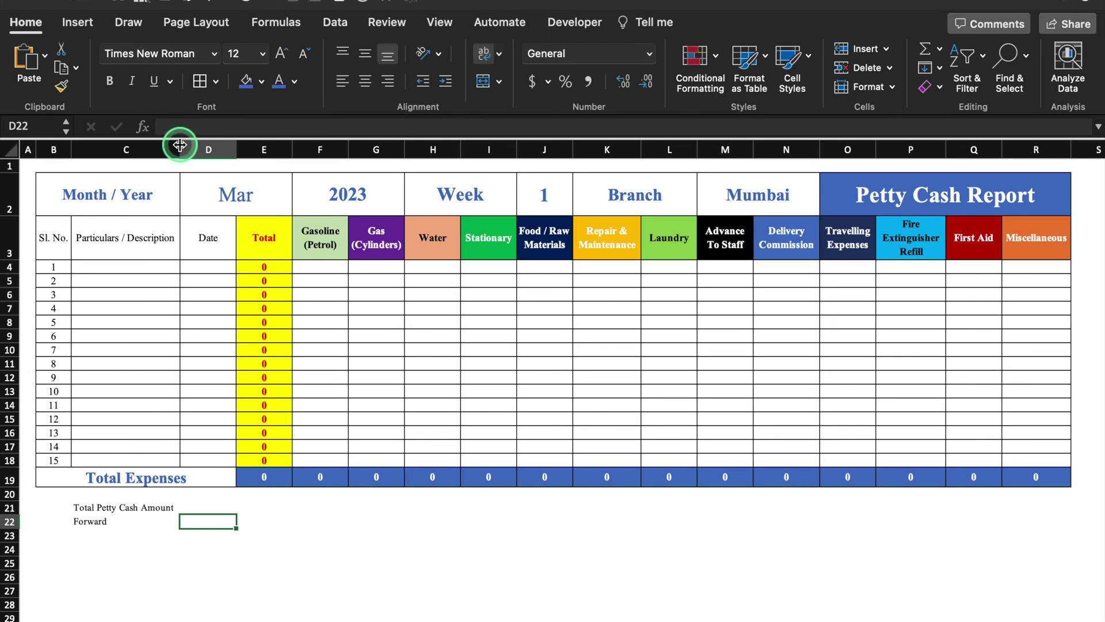
pyautogui.moveTo(179, 144); pyautogui.dragTo(230, 145)
pyautogui.press('Return')
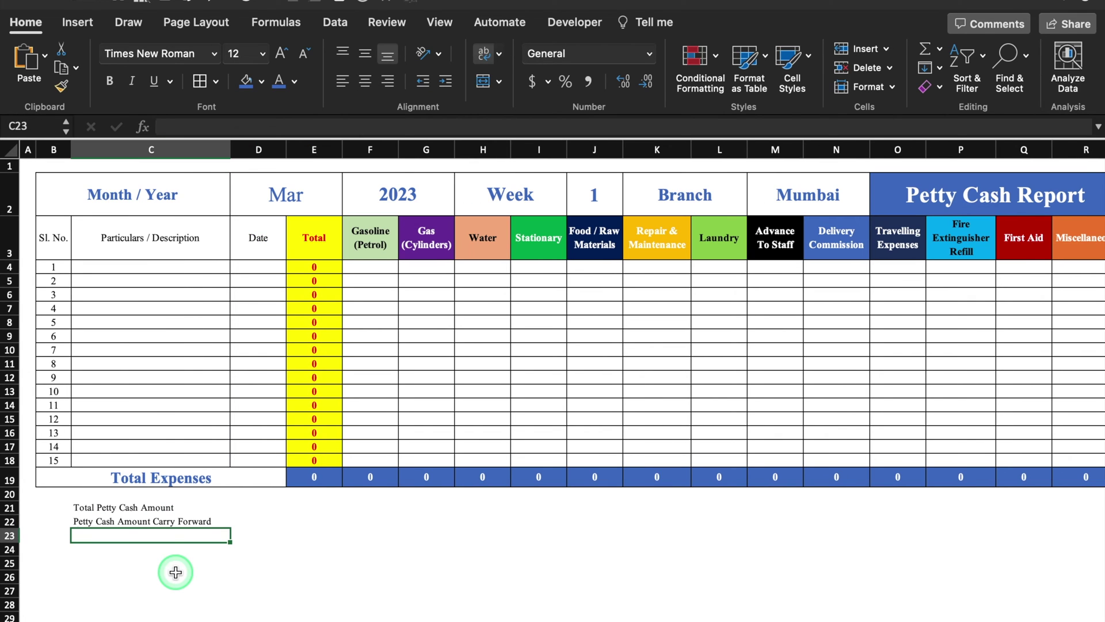
# Enter the labels Expenses Till Date, Balance in Hand and Cash Added (As Advance Petty Cash) in C23:C25
pyautogui.write('Expenses Till Date')
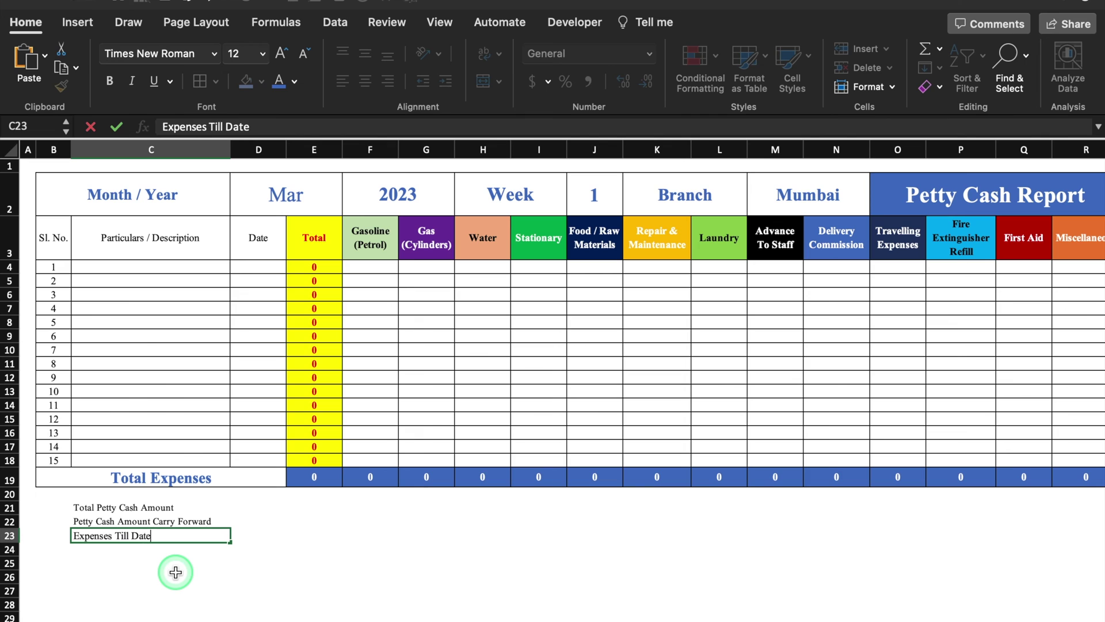
pyautogui.press('Return')
pyautogui.write('Balance in Hand')
pyautogui.press('Return')
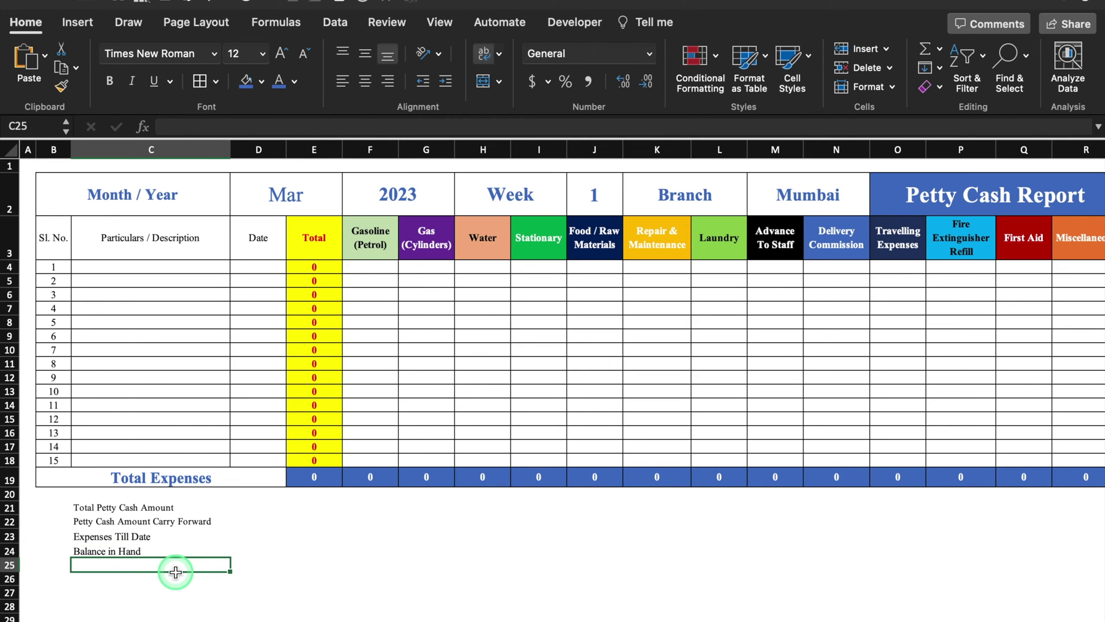
pyautogui.write('Cash Added (As Advanc')
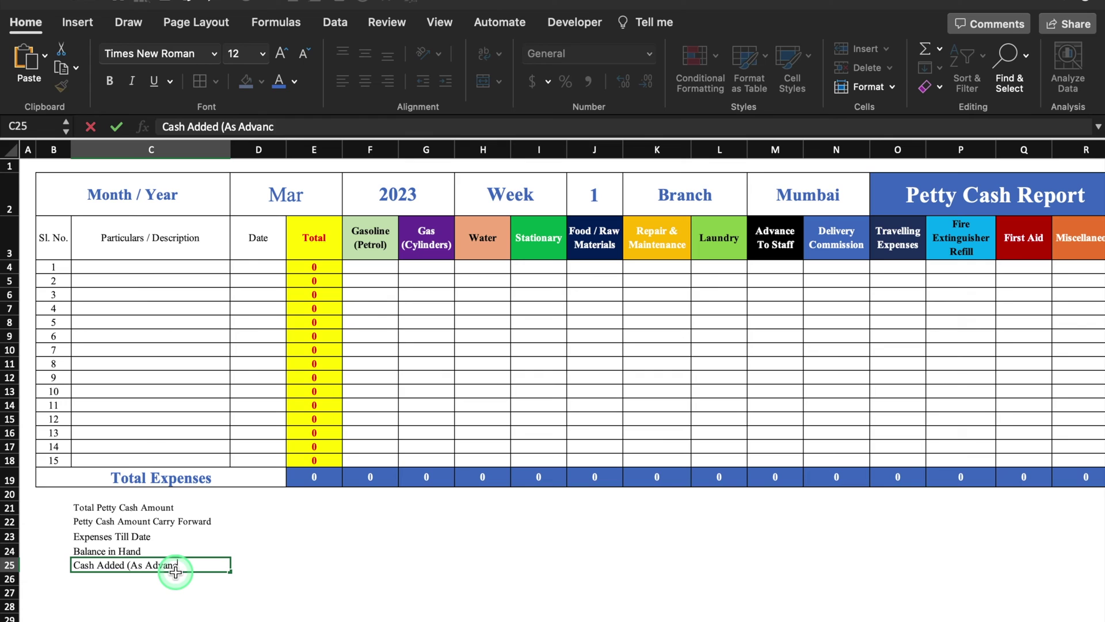
pyautogui.write('e Petty Cash)')
pyautogui.press('Return')
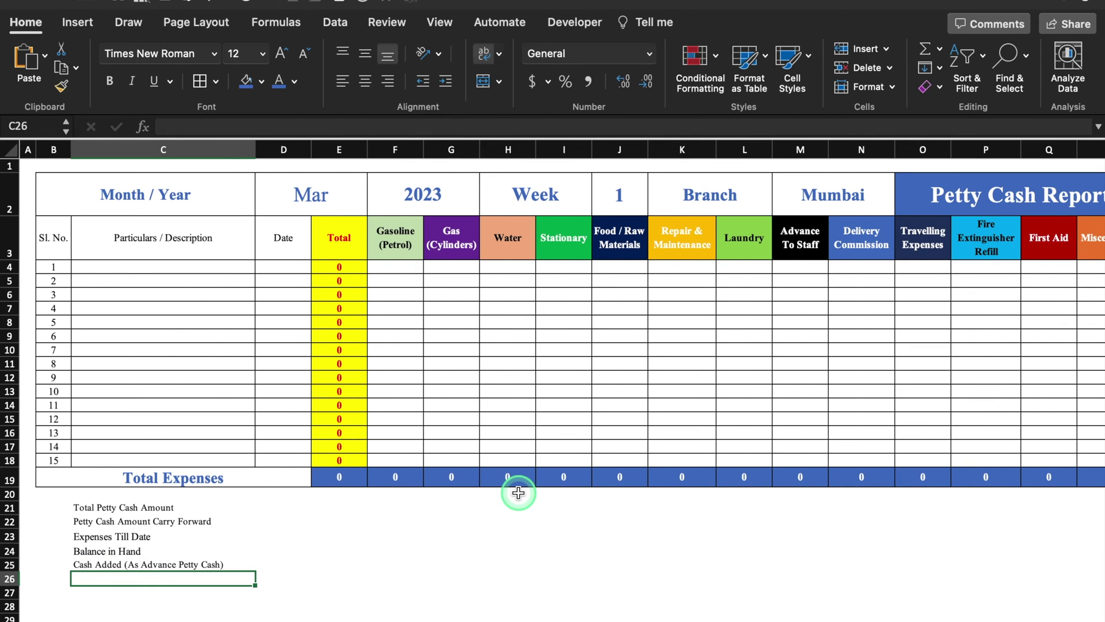
# Enter the labels Reimbursement, Advance Returned and New Balance in Hand in C26:C28
pyautogui.write('Reimbursement')
pyautogui.click(175, 594)
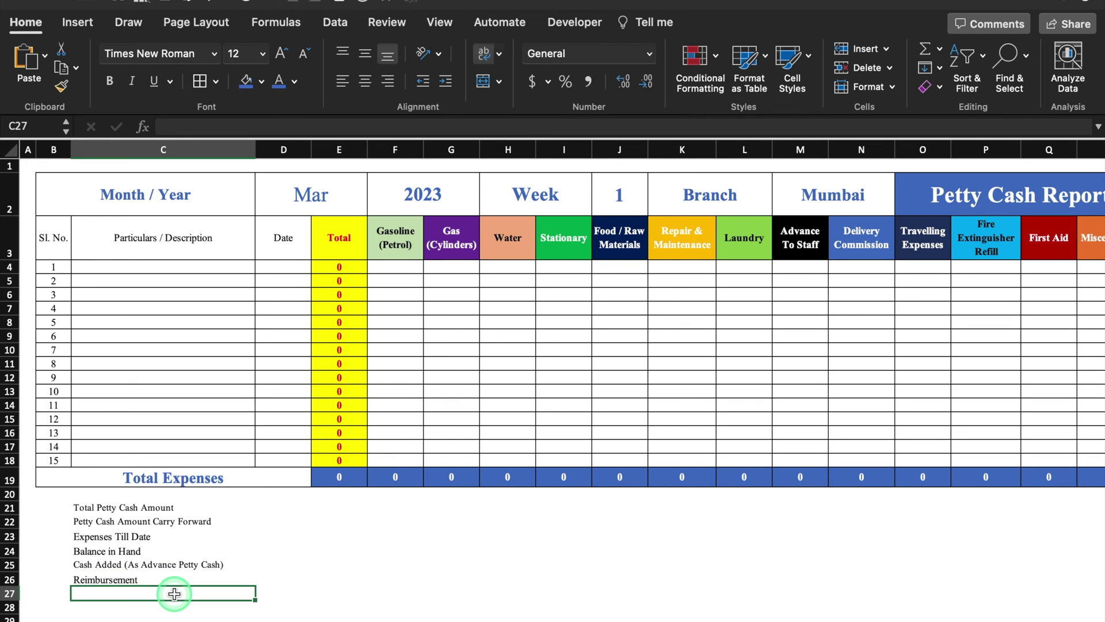
pyautogui.write('Advance Returned')
pyautogui.press('Return')
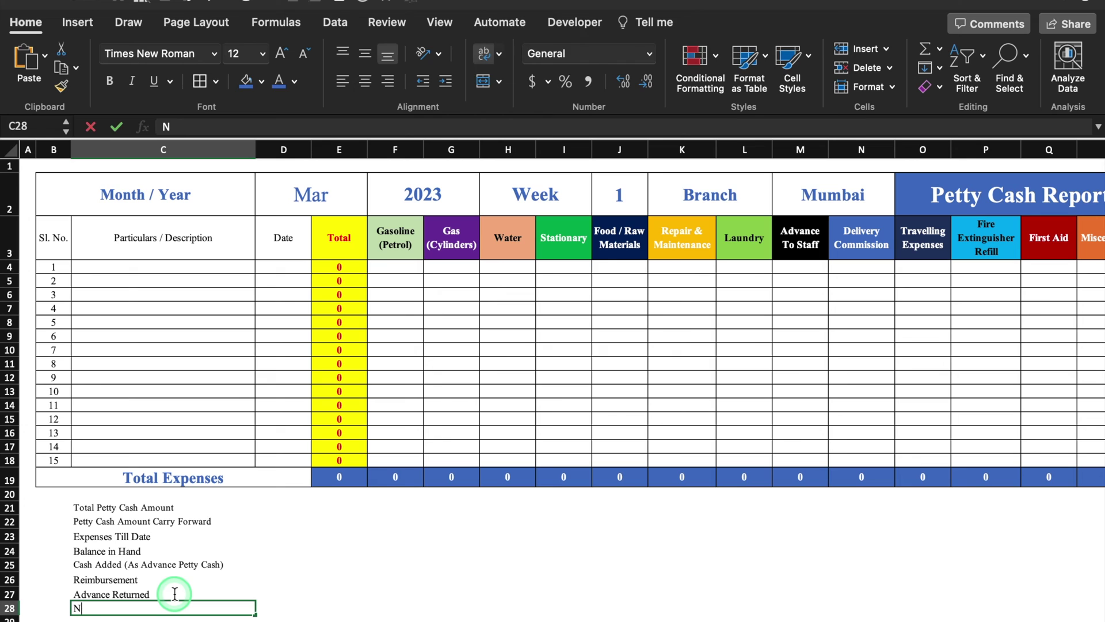
pyautogui.write('New Balance in Hand')
pyautogui.press('Return')
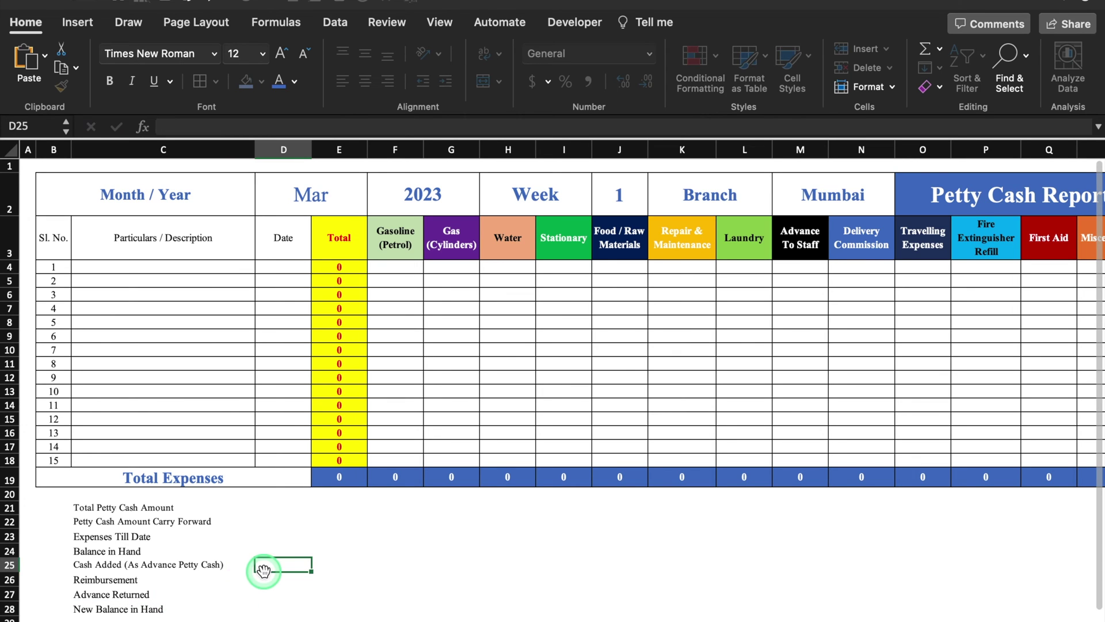
# Enter the label Petty Cash Amount Pending at Ho in C29
pyautogui.scroll(-5, 264, 570)
pyautogui.write('Pett')
pyautogui.press('BackSpace')
pyautogui.press('BackSpace')
pyautogui.press('BackSpace')
pyautogui.press('BackSpace')
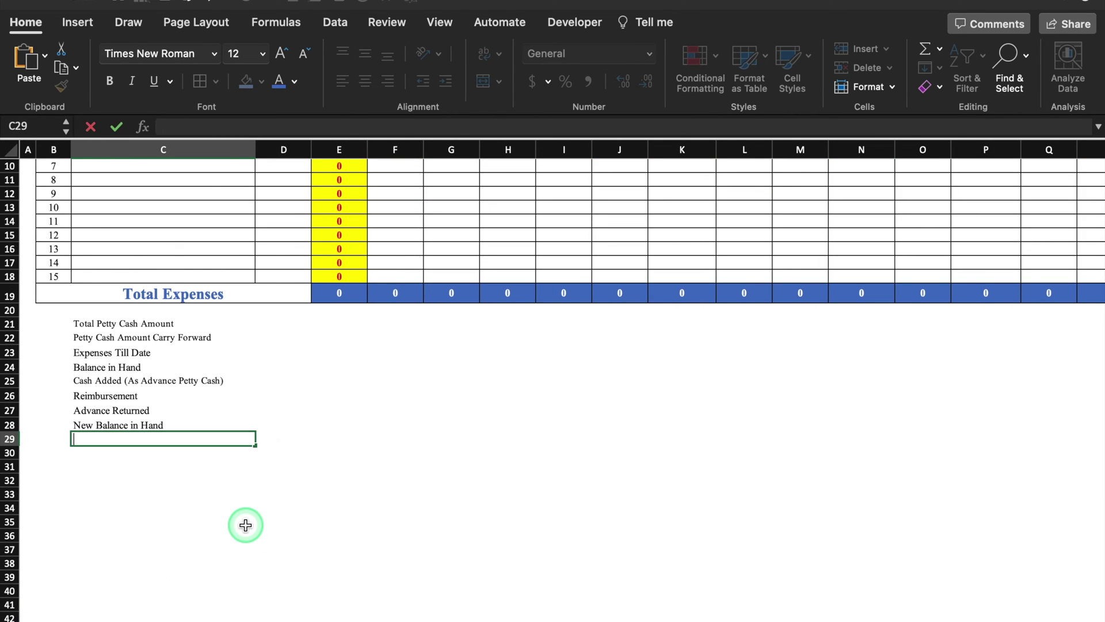
pyautogui.write('Petty Cash Amount Pending at Ho')
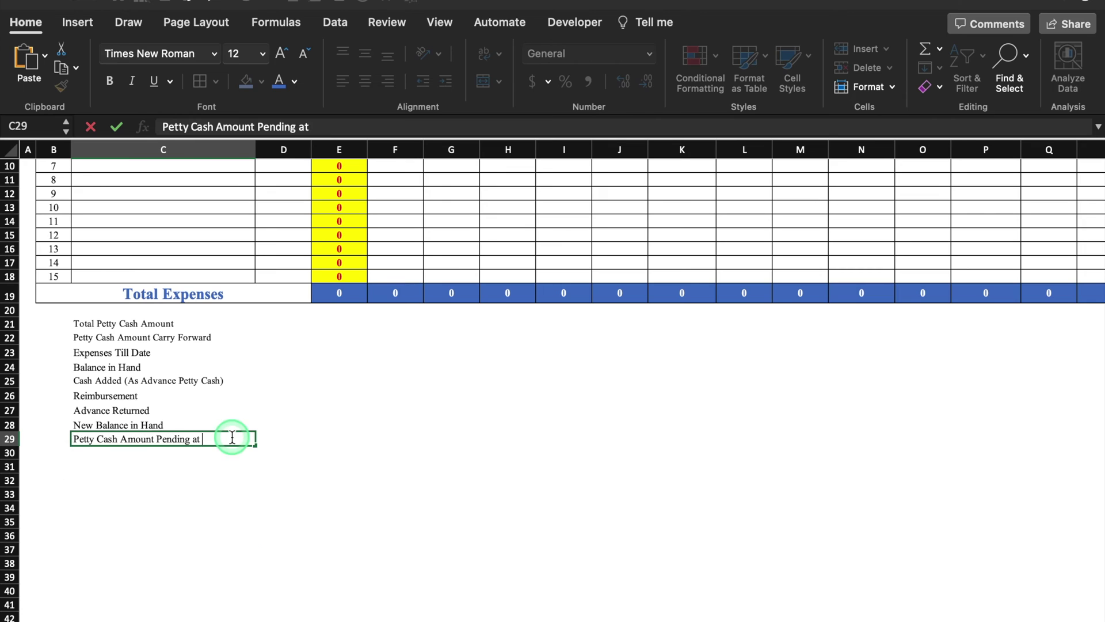
pyautogui.press('Return')
# Copy the C29 label into C30 and edit it to Petty Cash Amount Variance
pyautogui.click(173, 442)
pyautogui.moveTo(250, 445); pyautogui.dragTo(256, 461)
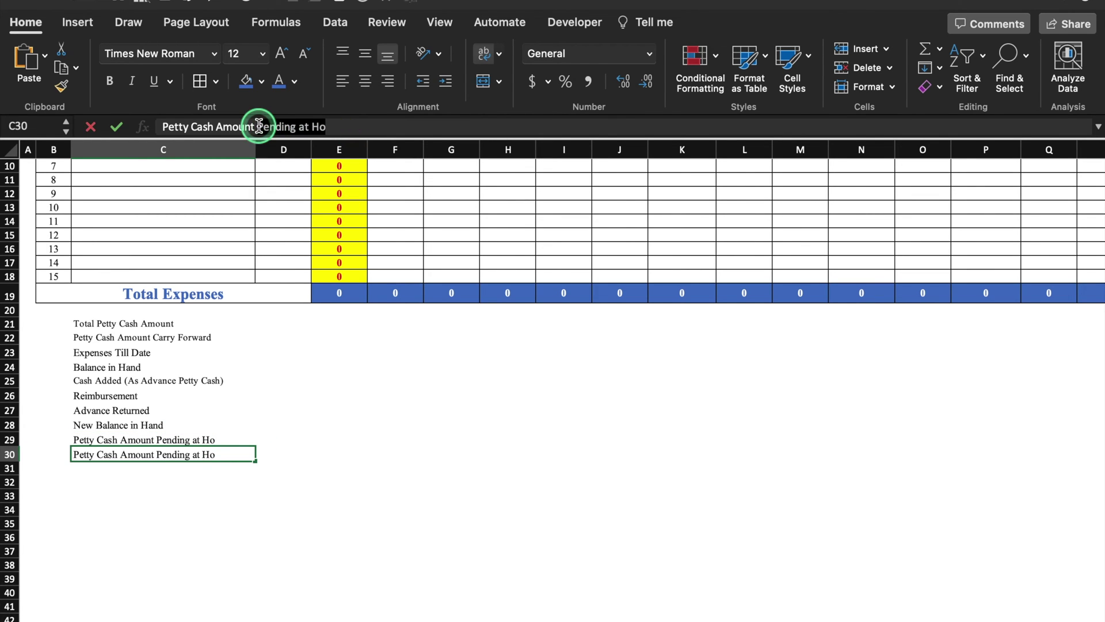
pyautogui.press('BackSpace')
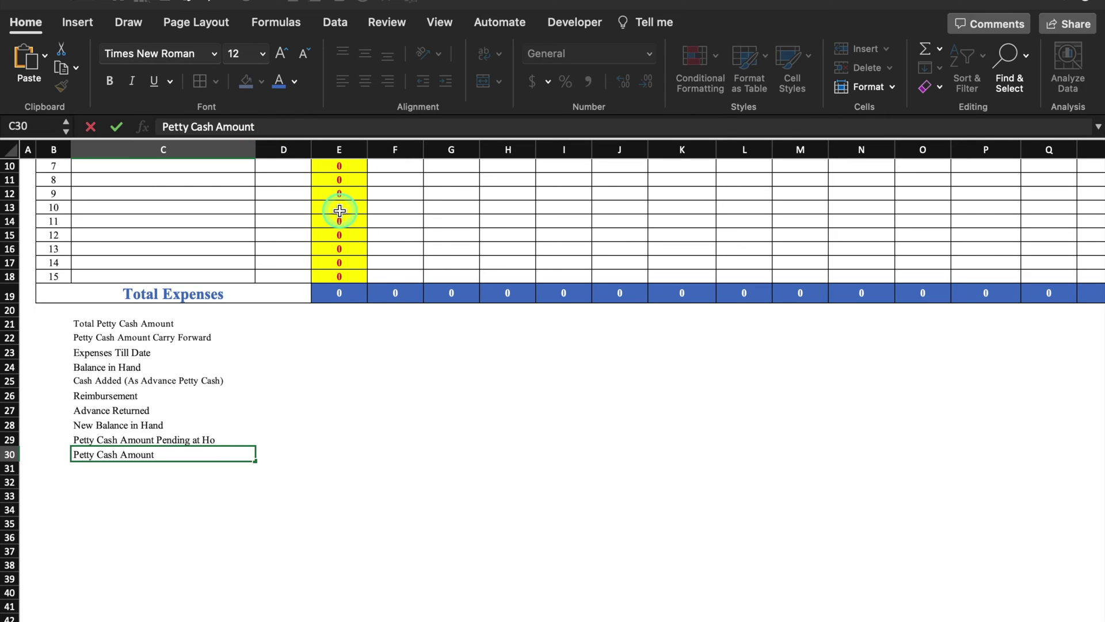
pyautogui.click(129, 469)
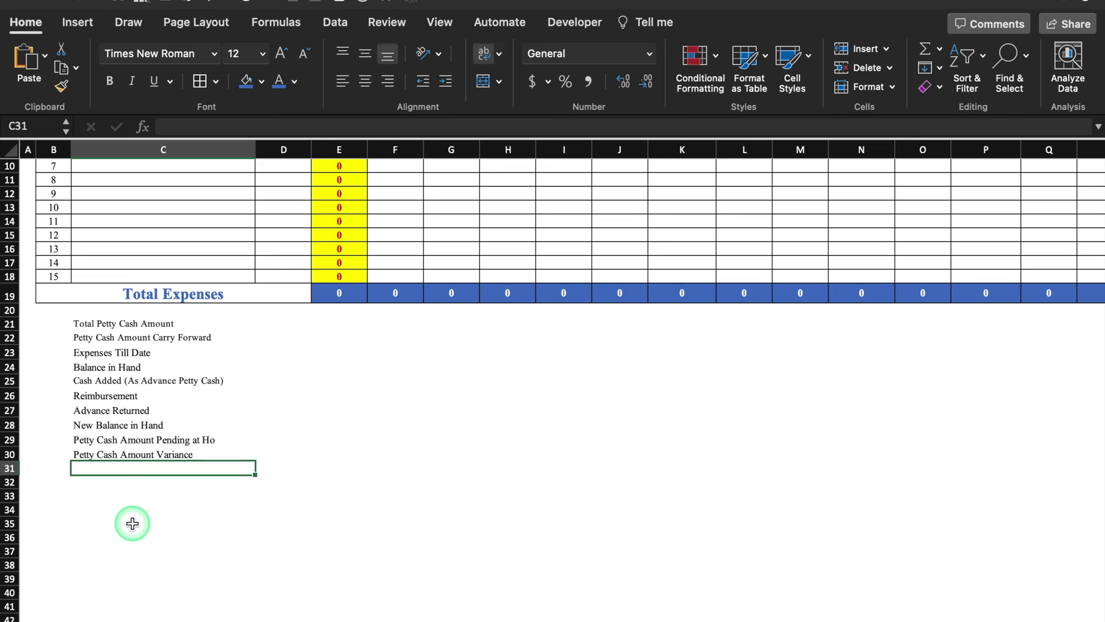
# Leave row 31 blank and enter the label Pending Reimbursement Received in C32
pyautogui.press('Down')
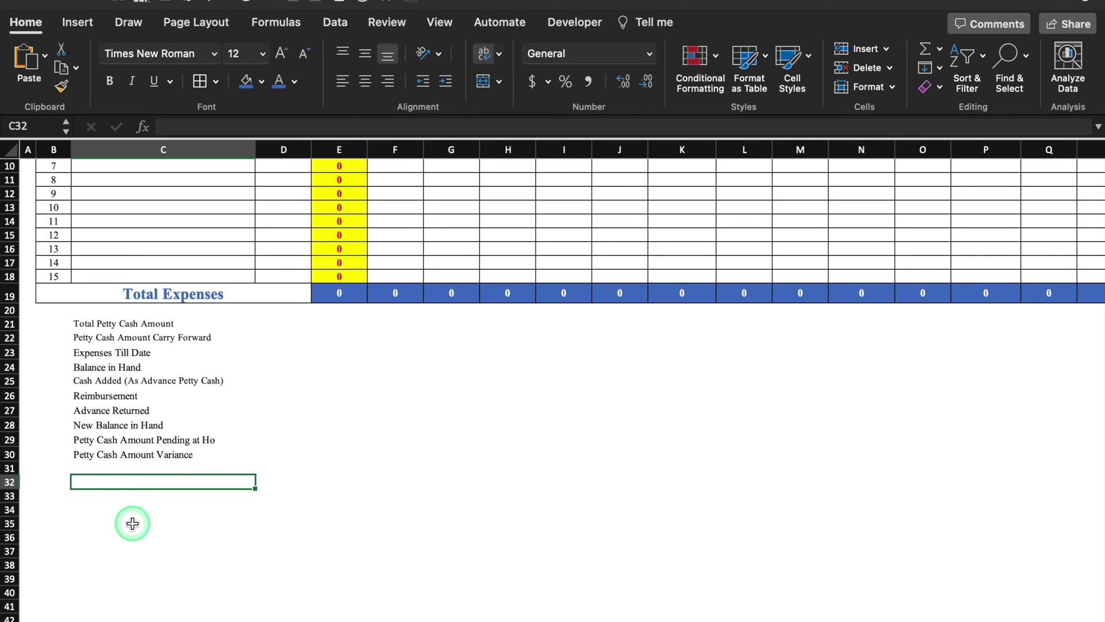
pyautogui.write('Pending Re')
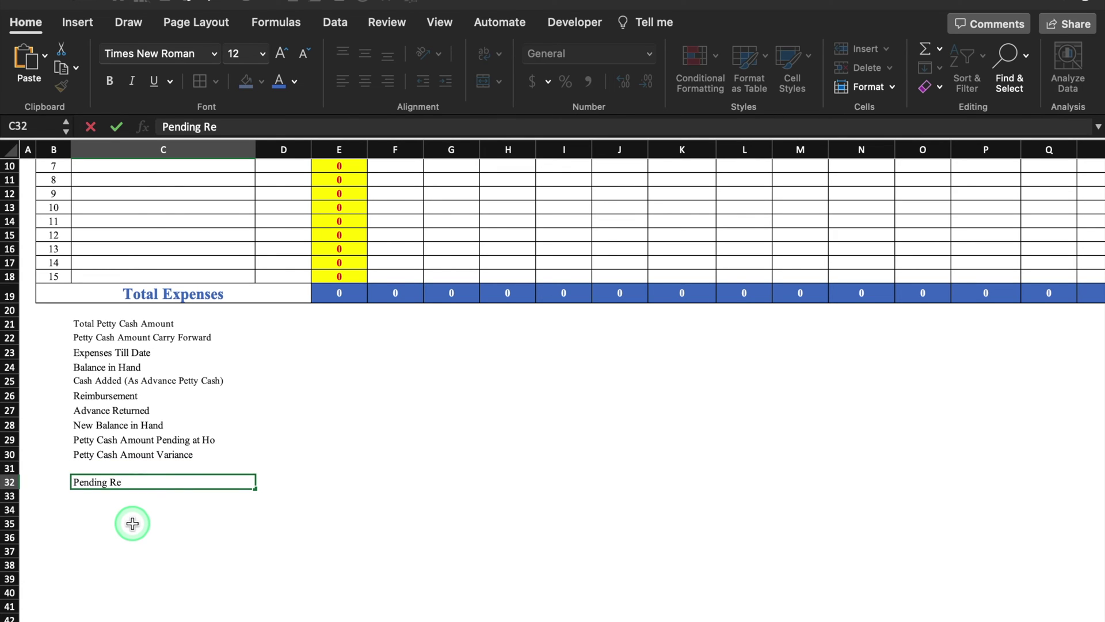
pyautogui.write('imbursement Received')
pyautogui.click(132, 537)
# Add all borders to the summary labels in C21:C30 and to C32
pyautogui.click(110, 323)
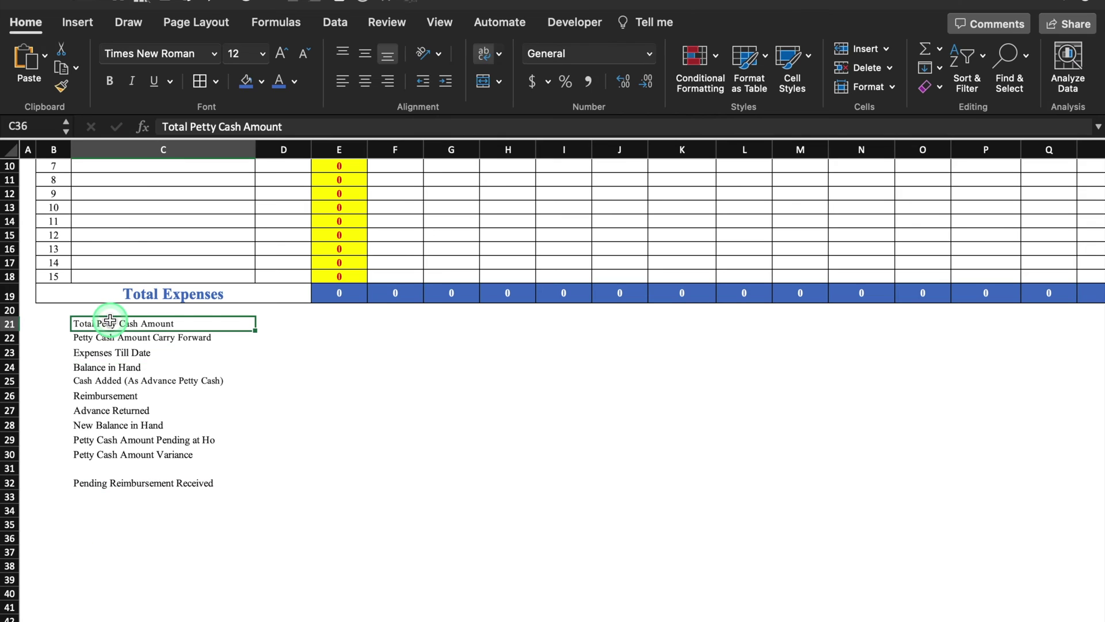
pyautogui.moveTo(110, 339); pyautogui.dragTo(115, 439)
pyautogui.click(200, 81)
pyautogui.click(163, 482)
pyautogui.press('super+y')
pyautogui.click(222, 321)
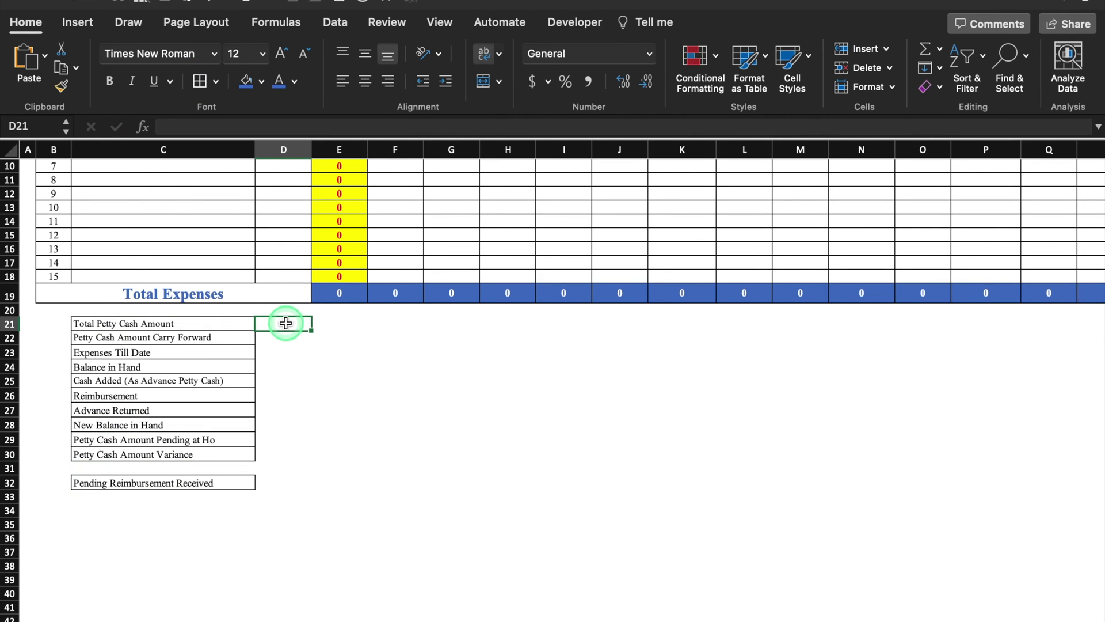
# Add all borders to the summary value cells D21:D30 and D32
pyautogui.moveTo(286, 324); pyautogui.dragTo(283, 454)
pyautogui.click(200, 81)
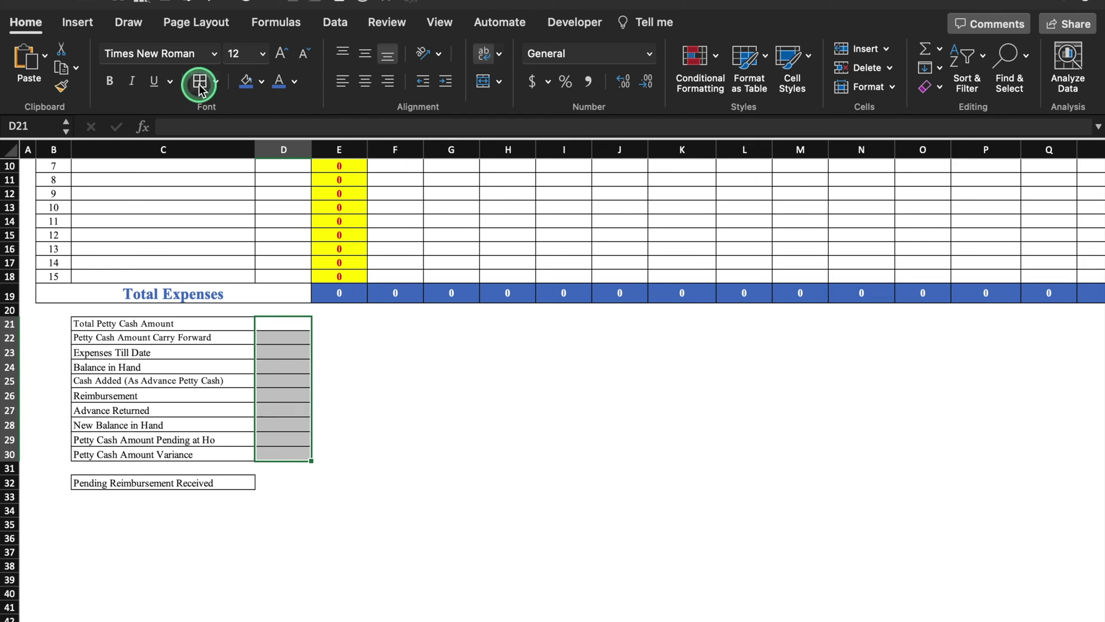
pyautogui.click(283, 482)
# Fill the summary labels in C21:C30 and C32 with blue
pyautogui.moveTo(212, 320); pyautogui.dragTo(214, 454)
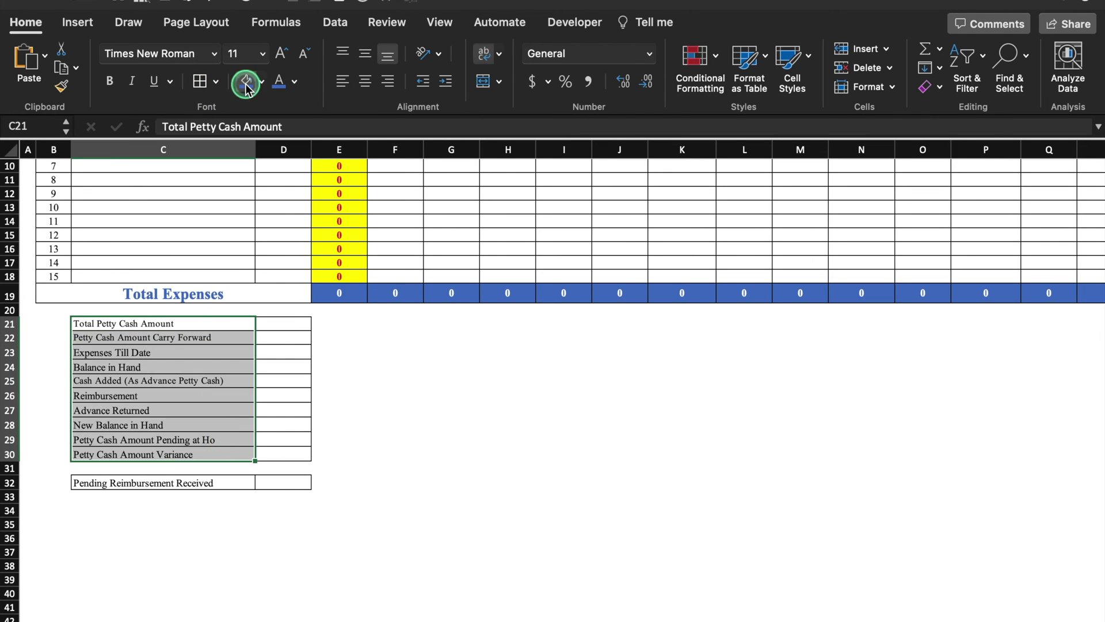
pyautogui.click(245, 81)
pyautogui.click(284, 320)
pyautogui.moveTo(284, 321); pyautogui.dragTo(286, 496)
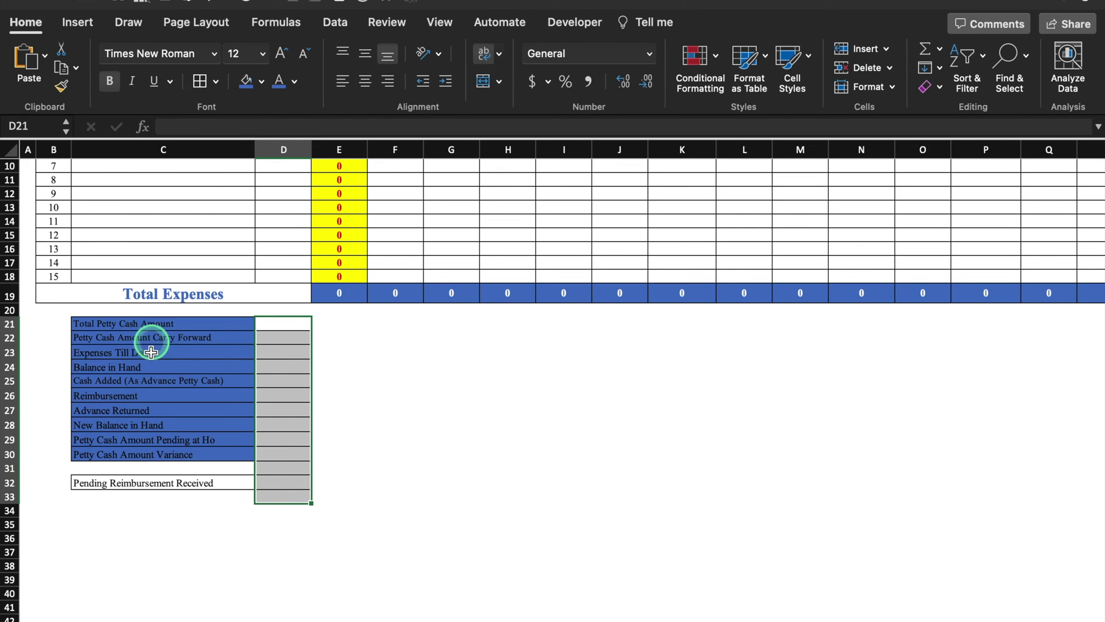
pyautogui.click(156, 482)
pyautogui.click(246, 81)
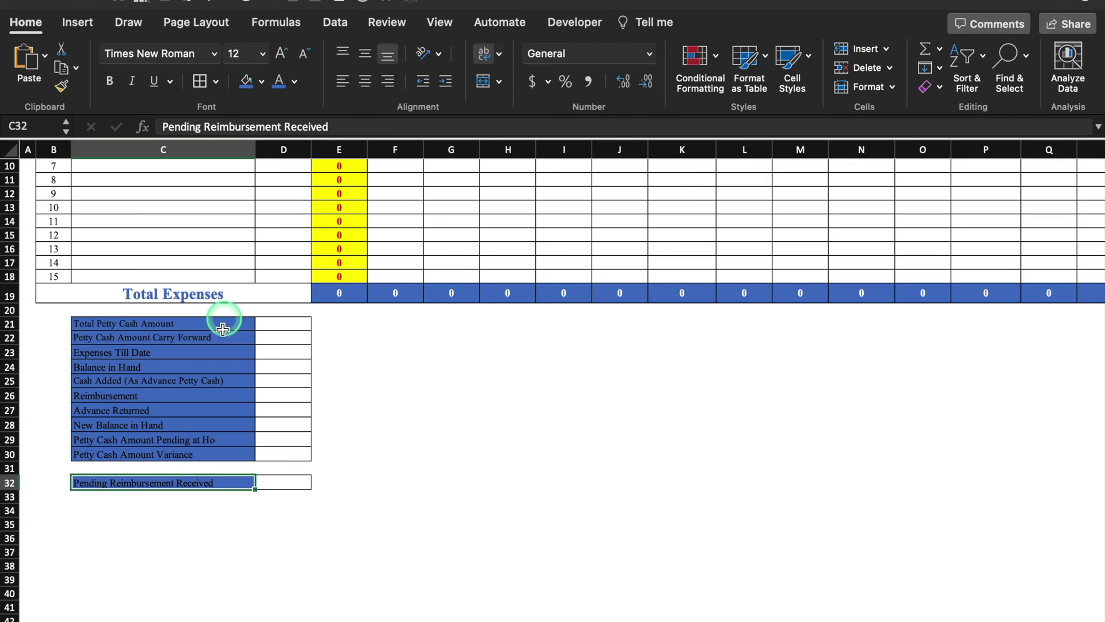
# Make the text of the summary labels in C21:C32 white and bold
pyautogui.click(205, 322)
pyautogui.moveTo(203, 341); pyautogui.dragTo(202, 484)
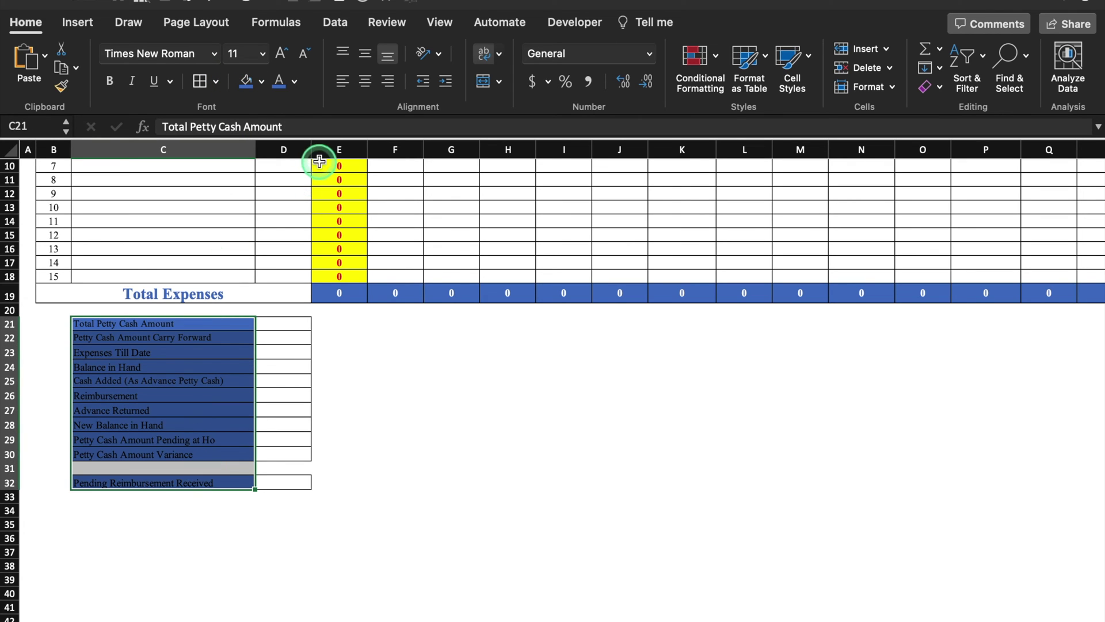
pyautogui.click(295, 82)
pyautogui.click(284, 157)
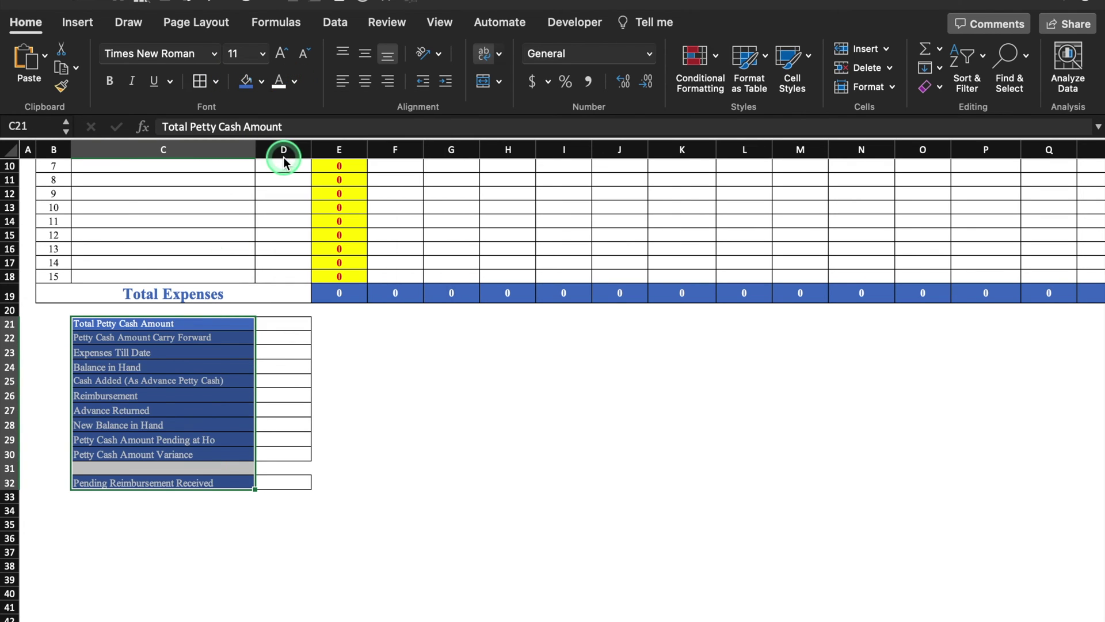
pyautogui.click(109, 80)
pyautogui.click(451, 366)
# Widen column D and enter 50000 as the total petty cash amount in D21
pyautogui.moveTo(311, 151); pyautogui.dragTo(342, 161)
pyautogui.press('Left')
pyautogui.press('Left')
pyautogui.press('Left')
pyautogui.press('Up')
pyautogui.press('Up')
pyautogui.press('Up')
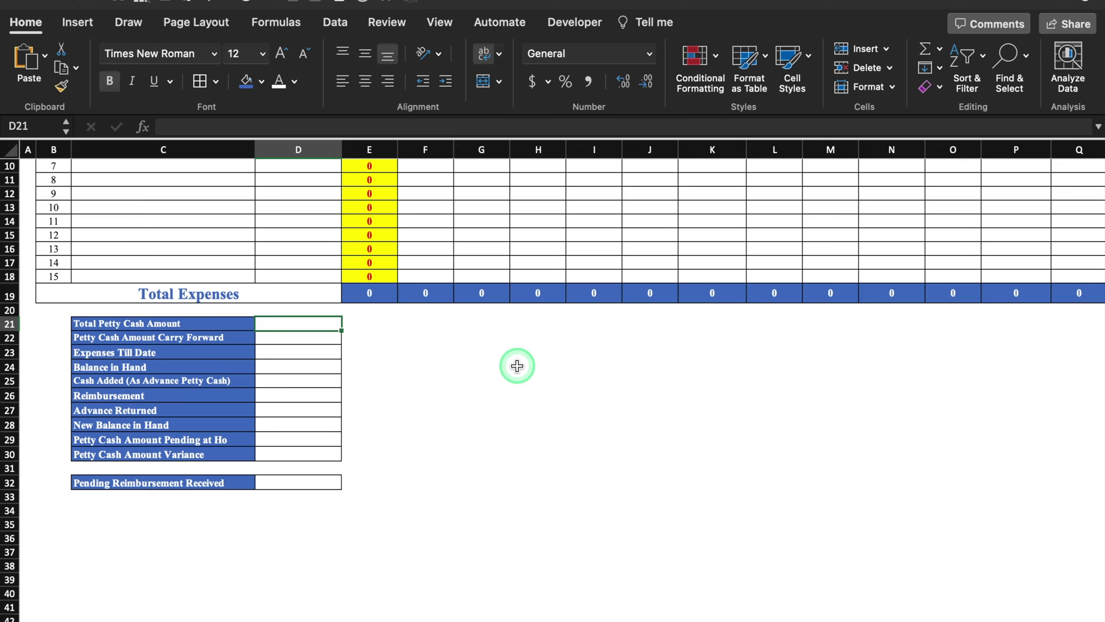
pyautogui.write('10000')
pyautogui.click(517, 365)
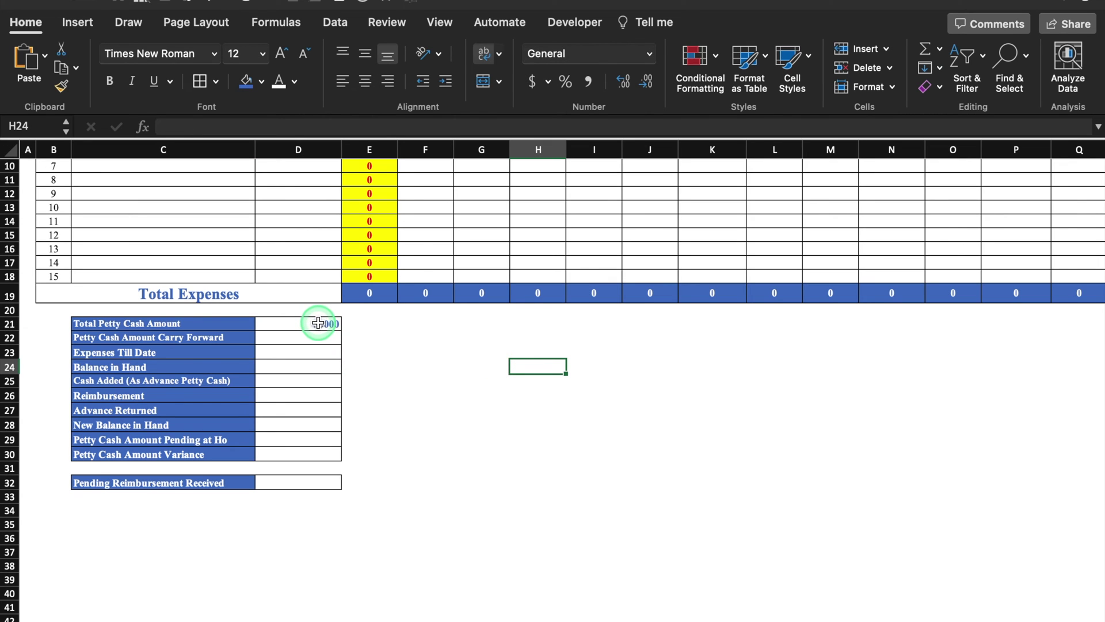
# Centre the summary value cells D21:D32 horizontally and vertically
pyautogui.moveTo(317, 322); pyautogui.dragTo(316, 483)
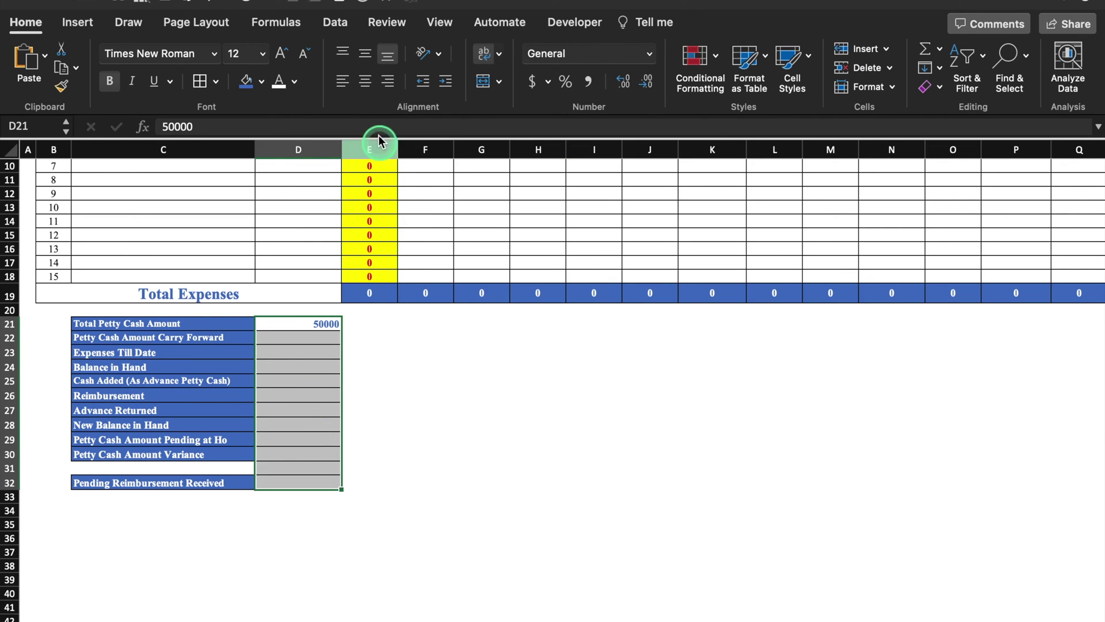
pyautogui.click(365, 81)
pyautogui.click(365, 53)
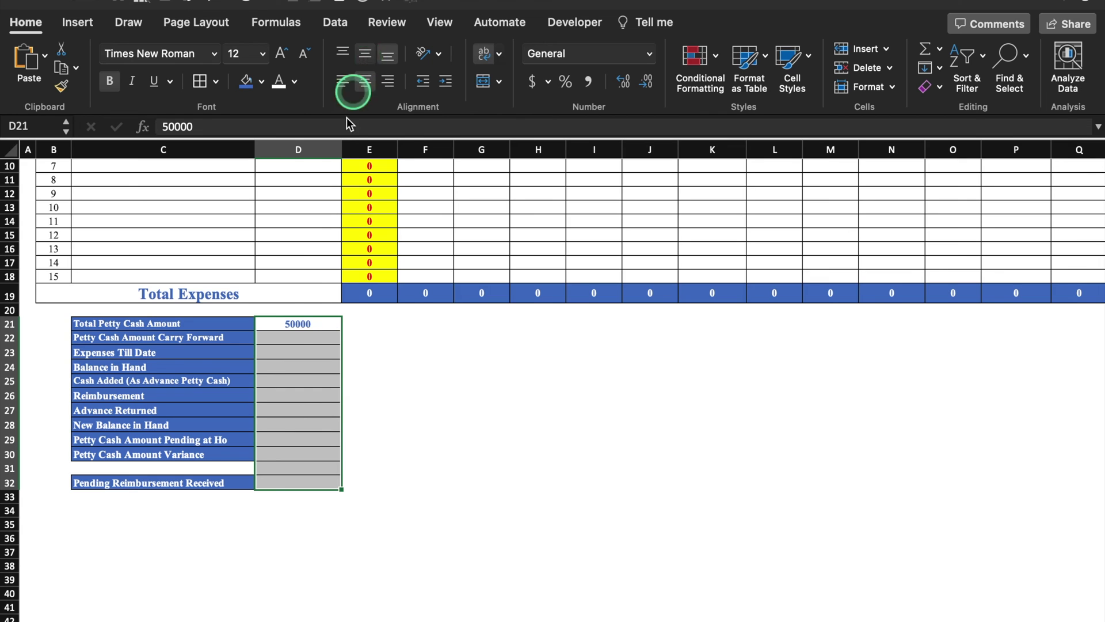
# Format D21:D32 as Number with the 1000 separator and zero decimal places
pyautogui.rightClick(305, 336)
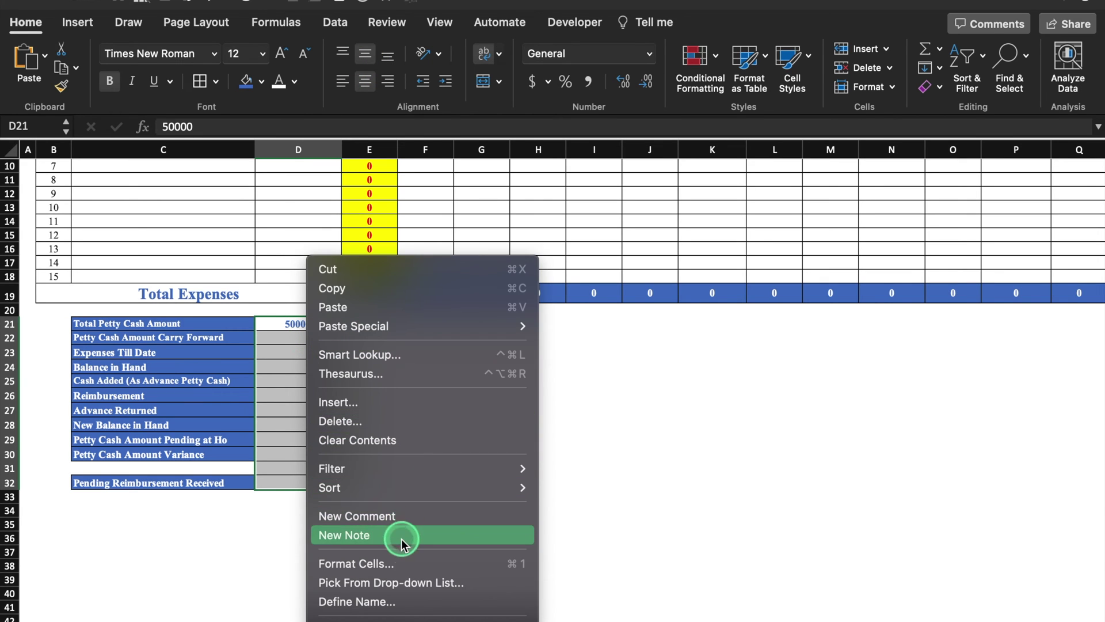
pyautogui.click(401, 563)
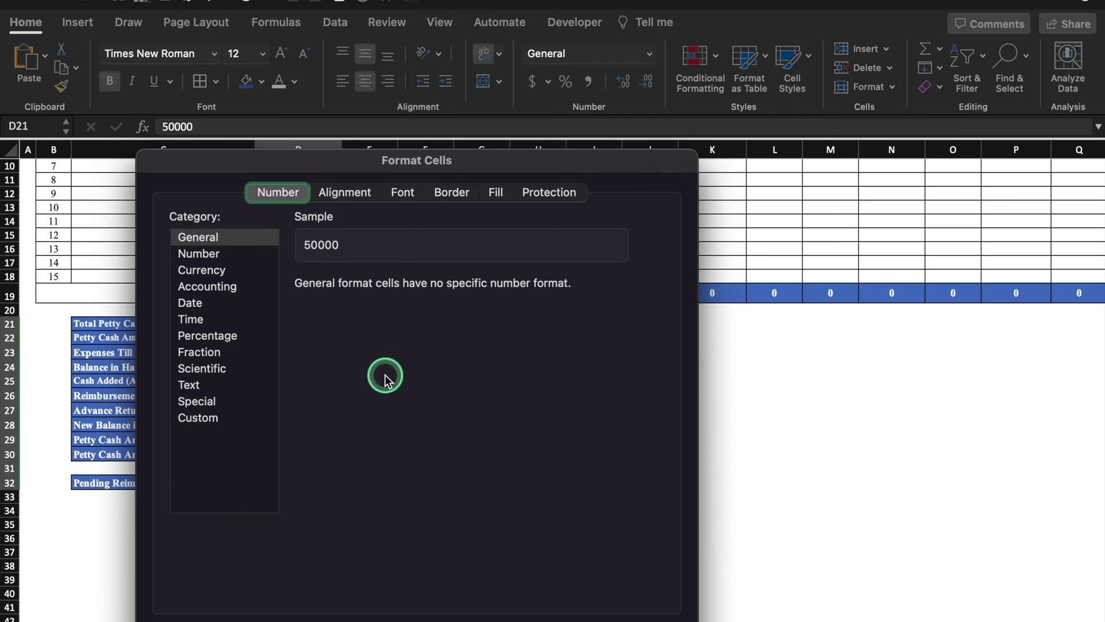
pyautogui.click(205, 254)
pyautogui.click(301, 304)
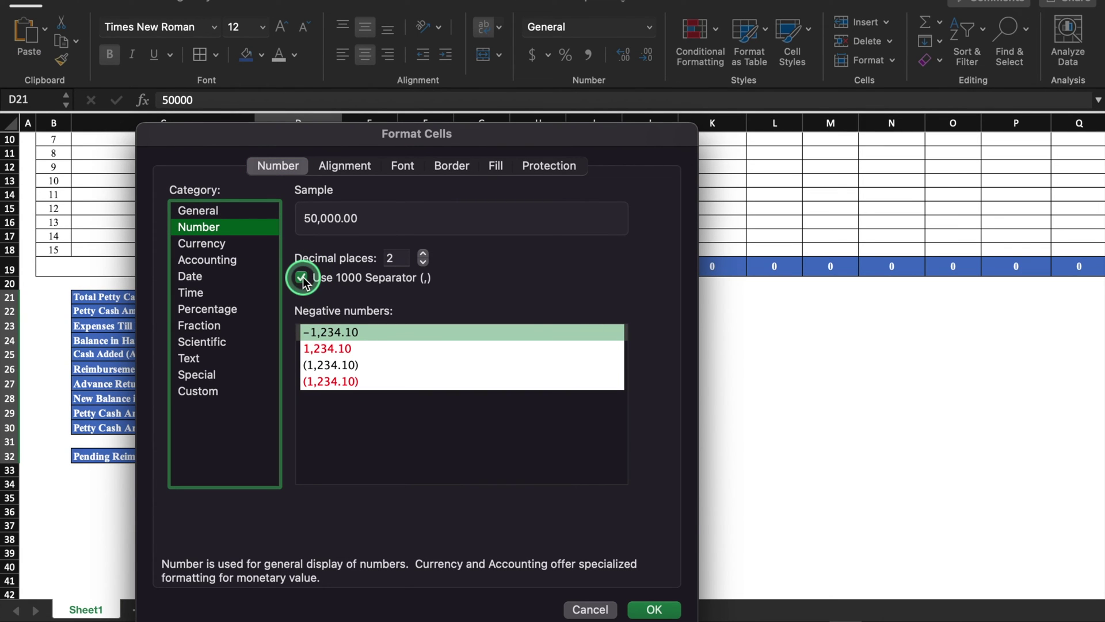
pyautogui.click(424, 257)
pyautogui.click(425, 254)
pyautogui.click(424, 262)
pyautogui.click(425, 262)
pyautogui.click(424, 262)
pyautogui.click(424, 262)
pyautogui.click(657, 609)
pyautogui.click(774, 428)
pyautogui.scroll(1, 1097, 403)
pyautogui.scroll(3, 1097, 426)
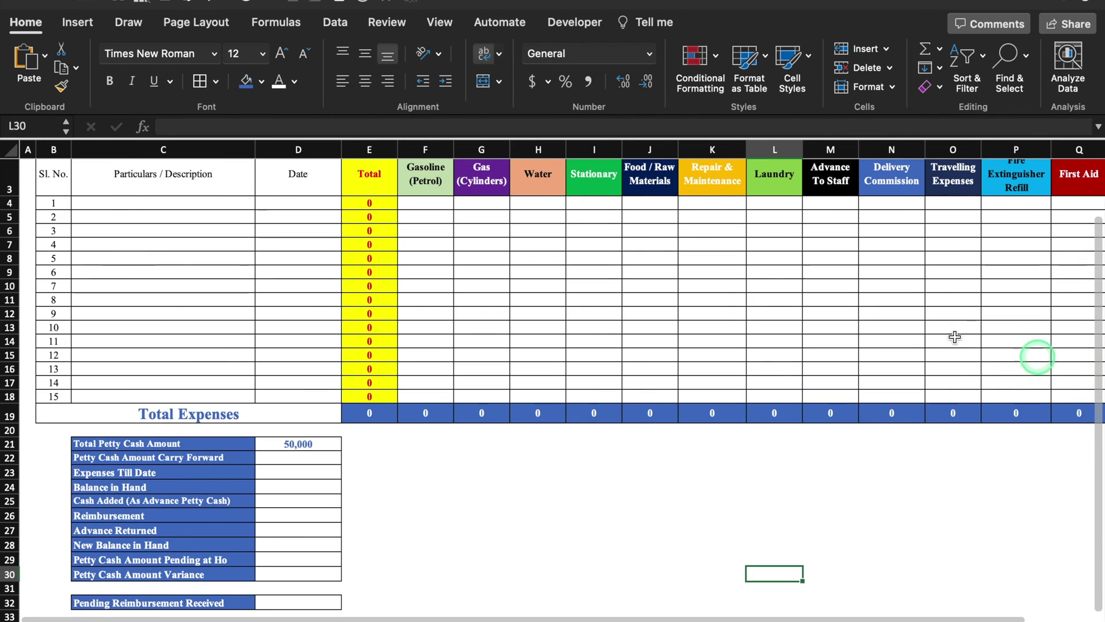
# Enter 50000 as the Petty Cash Amount Carry Forward in D22
pyautogui.click(395, 468)
pyautogui.click(359, 471)
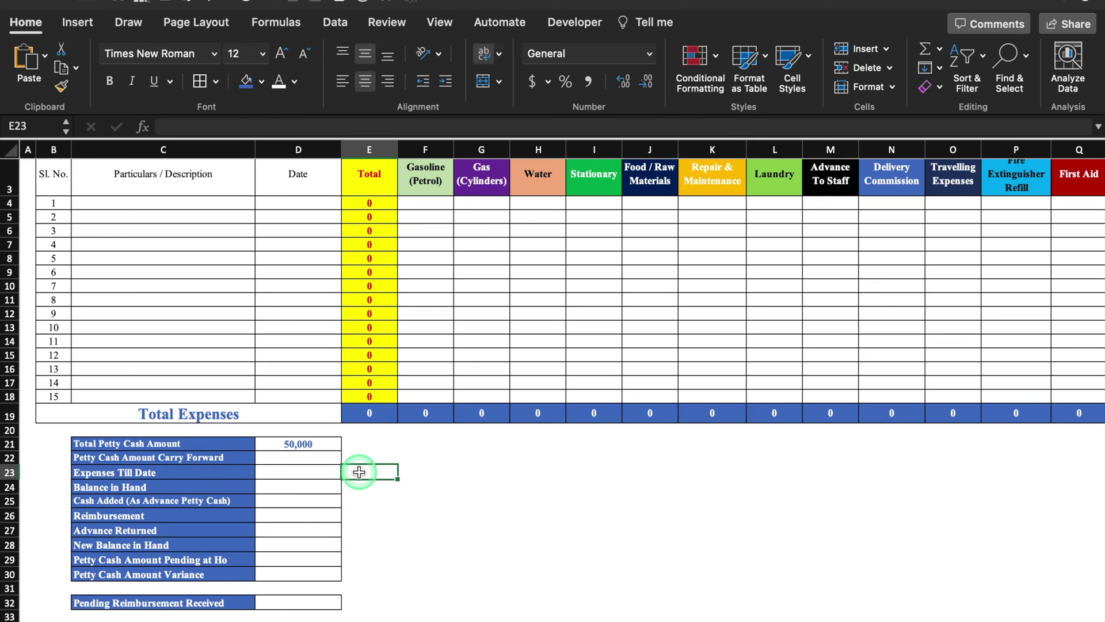
pyautogui.click(310, 456)
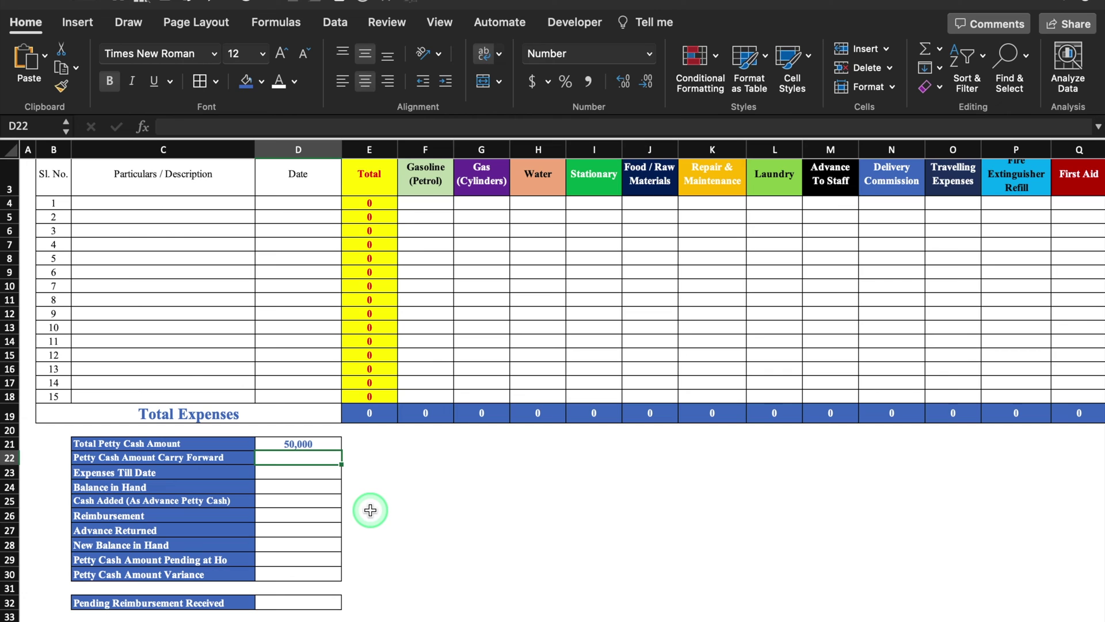
pyautogui.write('50000')
pyautogui.press('Return')
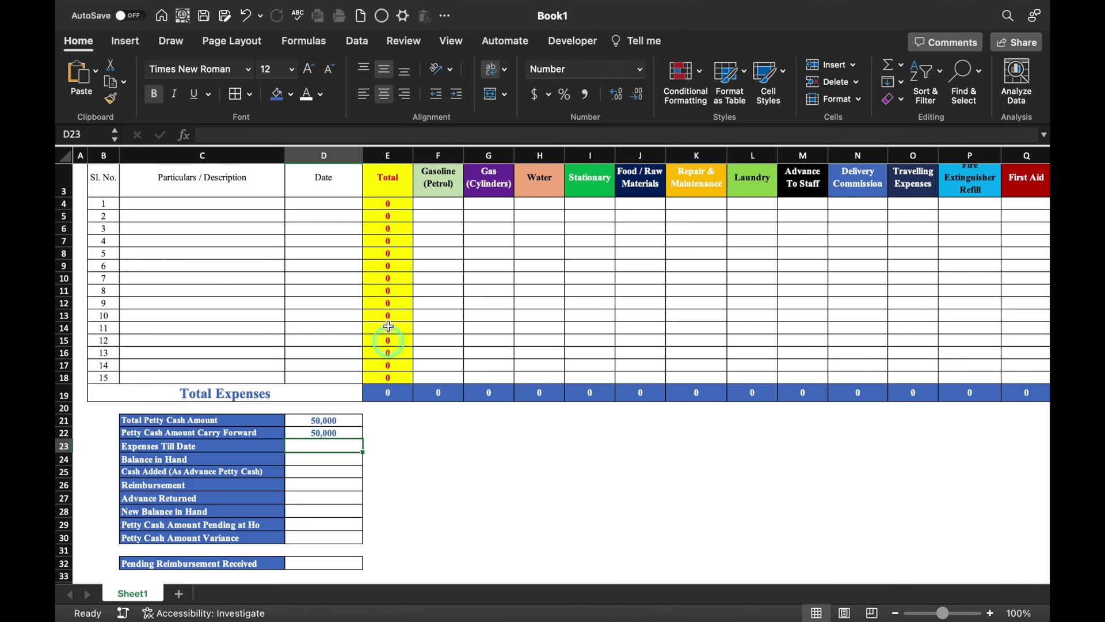
# Link Expenses Till Date in D23 to the total expenses cell with =E19
pyautogui.write('=')
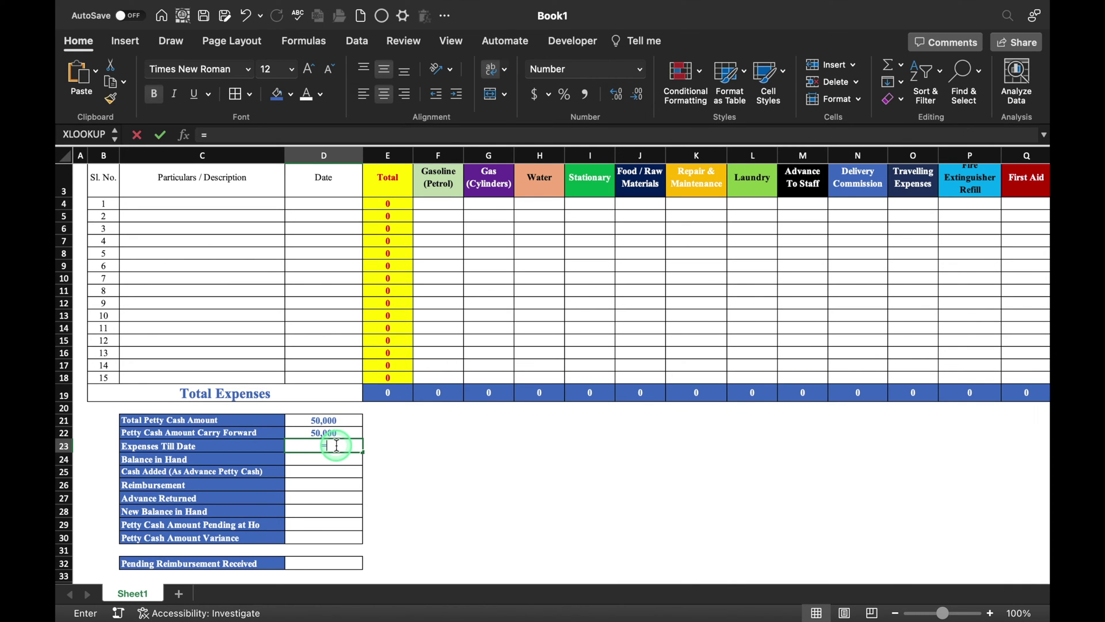
pyautogui.click(390, 394)
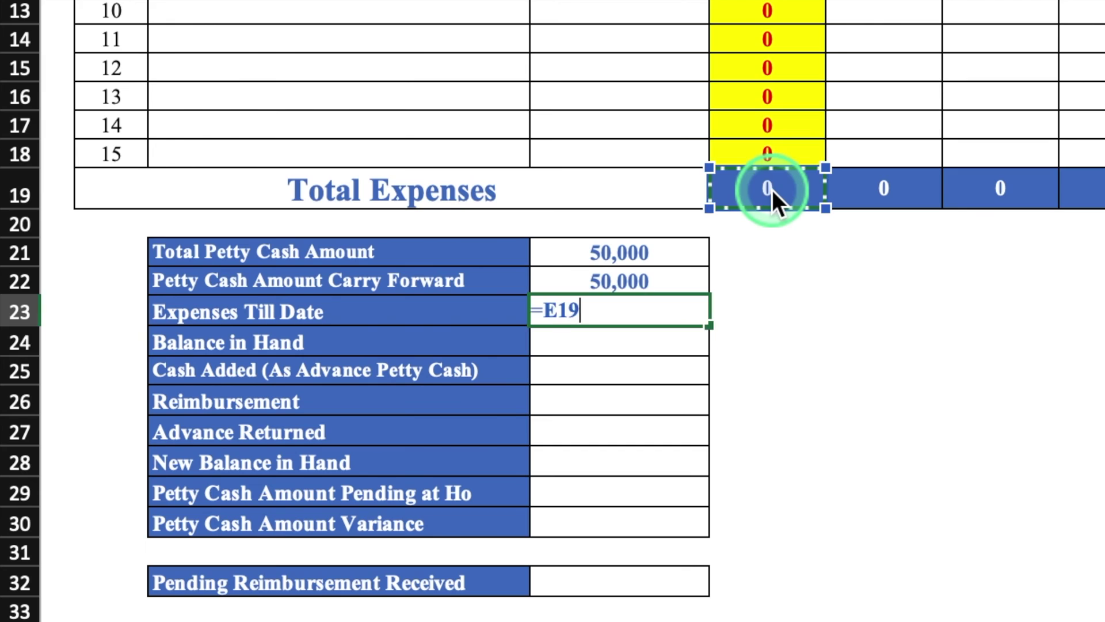
pyautogui.press('Return')
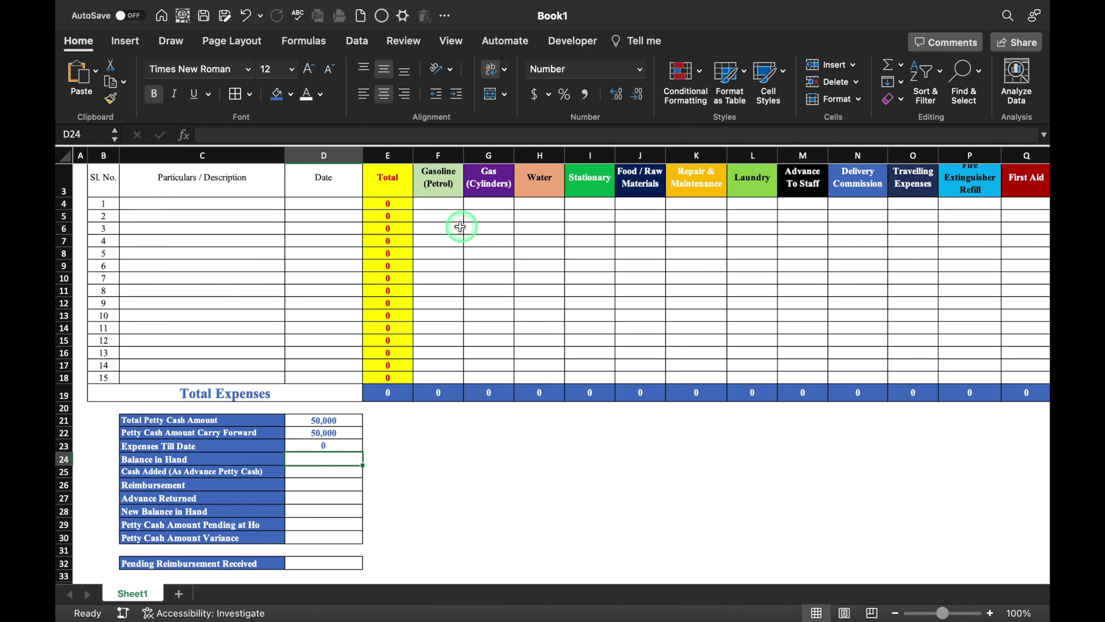
# Enter sample expenses of 200 for Gasoline in F6, 900 for Advance To Staff in M7 and 4000 for Stationary in I10
pyautogui.click(449, 228)
pyautogui.write('200')
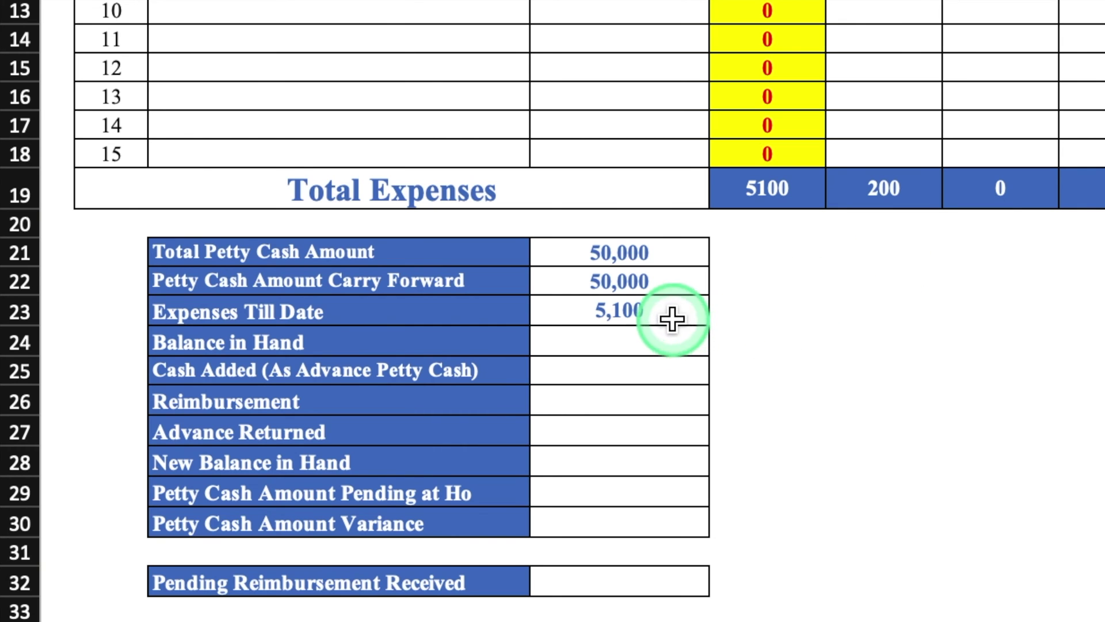
pyautogui.click(346, 442)
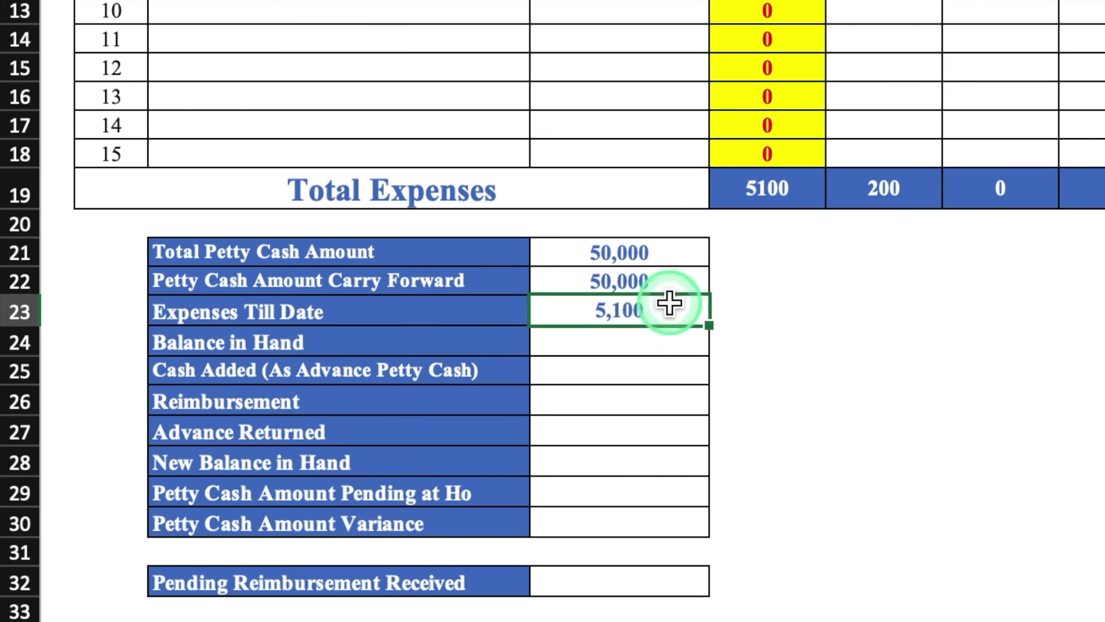
# Calculate Balance in Hand in D24 with the formula =D22-D23
pyautogui.click(659, 340)
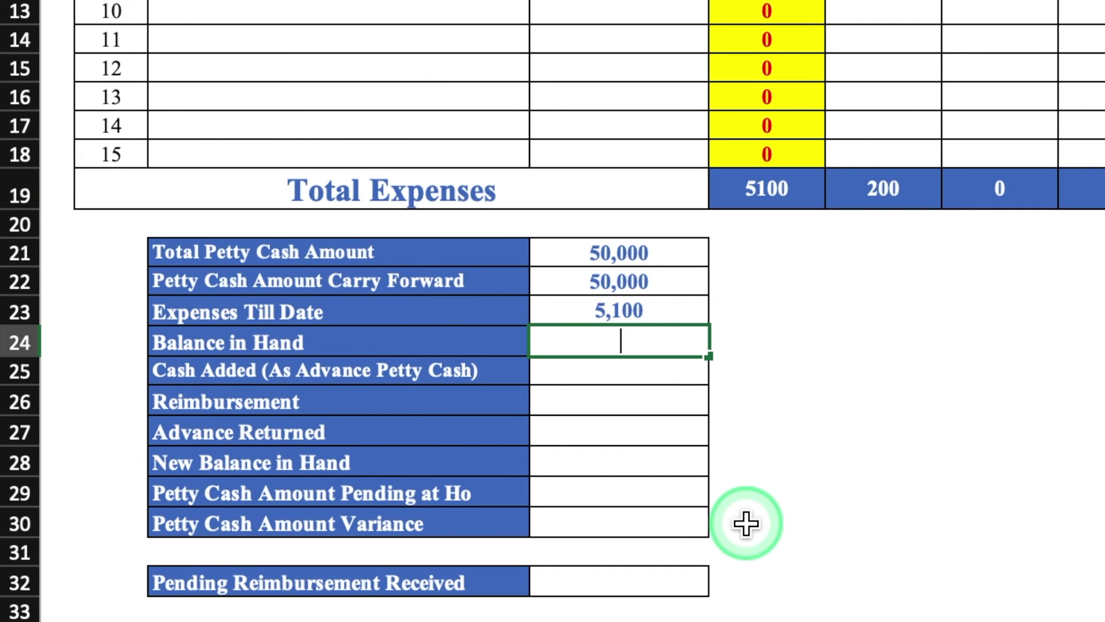
pyautogui.write('=')
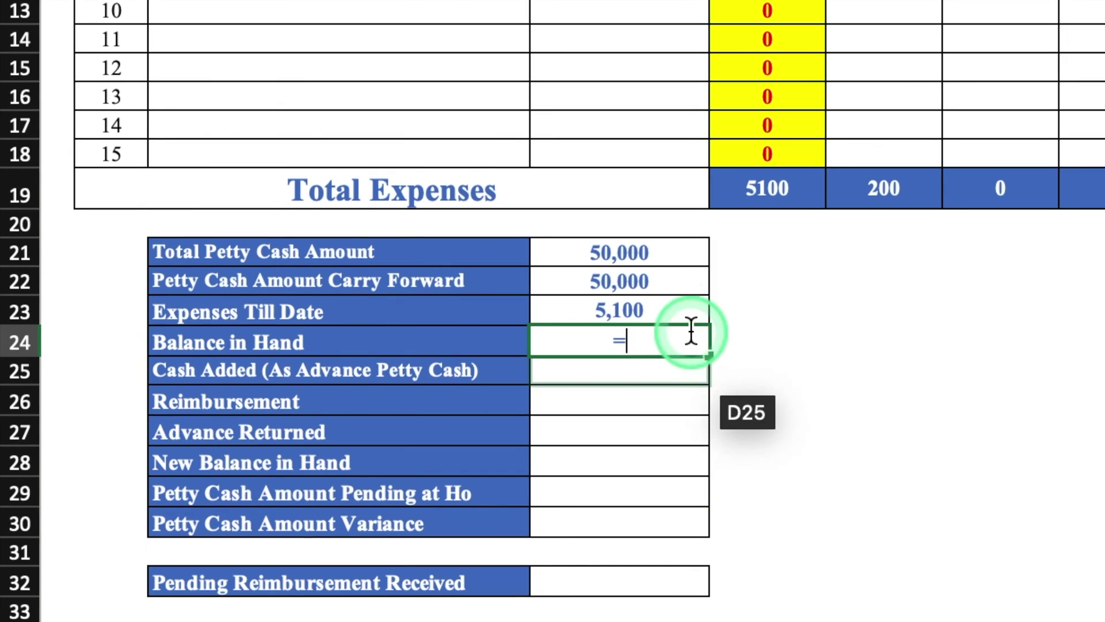
pyautogui.click(643, 282)
pyautogui.write('-')
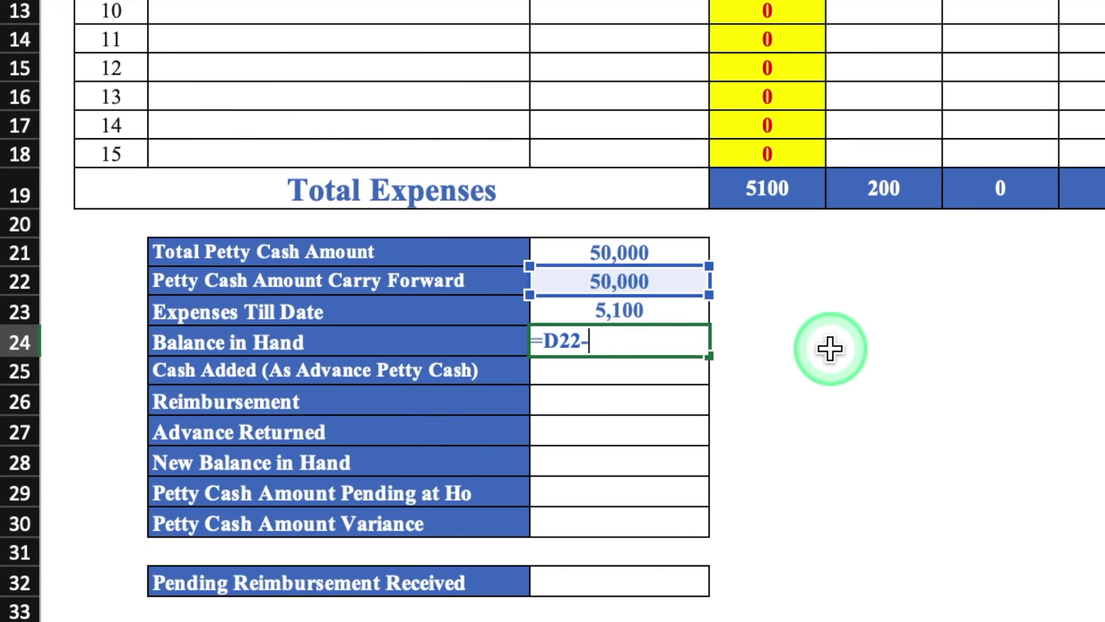
pyautogui.click(662, 305)
pyautogui.press('Return')
pyautogui.click(945, 294)
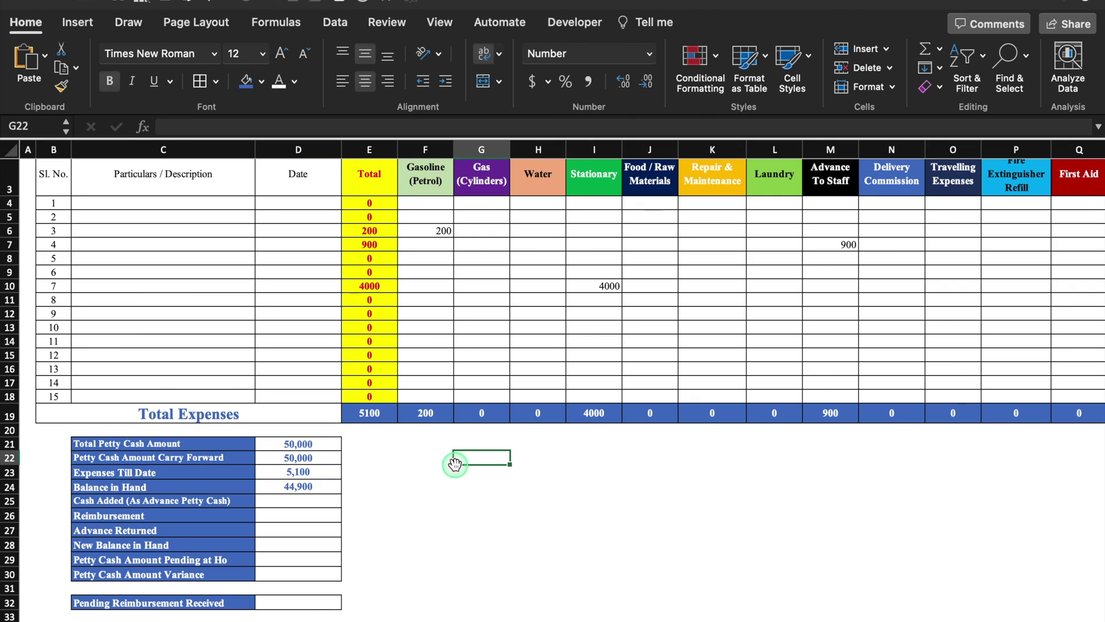
# Fill the Total Petty Cash Amount cell D21 with yellow and make its text red
pyautogui.click(336, 441)
pyautogui.click(261, 81)
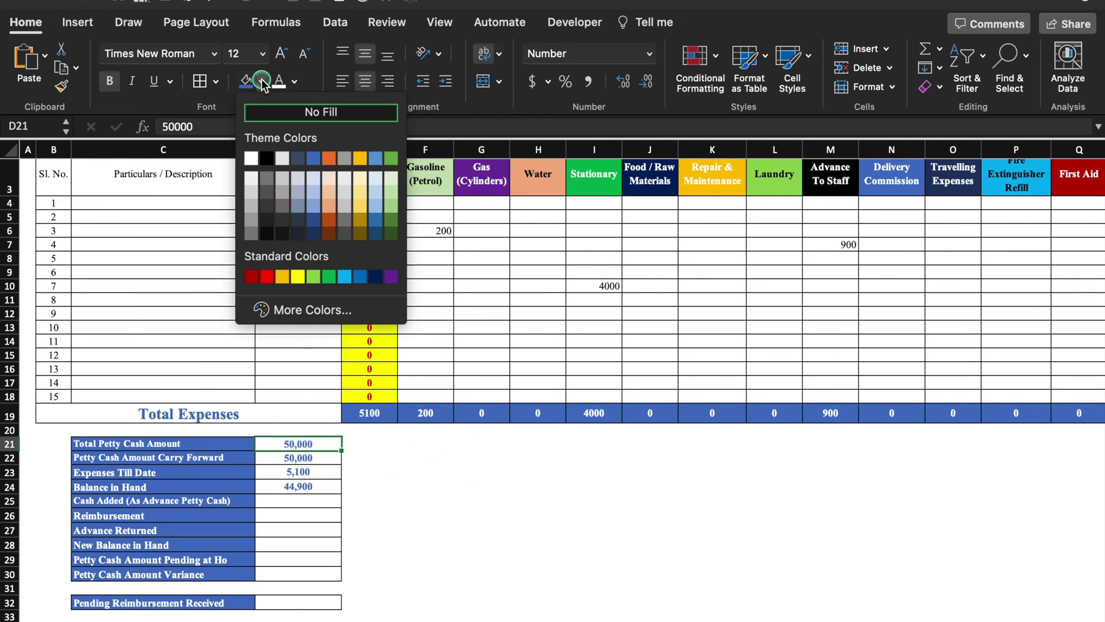
pyautogui.click(297, 276)
pyautogui.click(294, 81)
pyautogui.click(313, 274)
# Enter 5000 as Cash Added (As Advance Petty Cash) in D25
pyautogui.click(298, 501)
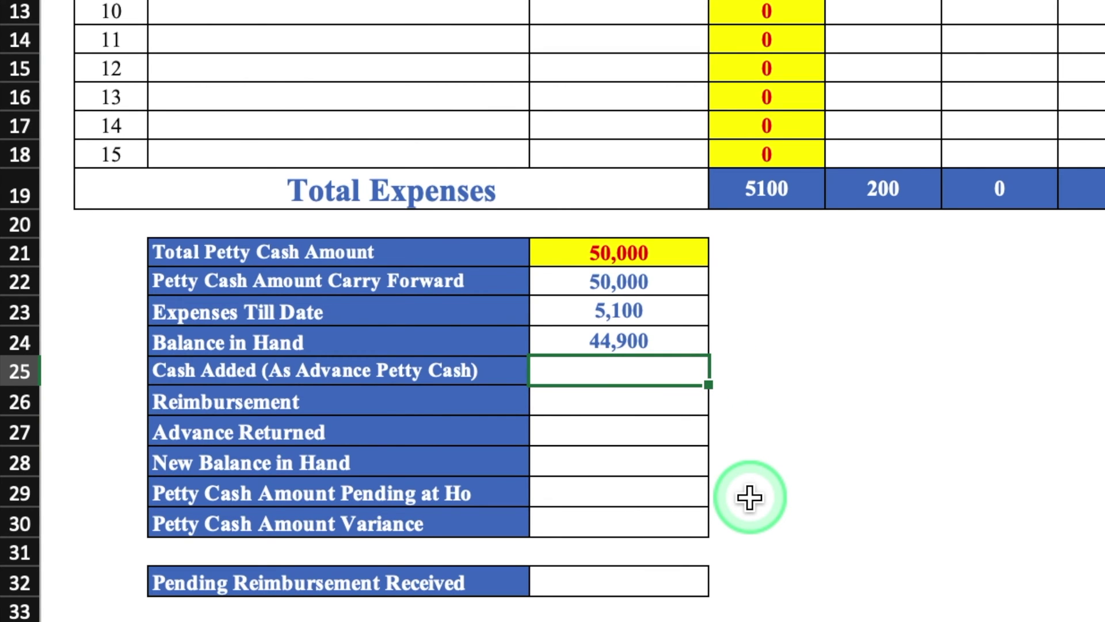
pyautogui.write('5000')
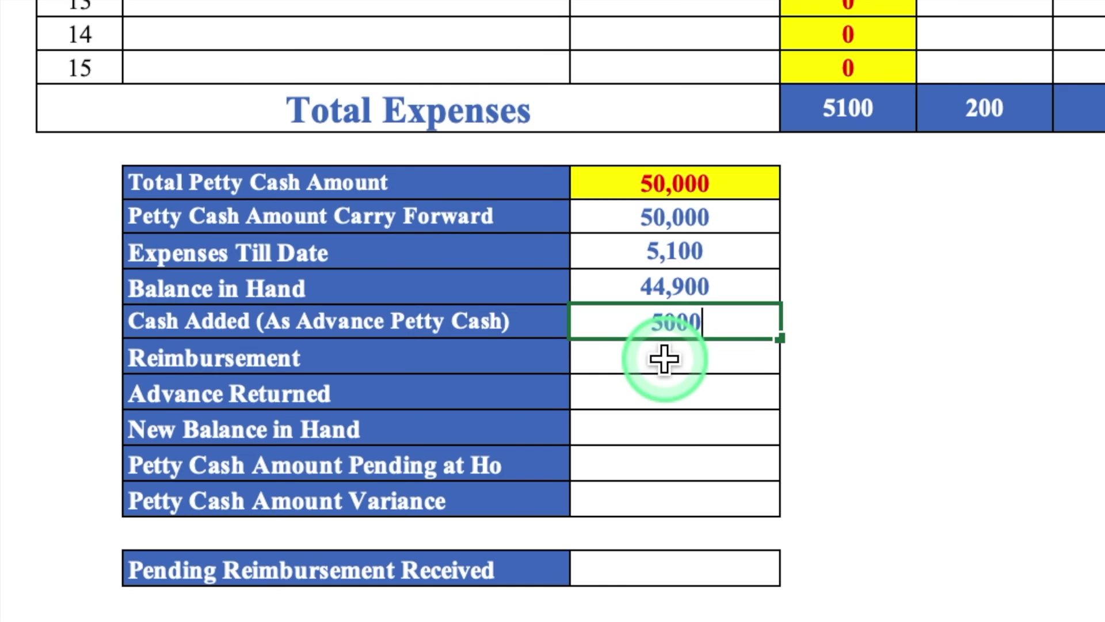
pyautogui.press('Return')
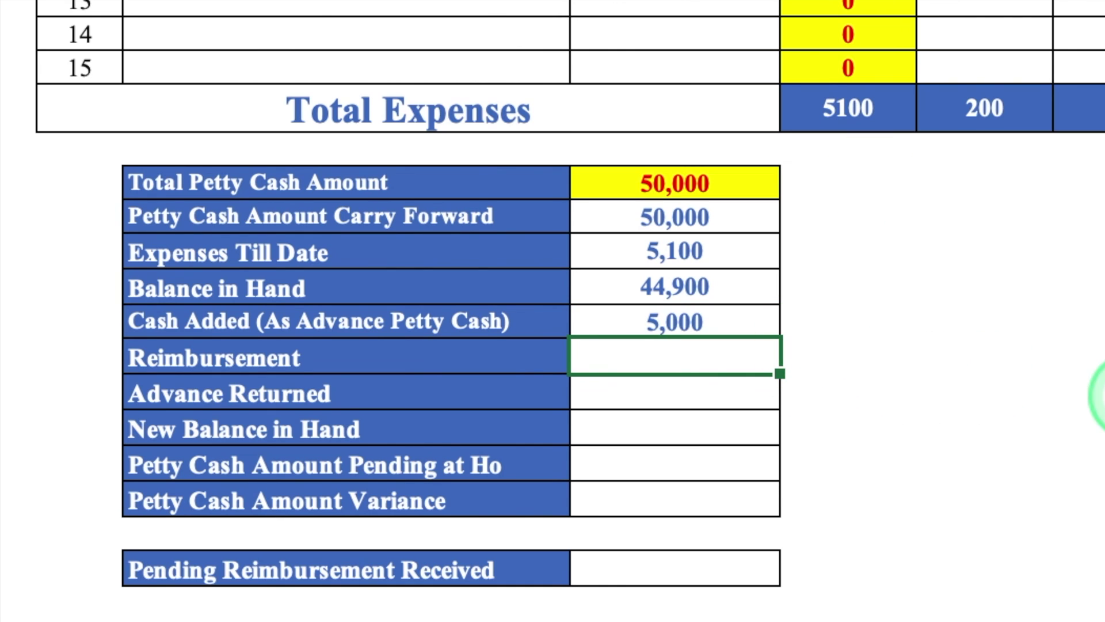
pyautogui.click(1094, 384)
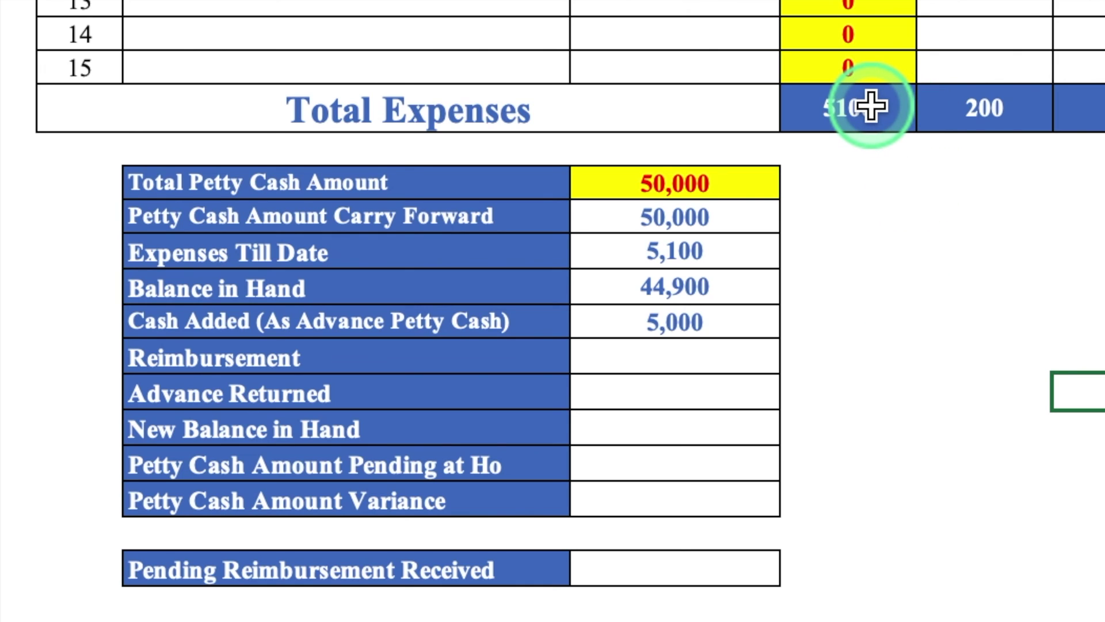
# Enter 5100 as the Reimbursement amount in D26
pyautogui.click(734, 351)
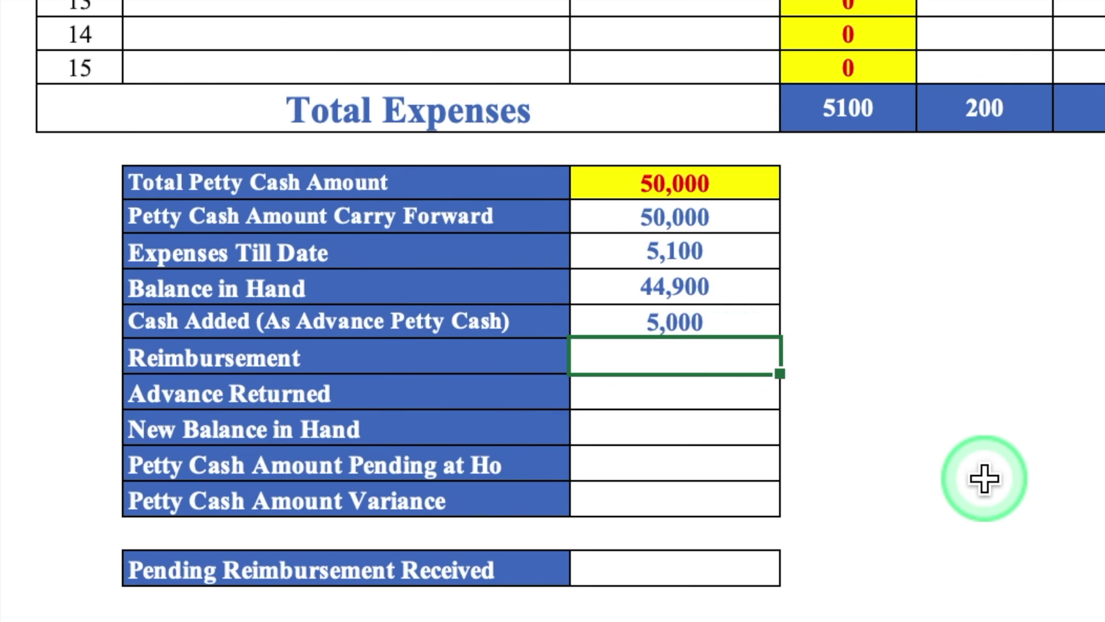
pyautogui.press('Up')
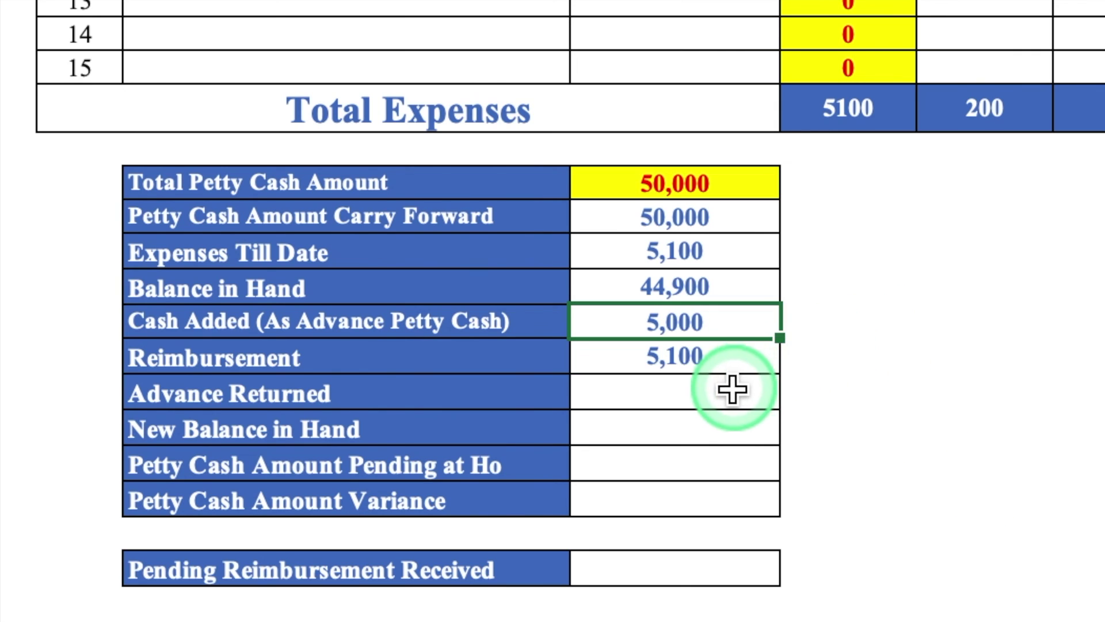
pyautogui.click(916, 356)
# Enter 5000 as the Advance Returned amount in D27
pyautogui.click(732, 394)
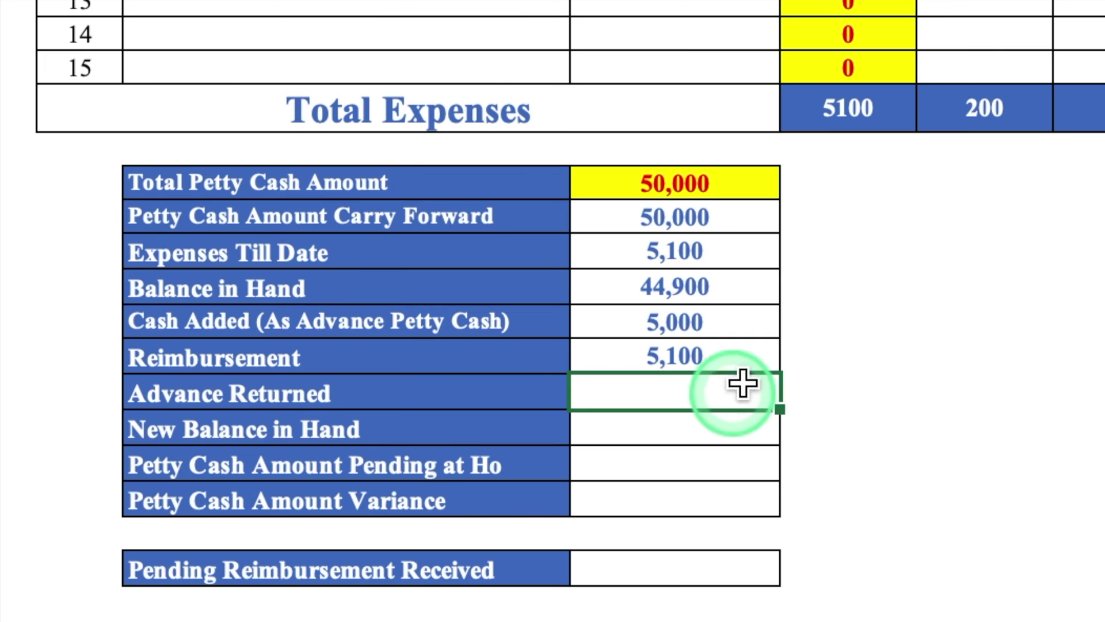
pyautogui.click(748, 317)
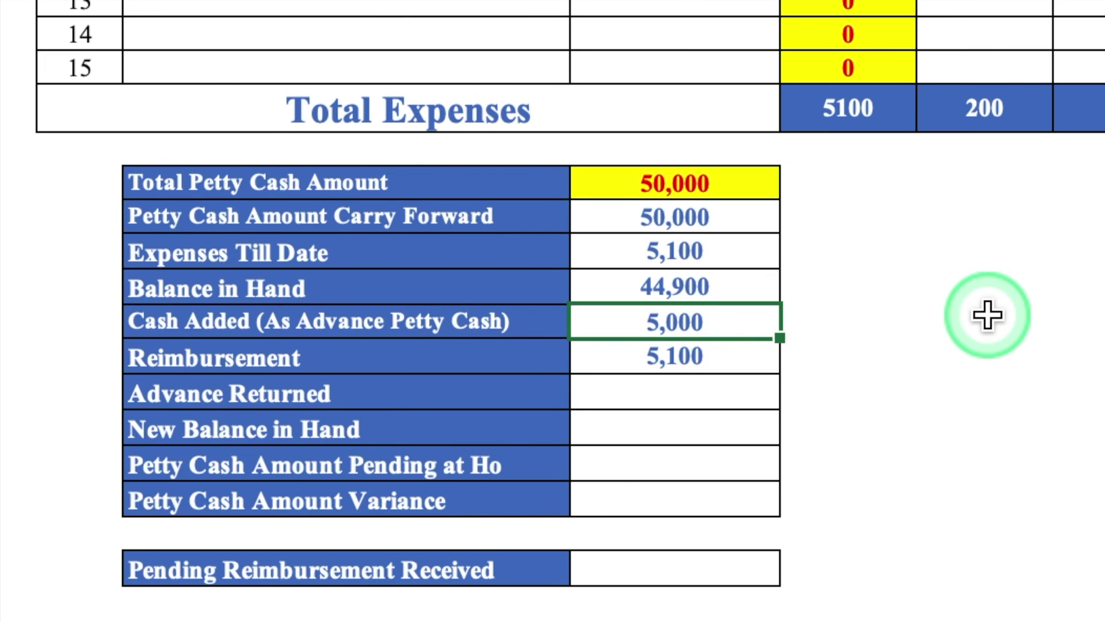
pyautogui.click(742, 398)
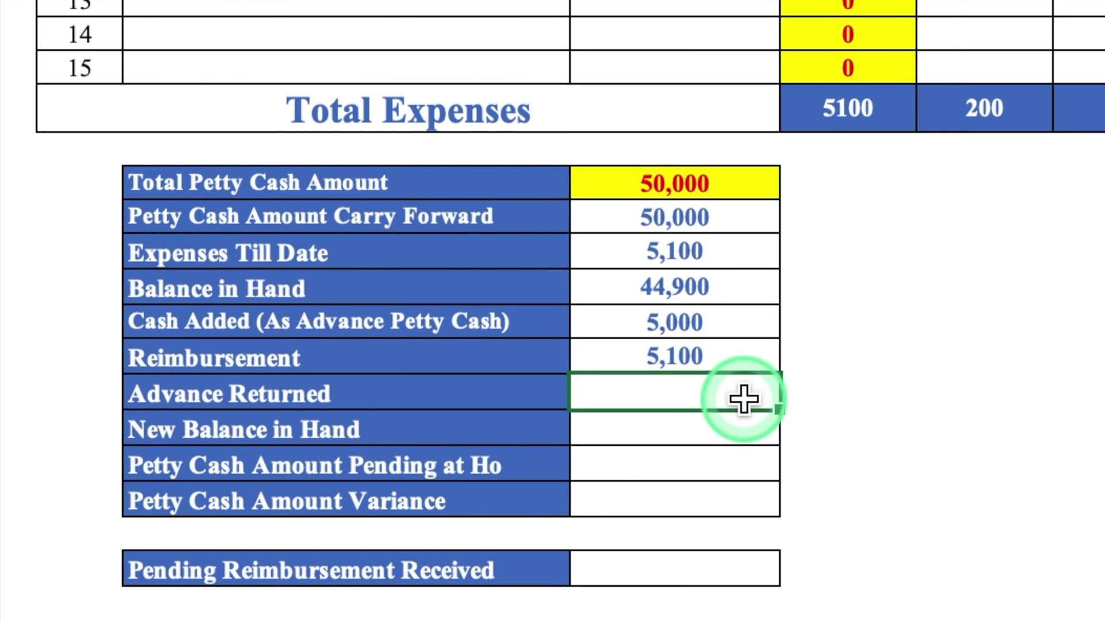
pyautogui.write('5000')
# Calculate New Balance in Hand in D28 with the formula =(D24+D25+D26)-(D27-D32)
pyautogui.click(714, 417)
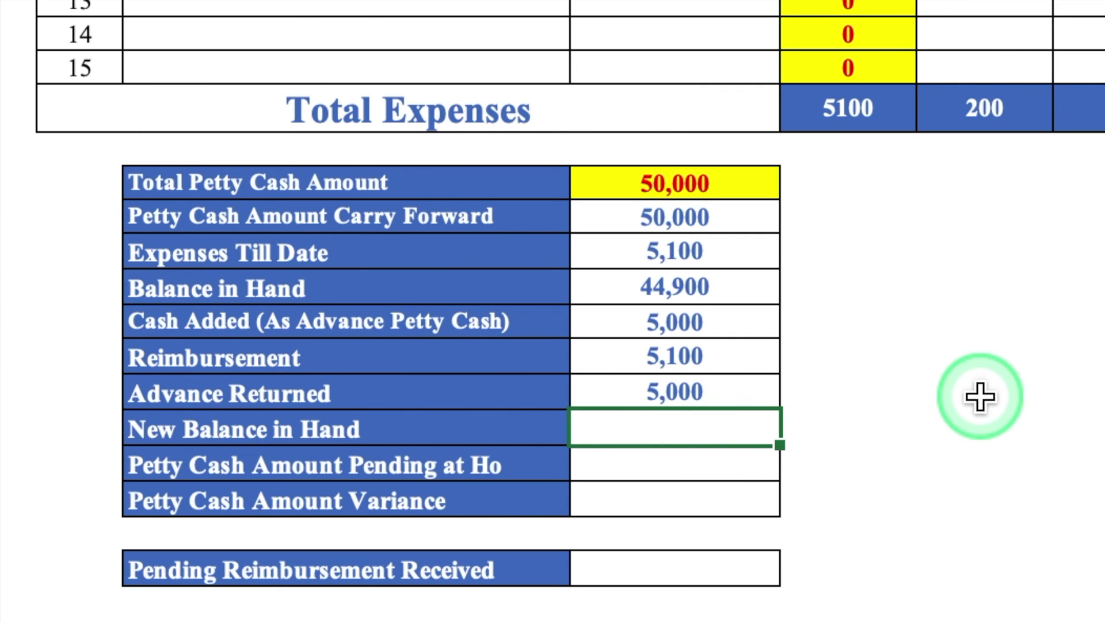
pyautogui.write('=')
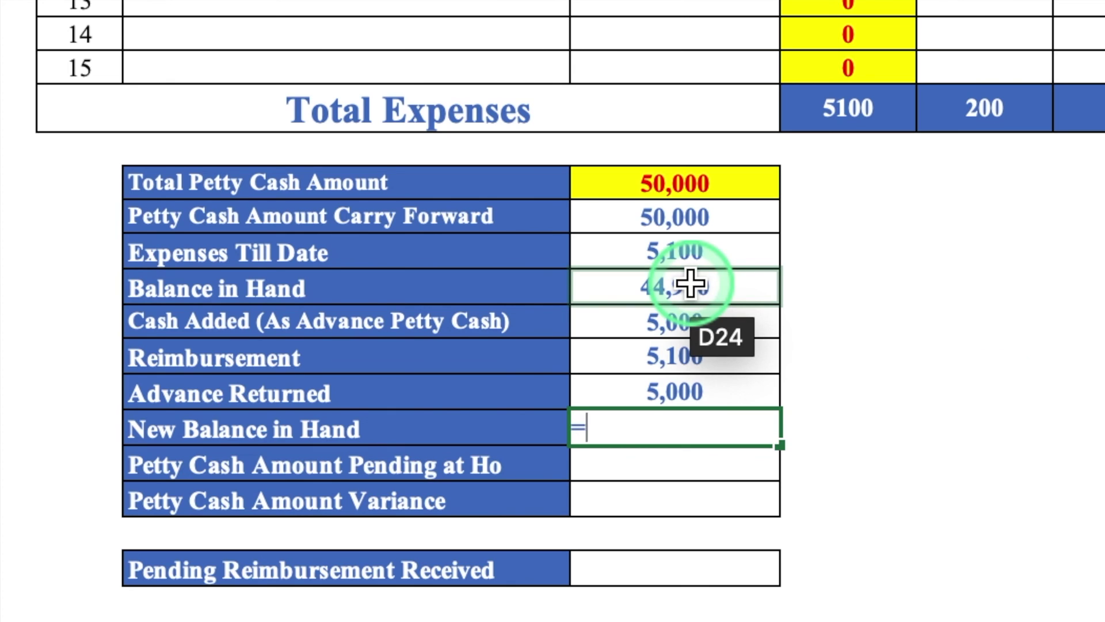
pyautogui.click(690, 282)
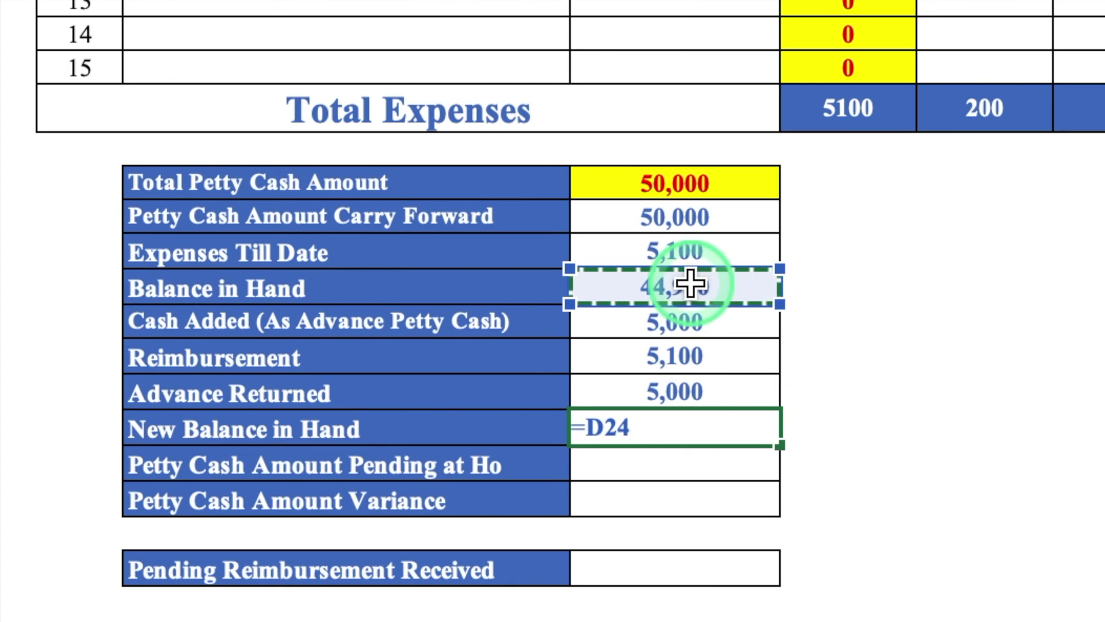
pyautogui.write('+')
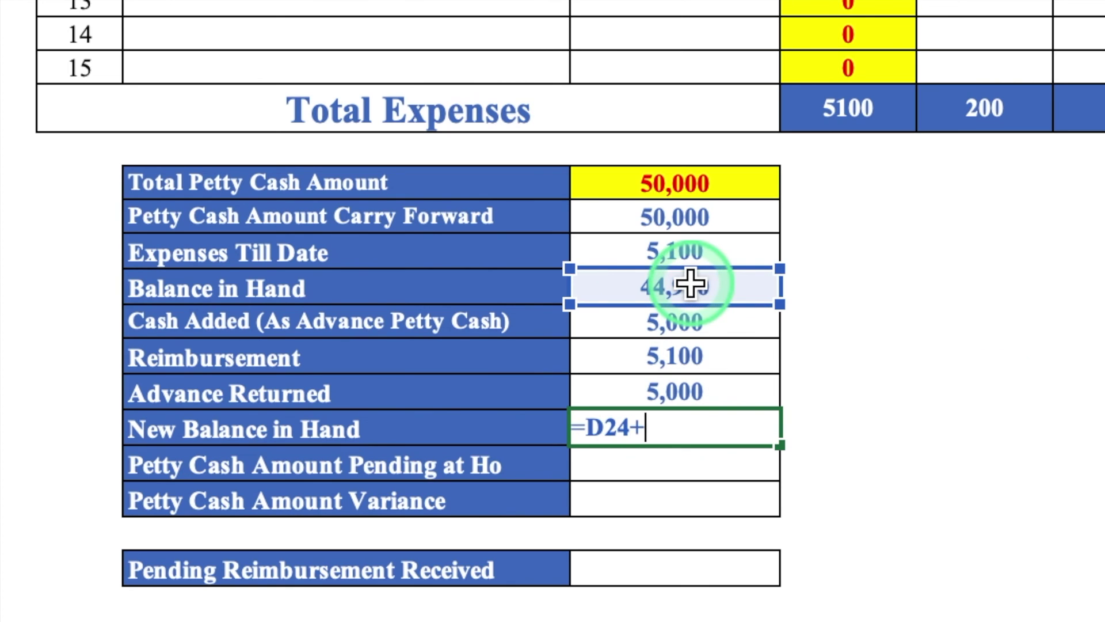
pyautogui.click(733, 319)
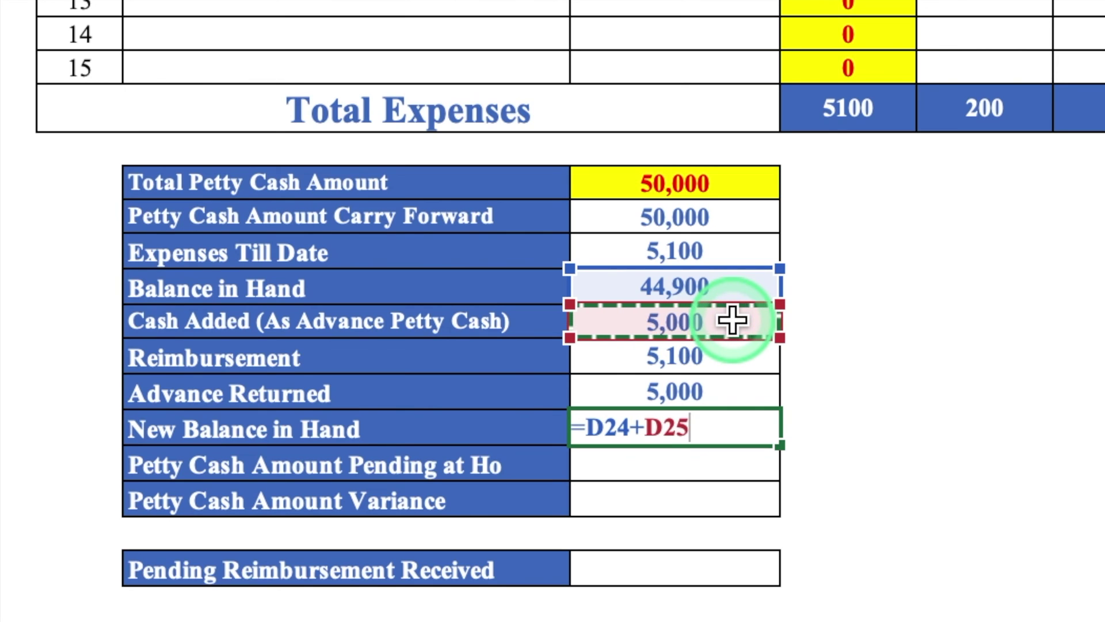
pyautogui.write('+')
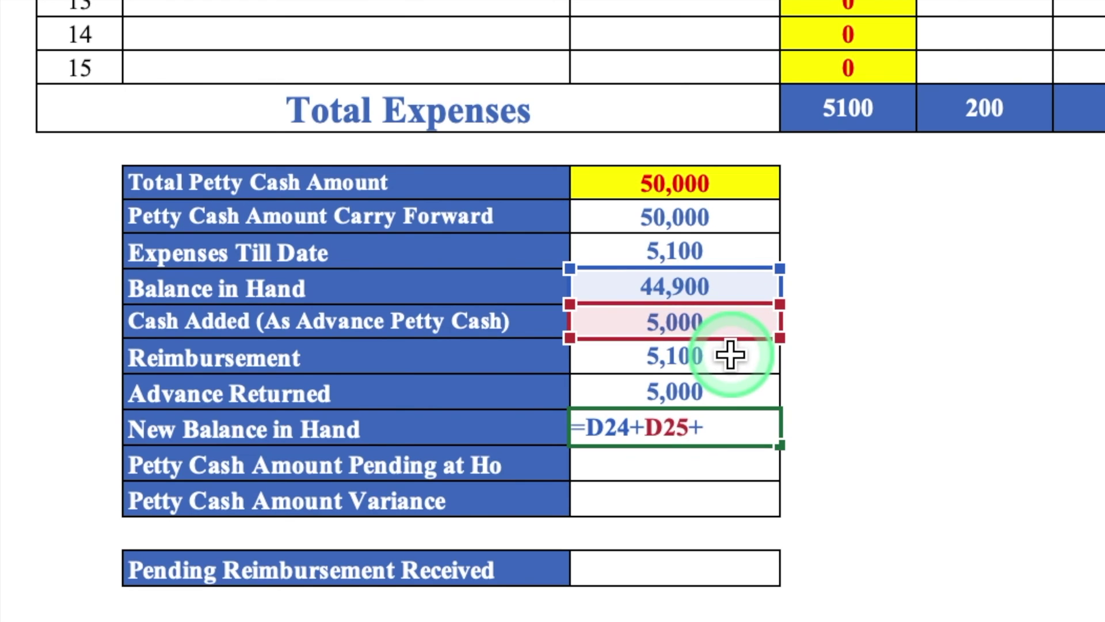
pyautogui.click(730, 355)
pyautogui.write(')-(')
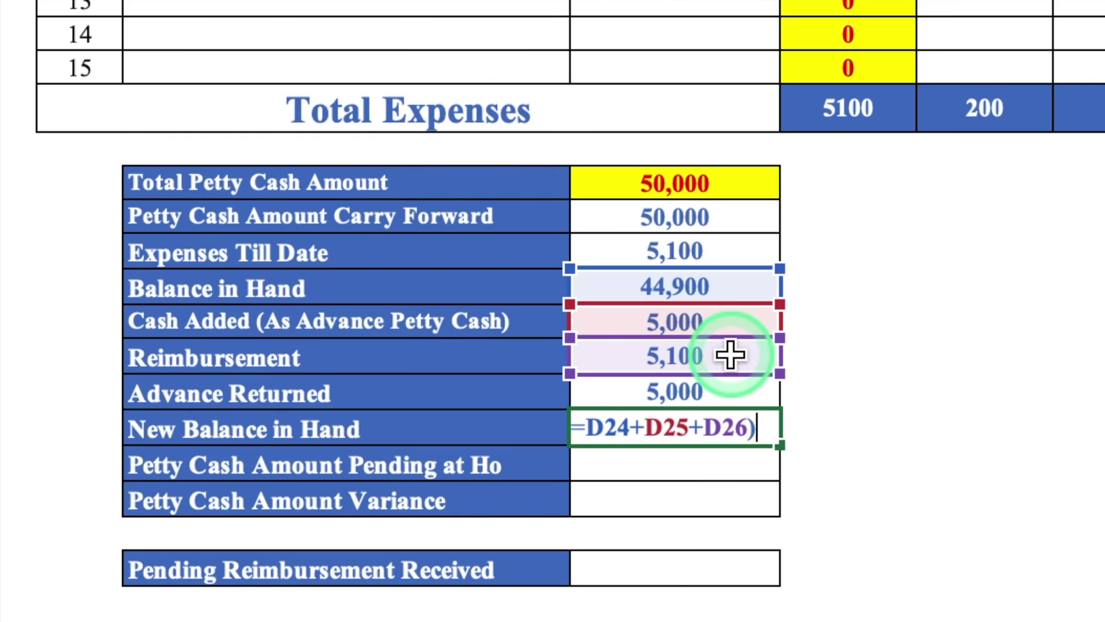
pyautogui.click(583, 429)
pyautogui.write('(')
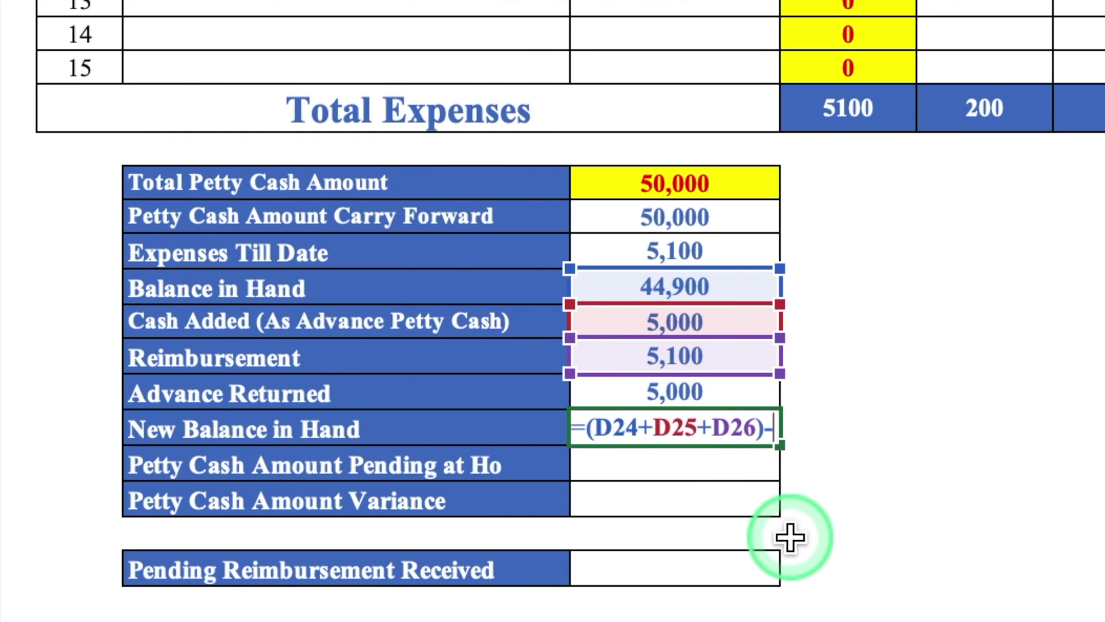
pyautogui.click(726, 384)
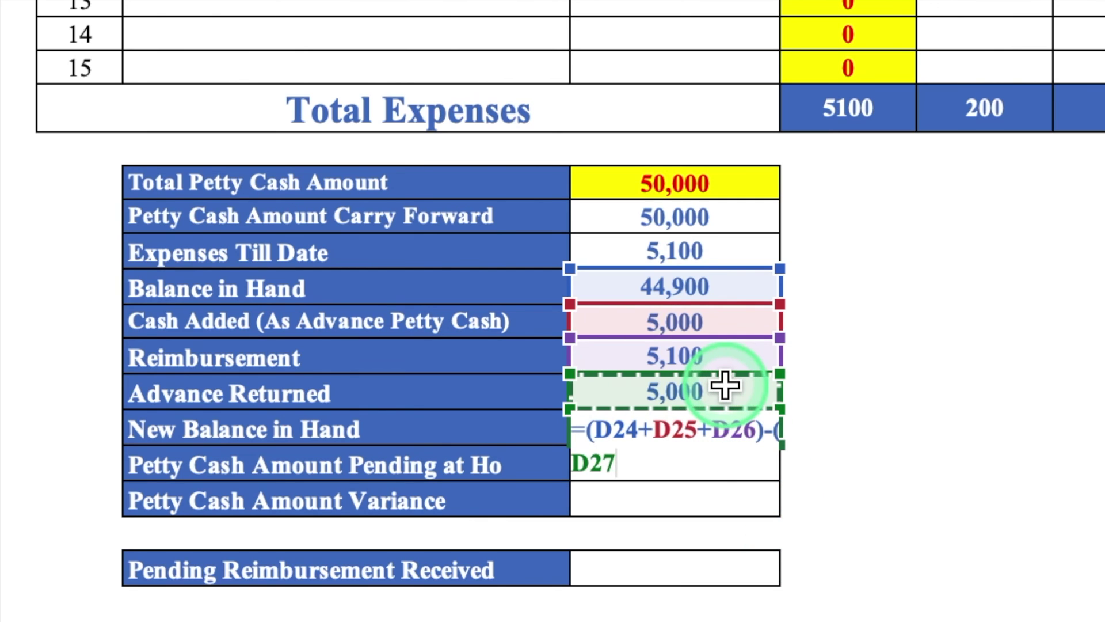
pyautogui.write('-')
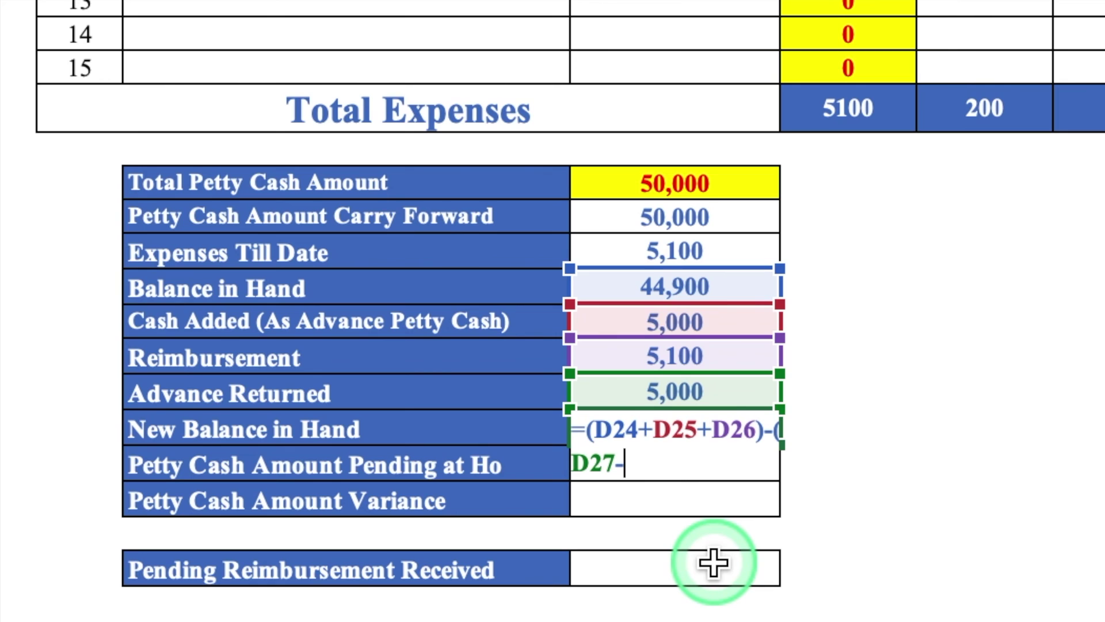
pyautogui.click(714, 562)
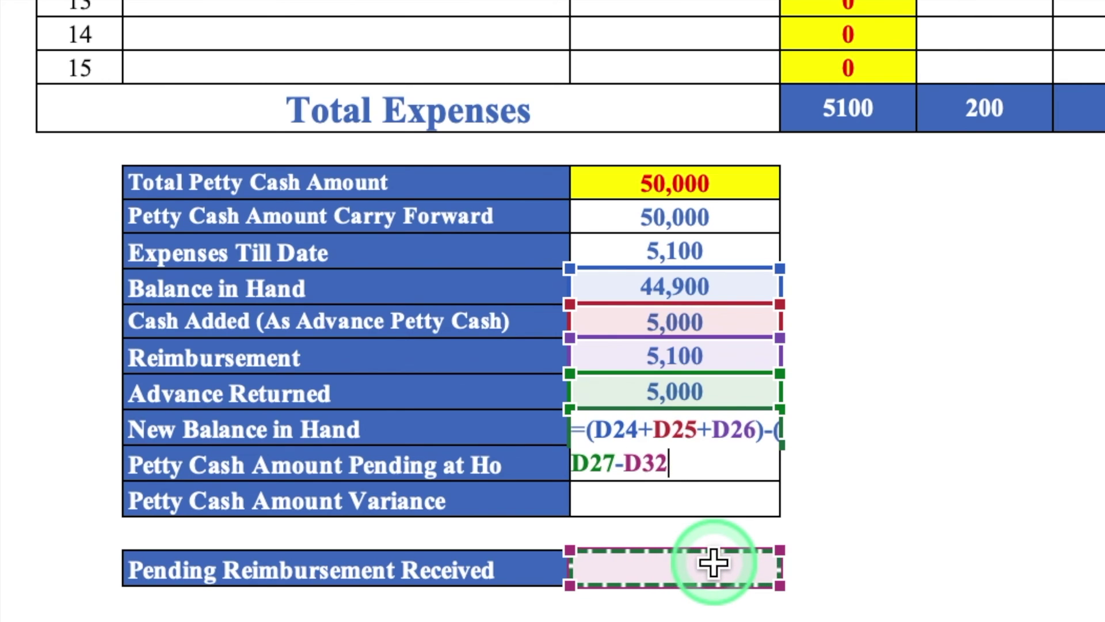
pyautogui.write(')')
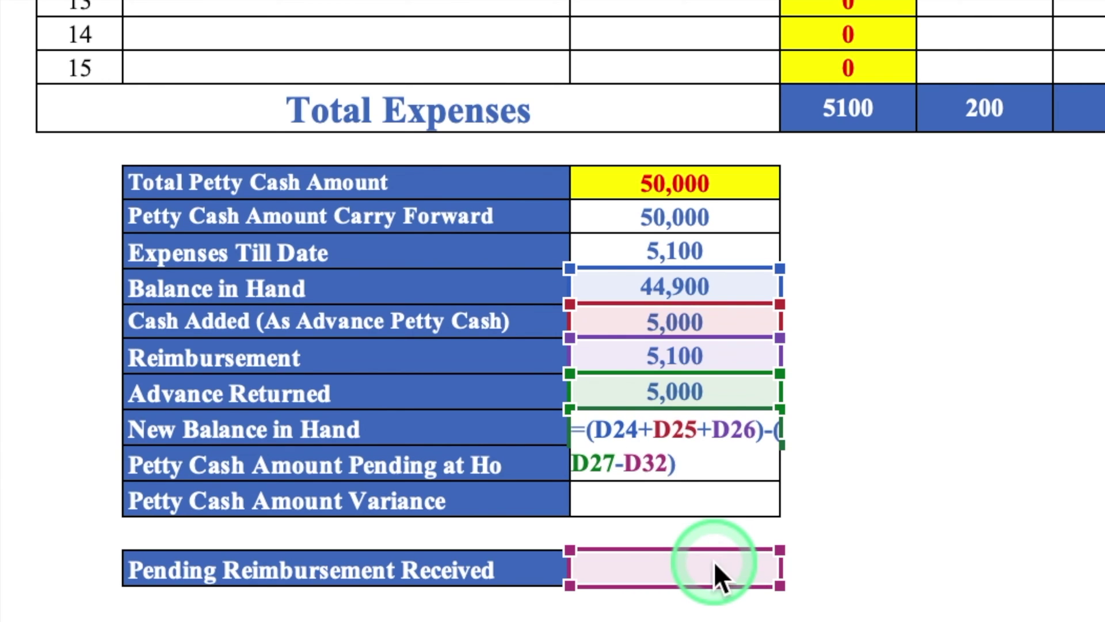
pyautogui.press('Return')
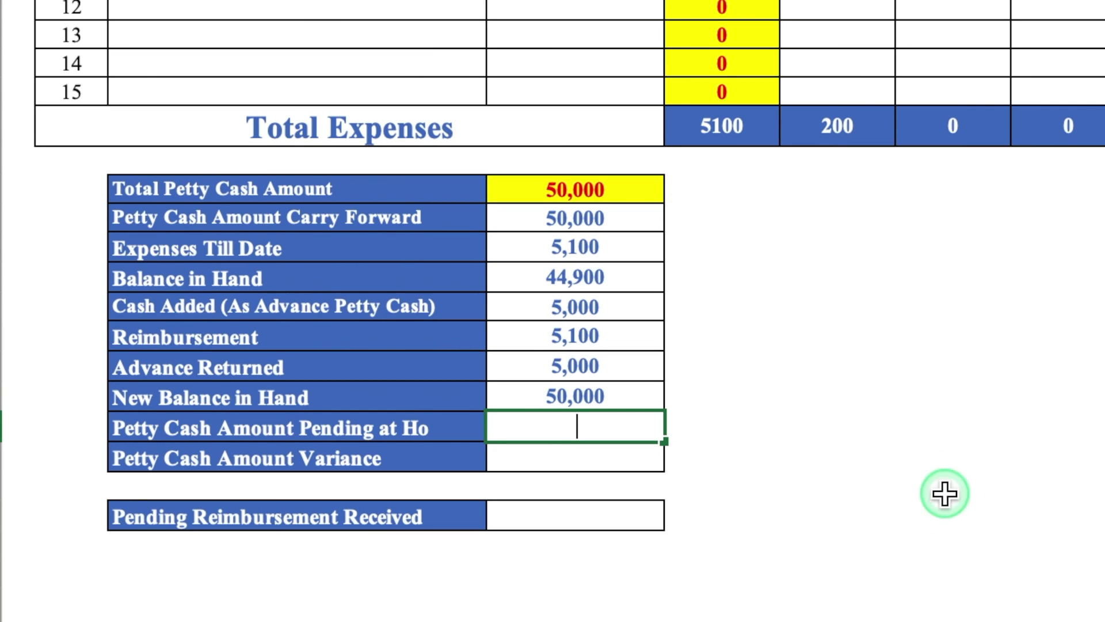
# Calculate Petty Cash Amount Pending at Ho in D29 with the formula =D23-D26-D32
pyautogui.click(948, 457)
pyautogui.click(642, 390)
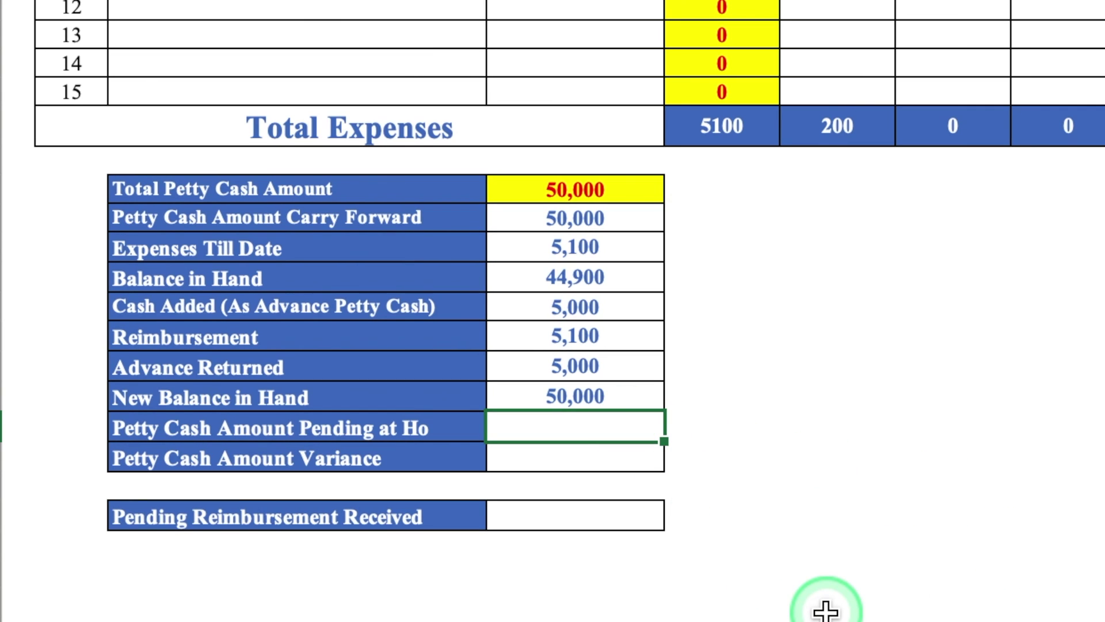
pyautogui.write('=')
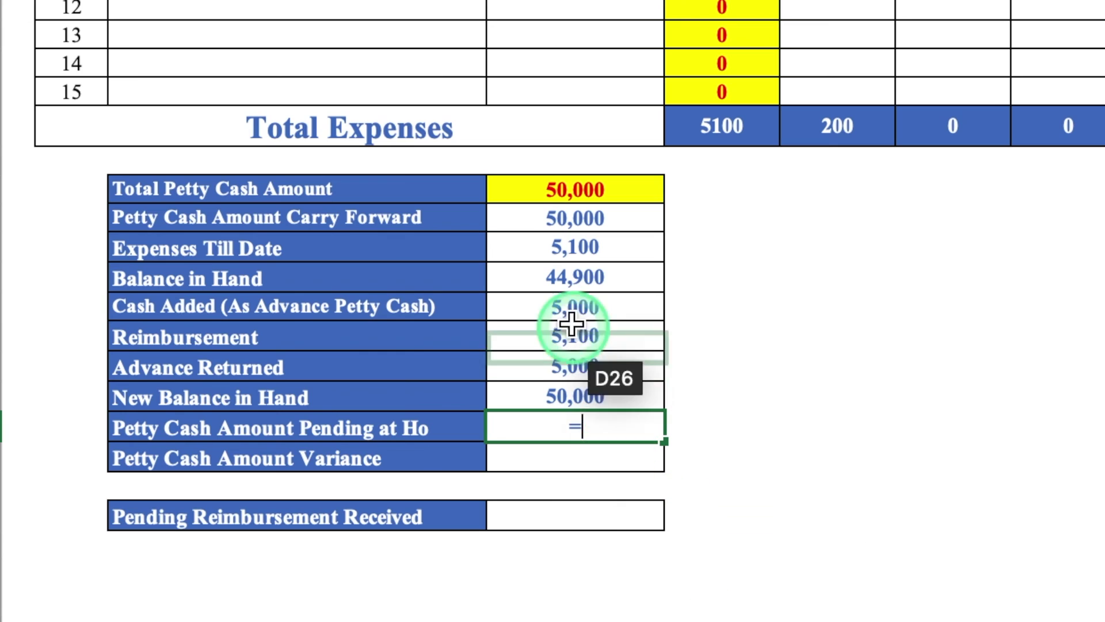
pyautogui.click(540, 244)
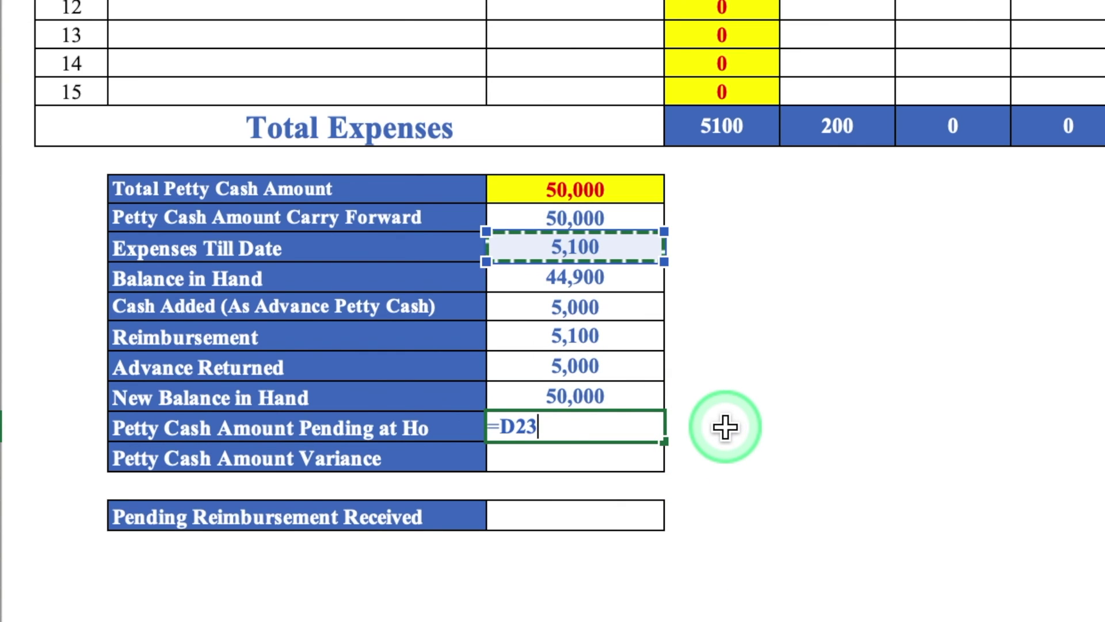
pyautogui.write('-')
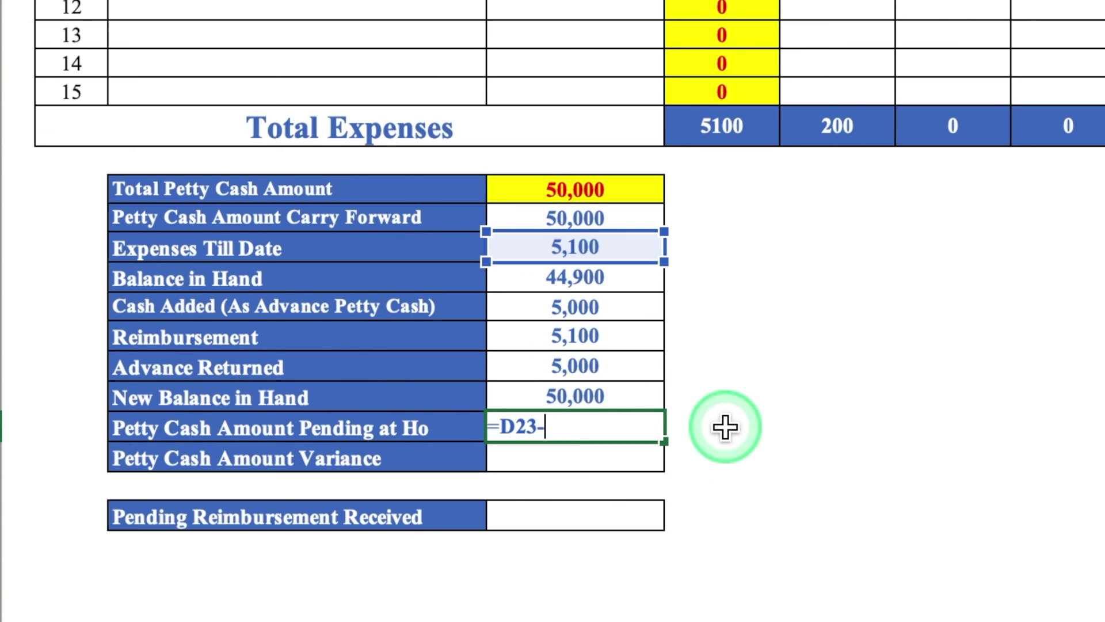
pyautogui.click(624, 332)
pyautogui.write('-')
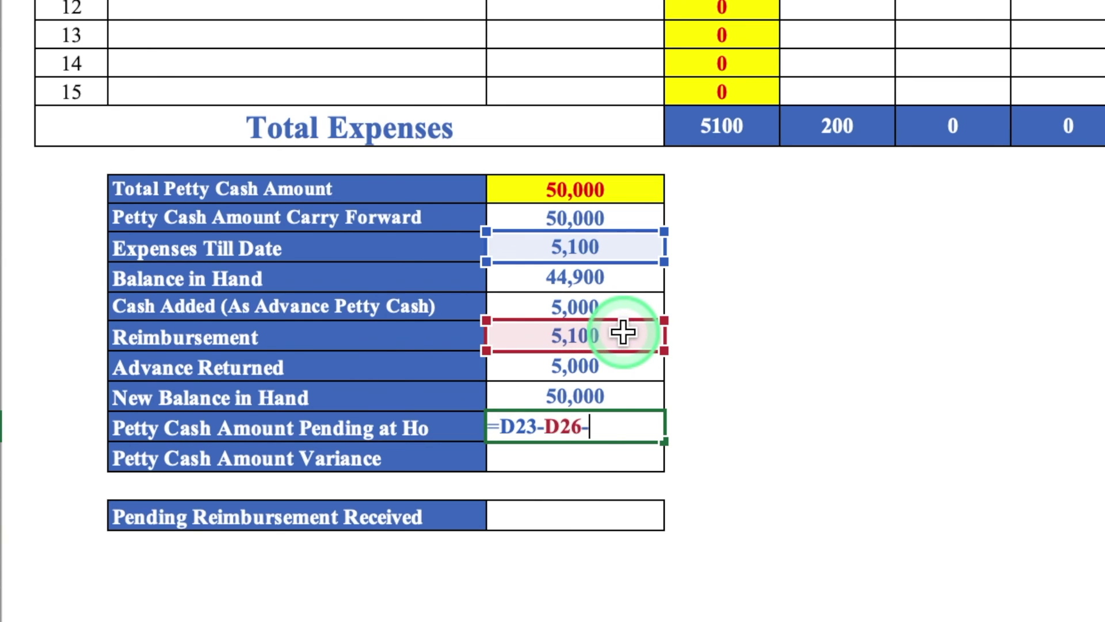
pyautogui.click(554, 512)
pyautogui.press('Return')
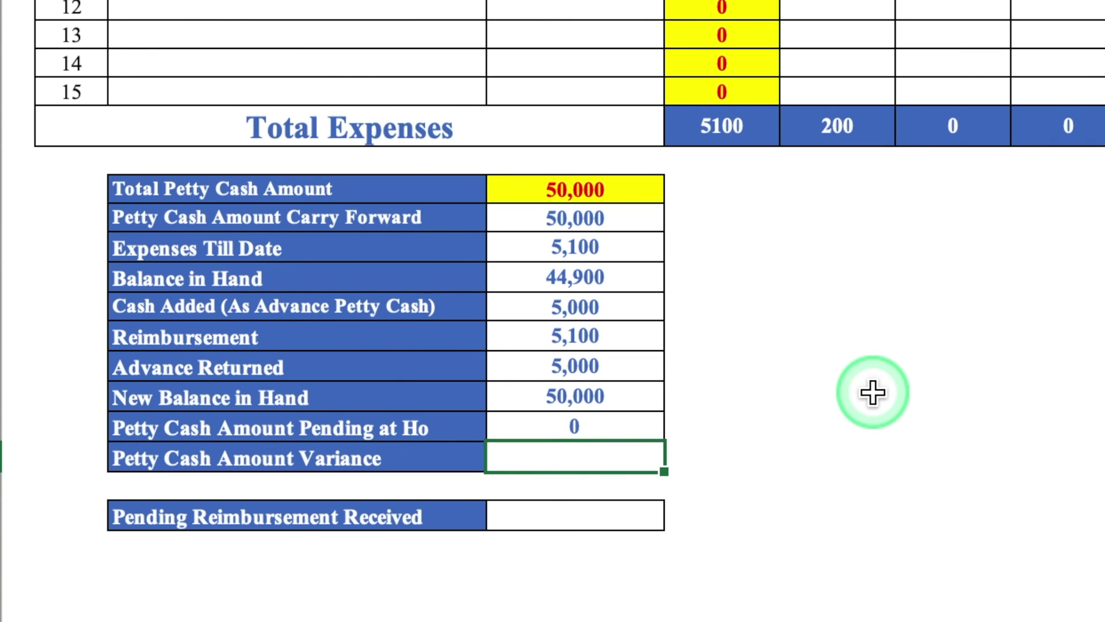
# Calculate Petty Cash Amount Variance in D30 with the formula =(D28+D29)-D22
pyautogui.write('=')
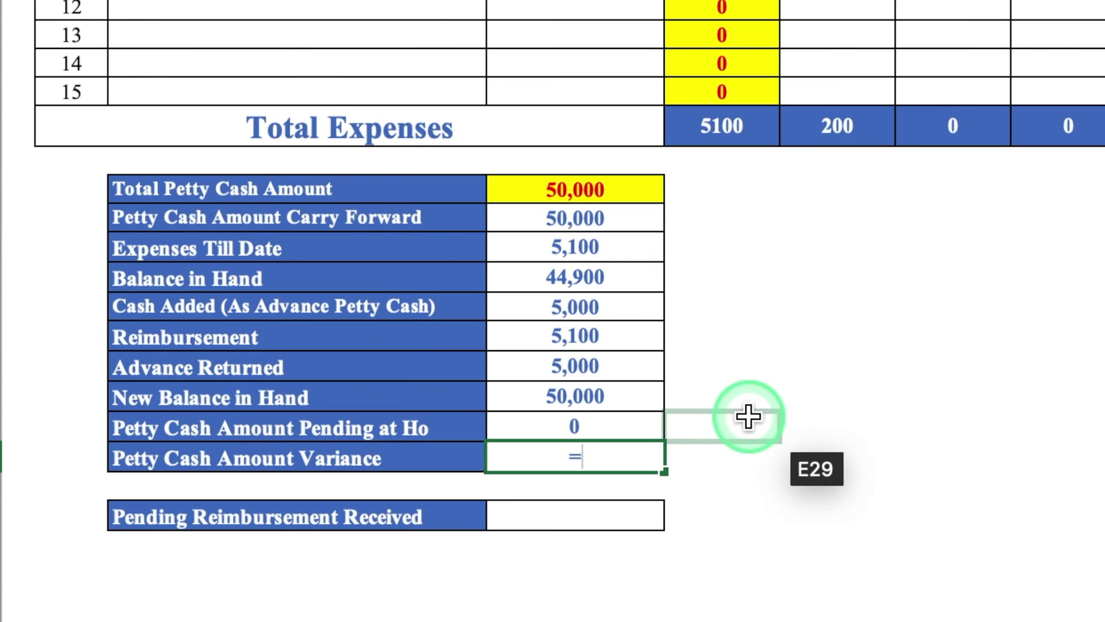
pyautogui.click(582, 396)
pyautogui.write('+')
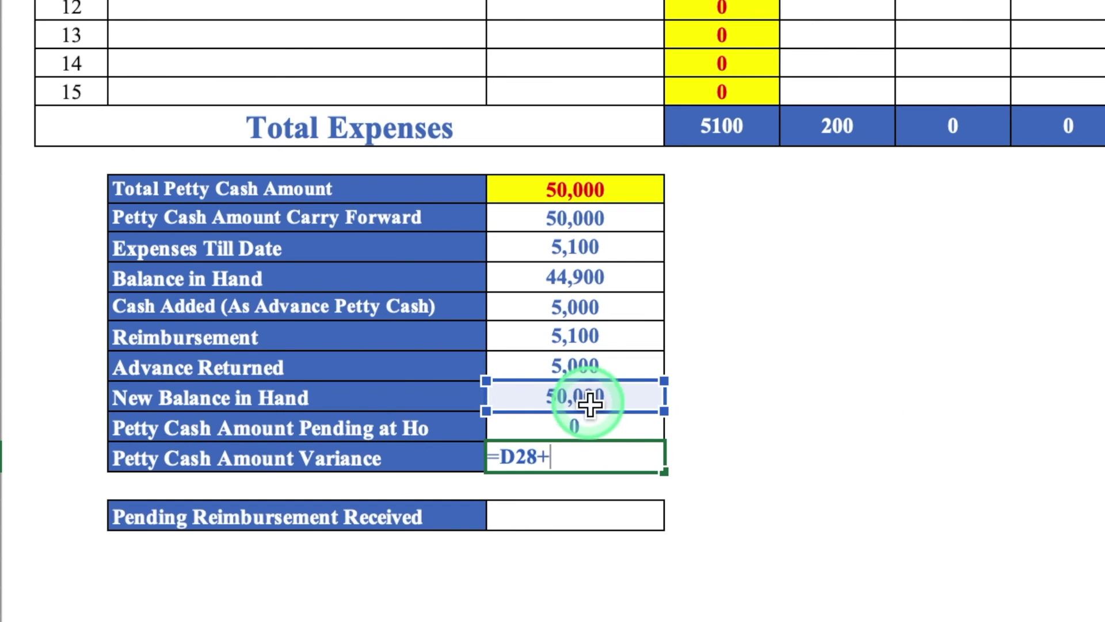
pyautogui.click(614, 426)
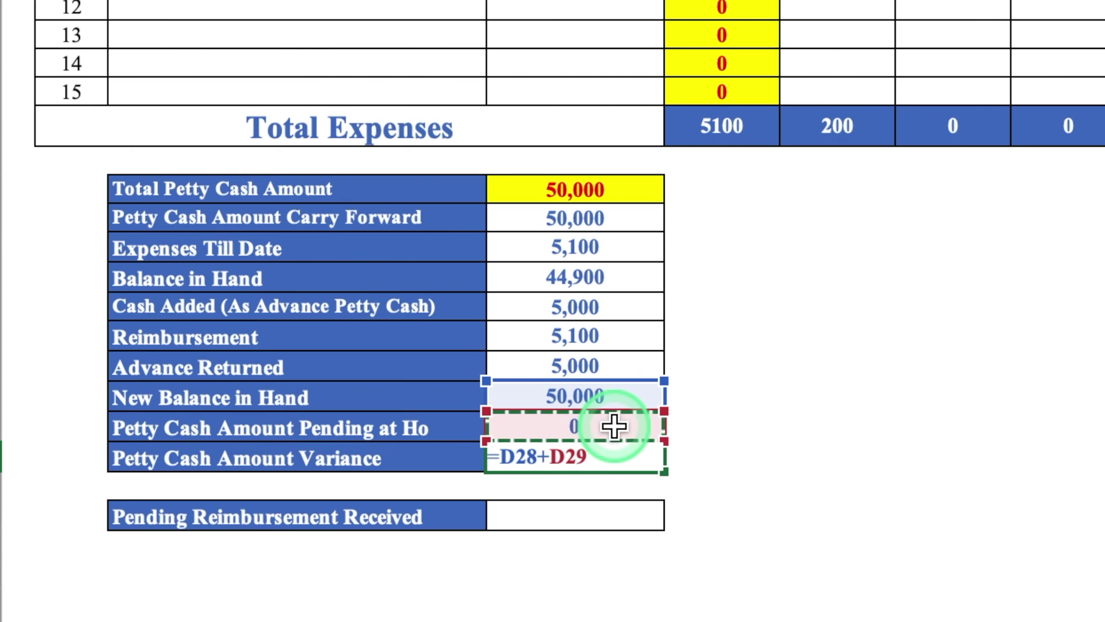
pyautogui.click(497, 457)
pyautogui.write('(')
pyautogui.click(619, 456)
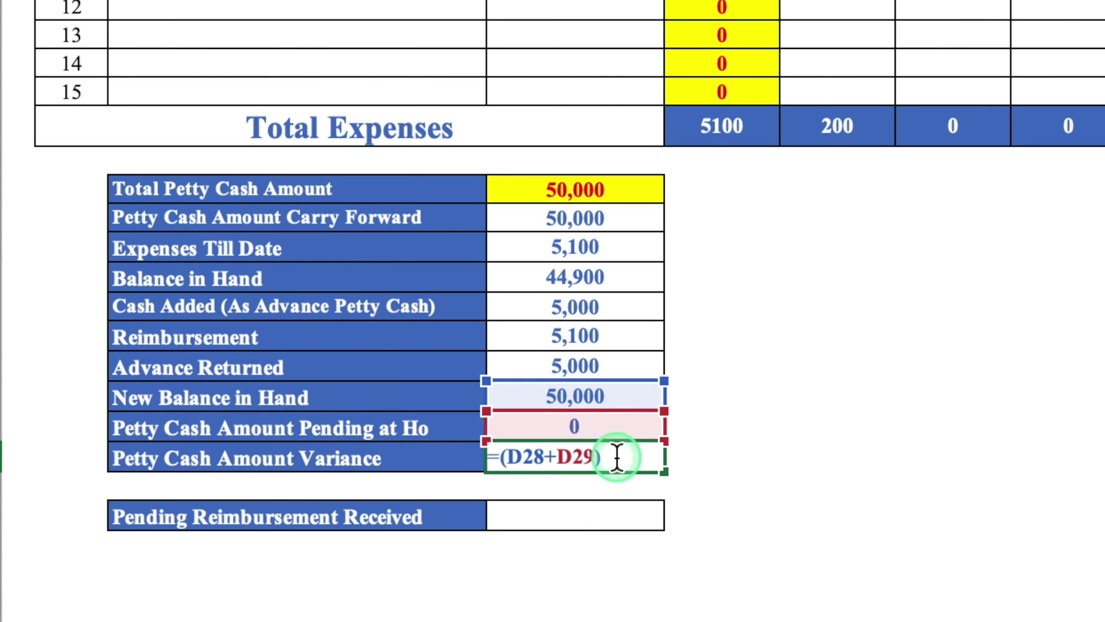
pyautogui.write(')-')
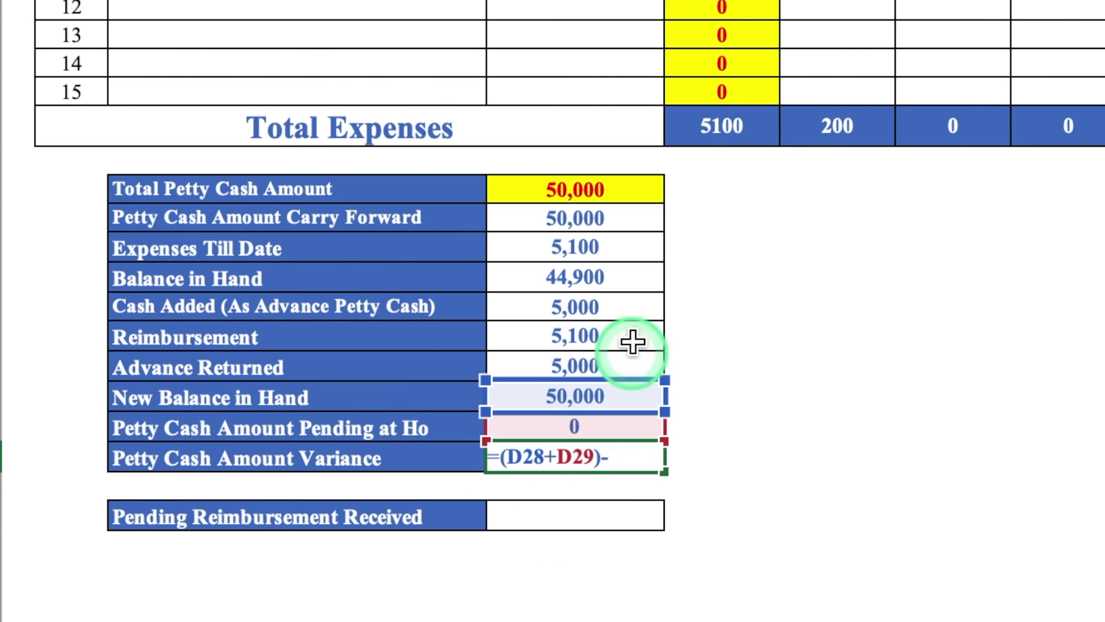
pyautogui.click(604, 216)
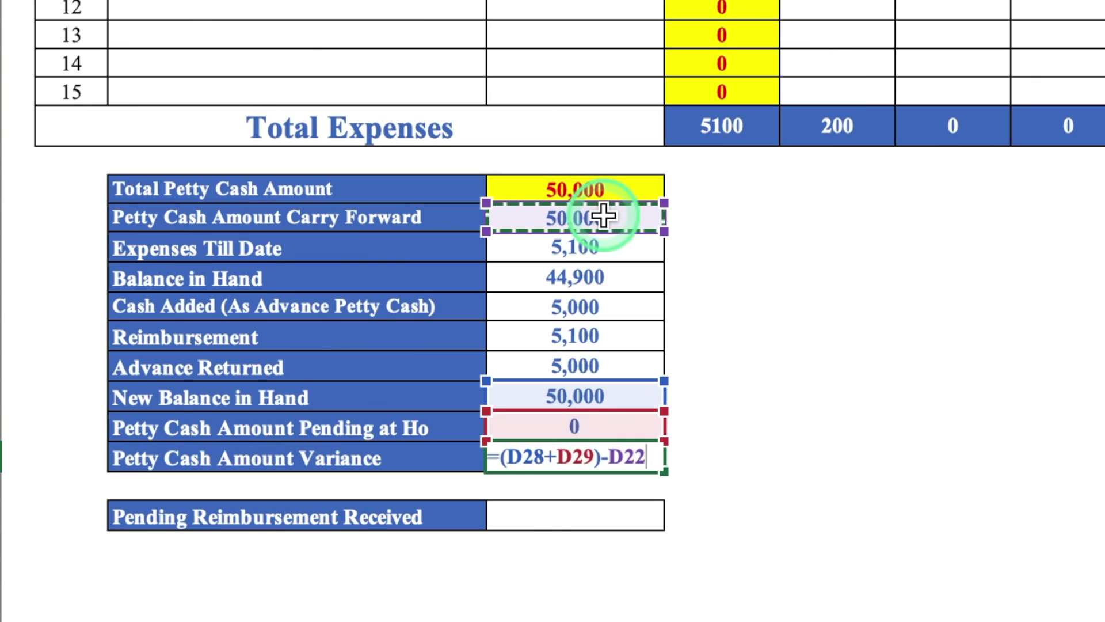
pyautogui.press('Return')
# Format the Pending Reimbursement Received cell D32 and the Pending at Ho cell D29 with red fill and yellow text
pyautogui.click(605, 514)
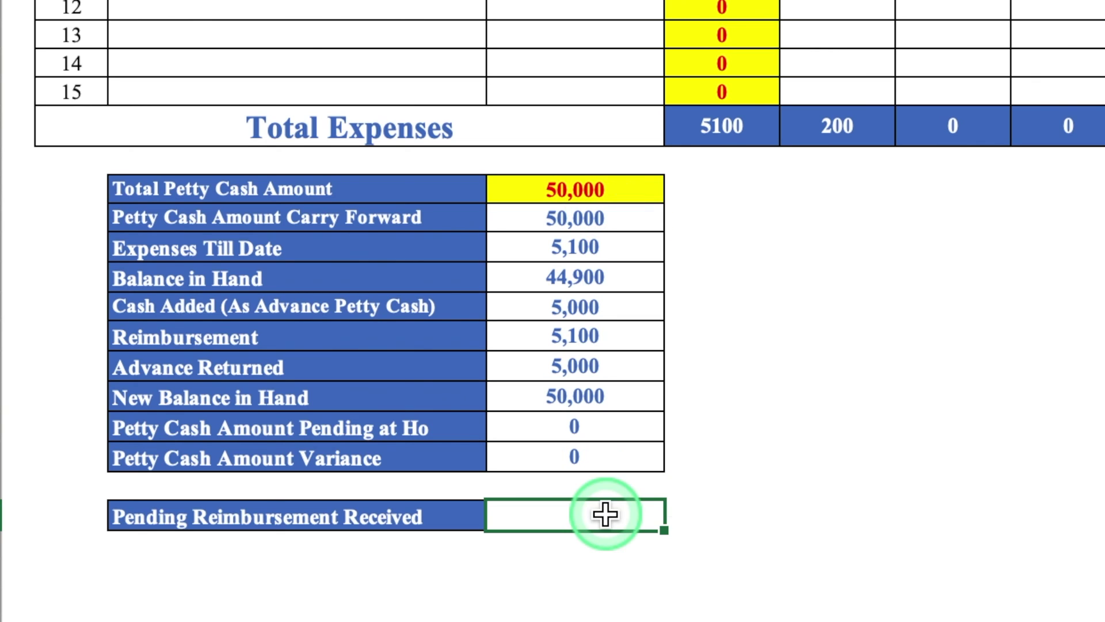
pyautogui.click(832, 465)
pyautogui.click(587, 516)
pyautogui.click(830, 469)
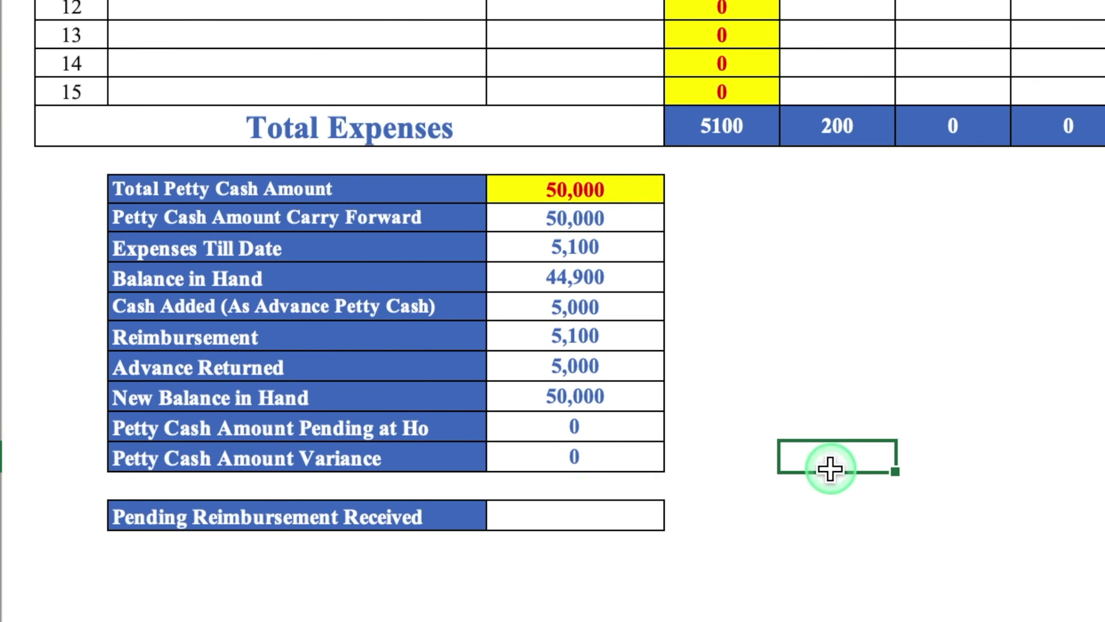
pyautogui.click(609, 514)
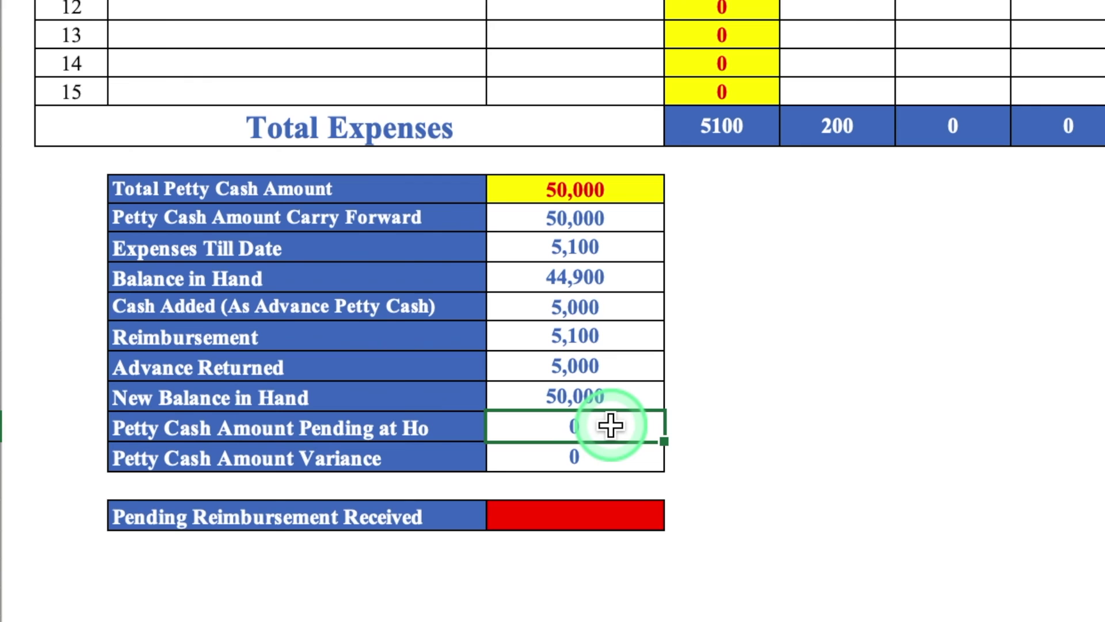
pyautogui.click(827, 384)
# Clear the Cash Added (As Advance Petty Cash) amount in D25 and the Advance Returned amount in D27
pyautogui.click(666, 240)
pyautogui.click(759, 286)
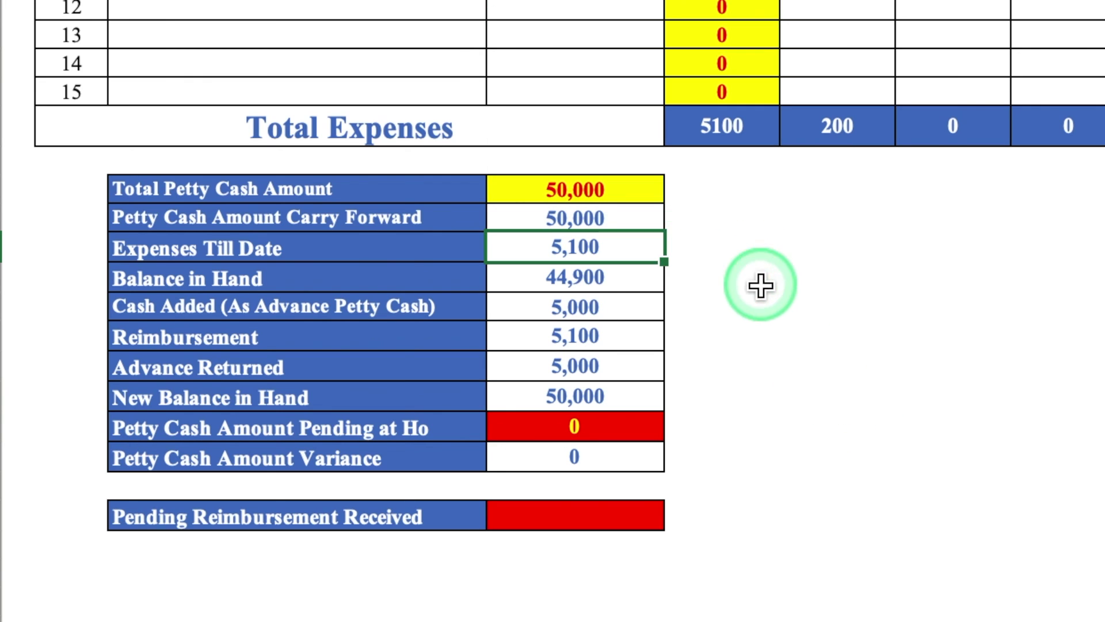
pyautogui.click(617, 239)
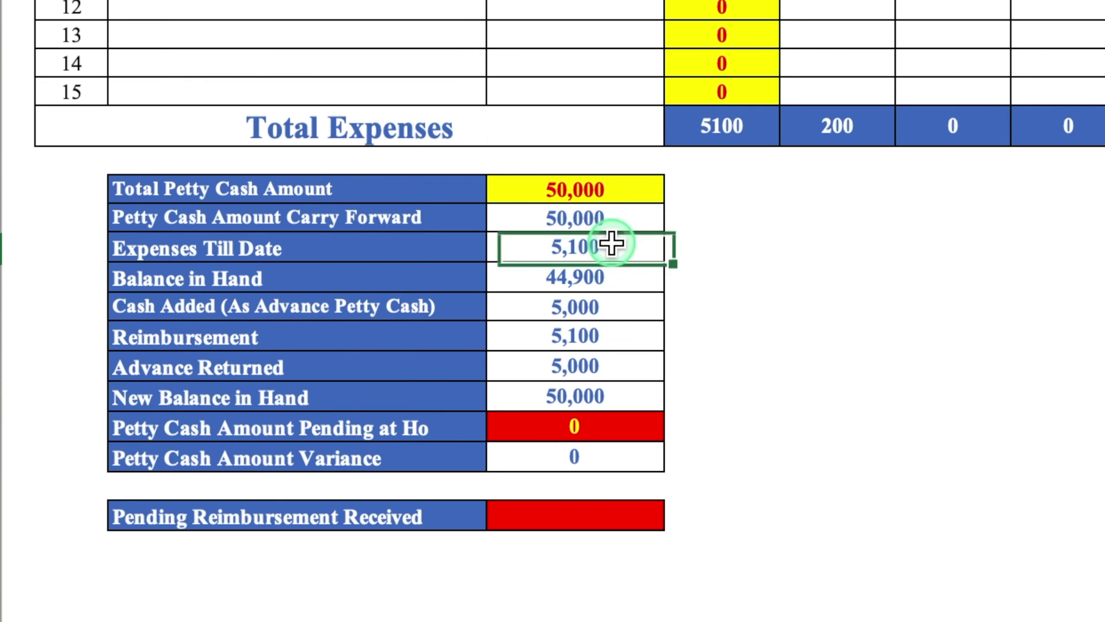
pyautogui.click(610, 276)
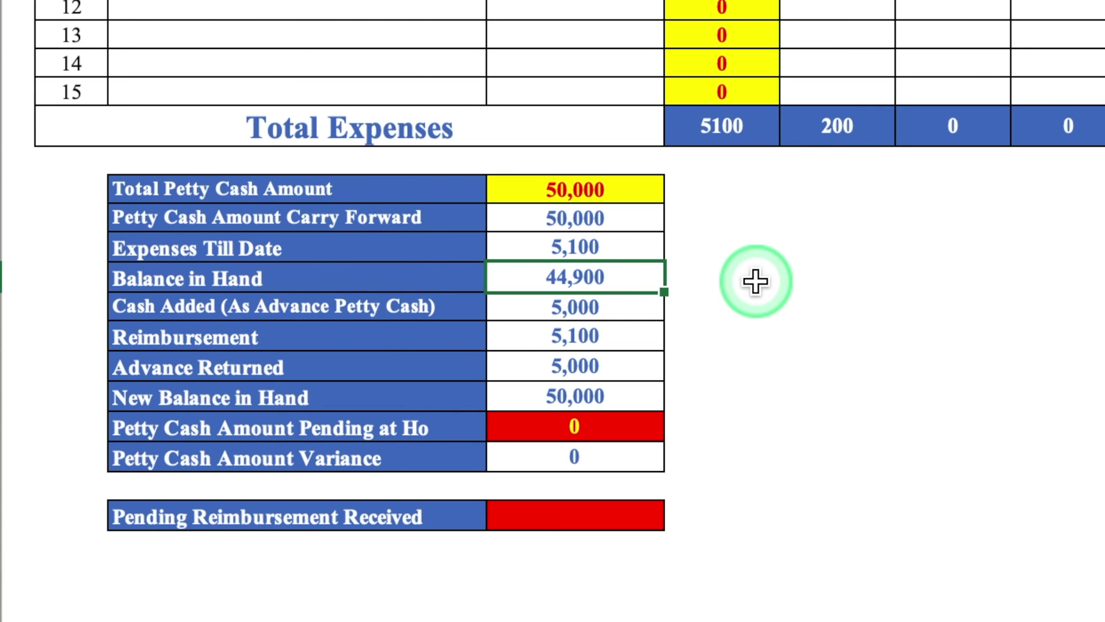
pyautogui.click(633, 303)
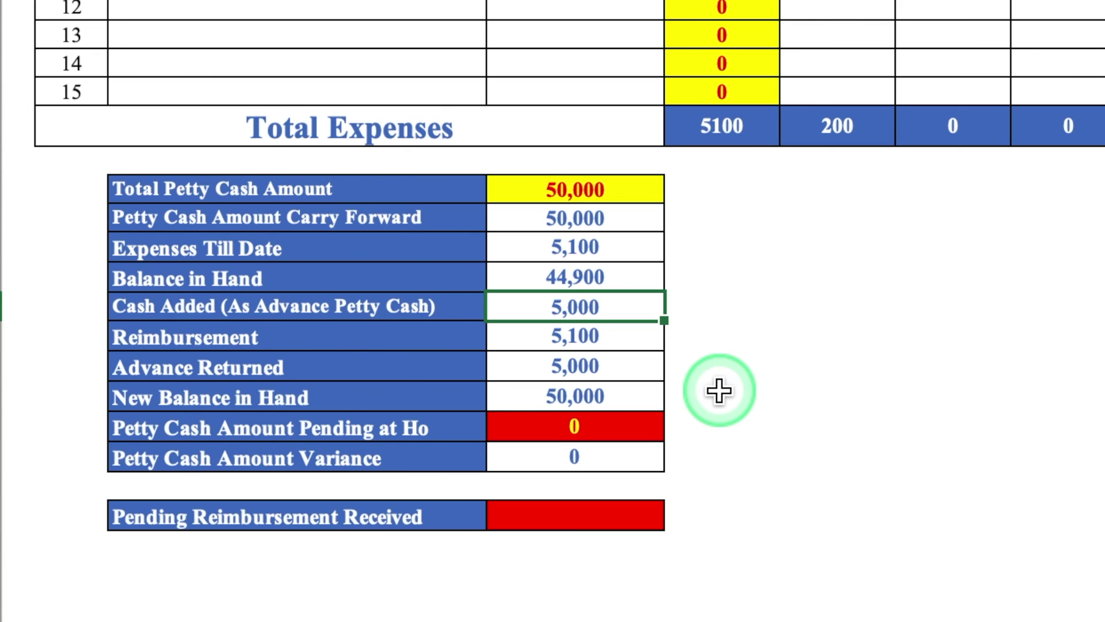
pyautogui.press('Delete')
pyautogui.click(647, 366)
pyautogui.press('Delete')
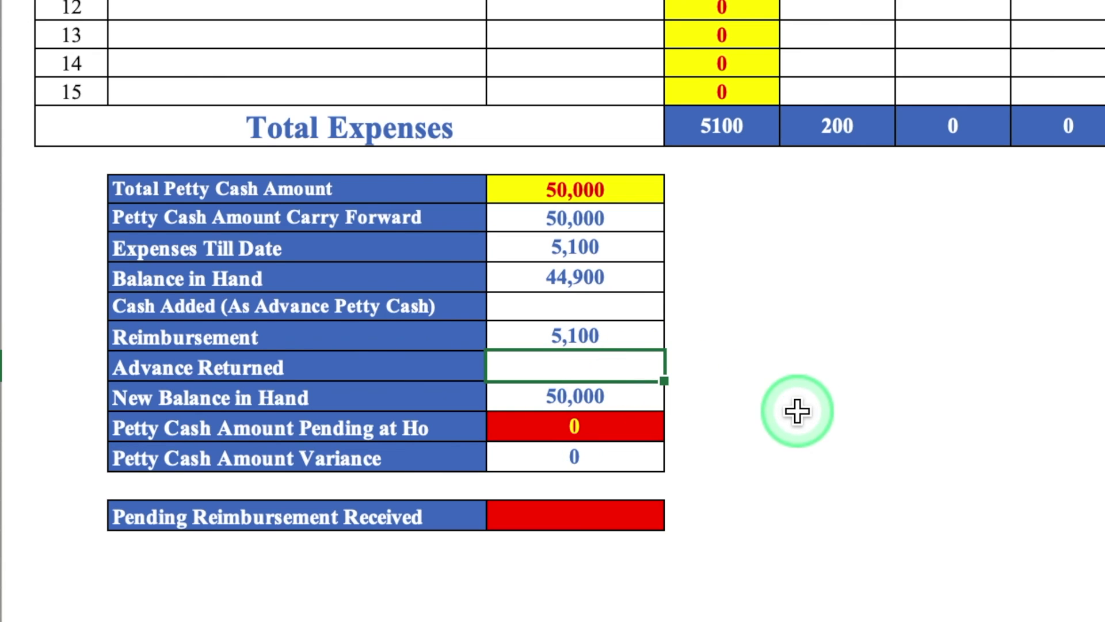
# Set the Reimbursement amount in D26 to 4500 and Pending Reimbursement Received in D32 to 600
pyautogui.click(622, 332)
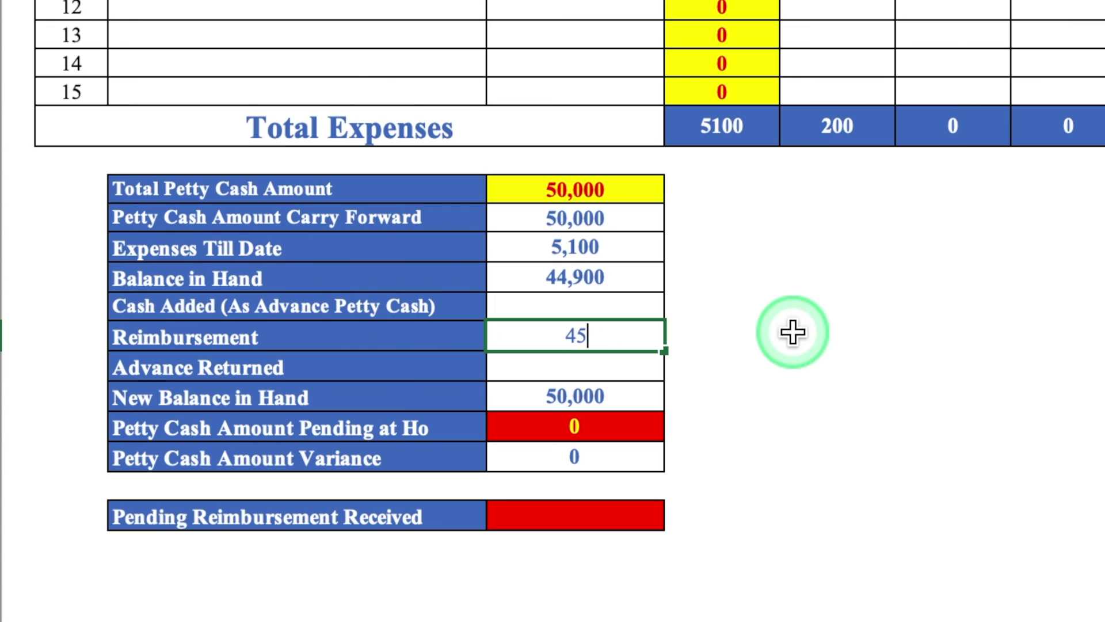
pyautogui.press('Return')
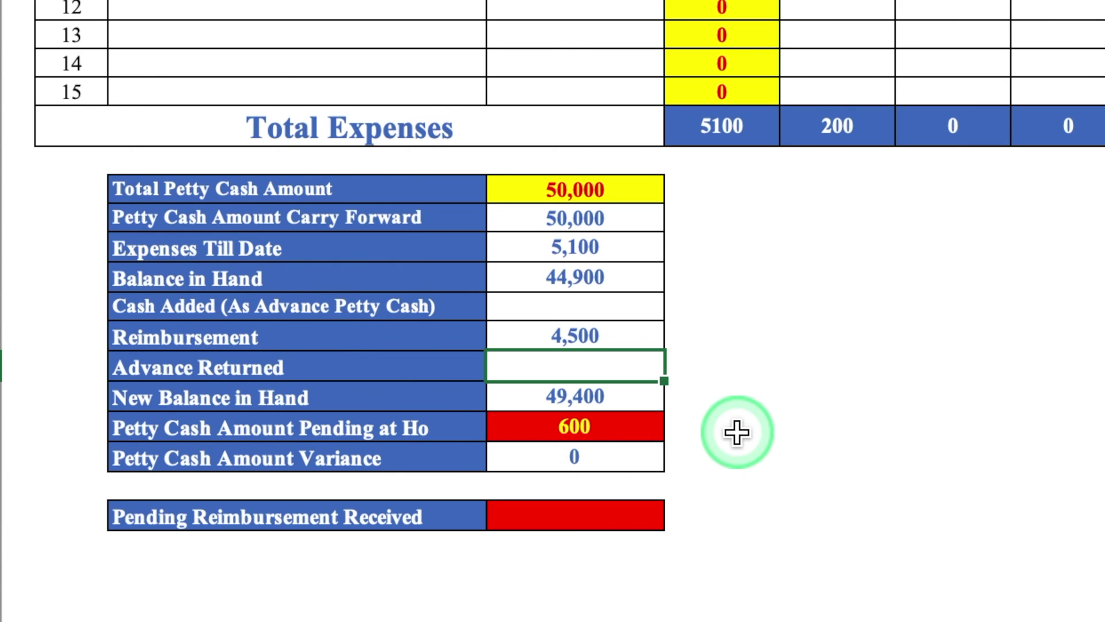
pyautogui.click(571, 517)
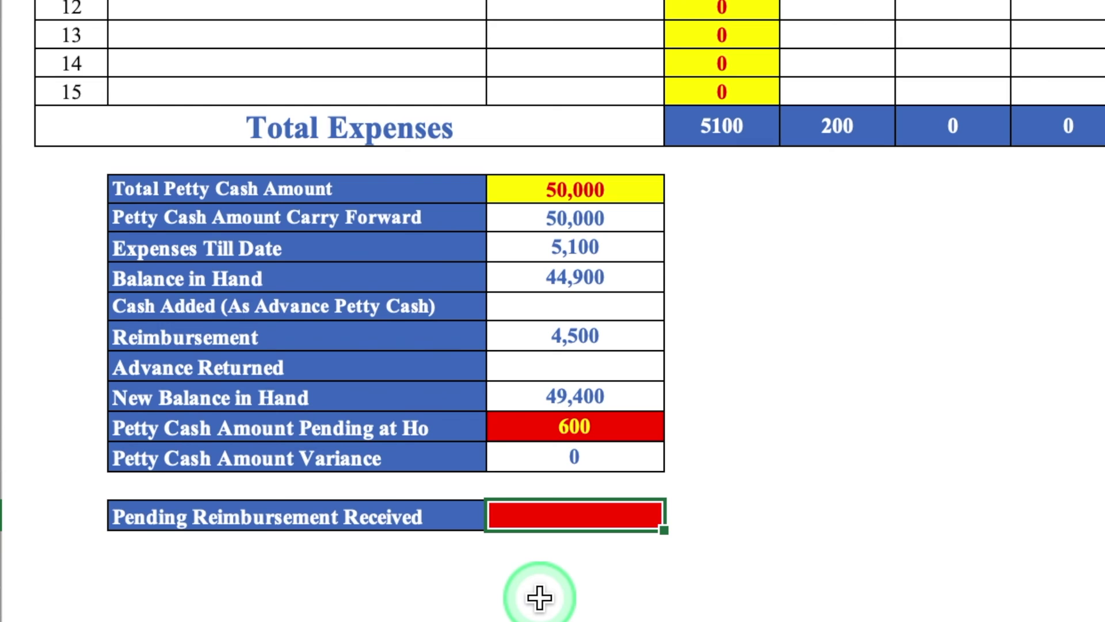
pyautogui.write('600')
pyautogui.press('Return')
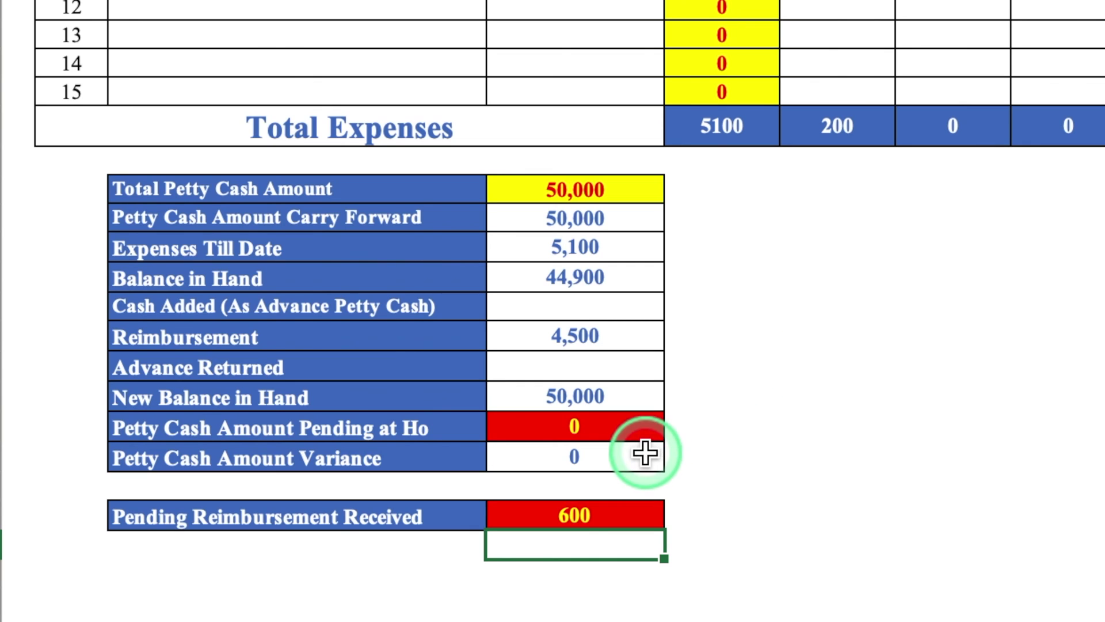
pyautogui.click(765, 426)
pyautogui.click(727, 459)
pyautogui.click(614, 449)
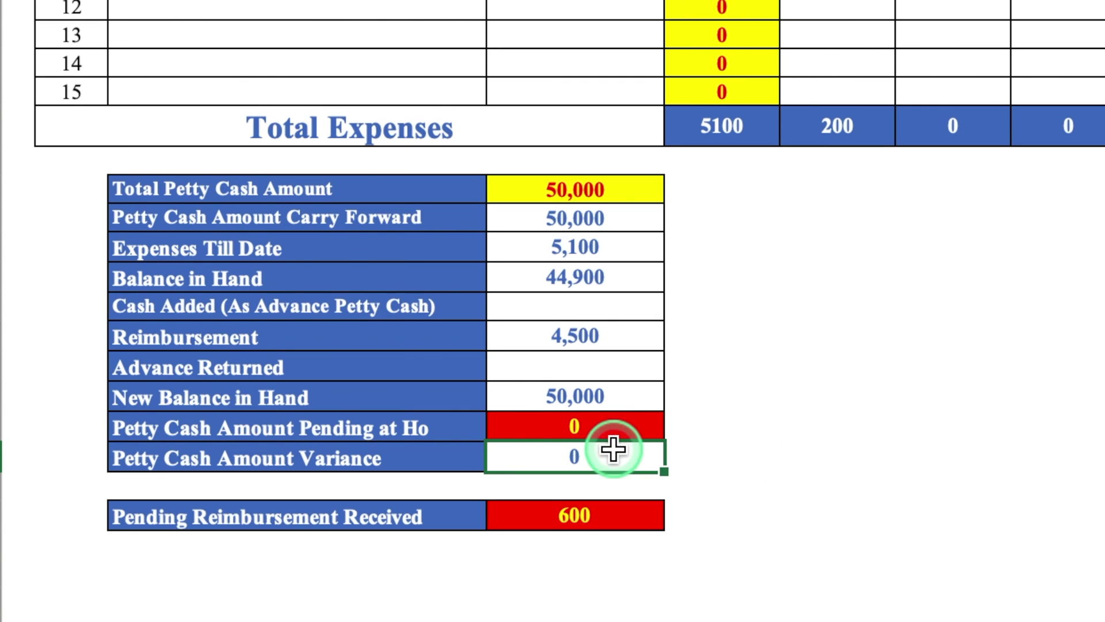
# Merge and centre F21:I21 and enter the heading Restaurant / Store Manager
pyautogui.click(827, 222)
pyautogui.moveTo(826, 193); pyautogui.dragTo(939, 193)
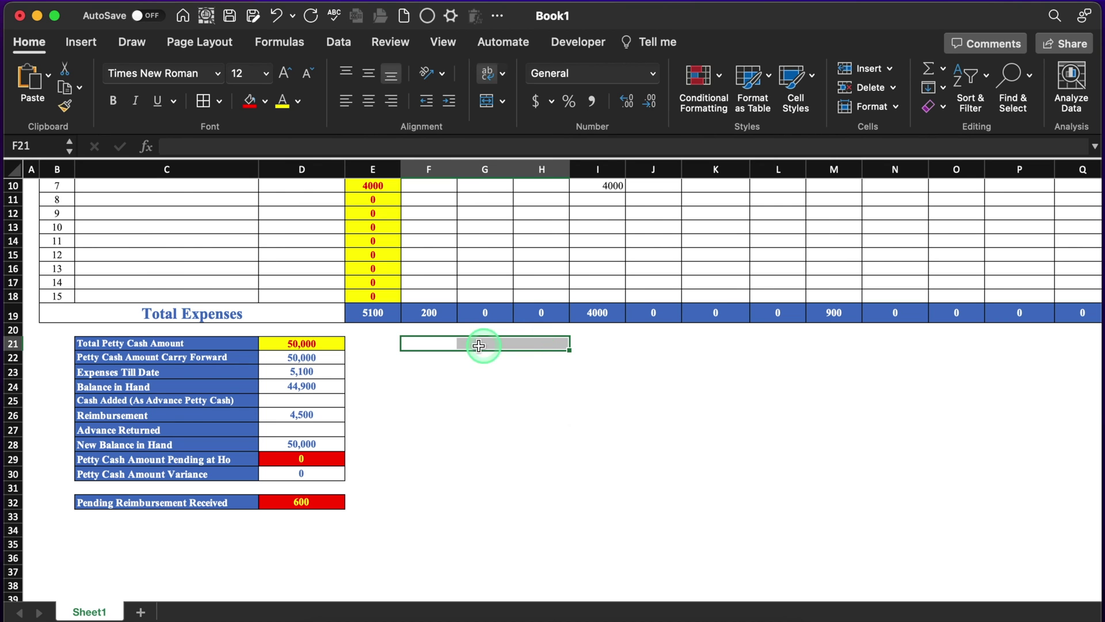
pyautogui.click(432, 342)
pyautogui.moveTo(426, 342); pyautogui.dragTo(599, 343)
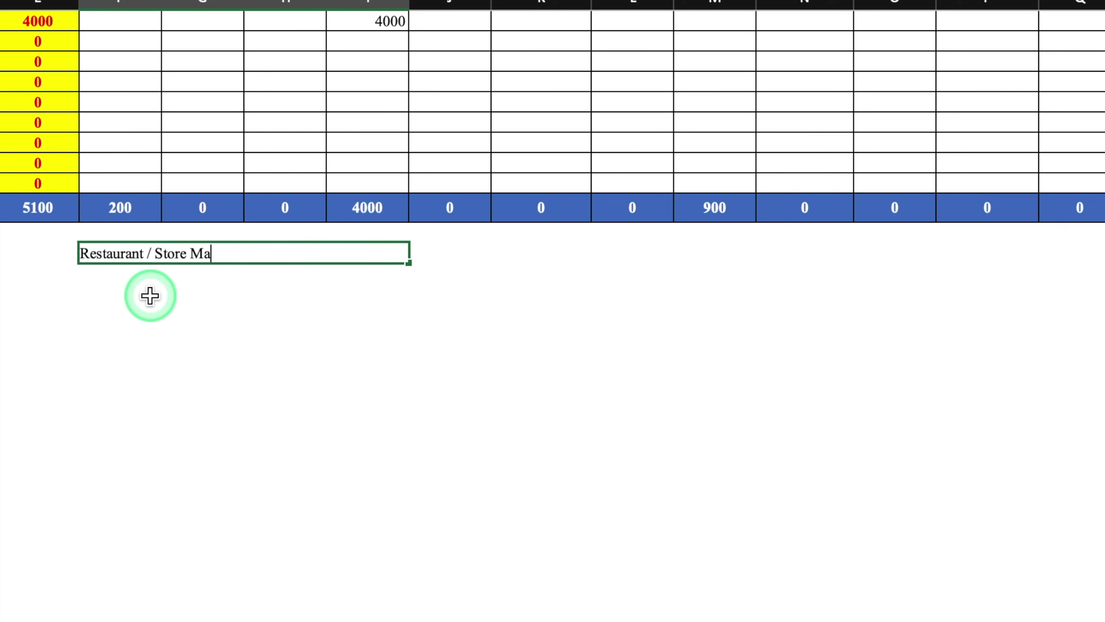
pyautogui.write('nager')
pyautogui.press('Return')
# Enter the labels Name: and Signature: in F22 and F23 under the Restaurant / Store Manager heading
pyautogui.write('Name:')
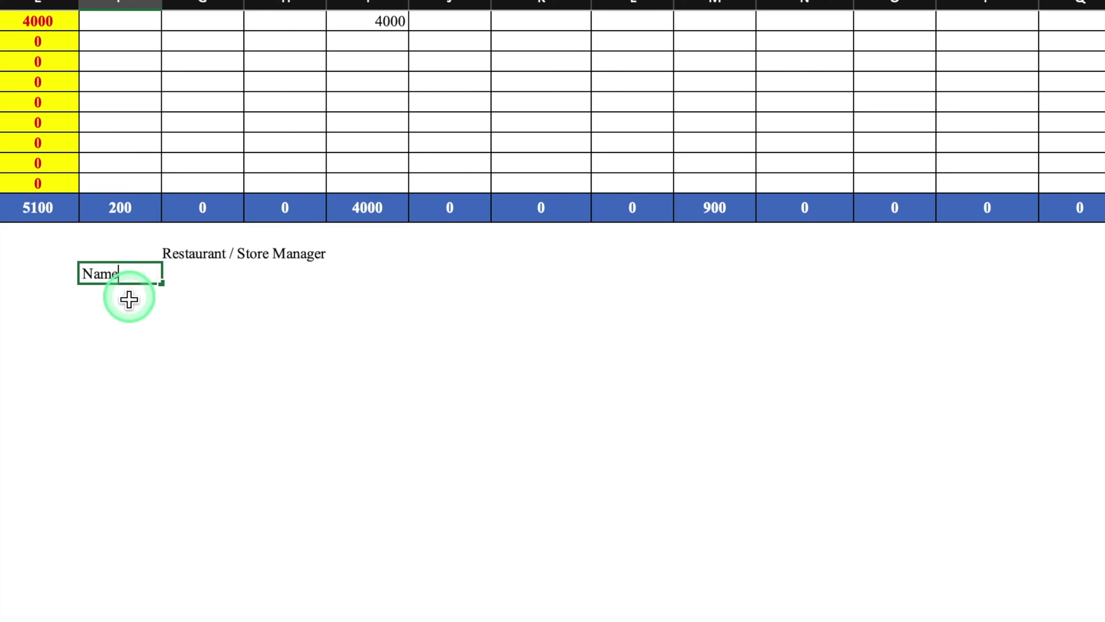
pyautogui.press('Return')
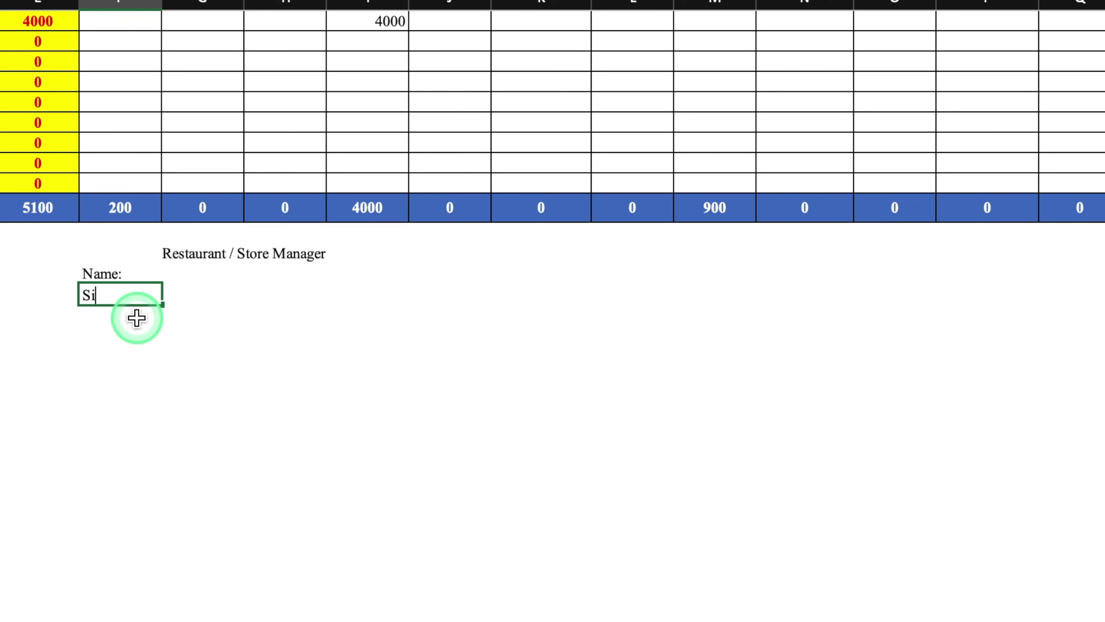
pyautogui.write('Signature:')
pyautogui.press('Return')
# Add borders to F21:I22 and merge the blank cells G22:I22 beside Name:
pyautogui.click(126, 255)
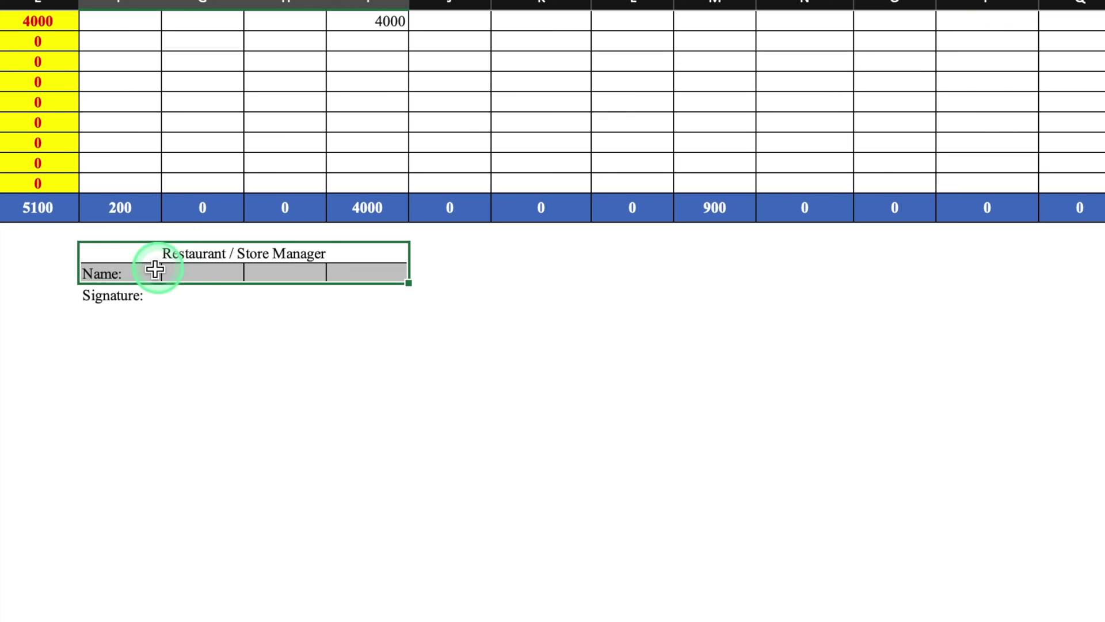
pyautogui.click(187, 278)
pyautogui.moveTo(185, 272); pyautogui.dragTo(345, 275)
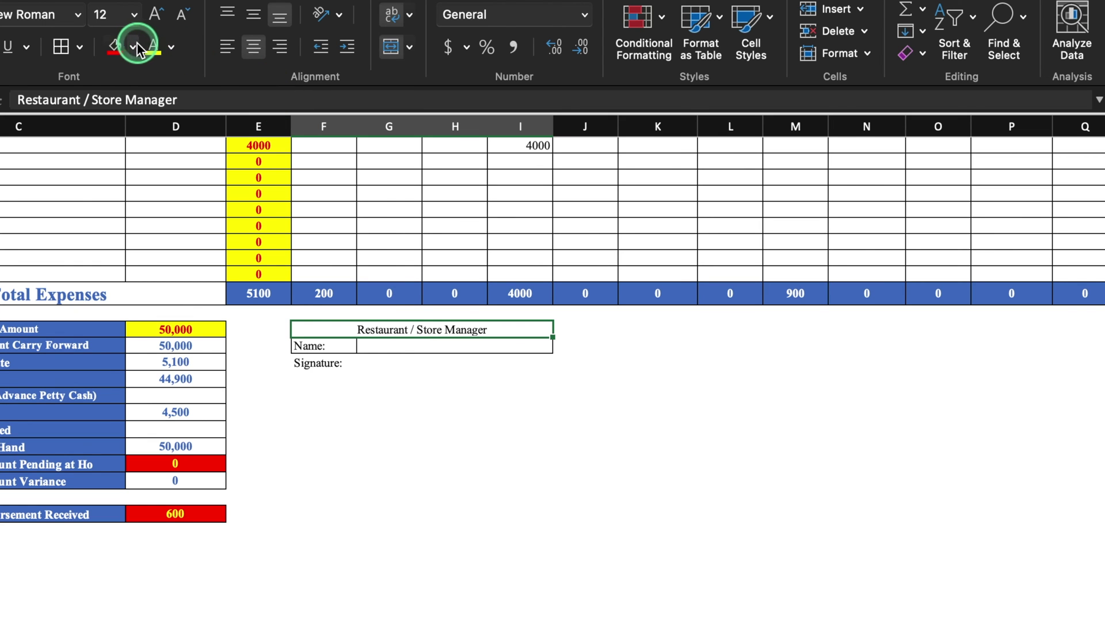
# Fill the Restaurant / Store Manager heading with blue and make its text white
pyautogui.click(133, 47)
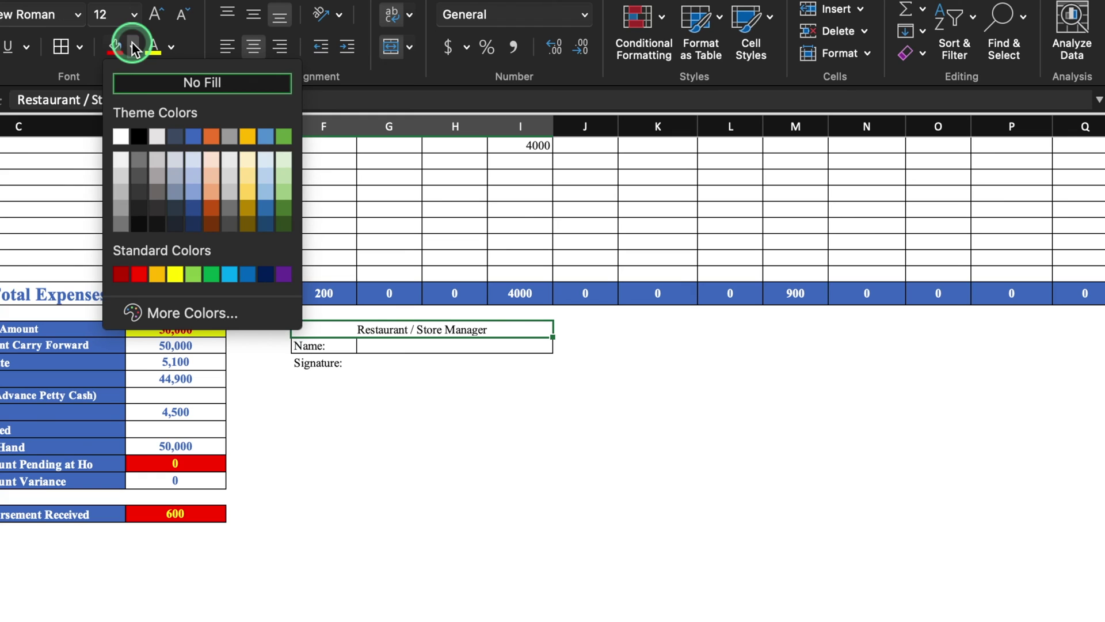
pyautogui.click(193, 138)
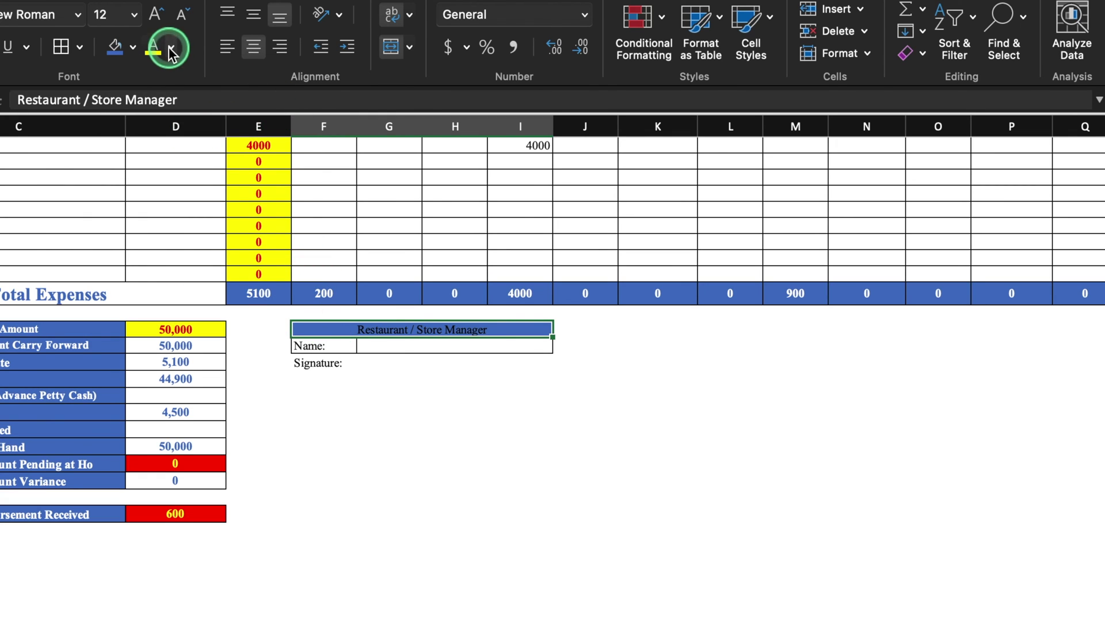
pyautogui.click(171, 47)
pyautogui.click(159, 137)
# Make the Name: and Signature: labels blue and bold
pyautogui.moveTo(322, 348); pyautogui.dragTo(326, 364)
pyautogui.click(187, 44)
pyautogui.click(231, 134)
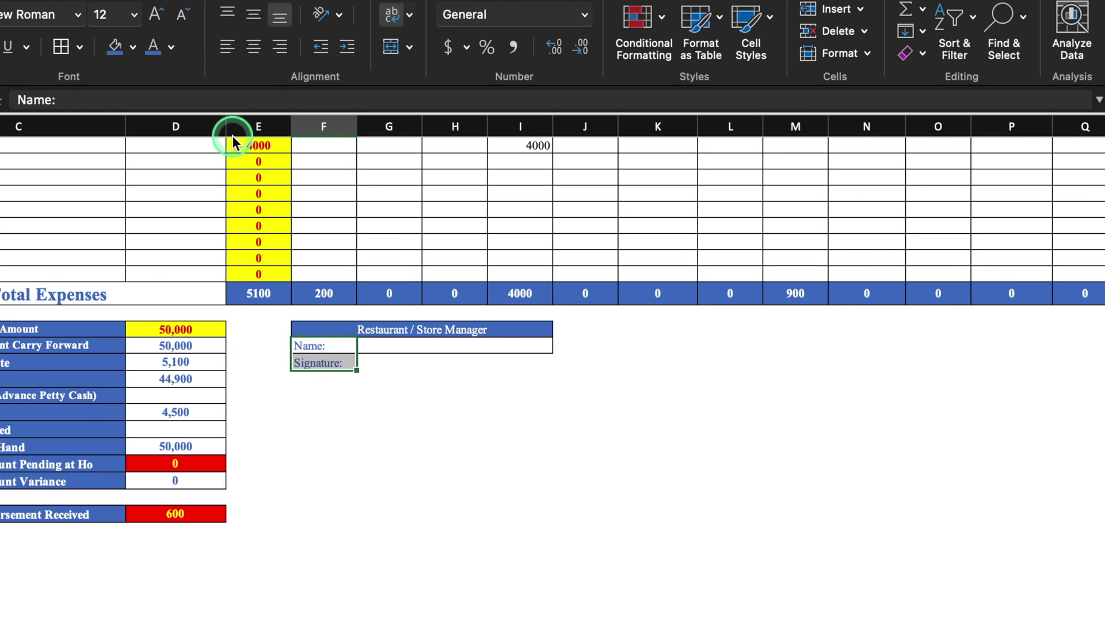
# Copy the Restaurant / Store Manager signature block F21:I23 and paste it at K21, F26 and K26
pyautogui.click(341, 423)
pyautogui.moveTo(345, 329); pyautogui.dragTo(350, 363)
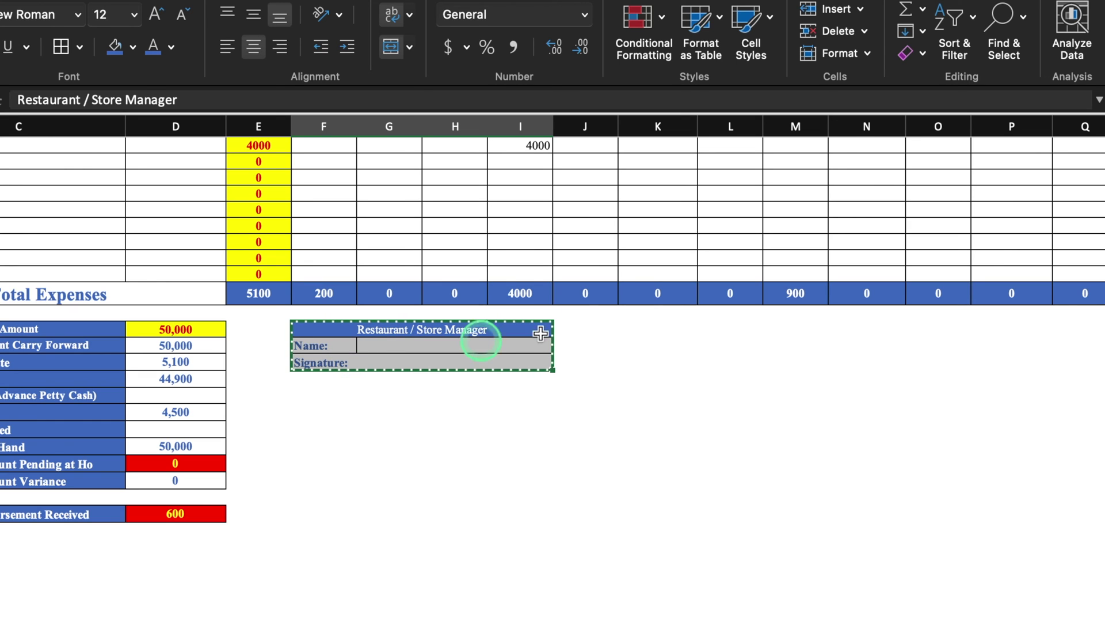
pyautogui.press('super+c')
pyautogui.click(654, 328)
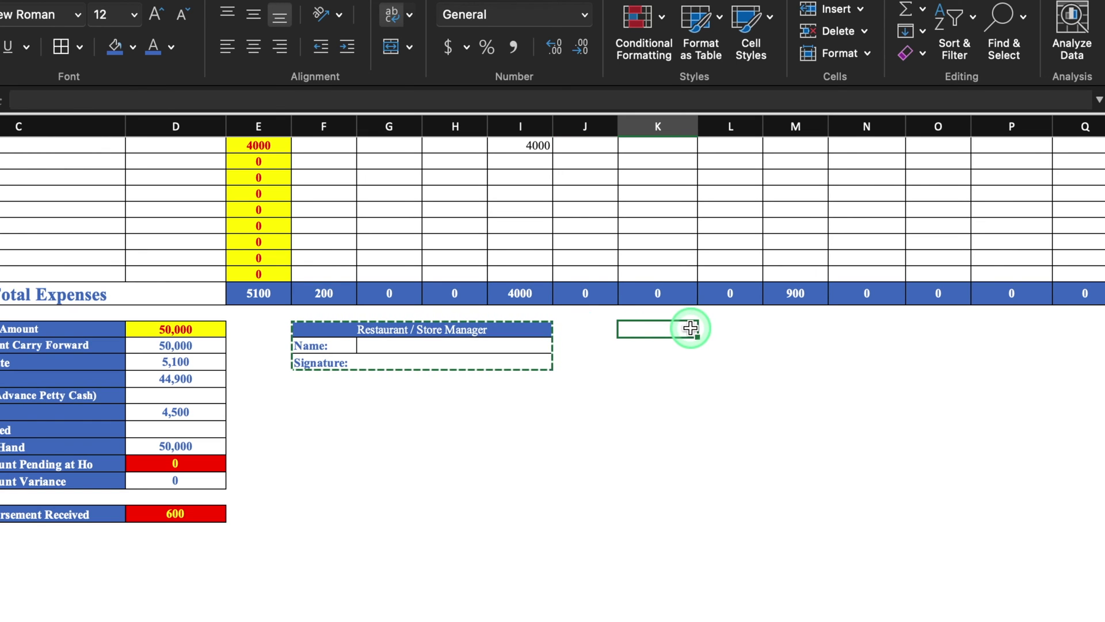
pyautogui.press('super+v')
pyautogui.click(304, 408)
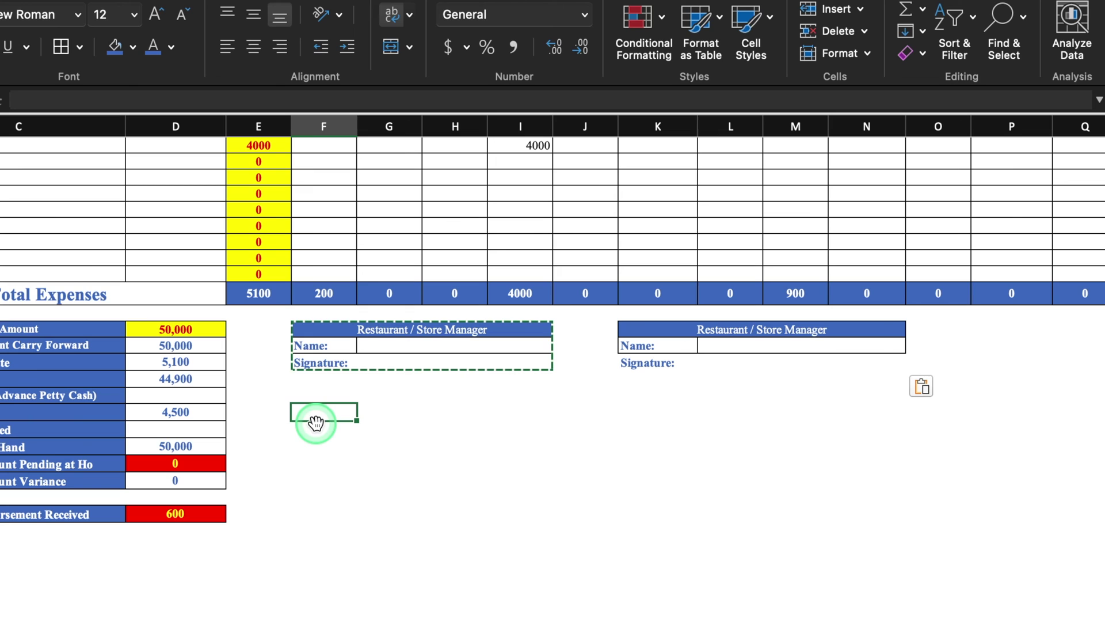
pyautogui.press('super+v')
pyautogui.click(642, 414)
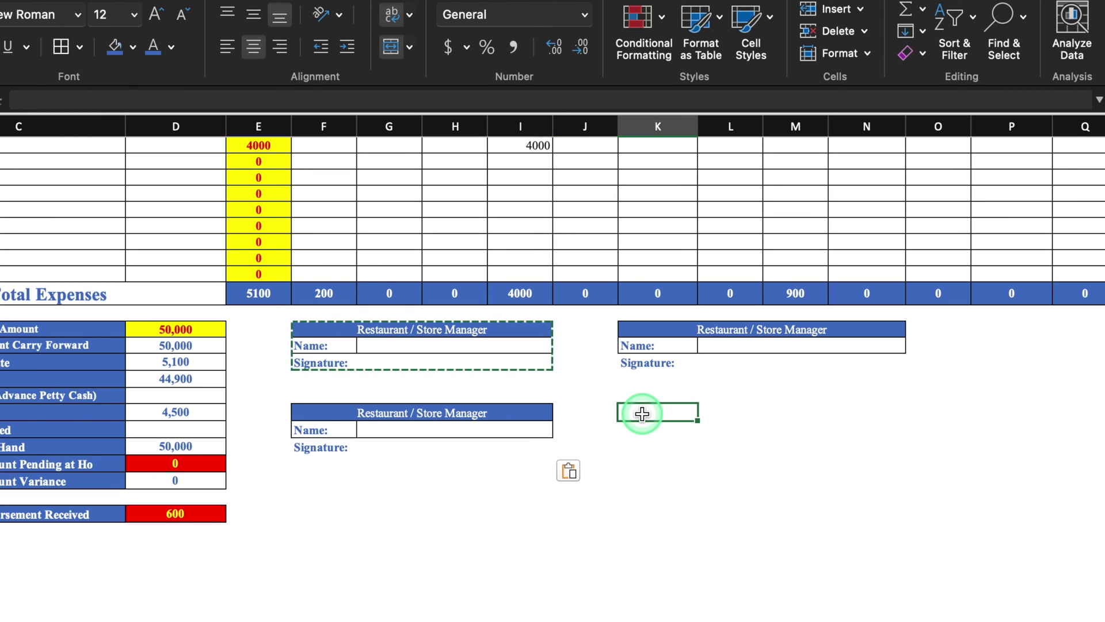
pyautogui.press('super+v')
pyautogui.press('Escape')
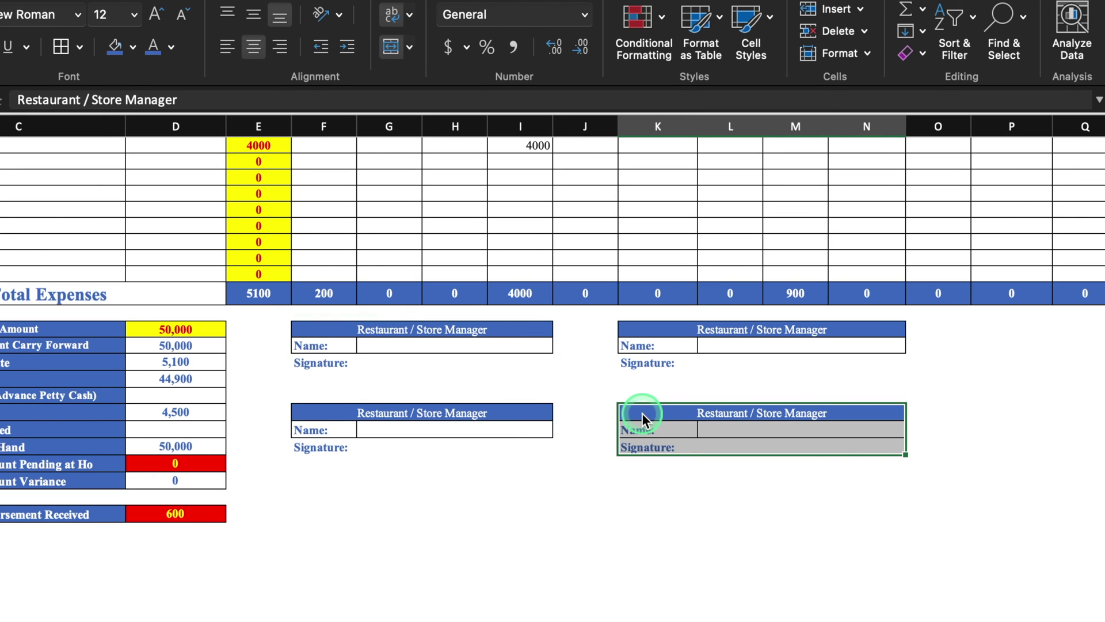
# Change the heading of the signature block at F26 to Area Manager
pyautogui.click(506, 327)
pyautogui.click(352, 447)
pyautogui.click(355, 412)
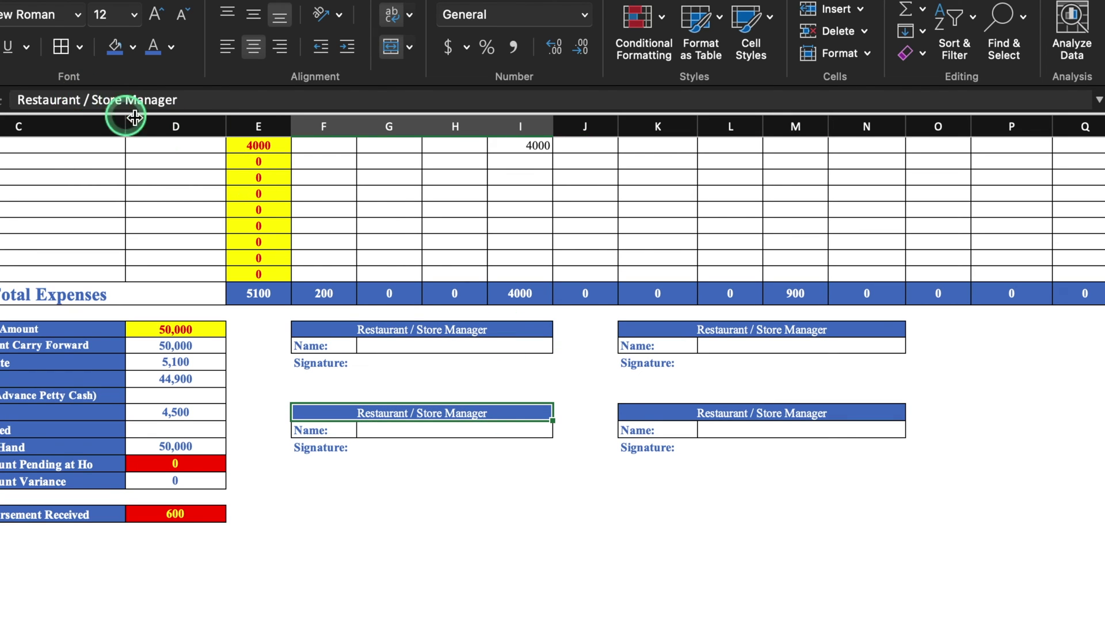
pyautogui.write('Area Manager')
pyautogui.press('Return')
# Change the heading of the signature block at K21 to Operations Manager
pyautogui.click(715, 328)
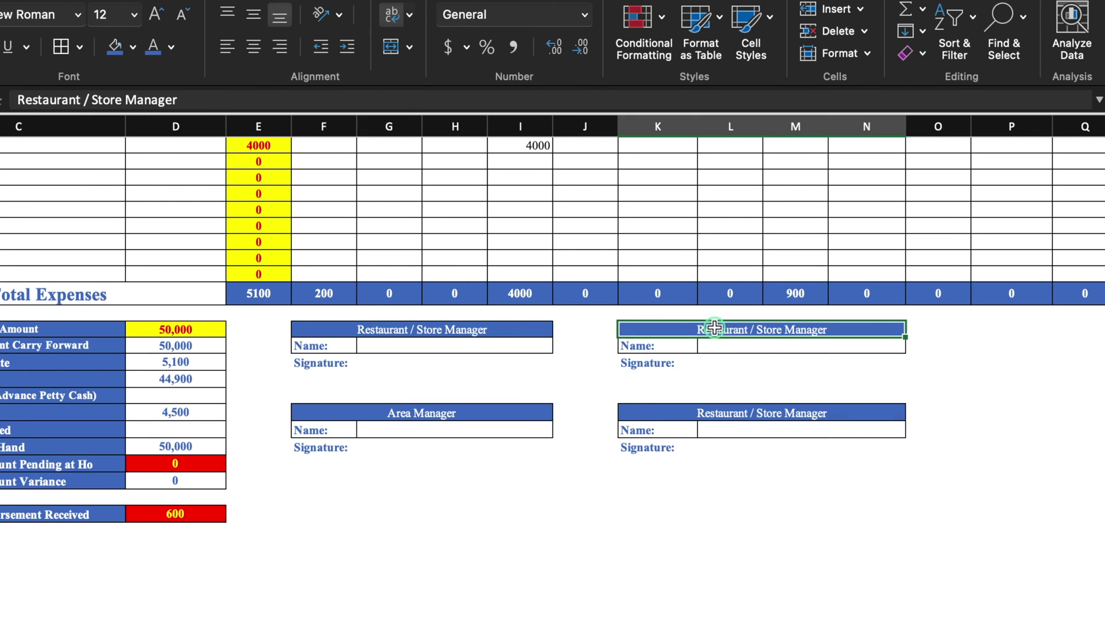
pyautogui.moveTo(123, 100); pyautogui.dragTo(7, 101)
pyautogui.write('Opera')
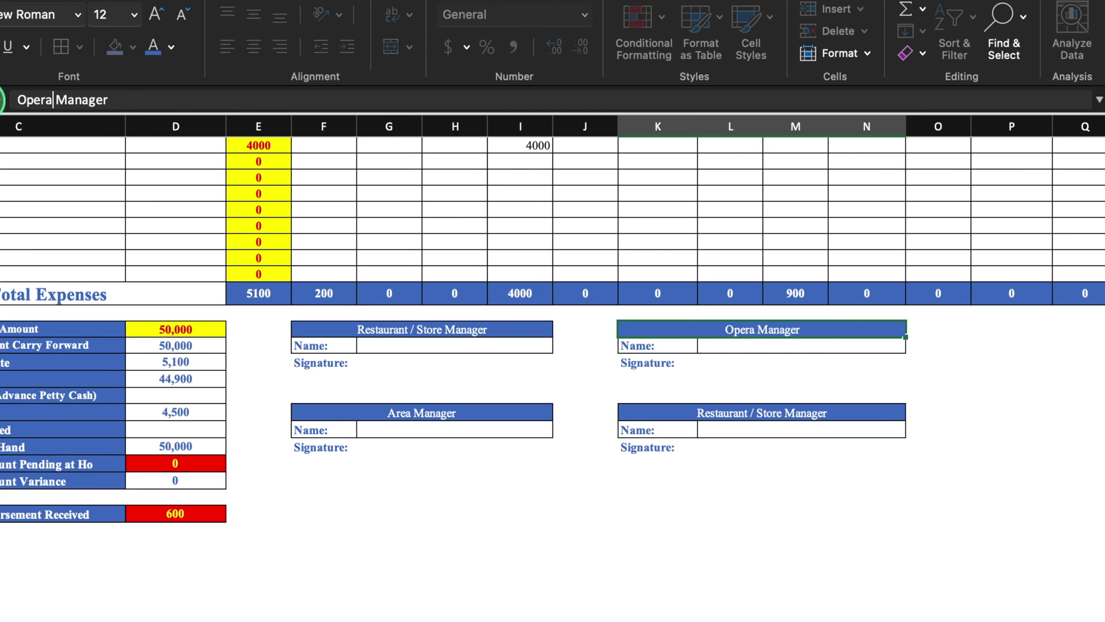
pyautogui.write('tions')
pyautogui.press('Return')
# Change the heading of the signature block at K26 to Finance Manager
pyautogui.click(759, 410)
pyautogui.click(173, 100)
pyautogui.moveTo(123, 100); pyautogui.dragTo(18, 100)
pyautogui.write('Finance')
pyautogui.click(1085, 344)
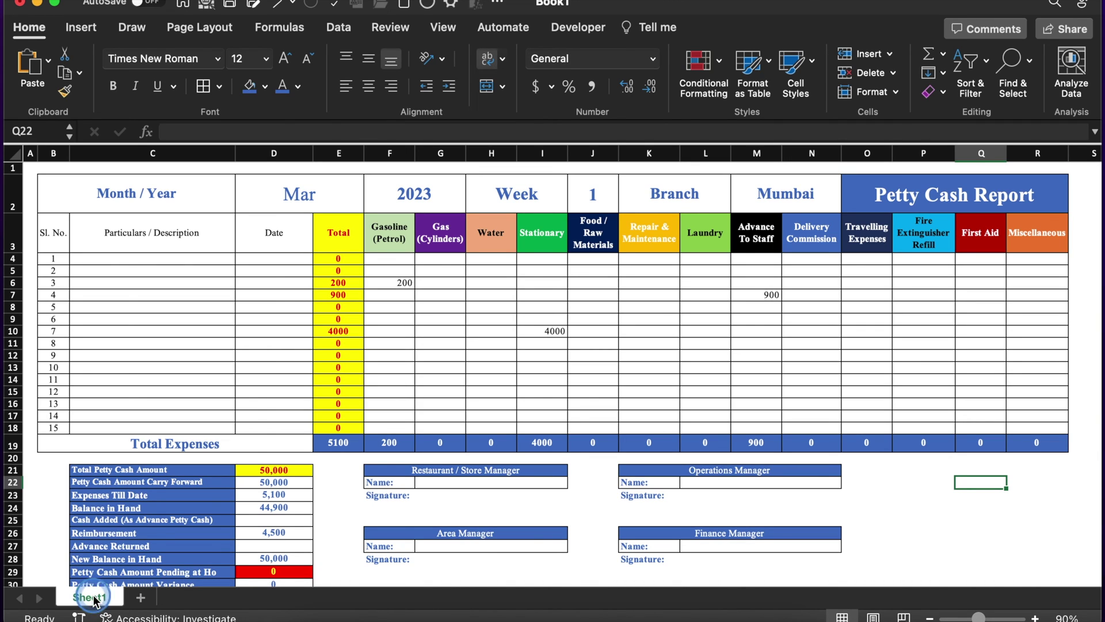
# Create a copy of Sheet1 at the end of the workbook
pyautogui.rightClick(94, 599)
pyautogui.click(173, 453)
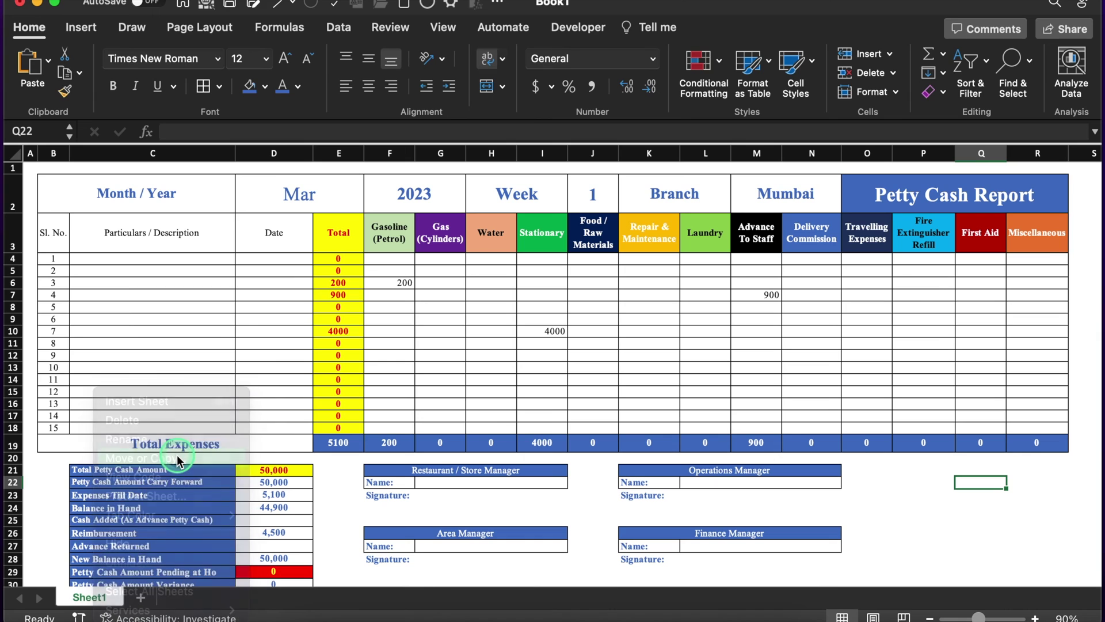
pyautogui.click(163, 439)
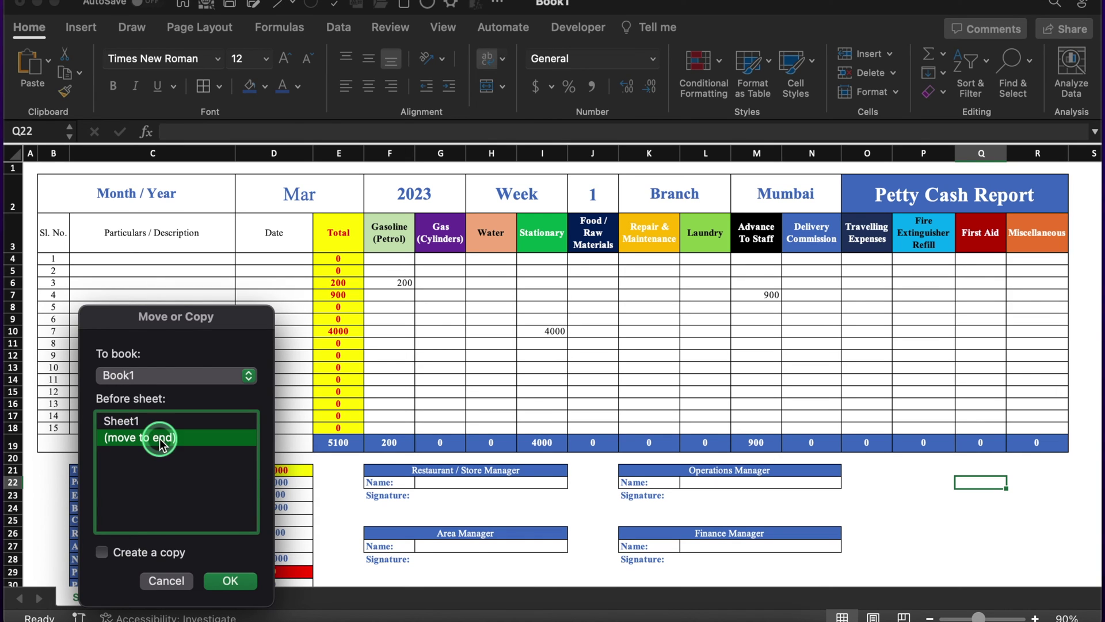
pyautogui.click(109, 561)
pyautogui.click(238, 580)
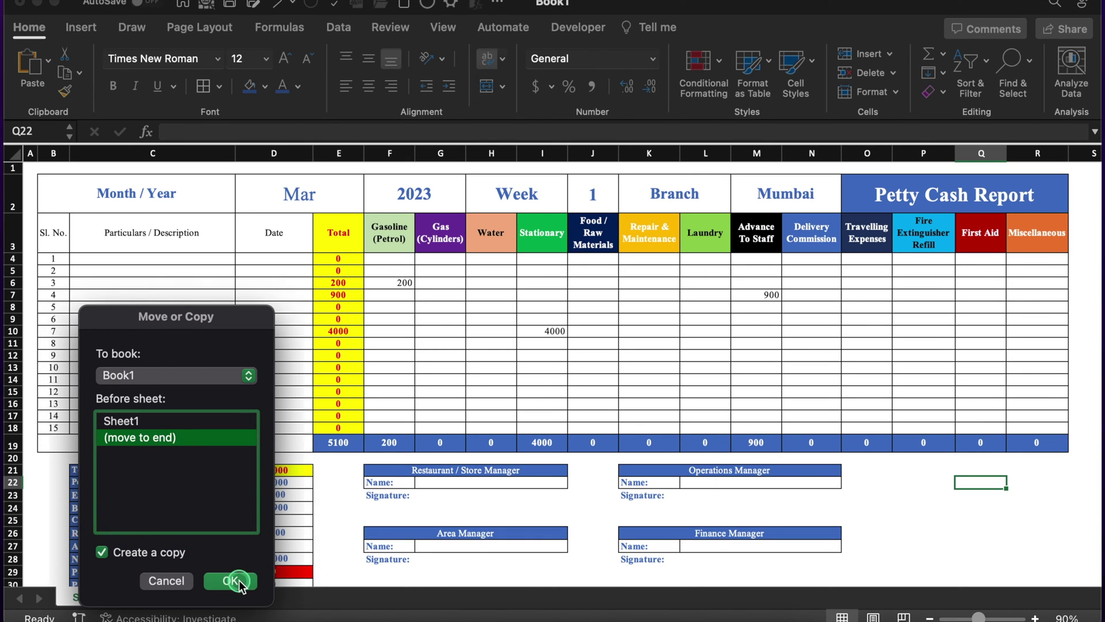
# Rename the original sheet as Week 1 and its copy as Week 2
pyautogui.click(91, 597)
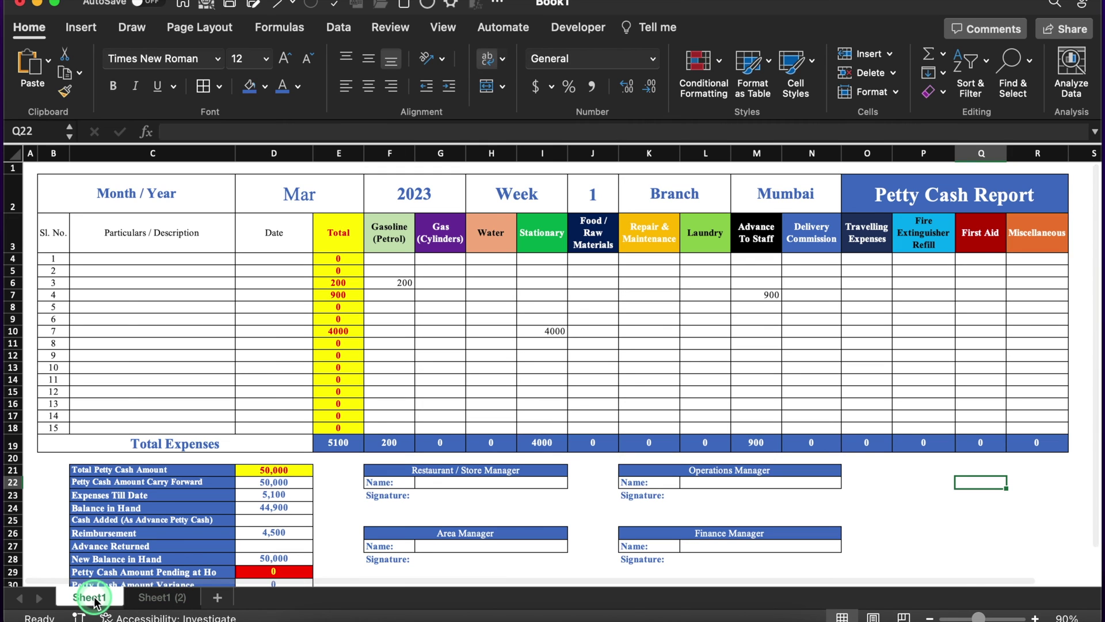
pyautogui.doubleClick(93, 597)
pyautogui.write('Week 1')
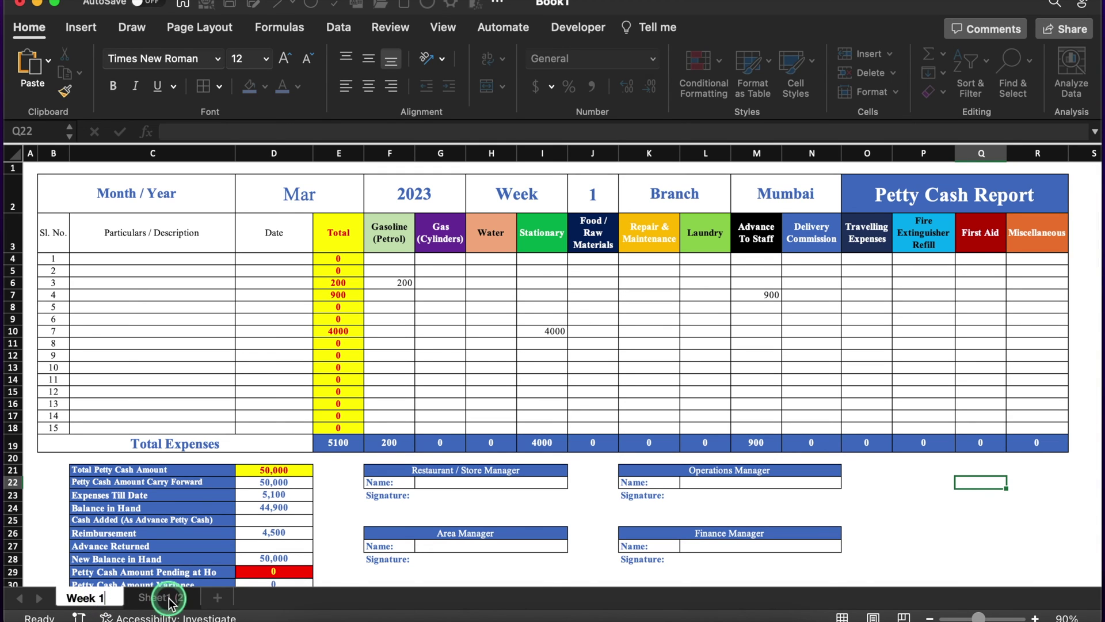
pyautogui.click(169, 600)
pyautogui.write('Week 2')
pyautogui.press('Return')
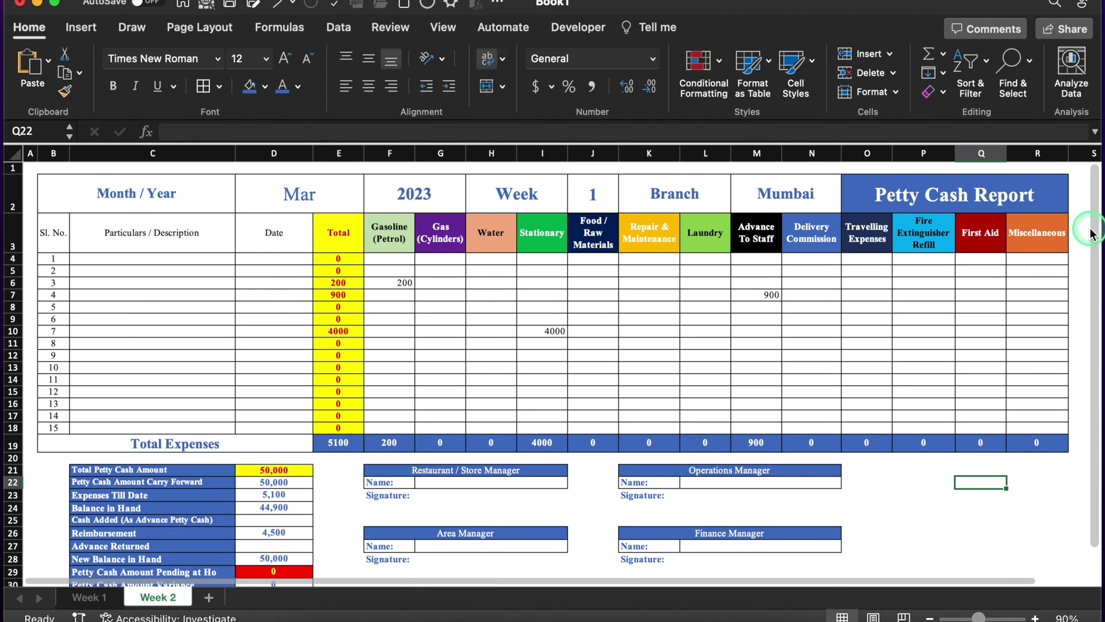
# Link Petty Cash Amount Carry Forward in D22 of Week 2 to Week 1's New Balance in Hand with ='Week 1'!D28
pyautogui.scroll(-2, 1091, 236)
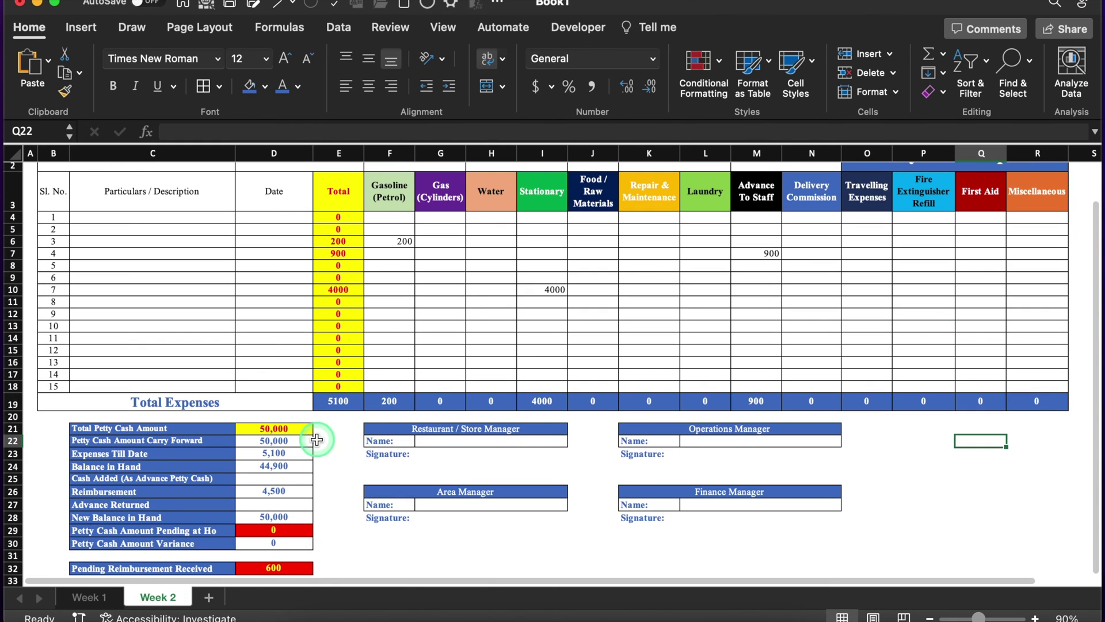
pyautogui.click(286, 440)
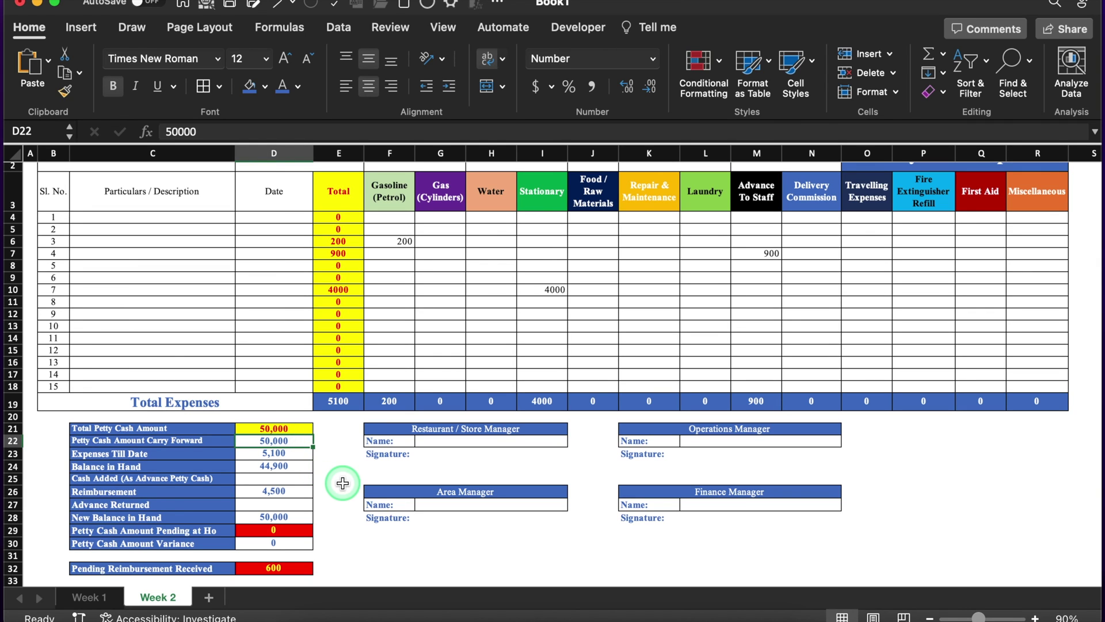
pyautogui.write('=')
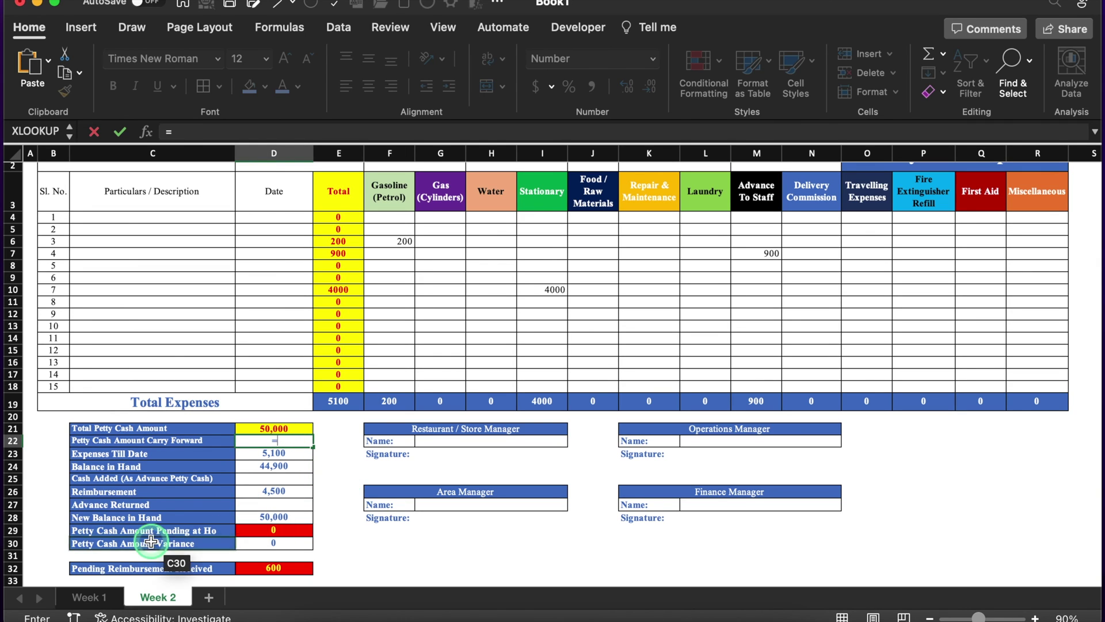
pyautogui.click(89, 597)
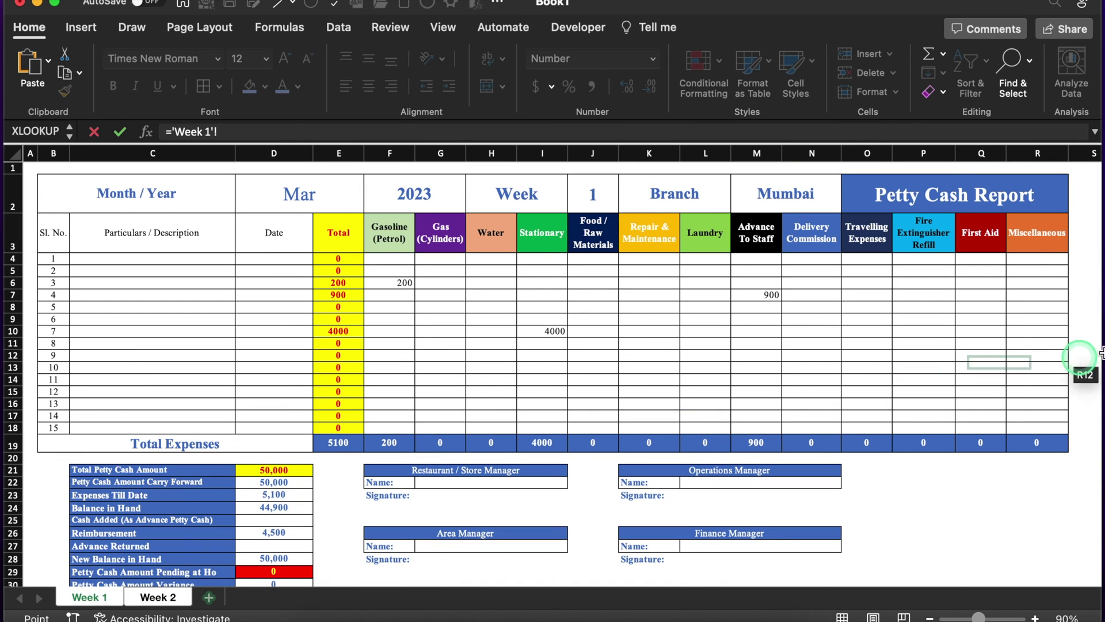
pyautogui.scroll(-1, 1095, 402)
pyautogui.scroll(-1, 1095, 410)
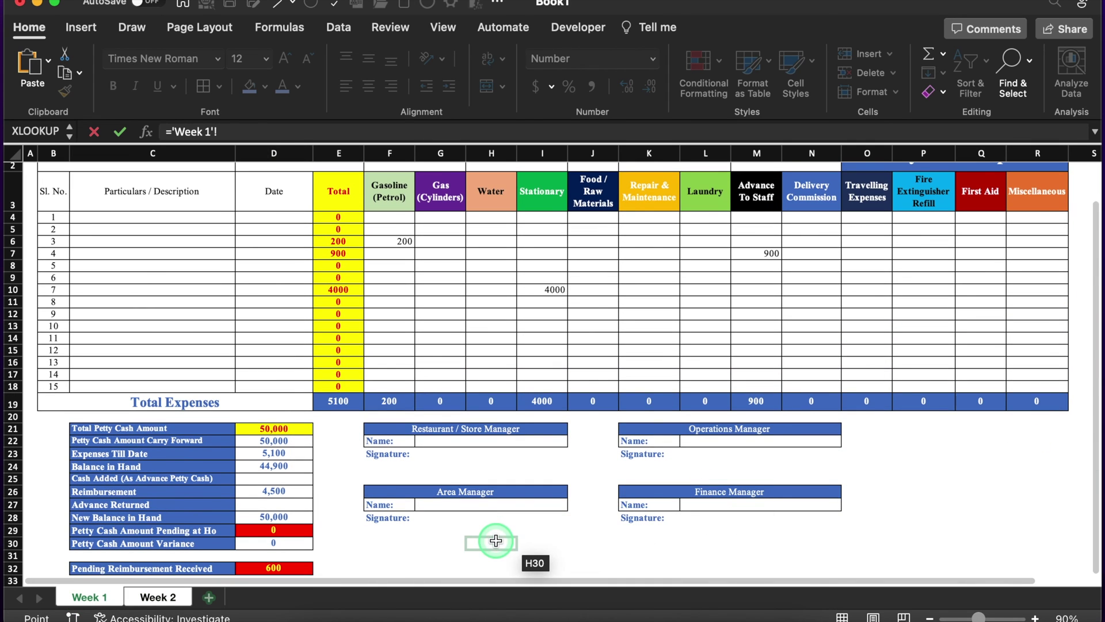
pyautogui.click(296, 520)
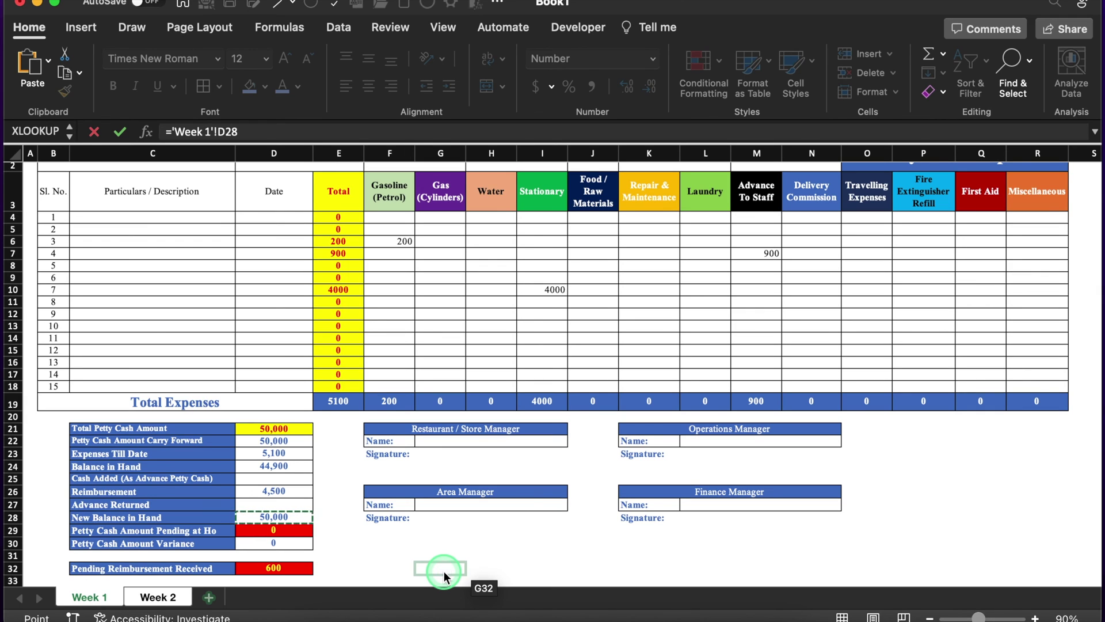
pyautogui.press('Return')
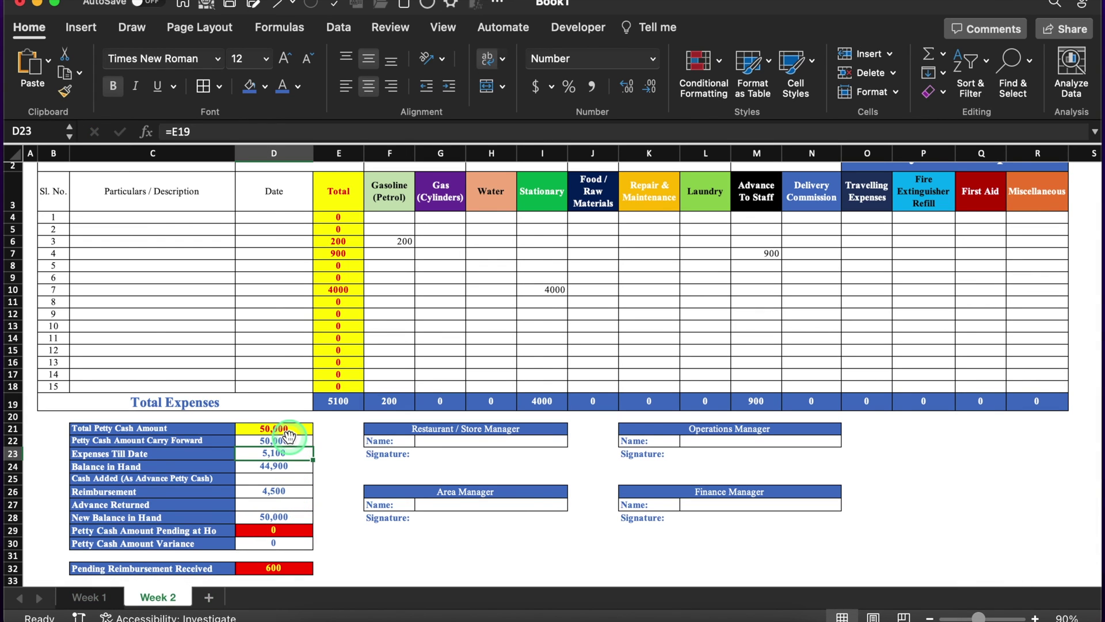
pyautogui.click(289, 437)
# Create a copy of the Week 2 sheet at the end of the workbook and rename it Week 3
pyautogui.click(166, 598)
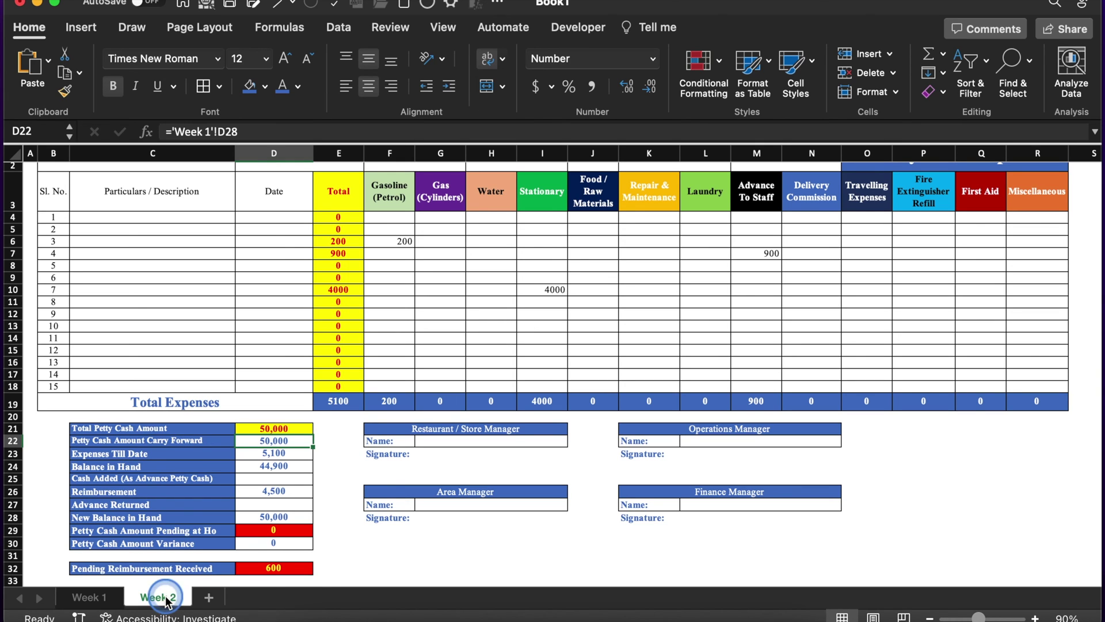
pyautogui.rightClick(166, 599)
pyautogui.click(250, 460)
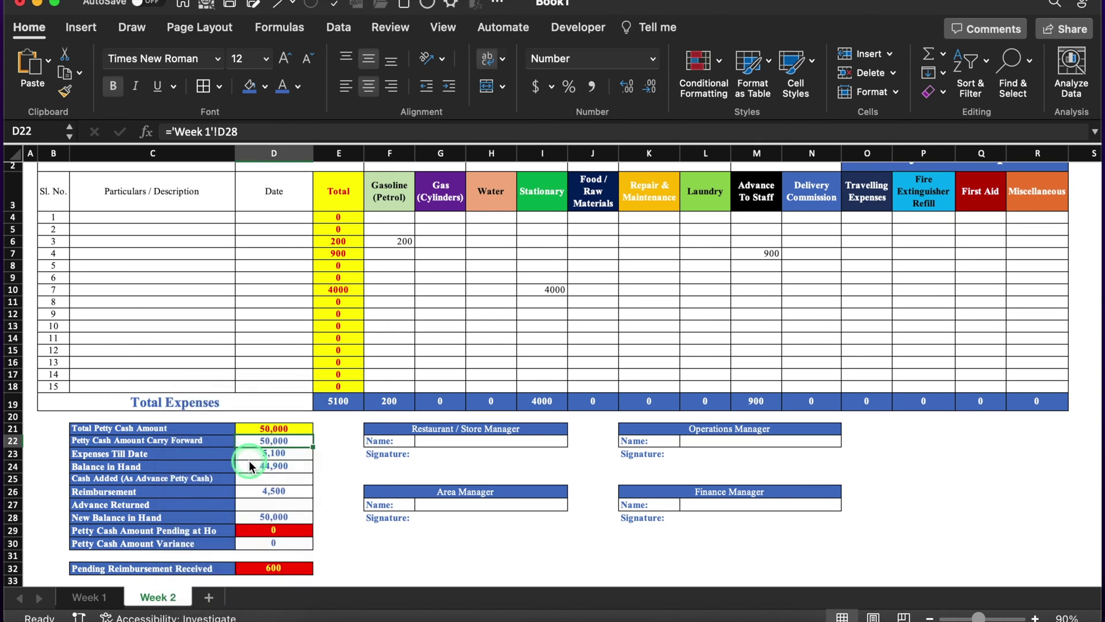
pyautogui.click(192, 459)
pyautogui.click(185, 552)
pyautogui.click(290, 584)
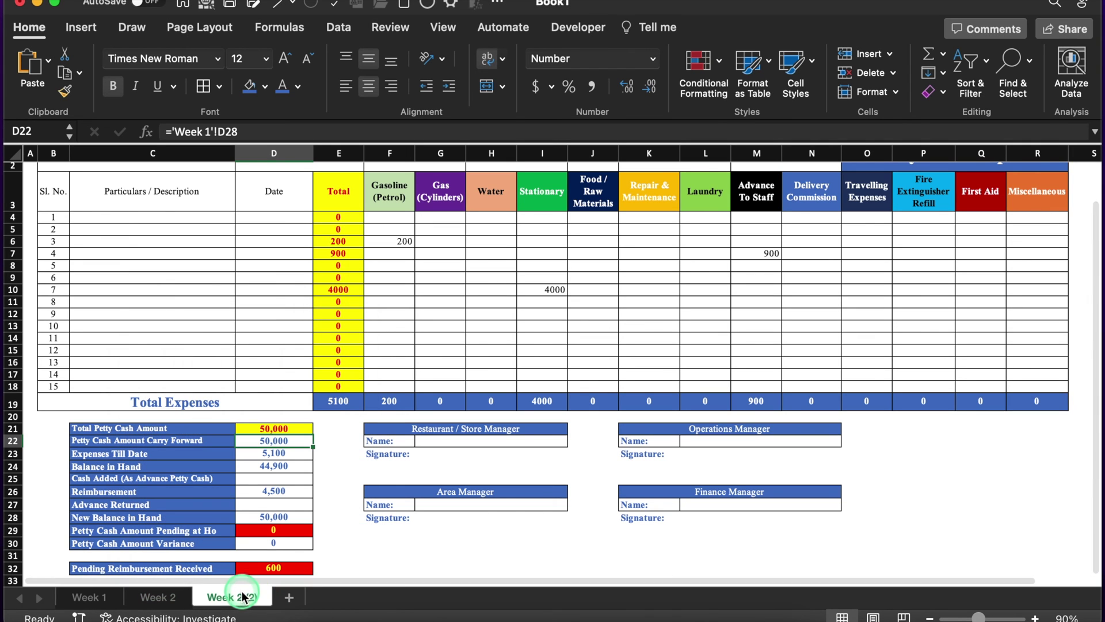
pyautogui.doubleClick(258, 596)
pyautogui.write('Week 3')
pyautogui.press('Return')
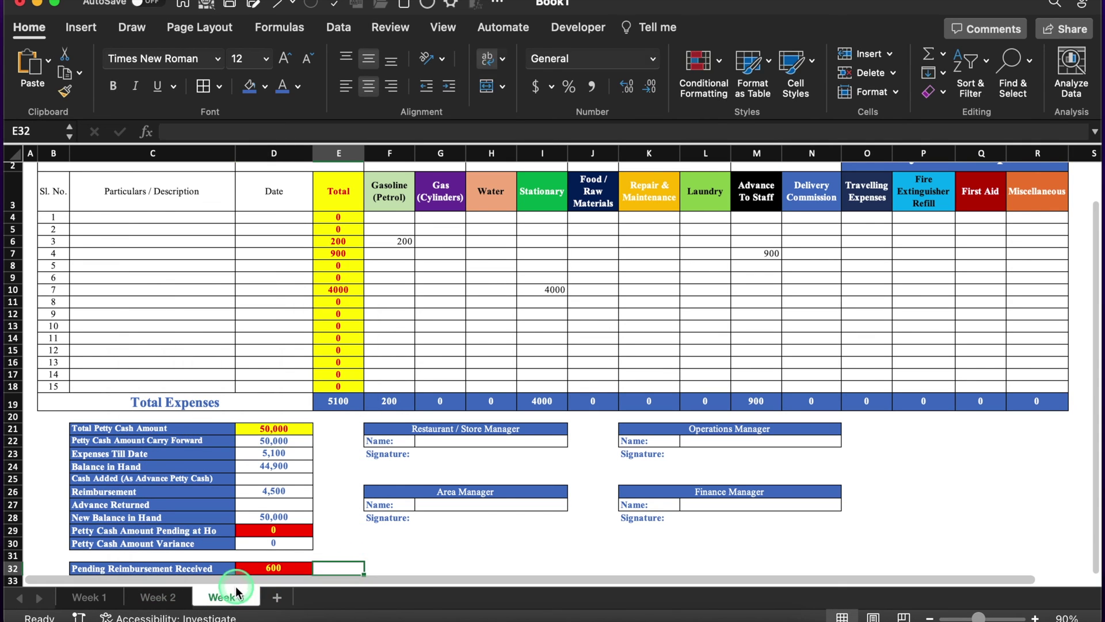
# Create a copy of the Week 3 sheet at the end of the workbook and rename it Week 4
pyautogui.rightClick(234, 597)
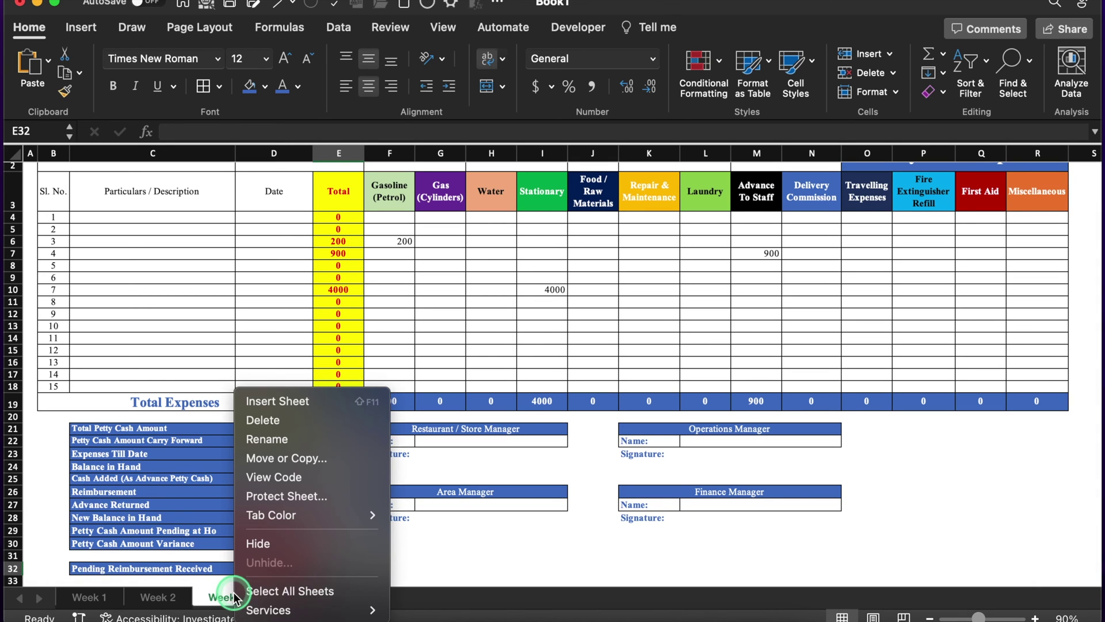
pyautogui.click(290, 459)
pyautogui.click(236, 470)
pyautogui.click(213, 552)
pyautogui.click(356, 580)
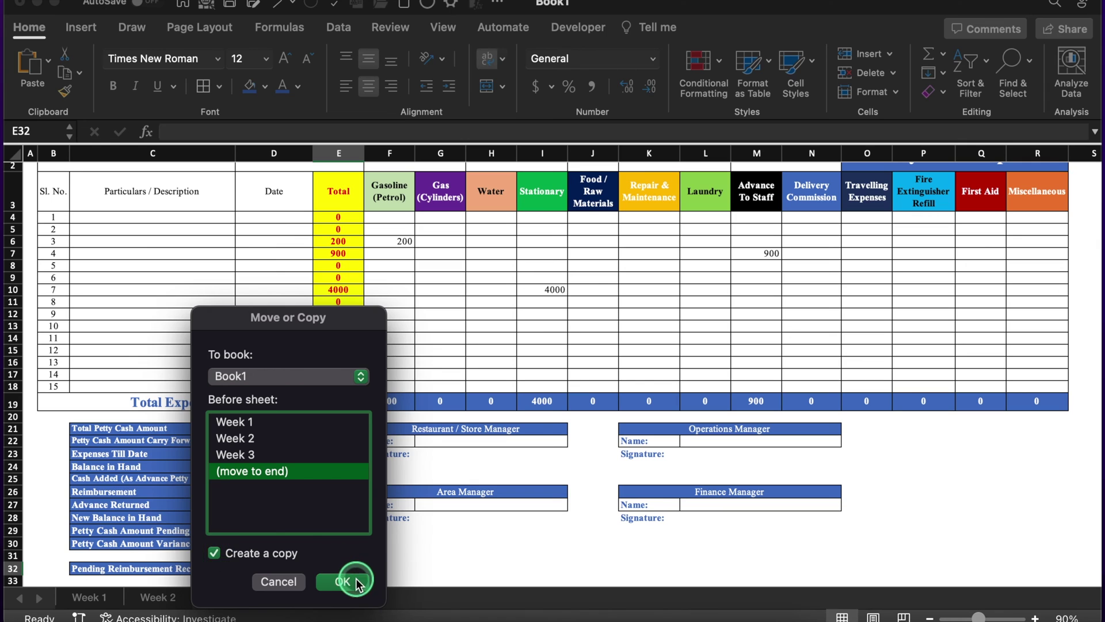
pyautogui.doubleClick(291, 596)
pyautogui.write('Week 4')
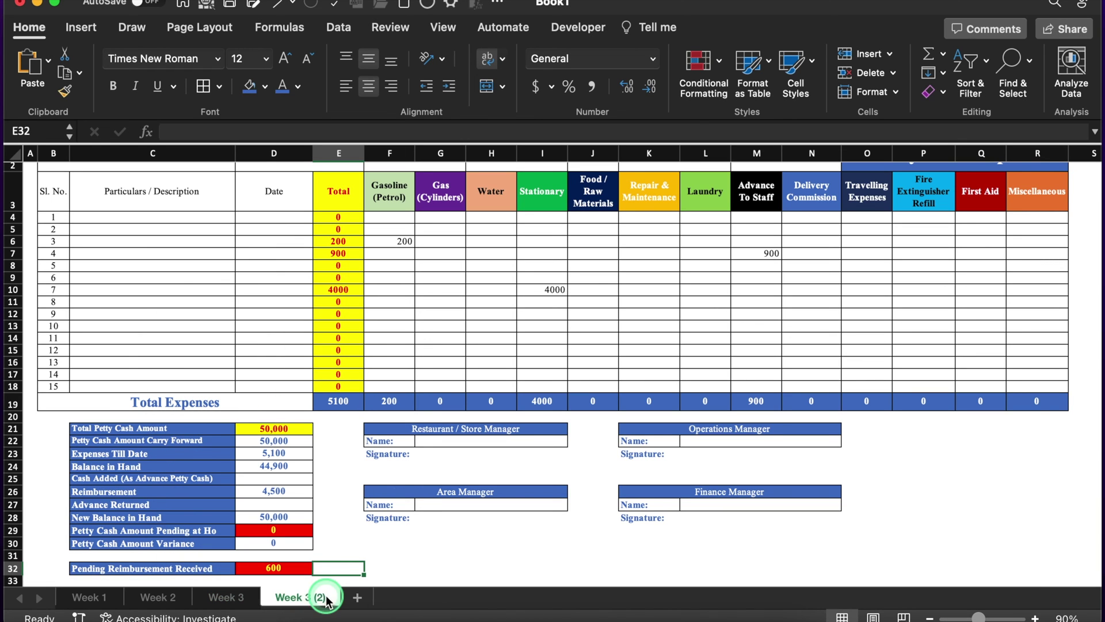
pyautogui.click(384, 570)
# Create a copy of the Week 4 sheet at the end of the workbook and rename it Week 5
pyautogui.click(313, 599)
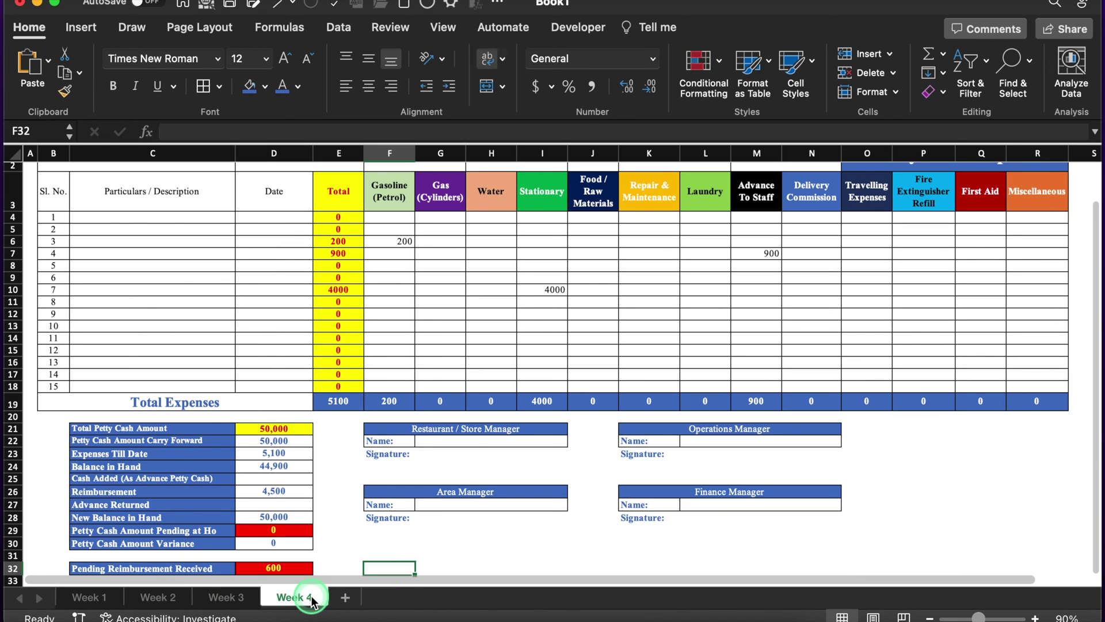
pyautogui.rightClick(312, 599)
pyautogui.click(390, 456)
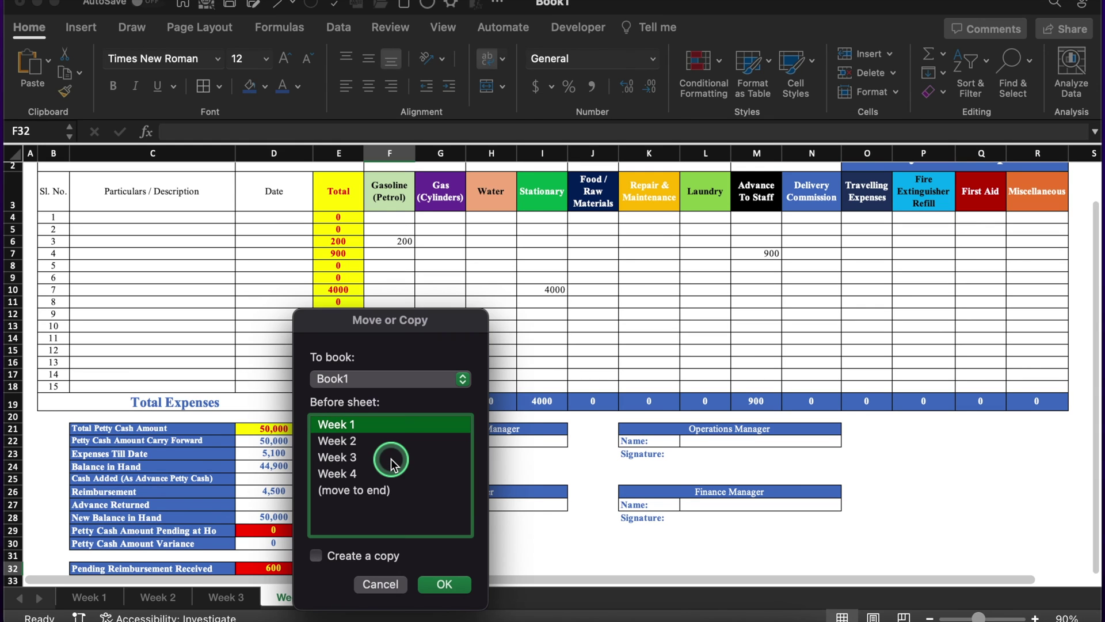
pyautogui.click(352, 490)
pyautogui.click(315, 555)
pyautogui.click(445, 584)
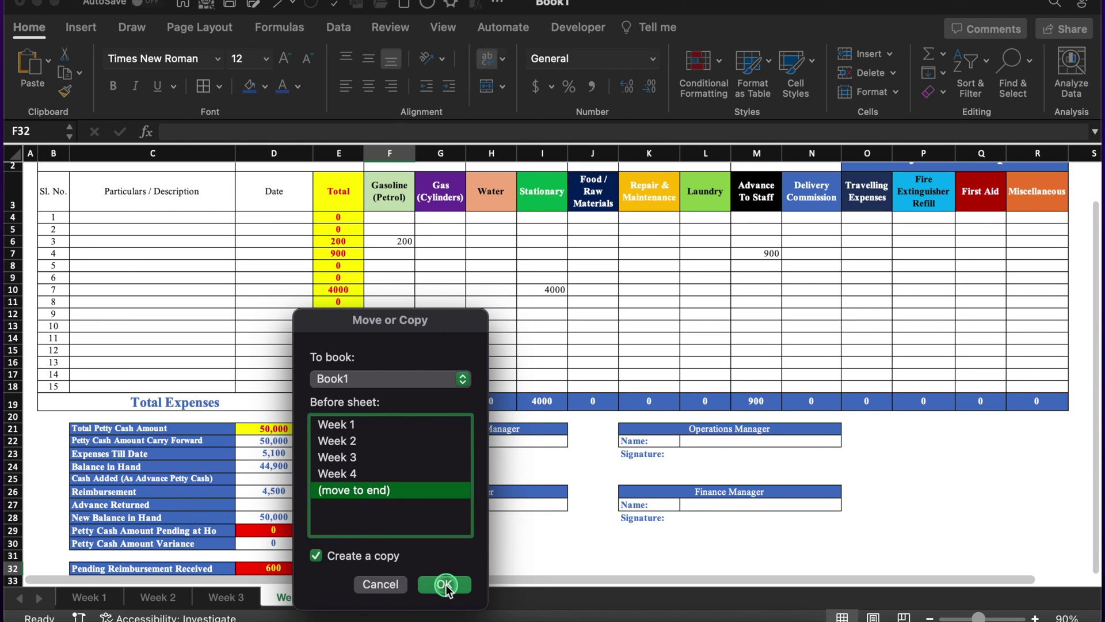
pyautogui.click(373, 599)
pyautogui.doubleClick(390, 598)
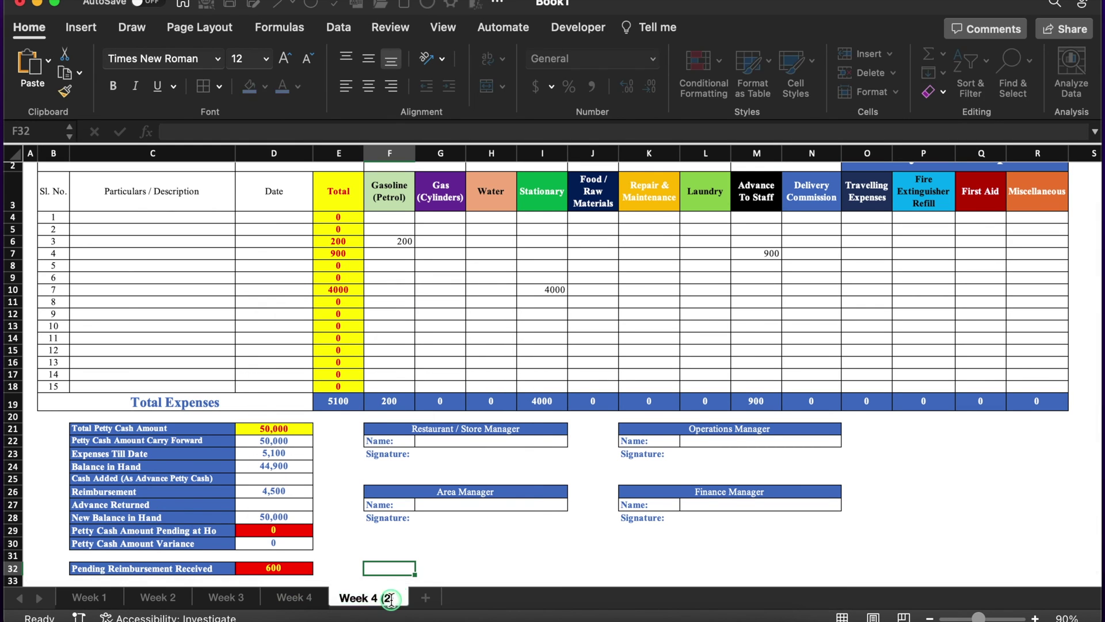
pyautogui.write('Week 5')
# Create a copy of the Week 5 sheet at the end of the workbook and rename it Consolidated
pyautogui.rightClick(391, 599)
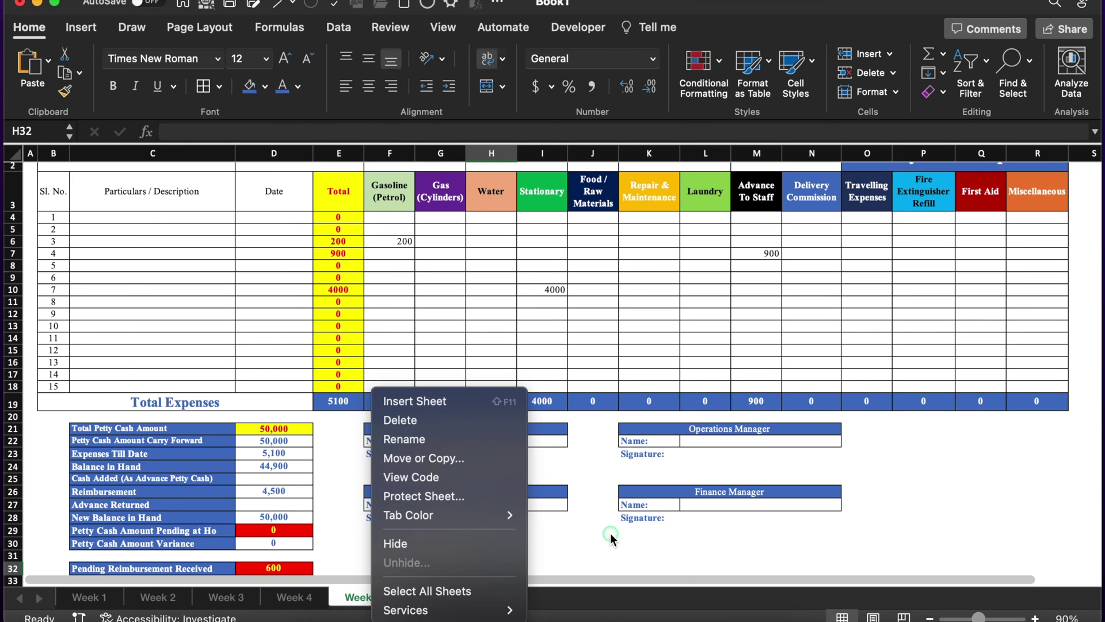
pyautogui.click(491, 568)
pyautogui.rightClick(371, 598)
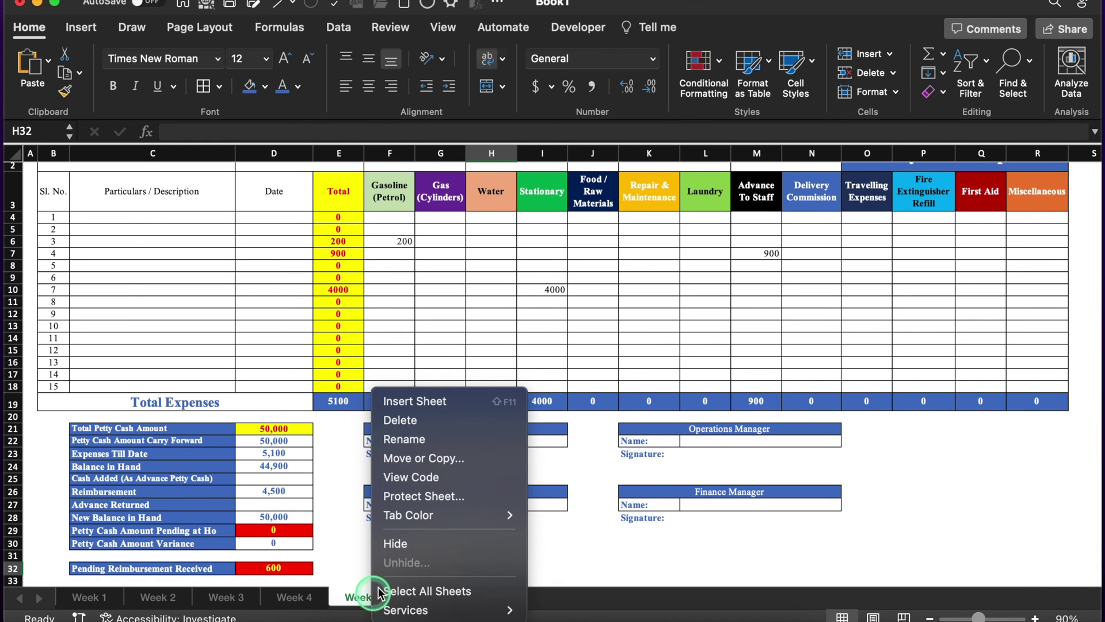
pyautogui.click(435, 459)
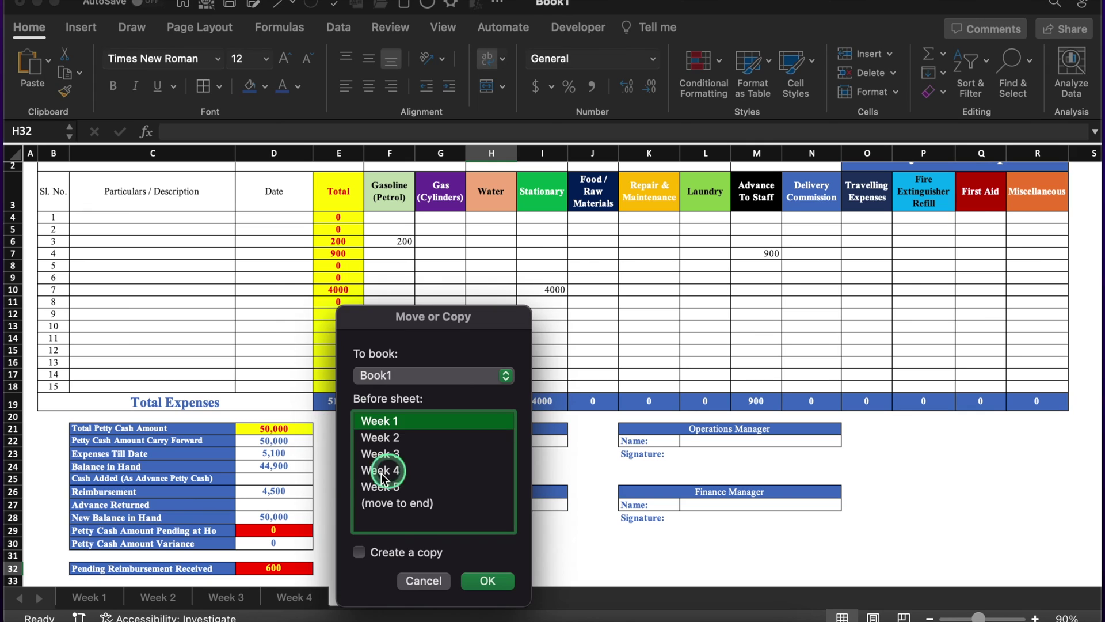
pyautogui.click(381, 503)
pyautogui.click(361, 553)
pyautogui.click(488, 580)
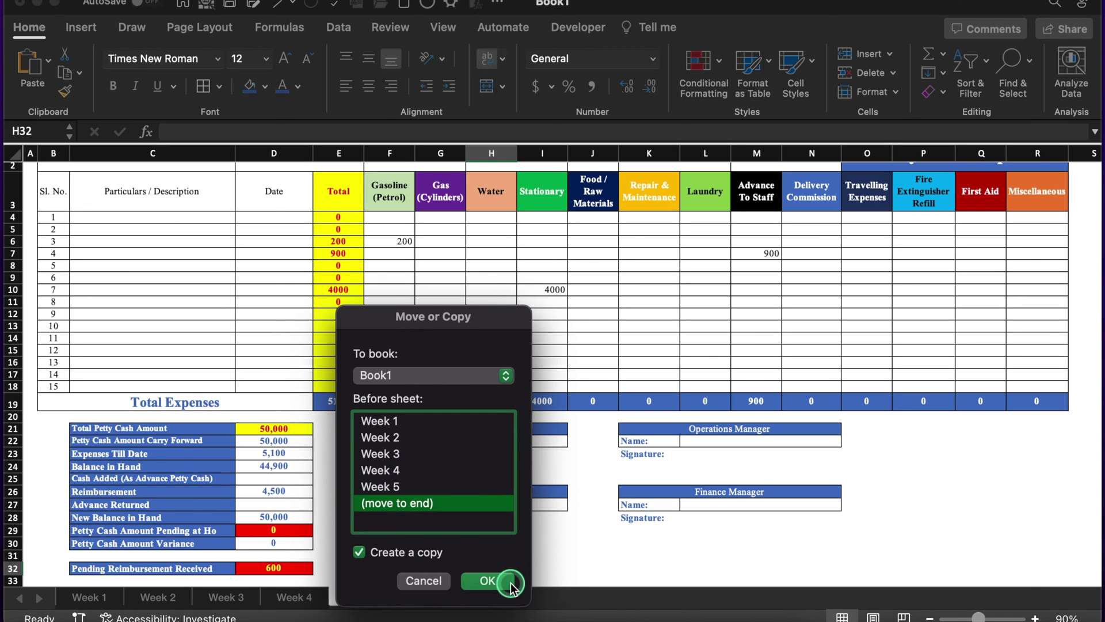
pyautogui.click(454, 596)
pyautogui.doubleClick(455, 596)
pyautogui.write('Consolidated')
pyautogui.press('Return')
# On the Consolidated sheet, delete the cash summary and signature rows 21 to 32 and the Particulars / Description and Date columns
pyautogui.moveTo(11, 428); pyautogui.dragTo(11, 568)
pyautogui.rightClick(12, 505)
pyautogui.click(35, 484)
pyautogui.click(151, 153)
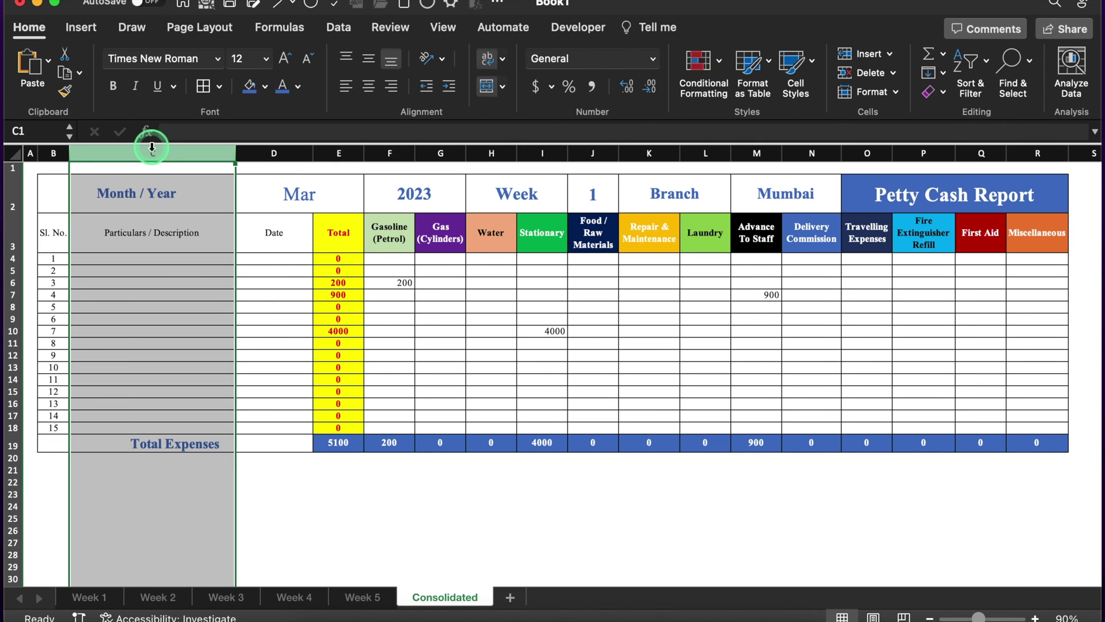
pyautogui.moveTo(171, 153); pyautogui.dragTo(273, 152)
pyautogui.rightClick(272, 151)
pyautogui.click(372, 275)
# Clear the sample expense amounts from D4:P18 on the Consolidated sheet
pyautogui.moveTo(201, 258); pyautogui.dragTo(815, 425)
pyautogui.press('Delete')
pyautogui.click(1004, 353)
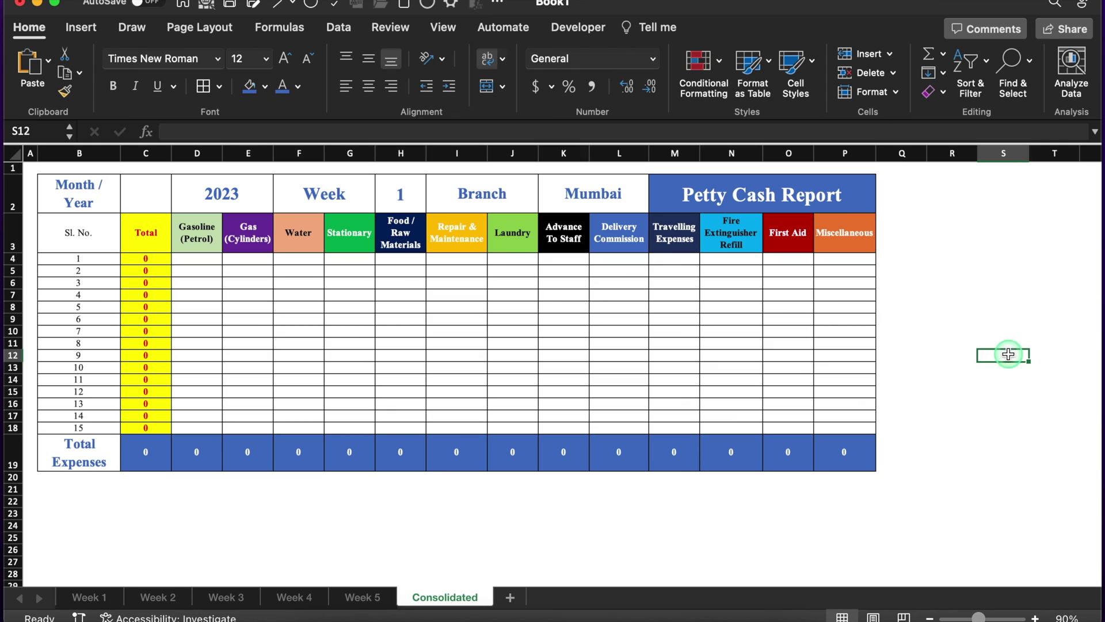
# Set the week number in J2 of the Week 2 sheet to 2
pyautogui.click(159, 598)
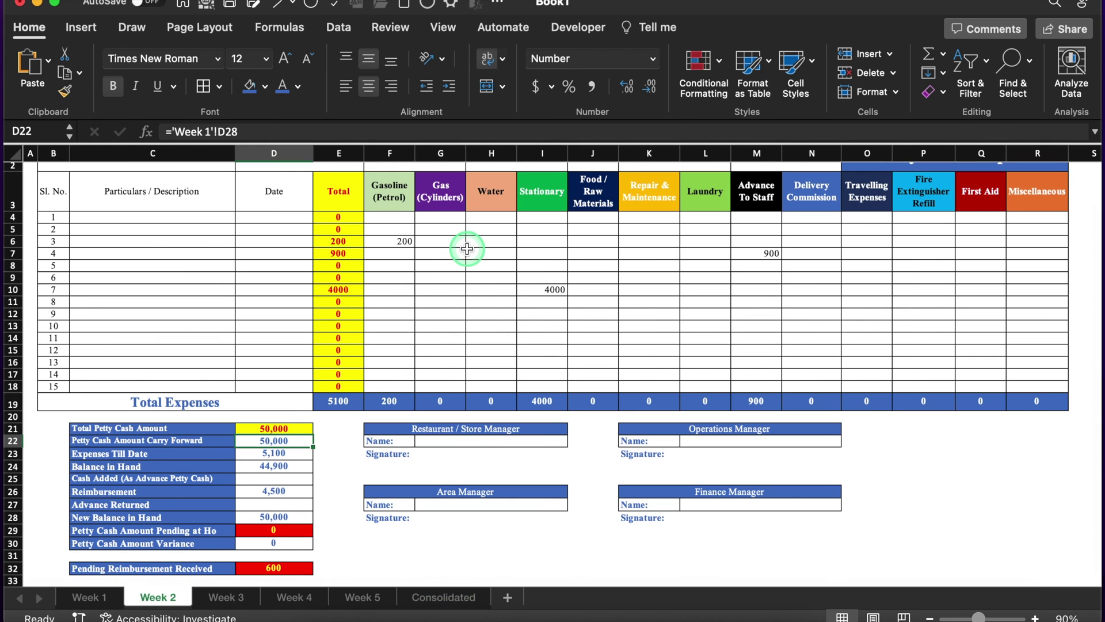
pyautogui.scroll(3, 1094, 311)
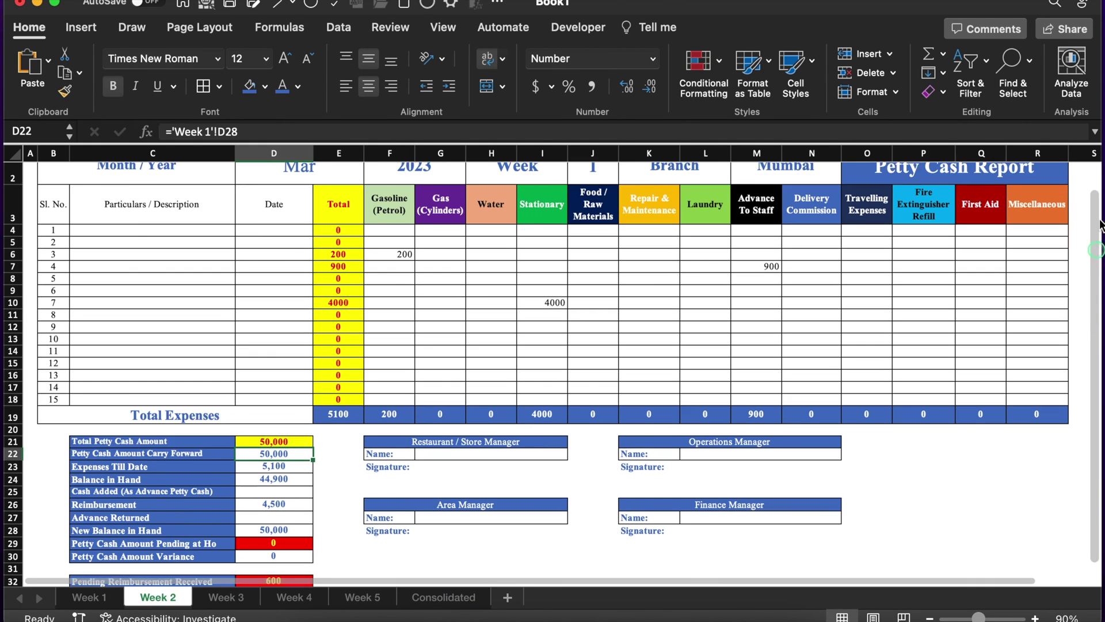
pyautogui.click(594, 191)
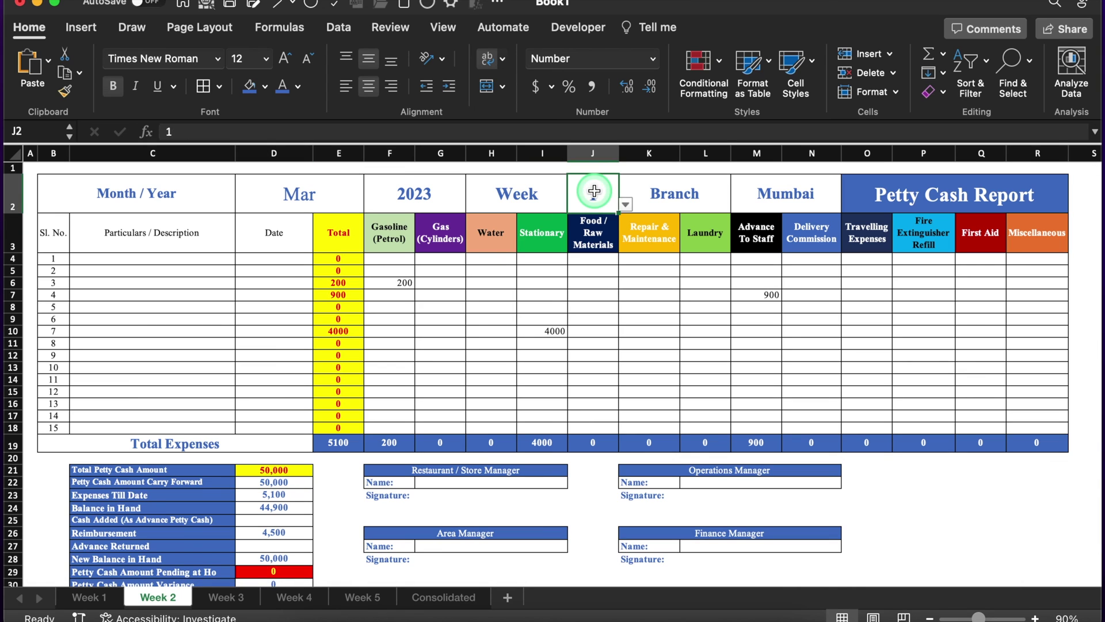
pyautogui.click(625, 205)
pyautogui.click(583, 240)
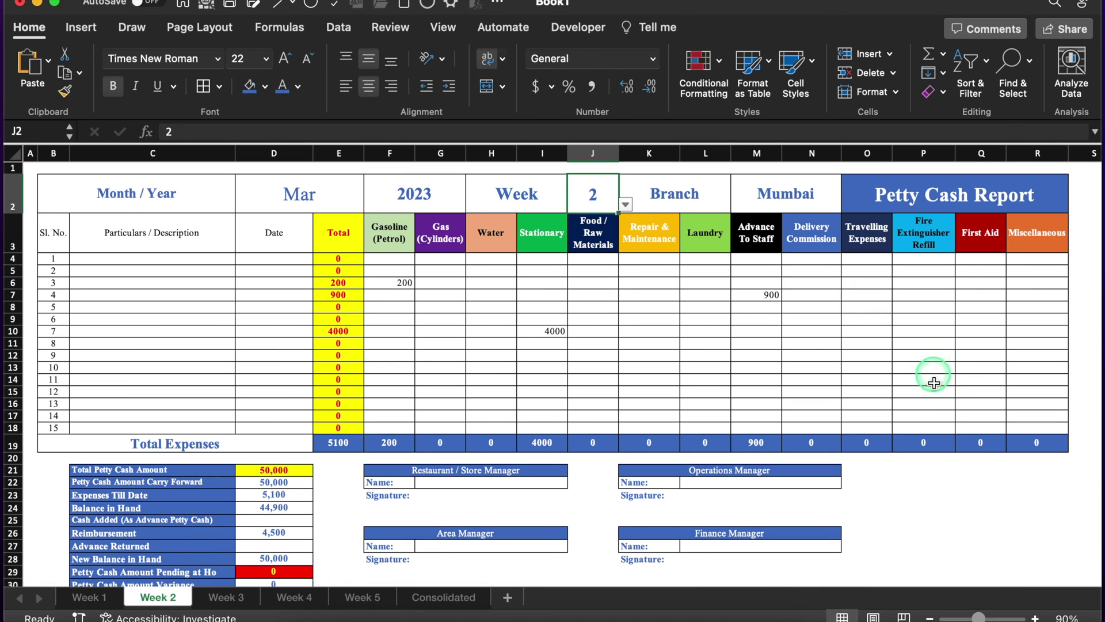
pyautogui.click(911, 492)
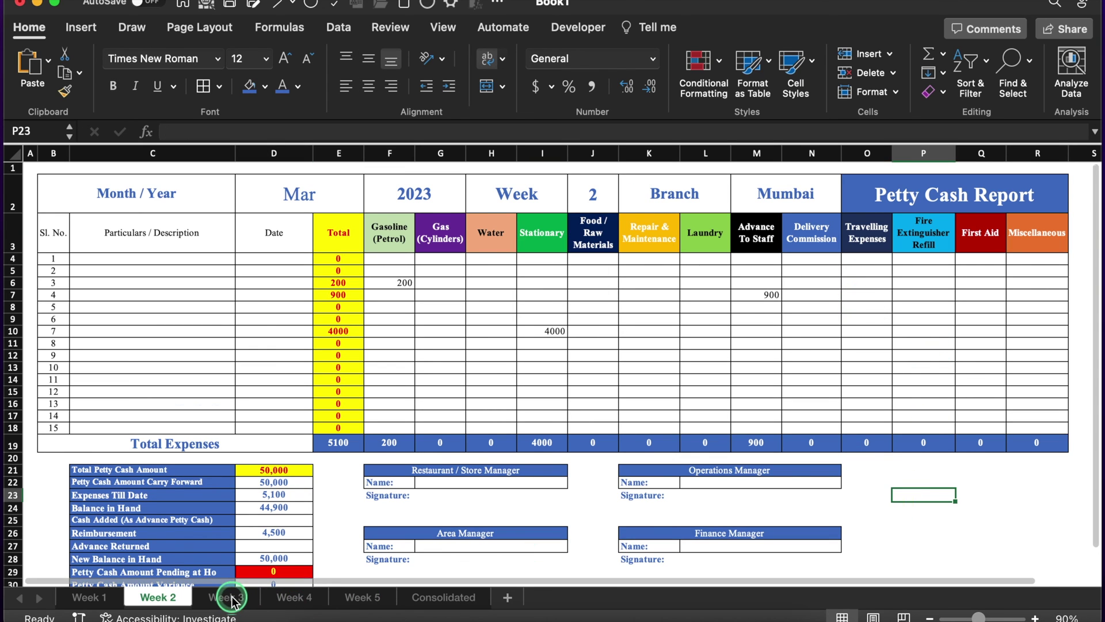
# Set the week number in J2 of the Week 3 sheet to 3
pyautogui.click(232, 599)
pyautogui.scroll(3, 1081, 387)
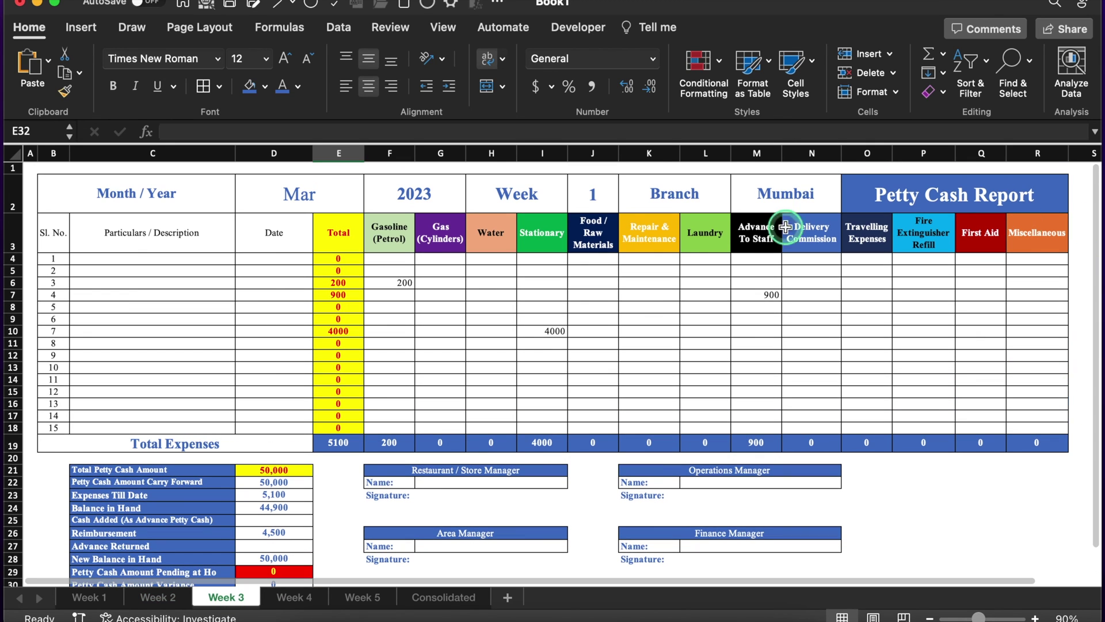
pyautogui.click(593, 194)
pyautogui.click(625, 204)
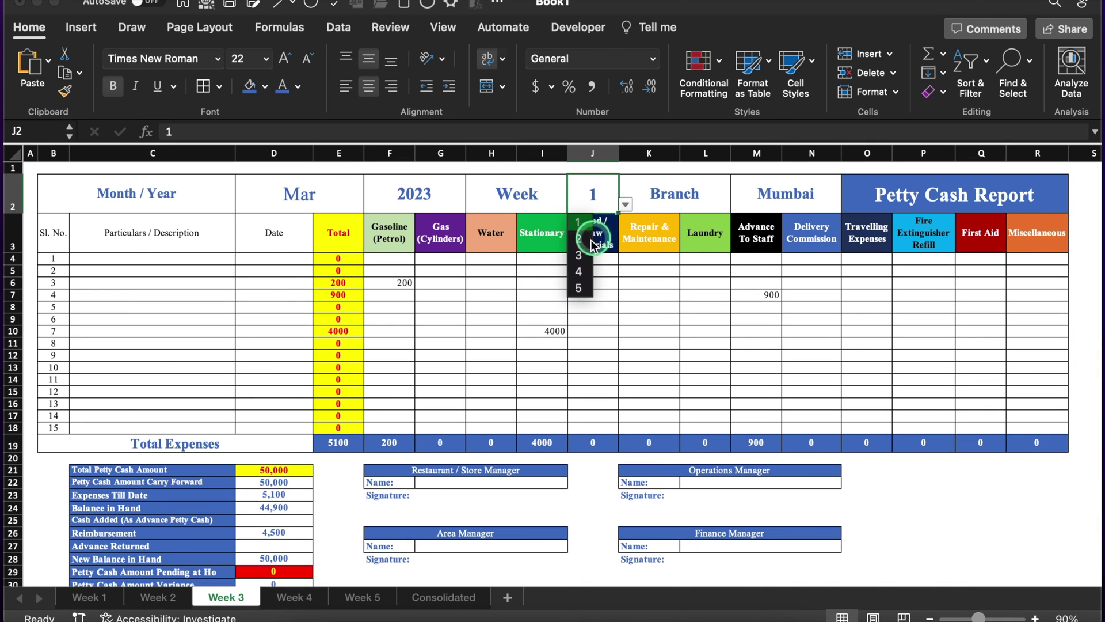
pyautogui.click(580, 255)
# Set the week number in J2 of the Week 4 sheet to 4
pyautogui.click(294, 597)
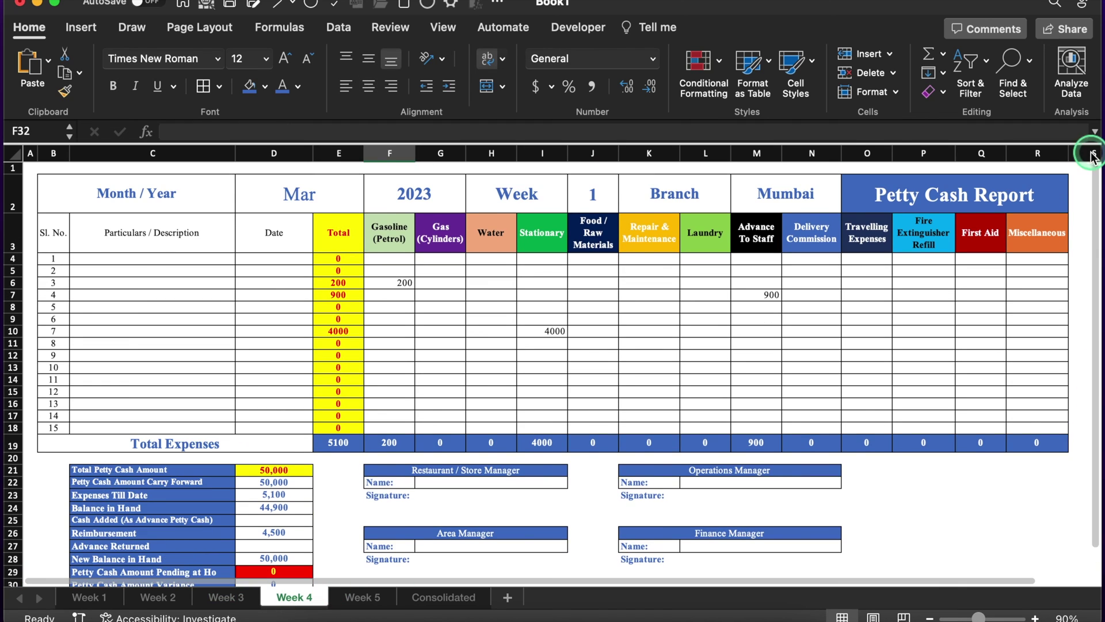
pyautogui.click(587, 190)
pyautogui.click(626, 205)
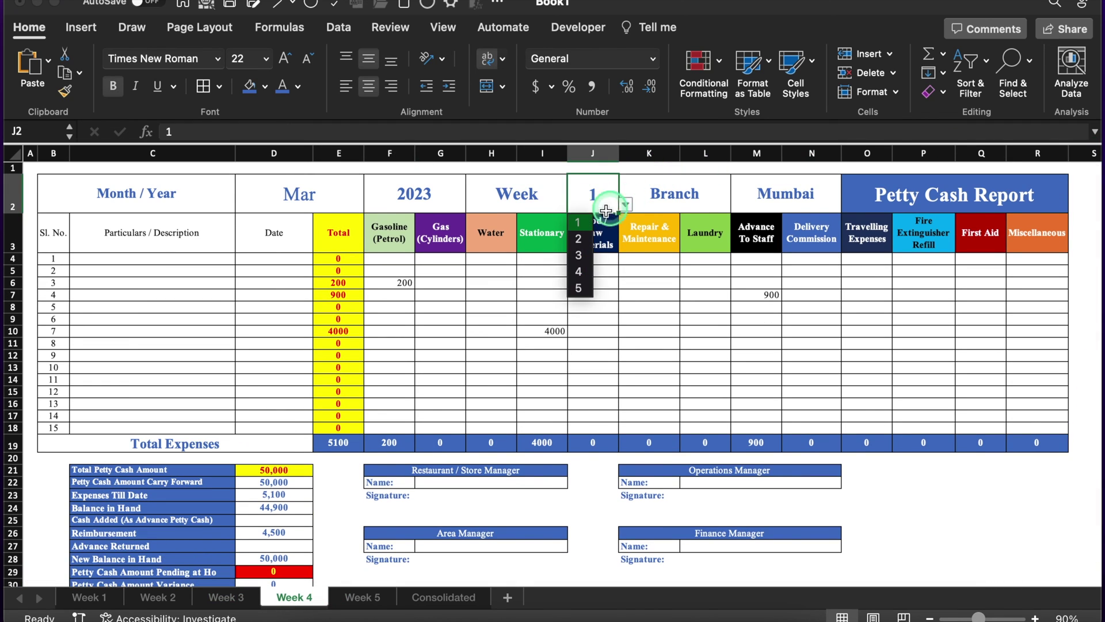
pyautogui.click(579, 271)
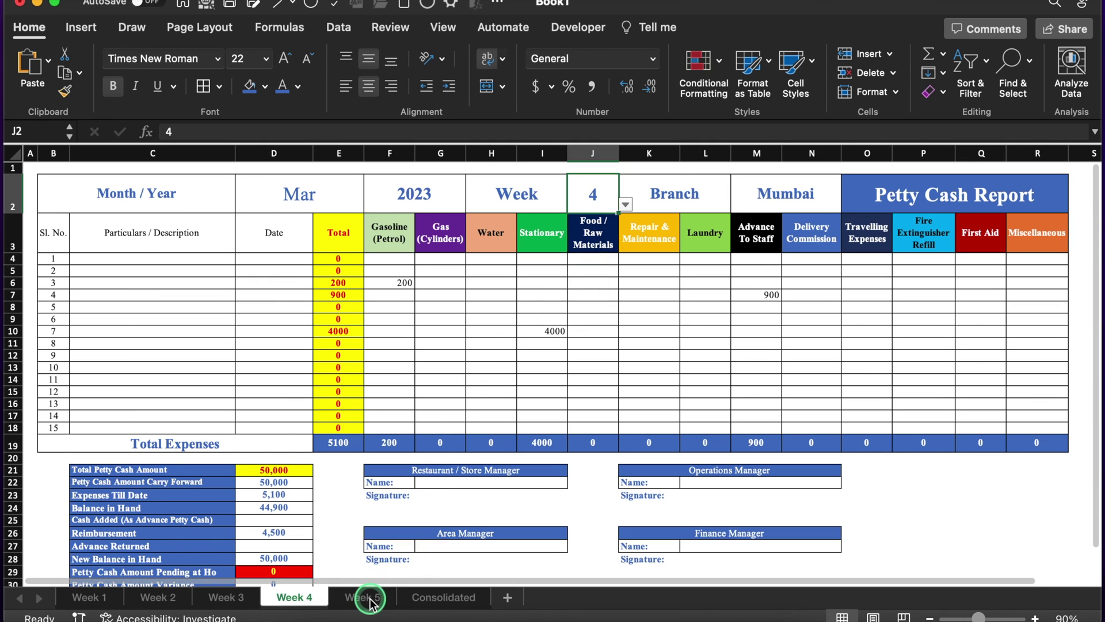
# Set the week number in J2 of the Week 5 sheet to 5
pyautogui.click(367, 598)
pyautogui.scroll(2, 691, 288)
pyautogui.click(592, 167)
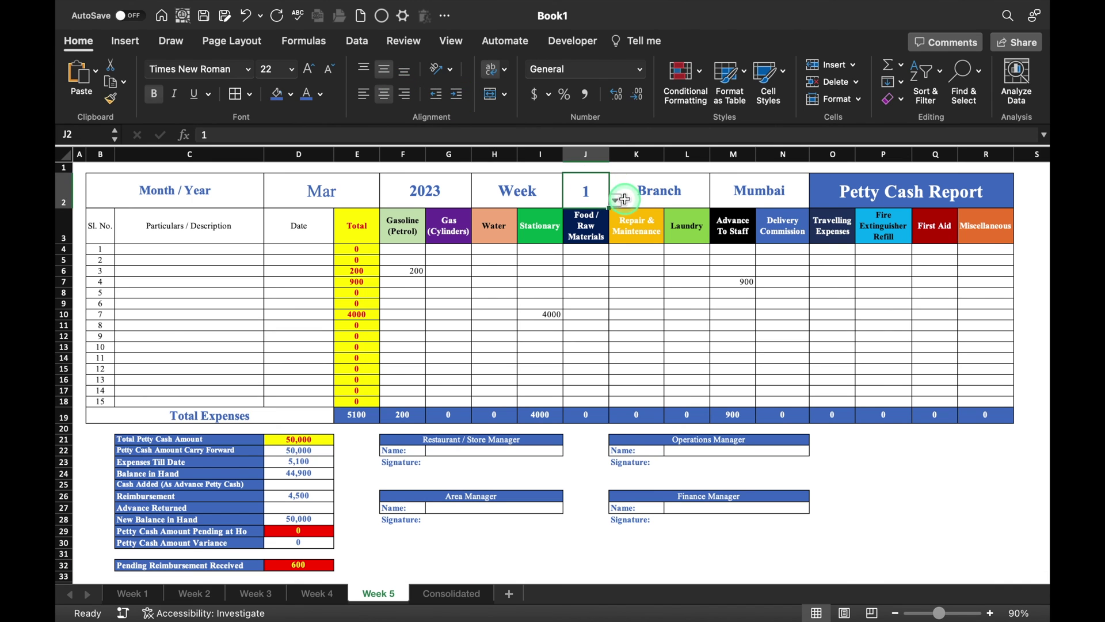
pyautogui.click(617, 200)
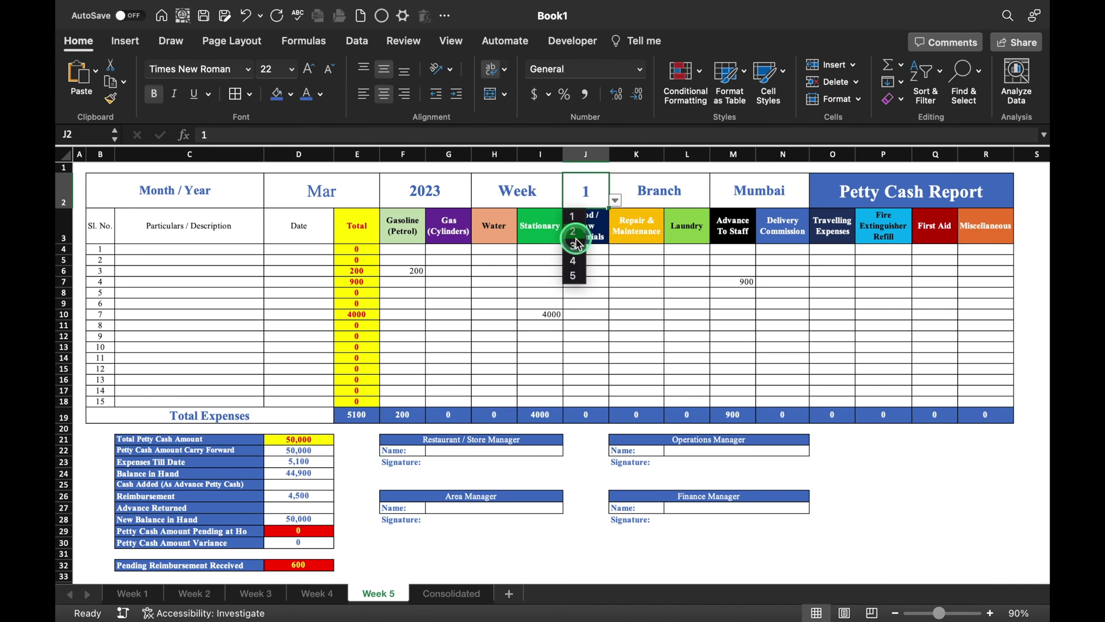
pyautogui.click(575, 276)
pyautogui.click(904, 520)
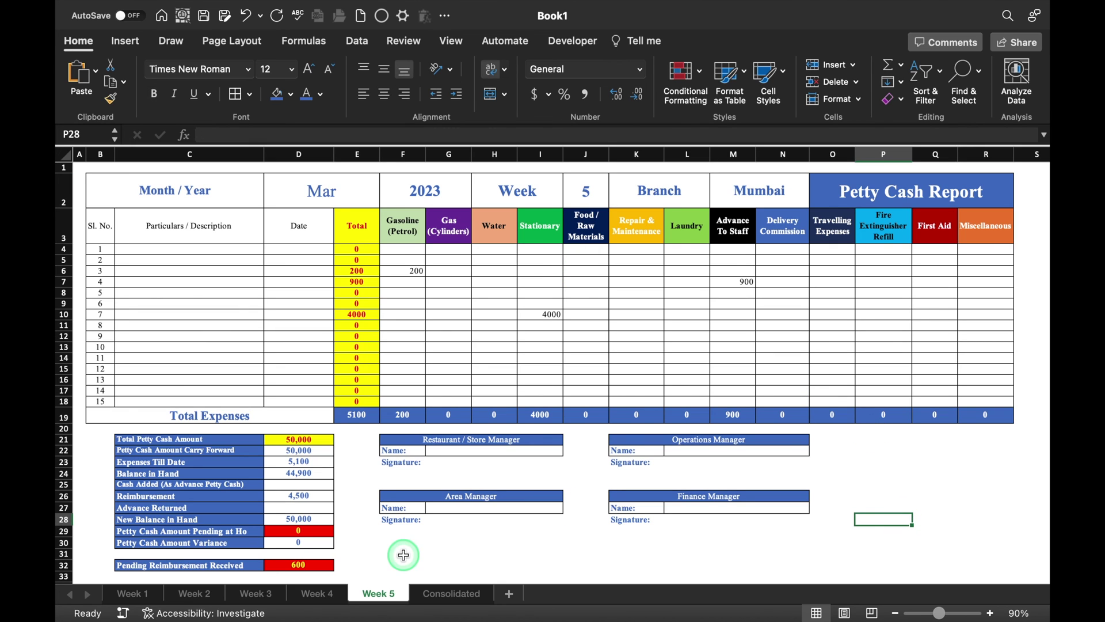
# In D4 of Consolidated, sum Gasoline (Petrol) across all weekly sheets with ='Week 1'!F4+'Week 2'!F4+'Week 3'!F4+'Week 4'!F4+'Week 5'!F4
pyautogui.click(449, 594)
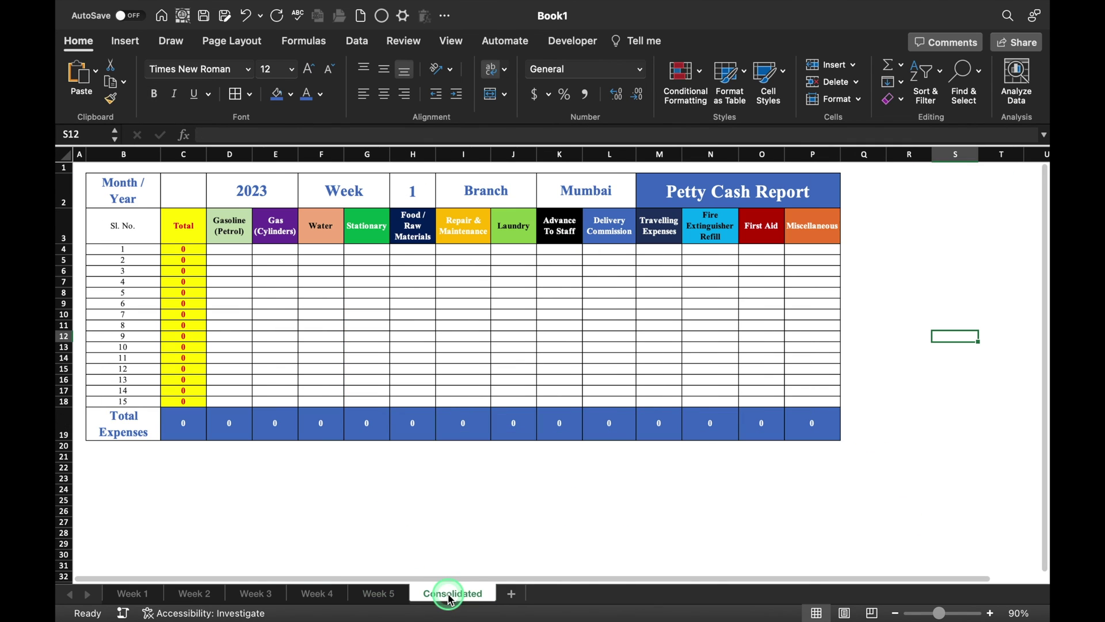
pyautogui.click(233, 248)
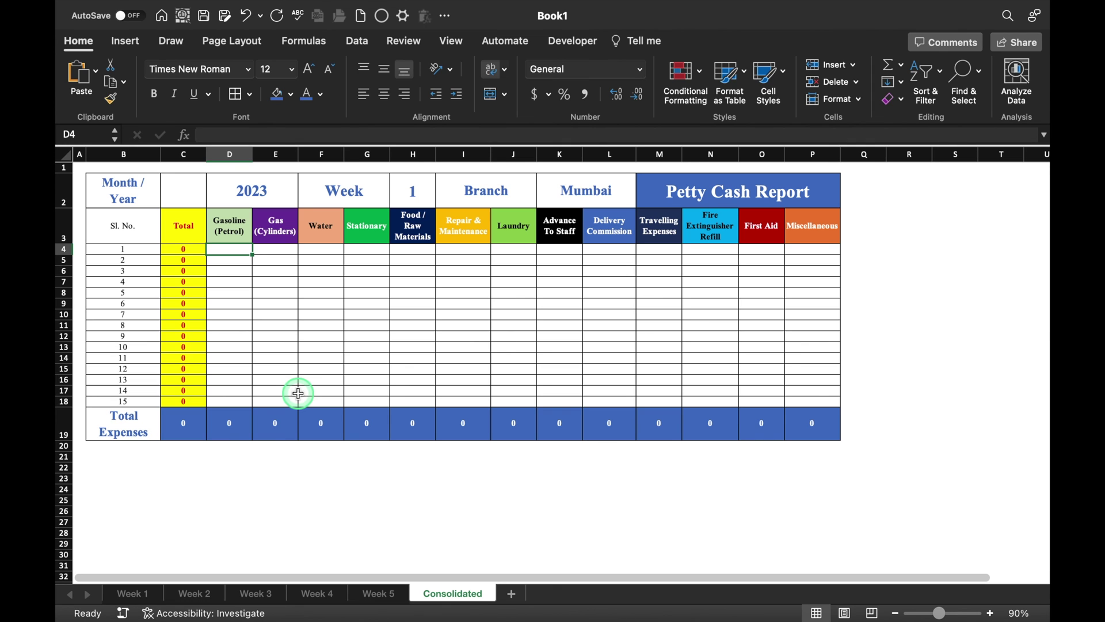
pyautogui.write('=')
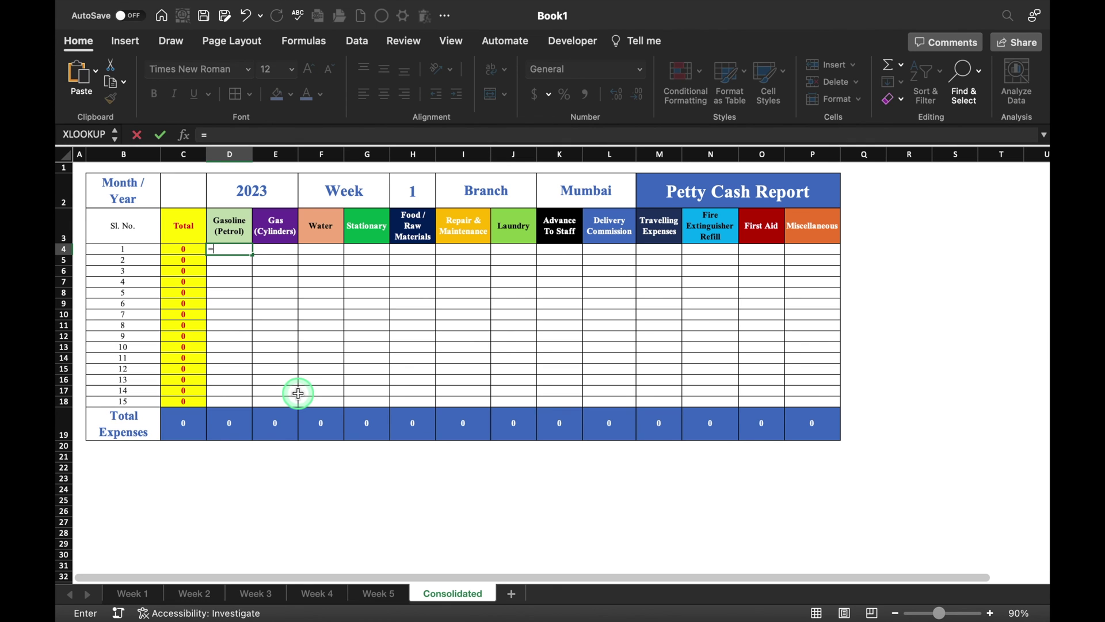
pyautogui.click(121, 596)
pyautogui.click(408, 237)
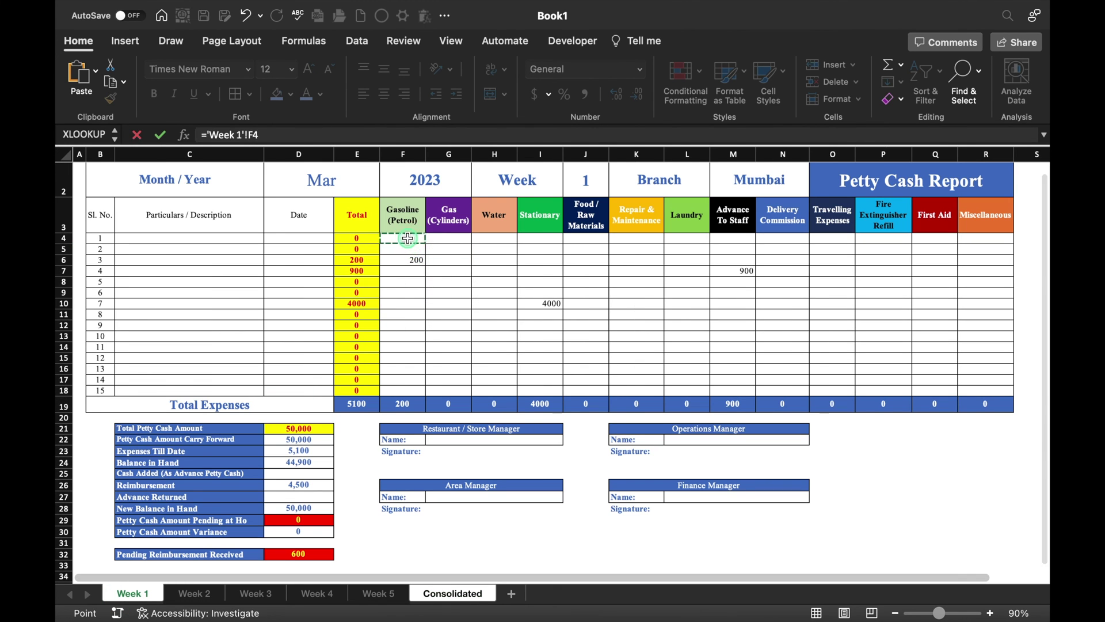
pyautogui.write('+')
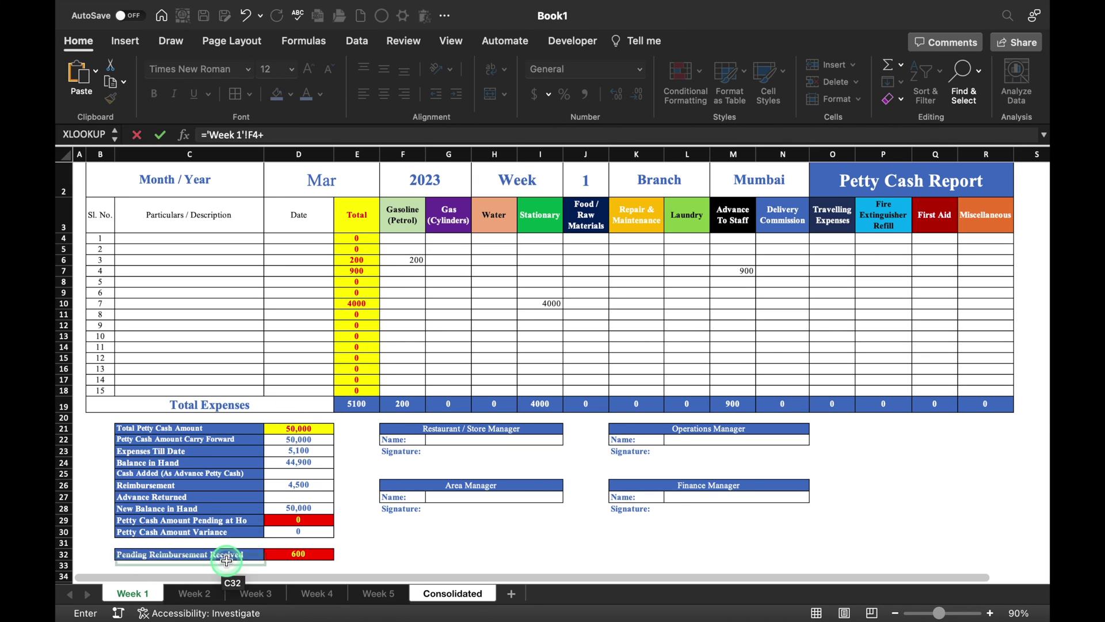
pyautogui.click(194, 593)
pyautogui.click(409, 245)
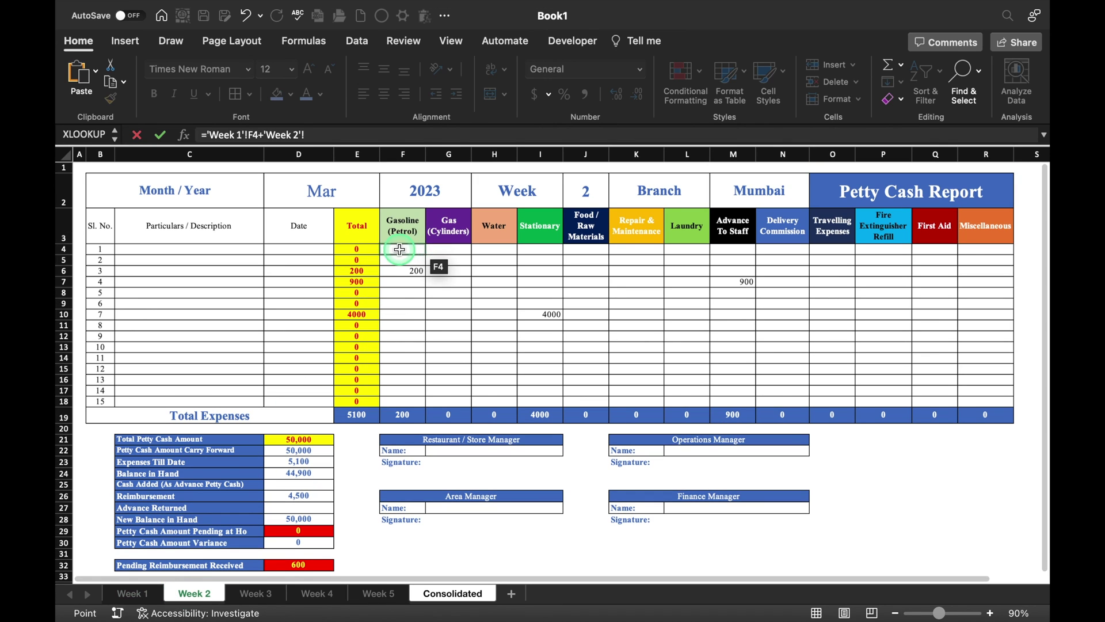
pyautogui.write('+')
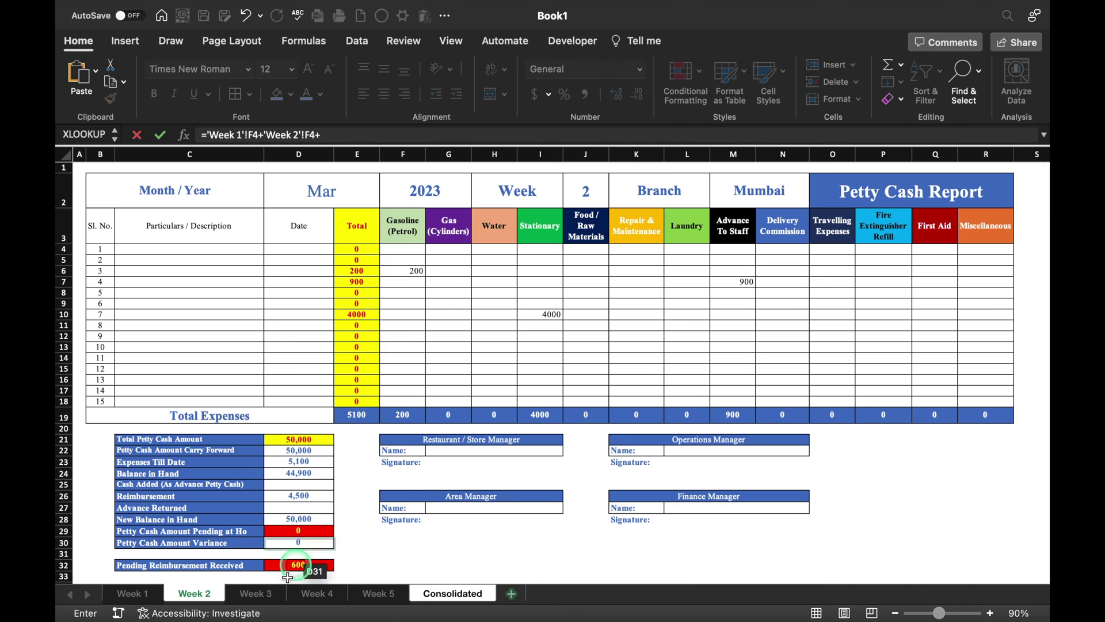
pyautogui.click(255, 593)
pyautogui.click(400, 258)
pyautogui.click(400, 249)
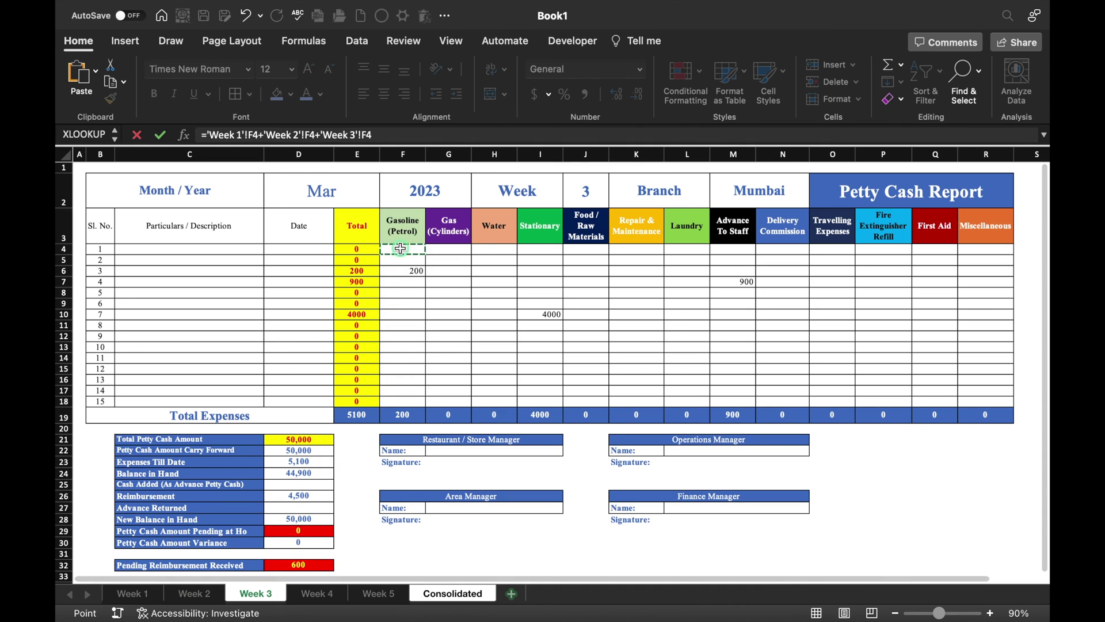
pyautogui.click(317, 594)
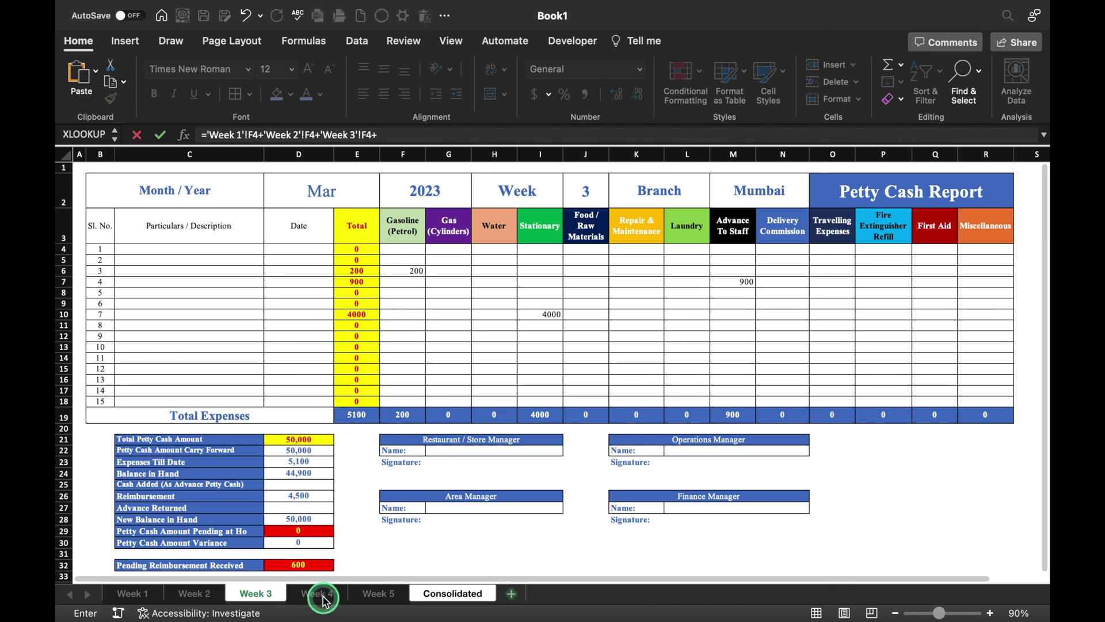
pyautogui.click(408, 317)
pyautogui.click(402, 248)
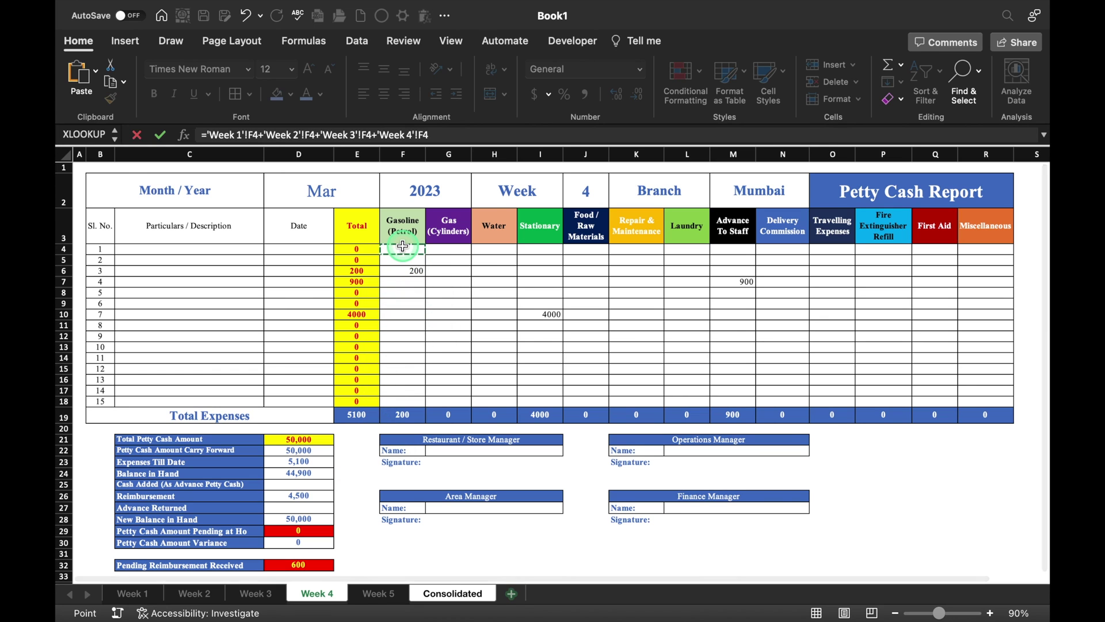
pyautogui.click(378, 593)
pyautogui.click(398, 268)
pyautogui.click(401, 247)
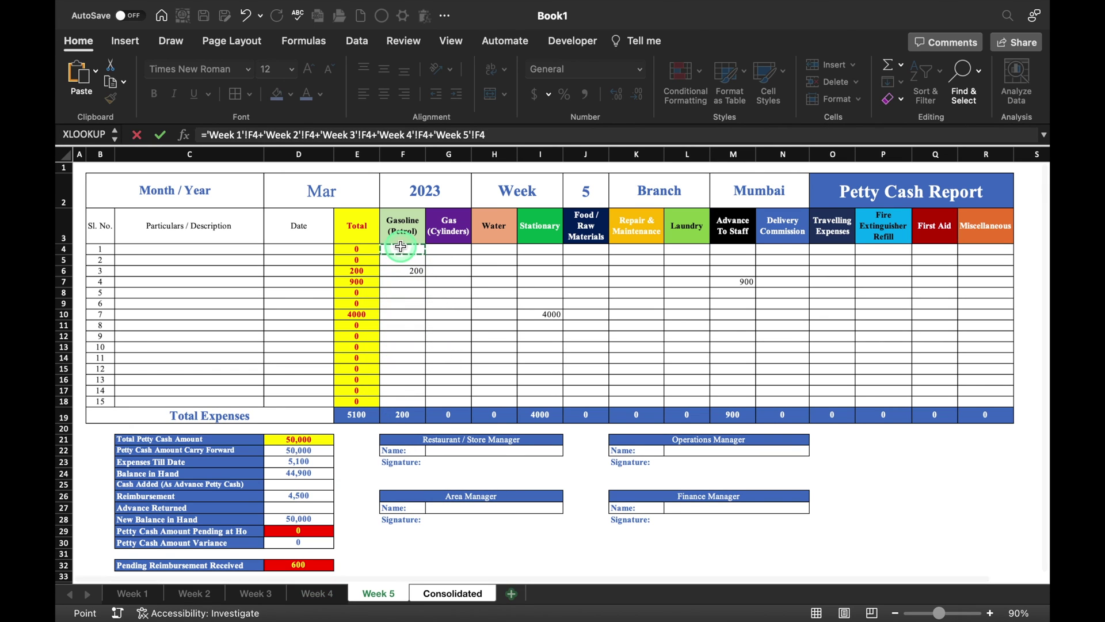
pyautogui.press('Return')
# Fill the D4 formula across D4:P18 and centre the cells horizontally and vertically
pyautogui.click(252, 254)
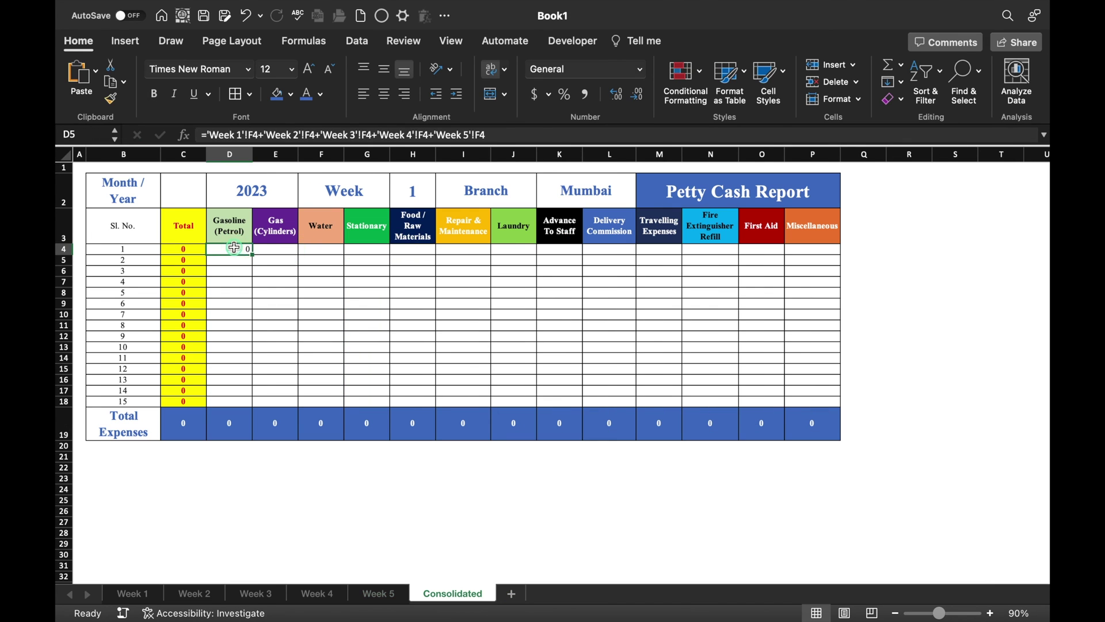
pyautogui.moveTo(253, 255); pyautogui.dragTo(840, 401)
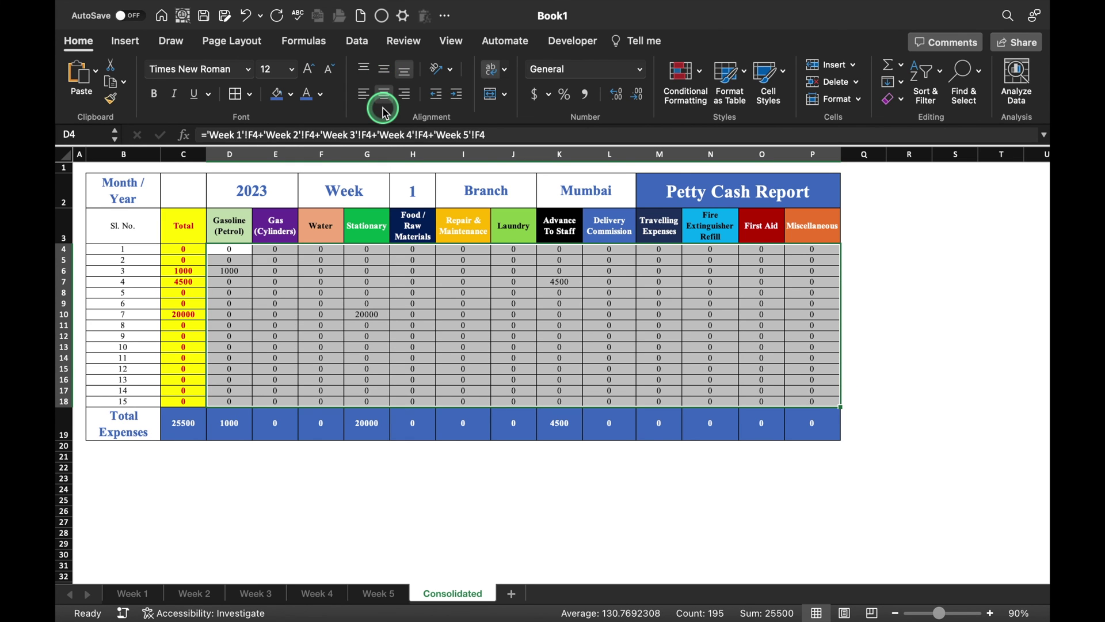
pyautogui.click(385, 72)
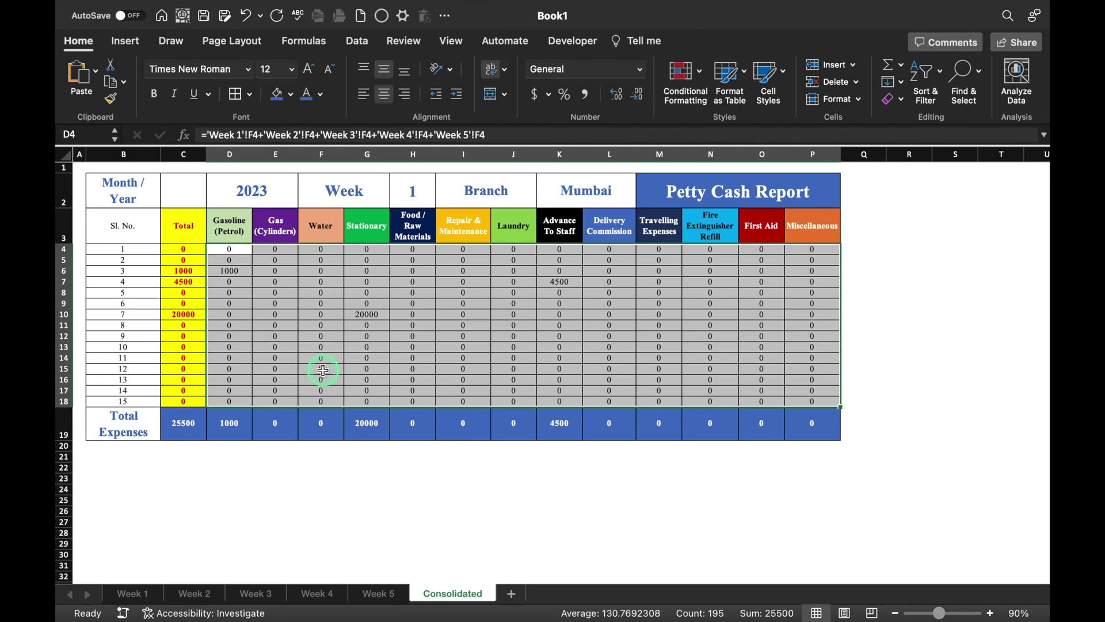
# Add a conditional formatting rule to D4:P18 that gives cell values equal to 0 a custom format with white font colour
pyautogui.click(697, 74)
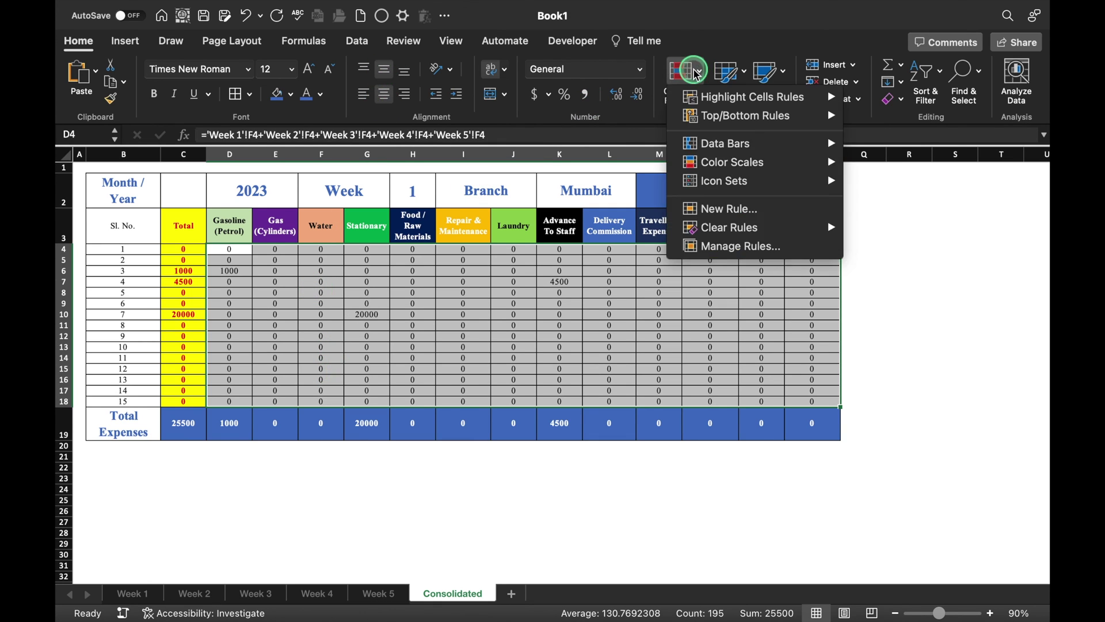
pyautogui.click(756, 100)
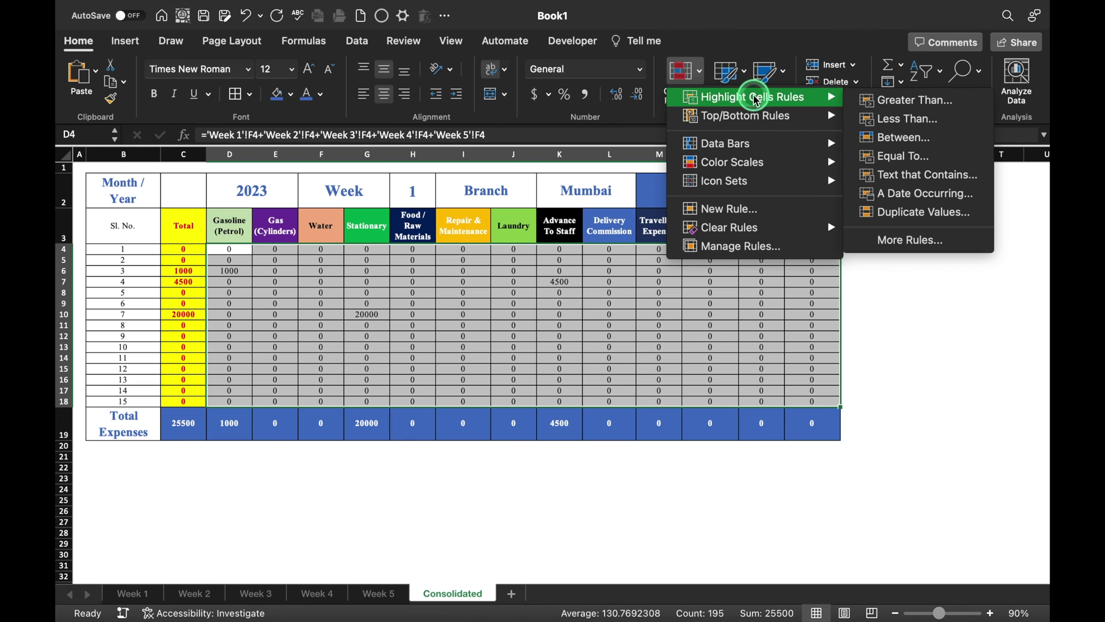
pyautogui.click(910, 155)
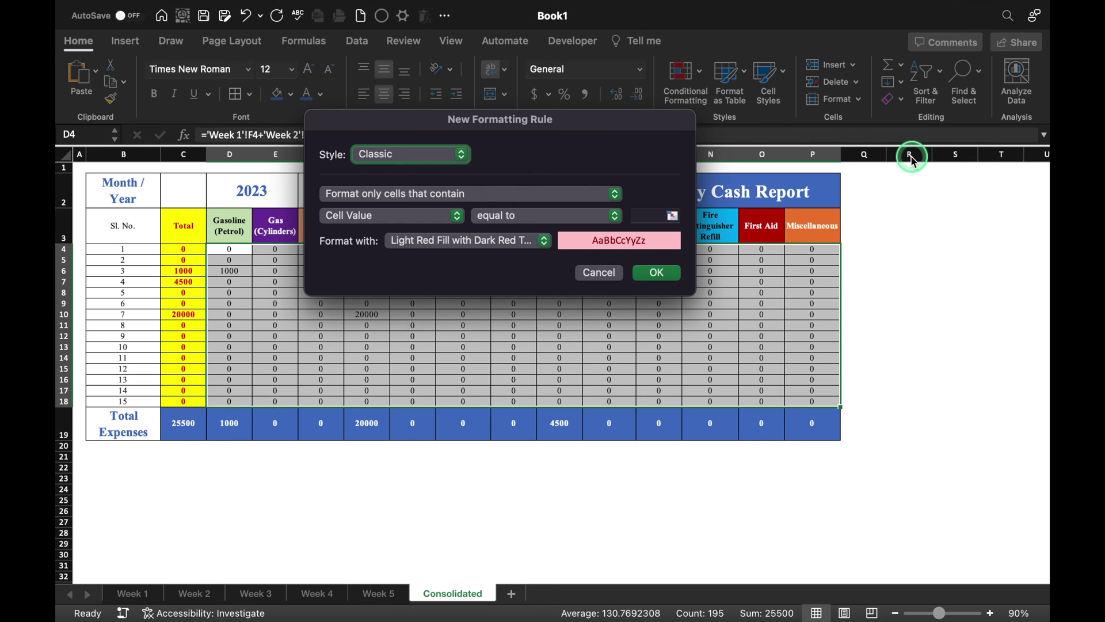
pyautogui.click(642, 219)
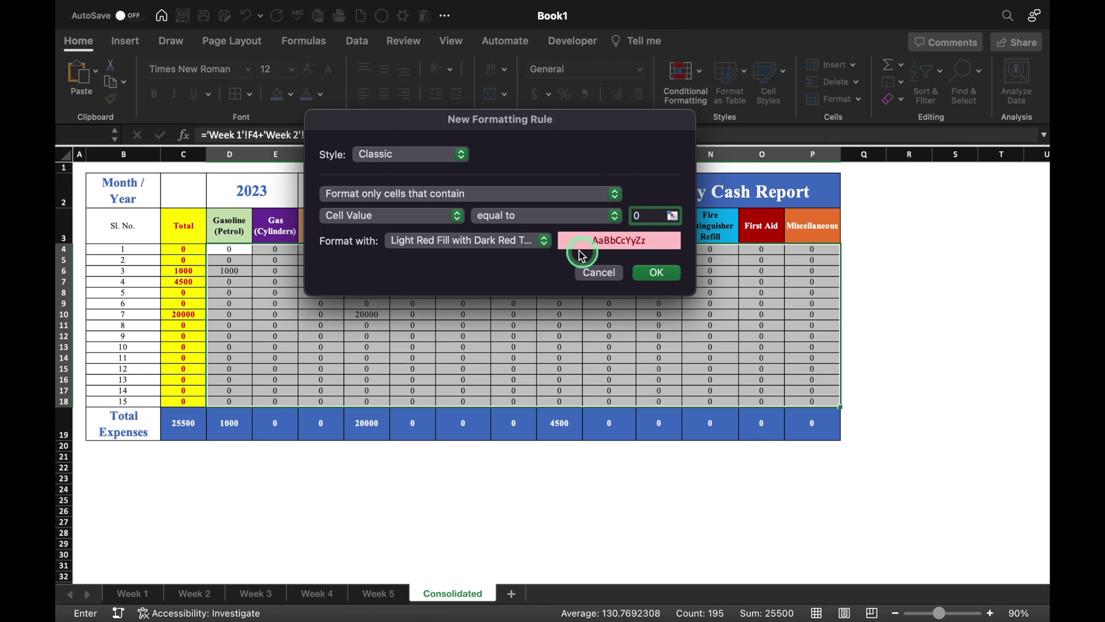
pyautogui.click(545, 243)
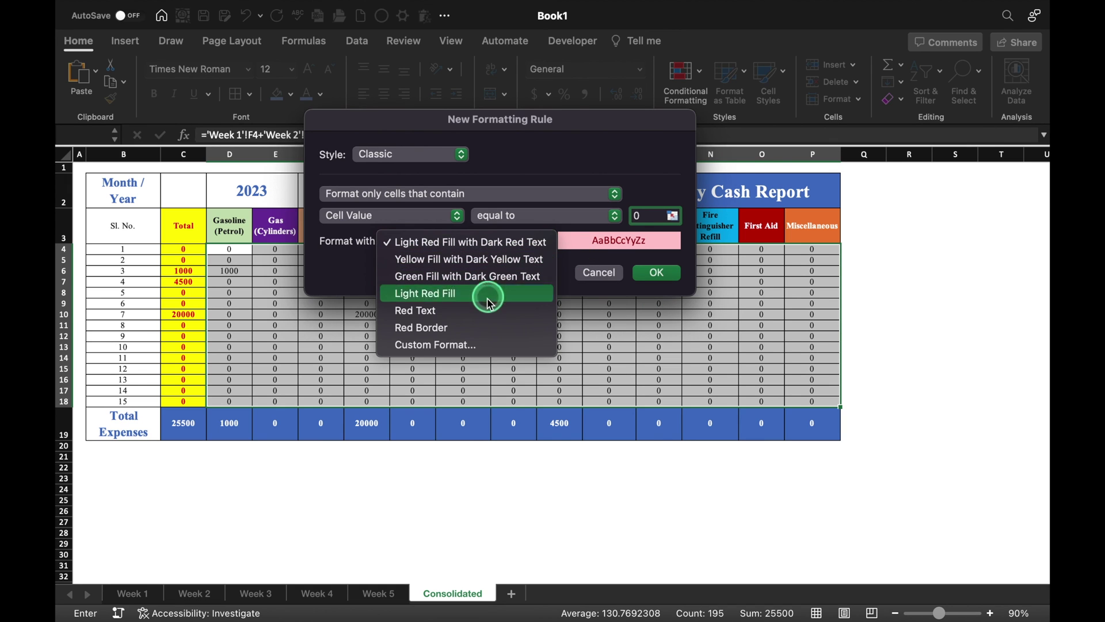
pyautogui.click(490, 344)
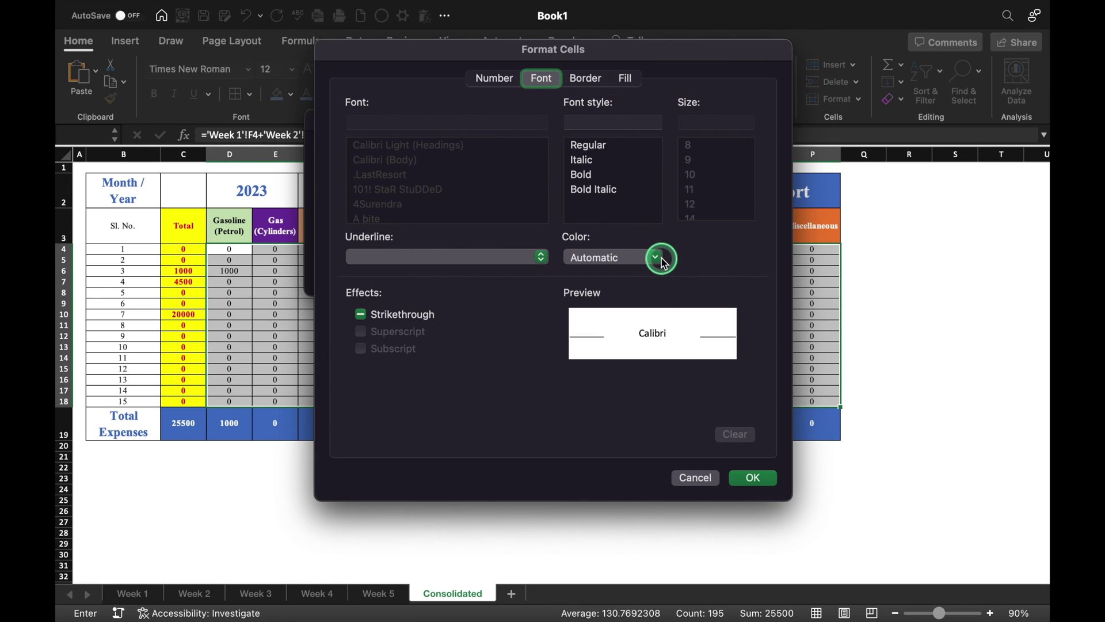
pyautogui.click(656, 257)
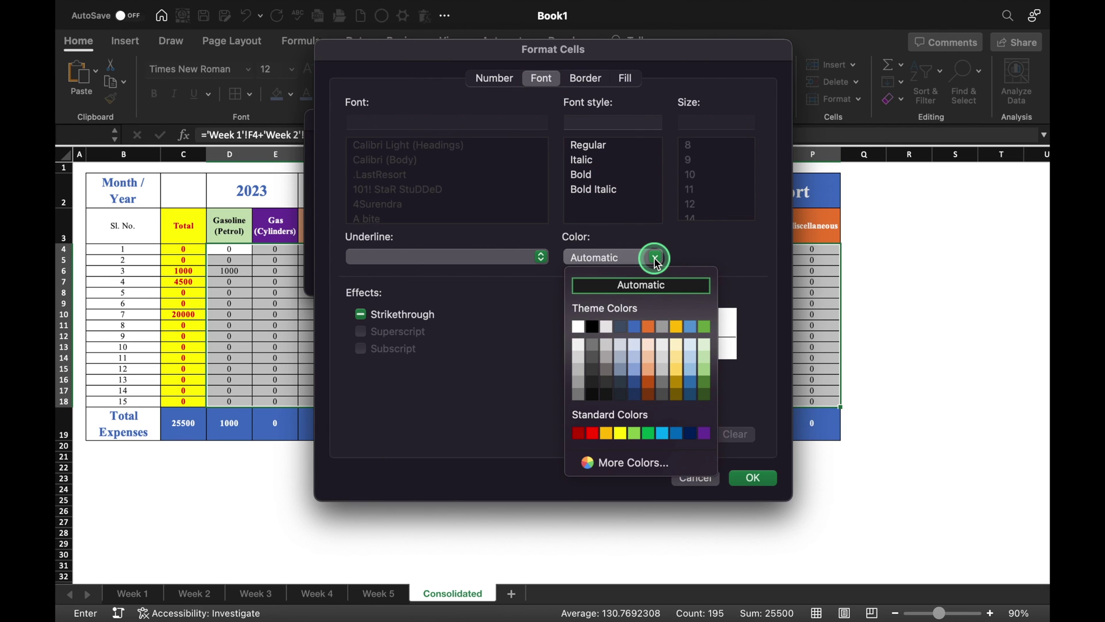
pyautogui.click(577, 328)
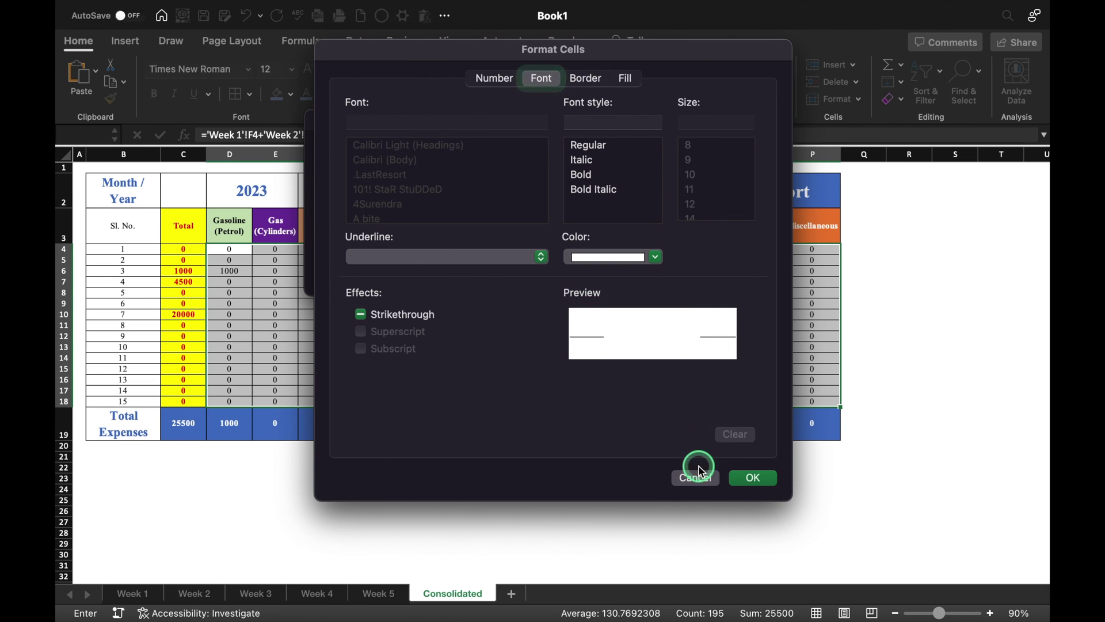
pyautogui.click(754, 479)
pyautogui.click(647, 273)
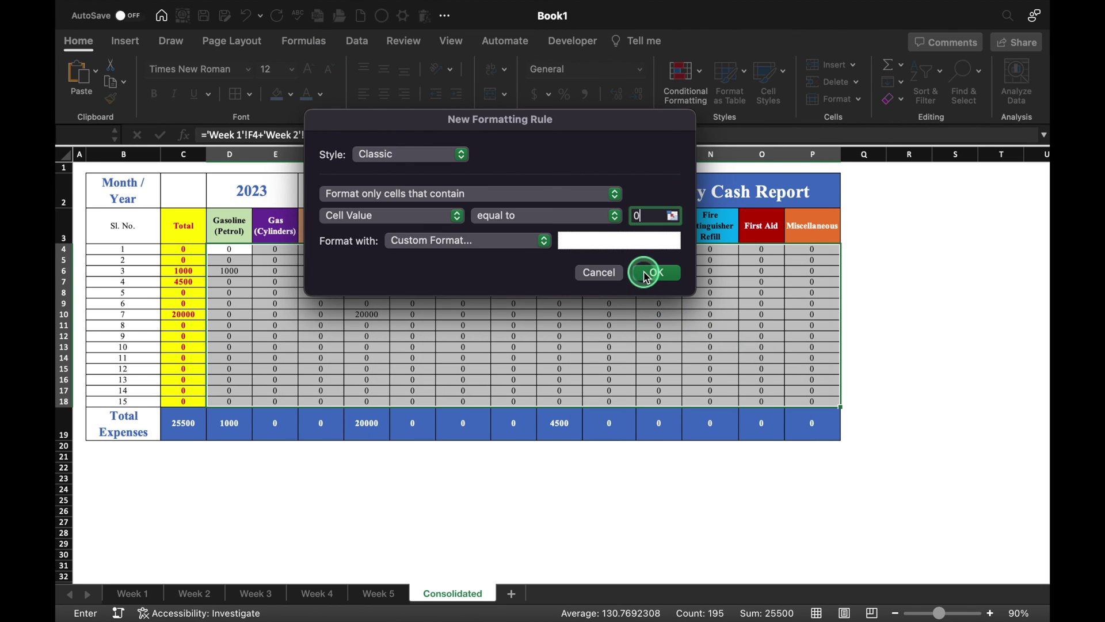
pyautogui.click(909, 313)
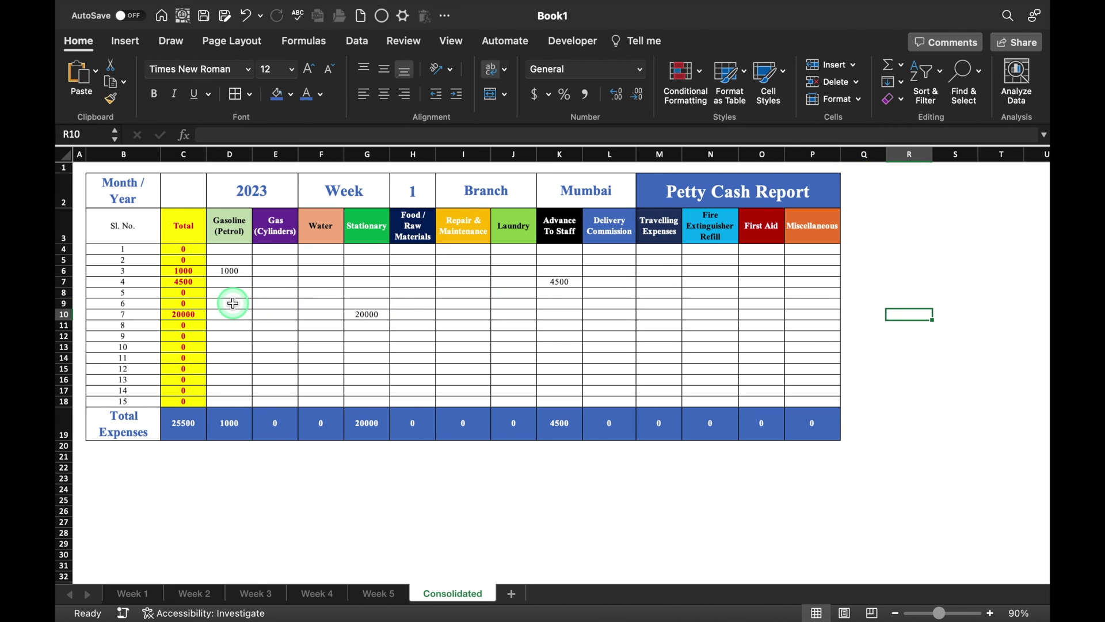
# Clear the Week label and number from F2:H2 of Consolidated and set the month in C2 to Mar
pyautogui.moveTo(333, 189); pyautogui.dragTo(409, 190)
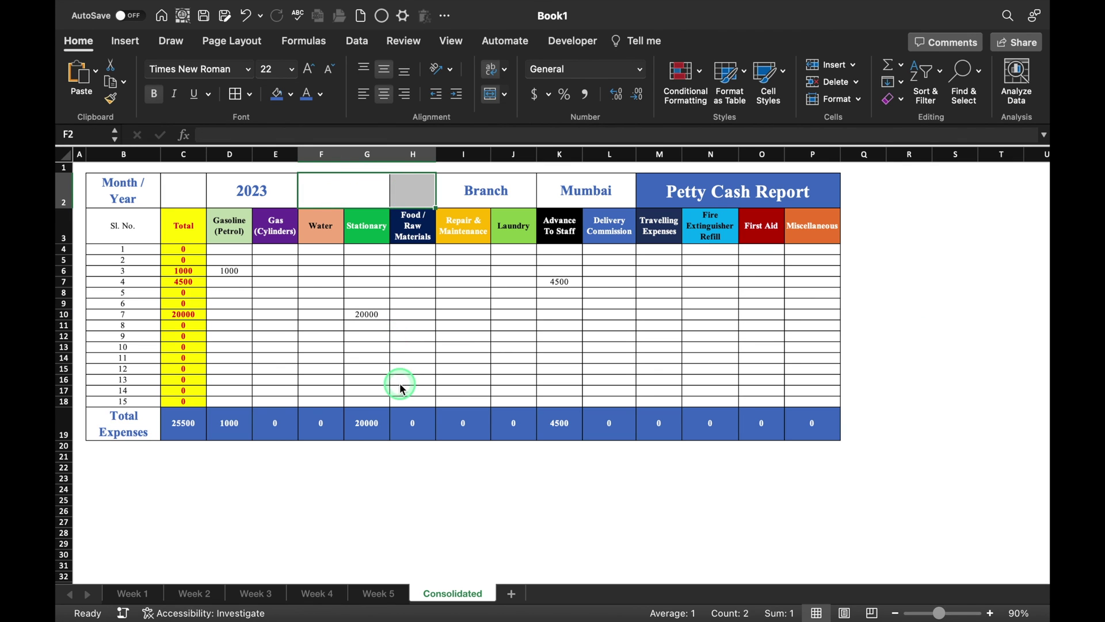
pyautogui.click(123, 189)
pyautogui.click(189, 185)
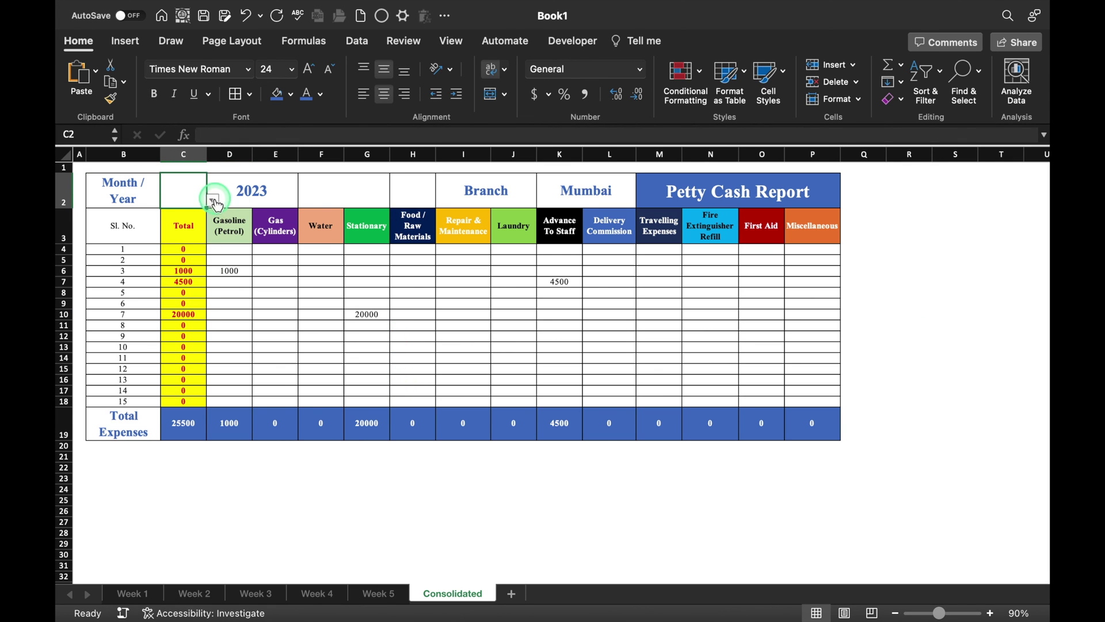
pyautogui.click(213, 201)
pyautogui.click(173, 244)
# Move the Branch label from I2 to F2 and the branch name Mumbai from K2 to H2
pyautogui.click(486, 191)
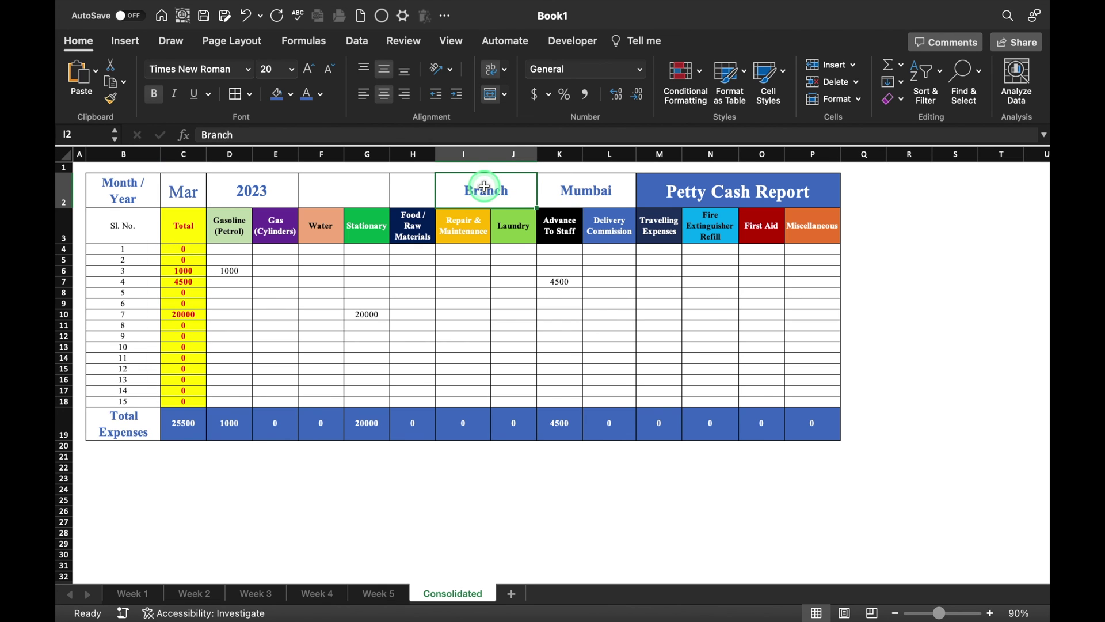
pyautogui.press('super+c')
pyautogui.click(359, 186)
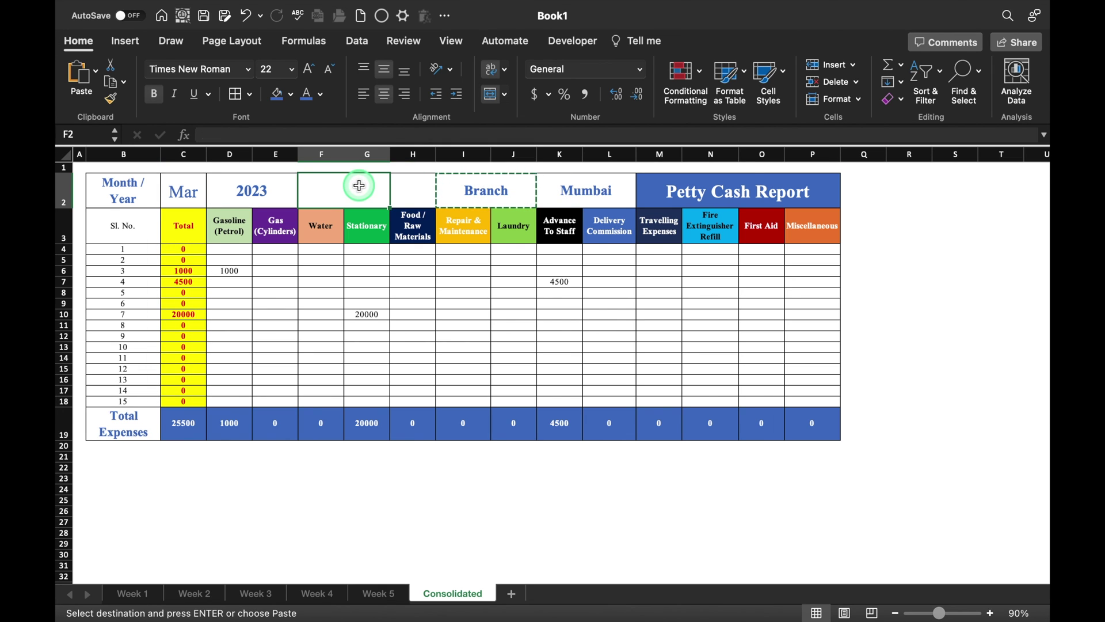
pyautogui.press('super+v')
pyautogui.click(562, 183)
pyautogui.press('super+x')
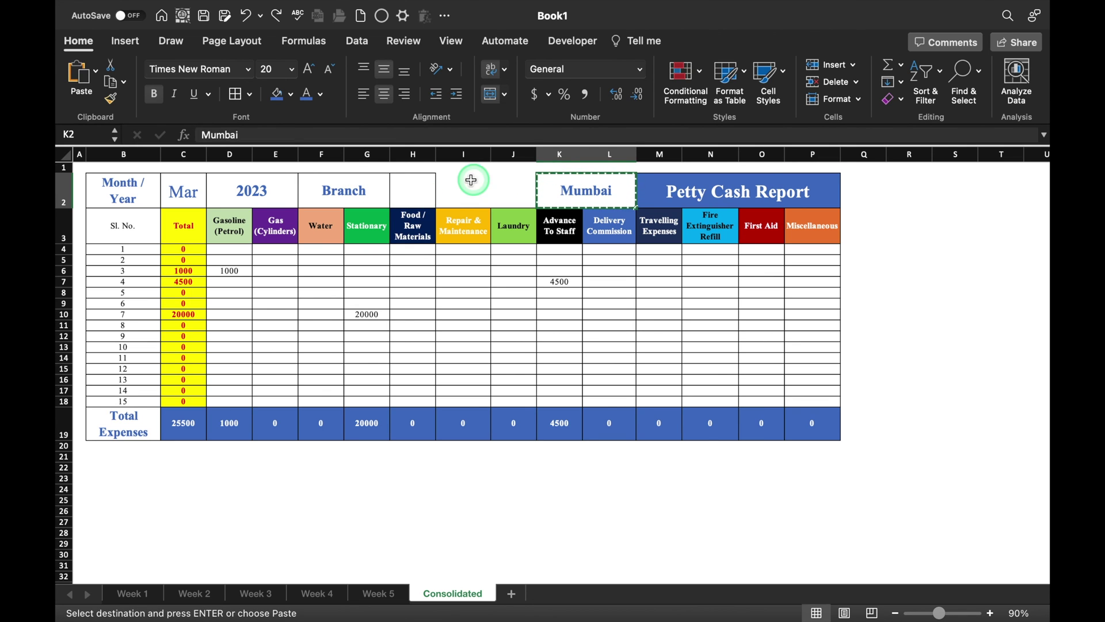
pyautogui.click(413, 183)
pyautogui.press('super+v')
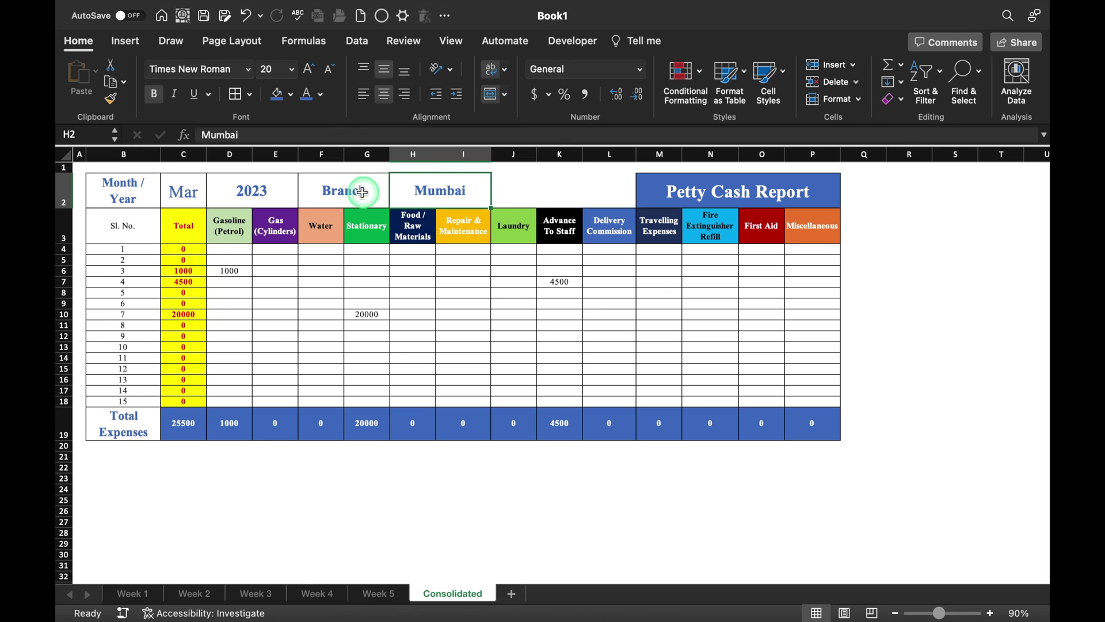
# Extend the merged Petty Cash Report title cell so that it spans J2:P2
pyautogui.click(562, 184)
pyautogui.click(690, 188)
pyautogui.moveTo(691, 189); pyautogui.dragTo(512, 185)
pyautogui.click(489, 94)
pyautogui.click(490, 97)
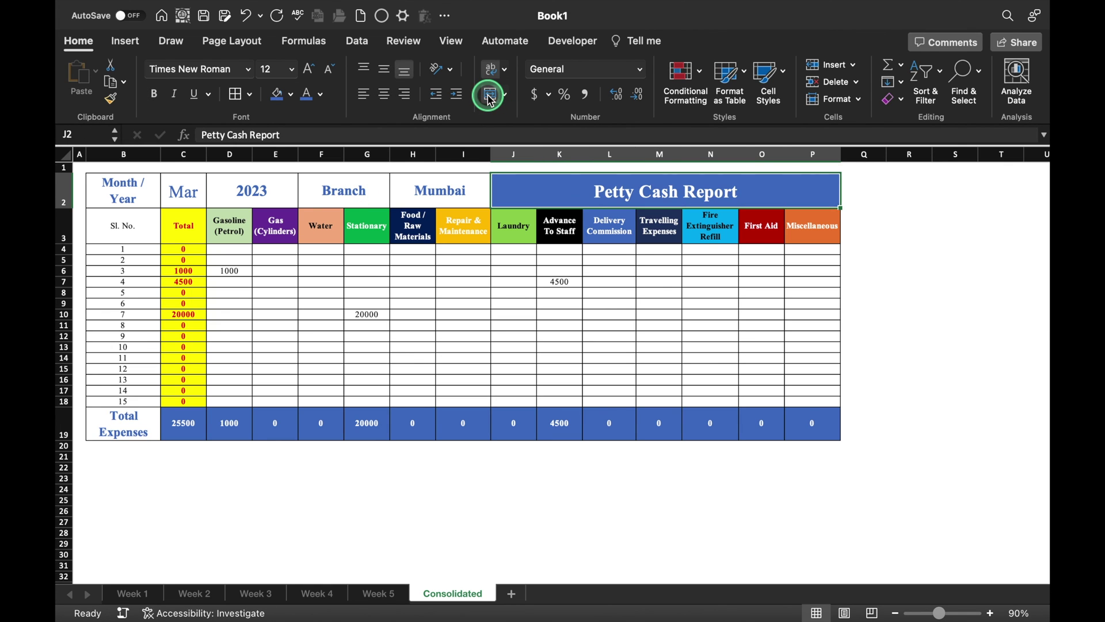
# Review the finished Consolidated table and the Week 1 to Week 5 sheets, including the summing formula in I6 of Consolidated
pyautogui.moveTo(118, 198)
pyautogui.mouseDown()
pyautogui.moveTo(185, 199)
pyautogui.moveTo(451, 321)
pyautogui.moveTo(619, 420)
pyautogui.moveTo(659, 423)
pyautogui.mouseUp()
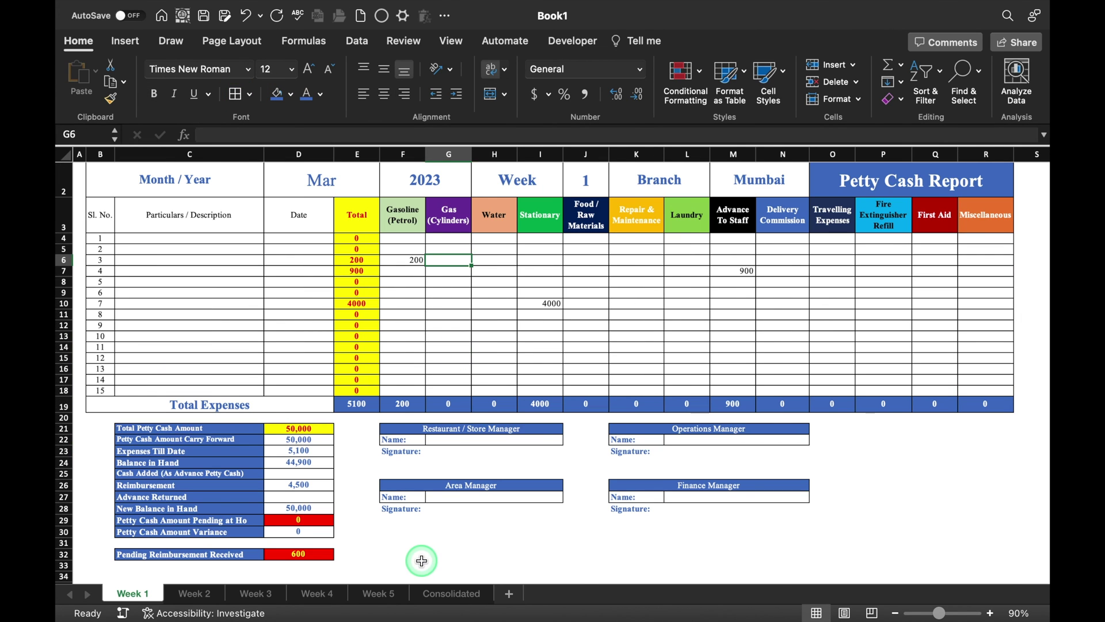
pyautogui.click(493, 337)
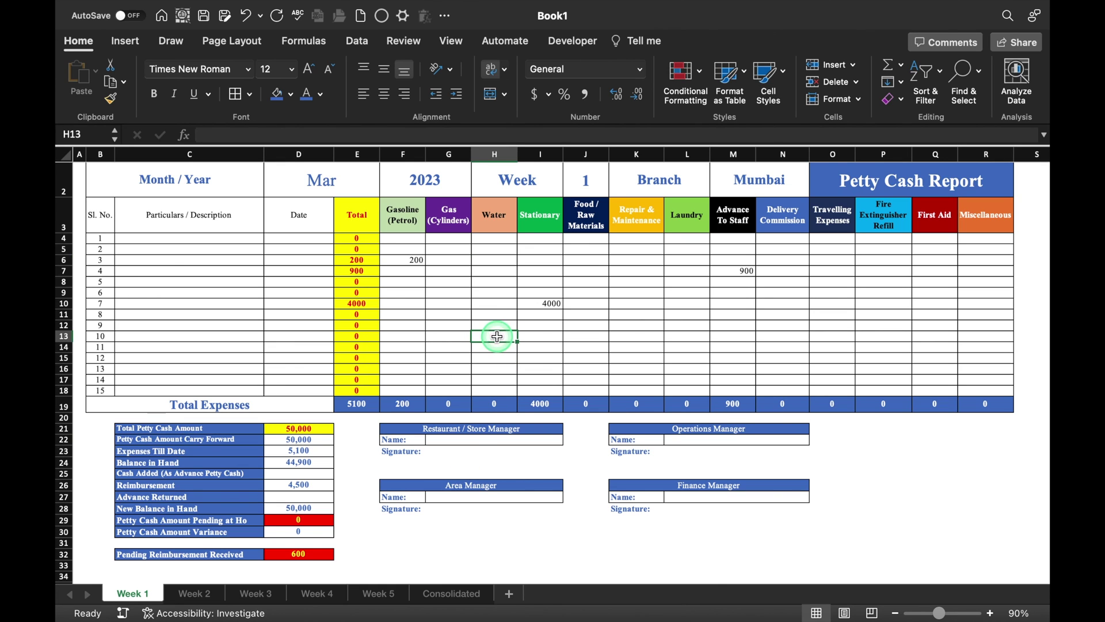
pyautogui.click(190, 594)
pyautogui.click(246, 599)
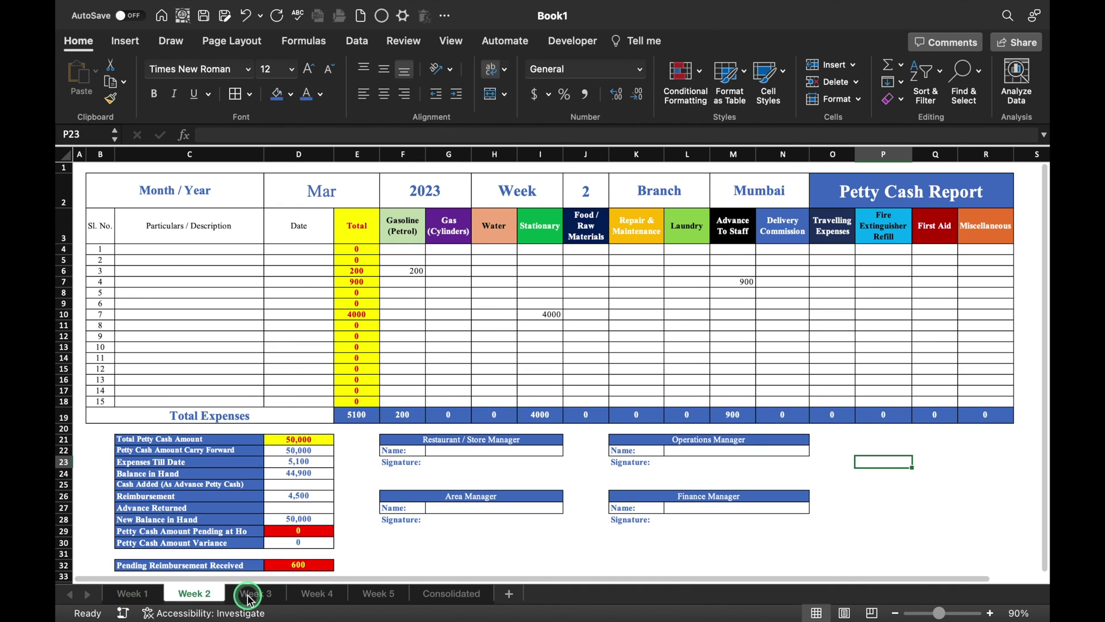
pyautogui.click(317, 593)
pyautogui.click(385, 594)
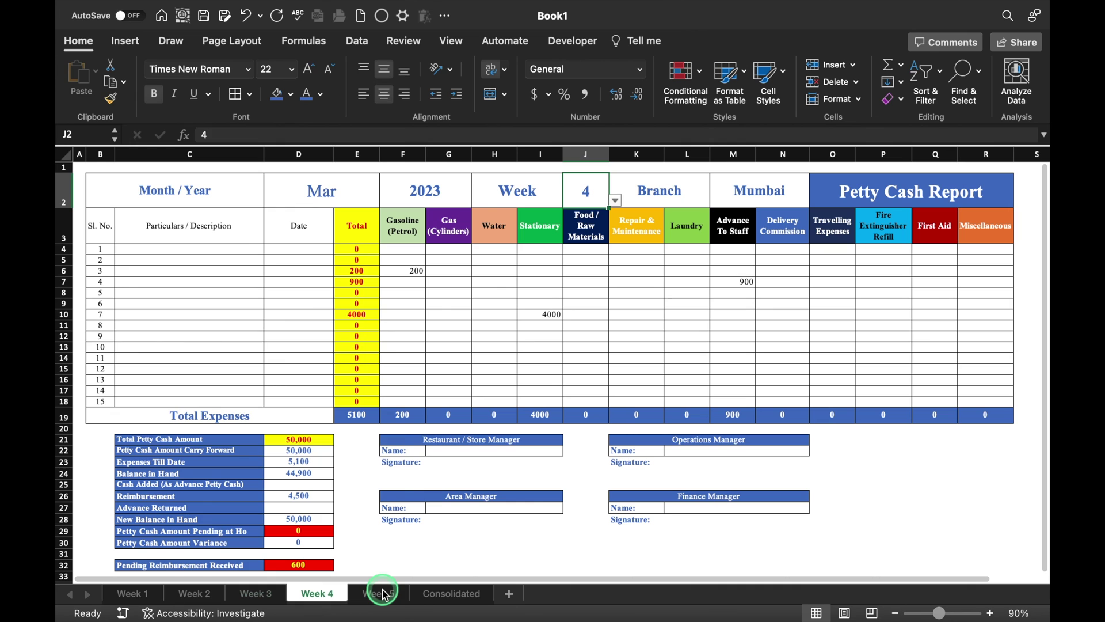
pyautogui.click(451, 594)
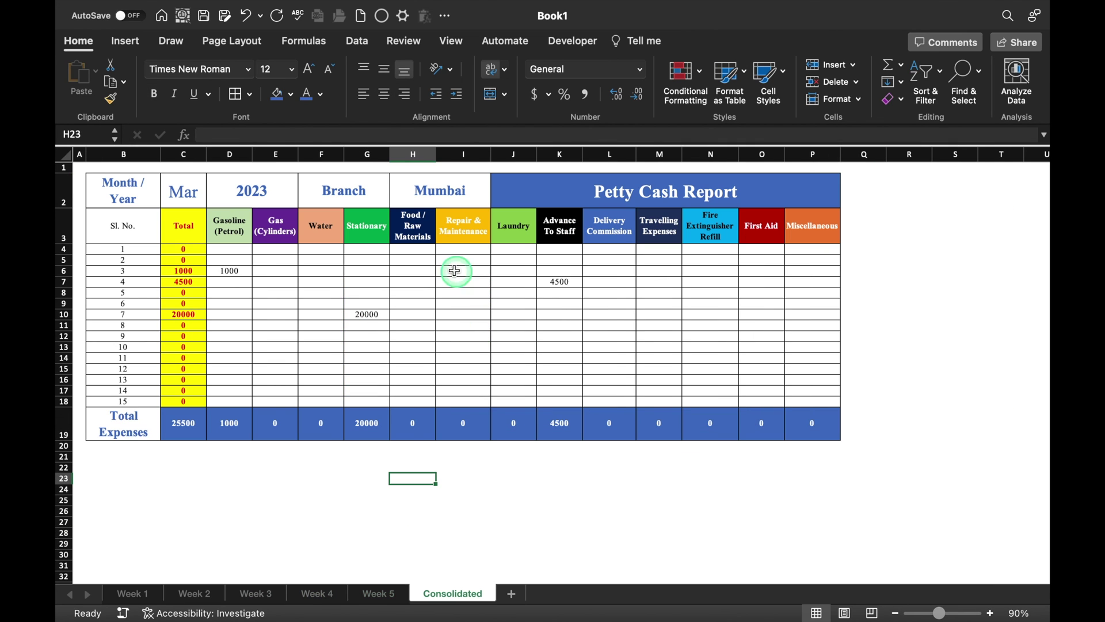
pyautogui.click(459, 273)
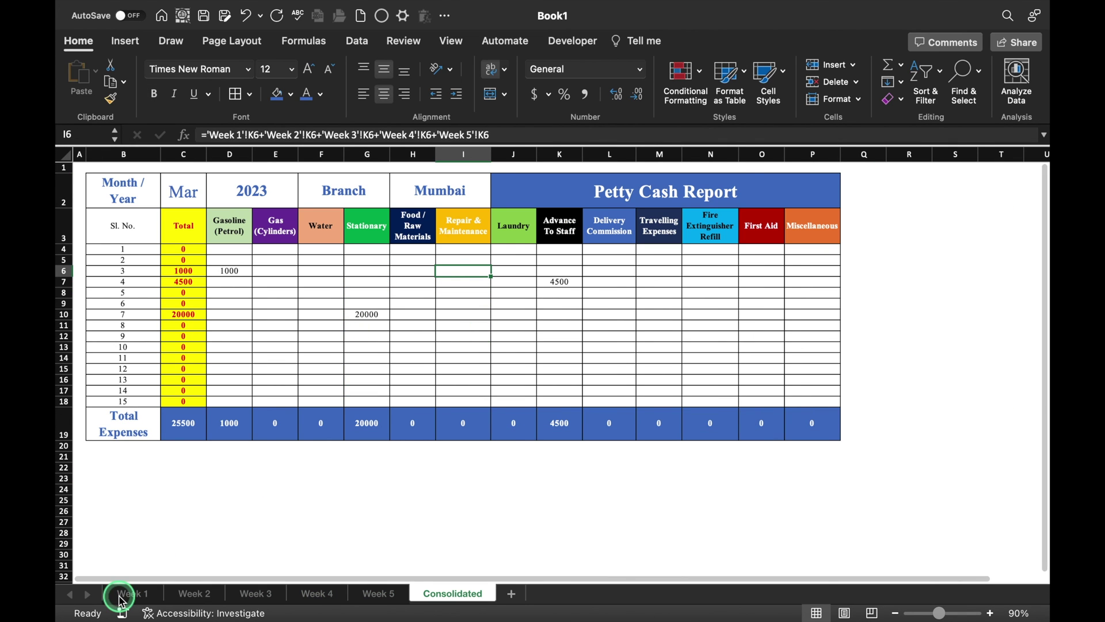
pyautogui.click(122, 599)
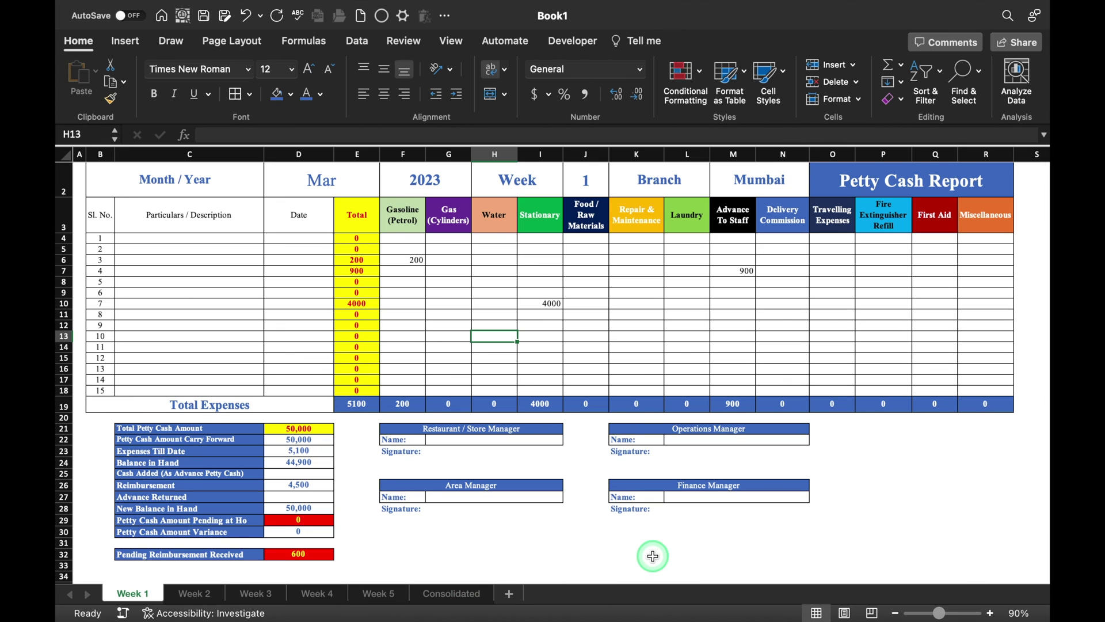